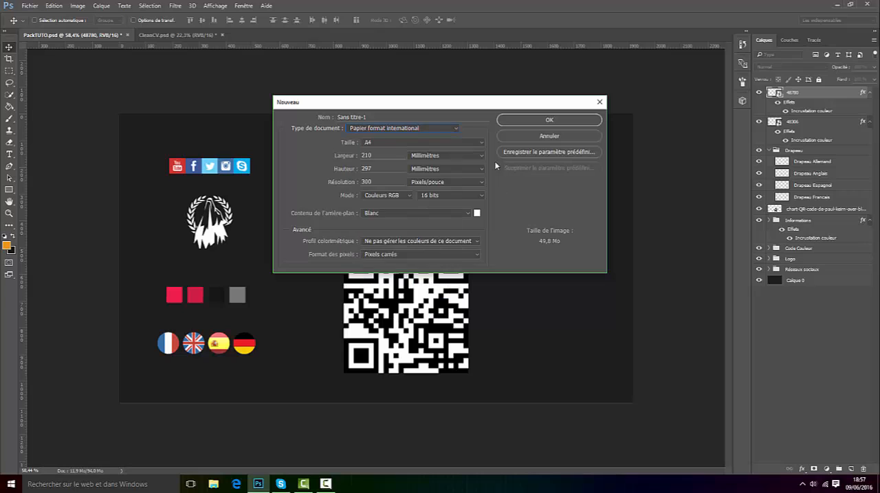
Step: Create a white A4 document of 210 x 297 mm at 300 pixels/inch in 16-bit RGB
{"action": "left_click", "coordinate": [452, 156]}
{"action": "left_click", "coordinate": [415, 164]}
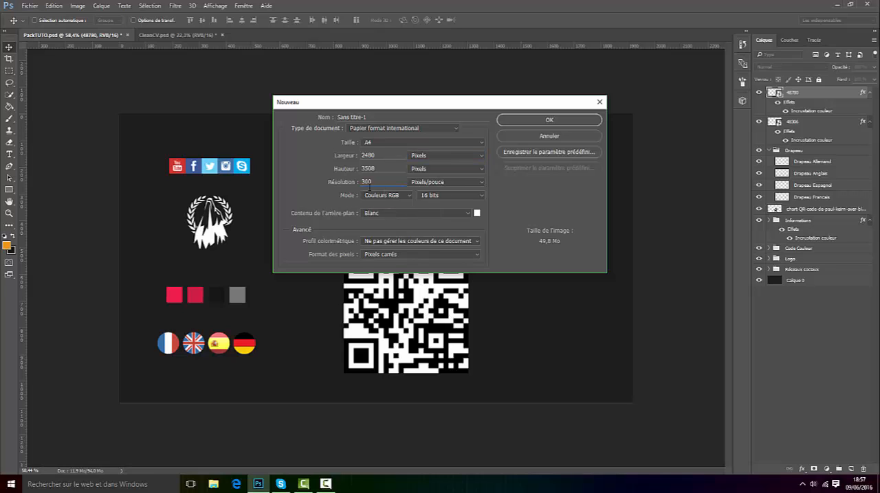
{"action": "double_click", "coordinate": [369, 185]}
{"action": "left_click", "coordinate": [568, 119]}
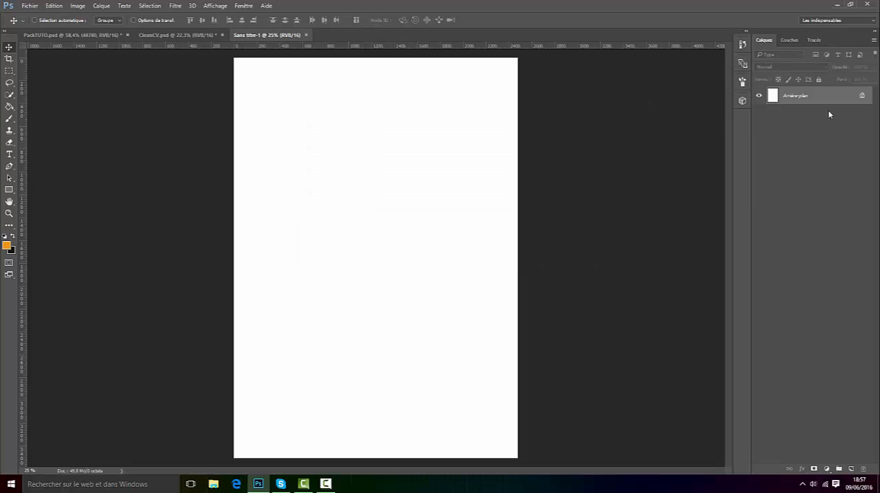
Step: Convert the locked background of the new document into a regular layer
{"action": "key", "text": "ctrl+minus"}
{"action": "double_click", "coordinate": [784, 94]}
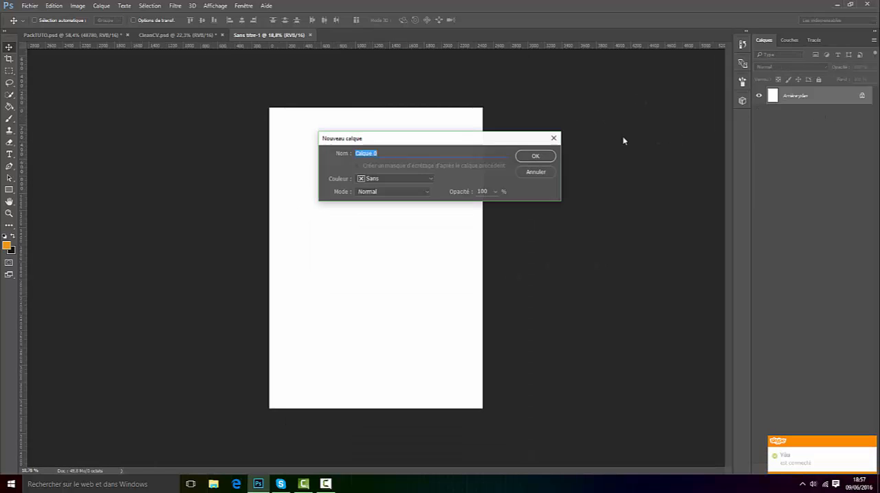
{"action": "left_click", "coordinate": [527, 154]}
Step: Duplicate the Code Couleur group from PackTUTO.psd into the Sans titre-1 document under the name Code Couleur
{"action": "left_click", "coordinate": [56, 34]}
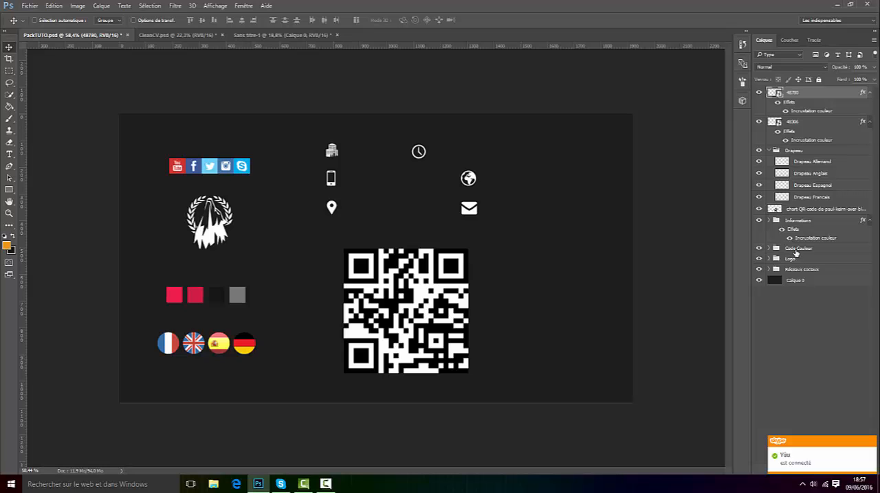
{"action": "left_click", "coordinate": [795, 251]}
{"action": "right_click", "coordinate": [797, 249]}
{"action": "left_click", "coordinate": [673, 199]}
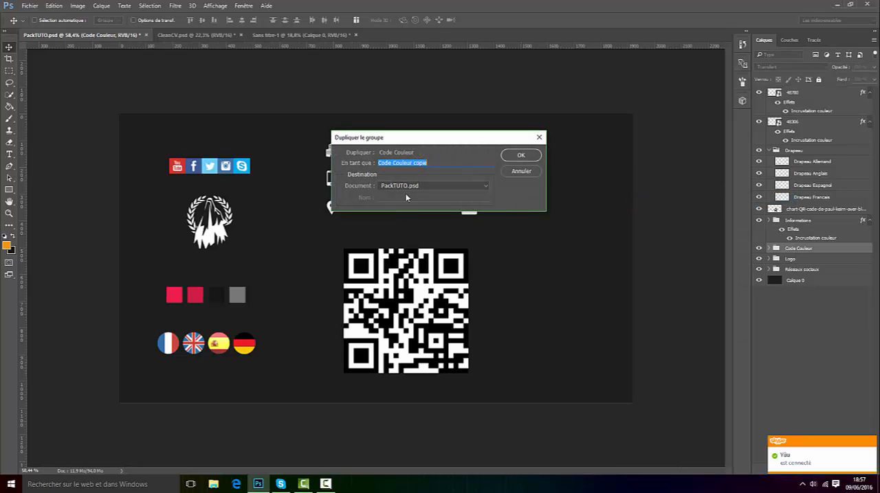
{"action": "left_click", "coordinate": [407, 186]}
{"action": "left_click", "coordinate": [408, 207]}
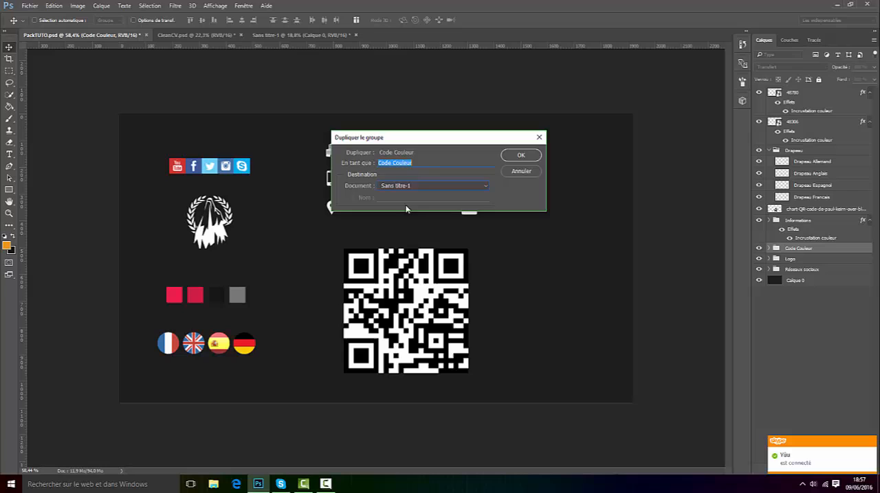
{"action": "left_click", "coordinate": [521, 156]}
Step: In Sans titre-1, move the Code Couleur swatches to the upper right area of the page
{"action": "left_click", "coordinate": [307, 35]}
{"action": "left_click_drag", "start_coordinate": [314, 210], "coordinate": [489, 447]}
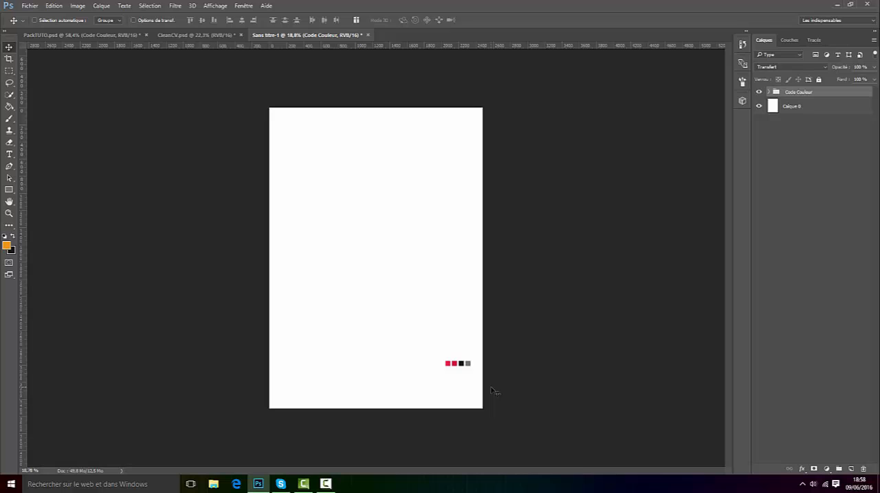
{"action": "left_click_drag", "start_coordinate": [450, 364], "coordinate": [442, 192]}
{"action": "key", "text": "ctrl+plus"}
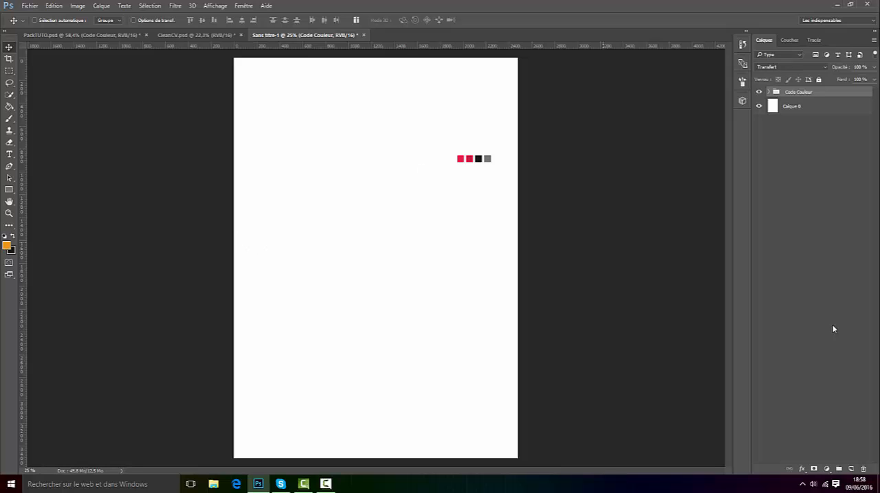
Step: Add an empty layer above the Code Couleur group and consult the header design in CleanCV.psd
{"action": "left_click", "coordinate": [851, 469]}
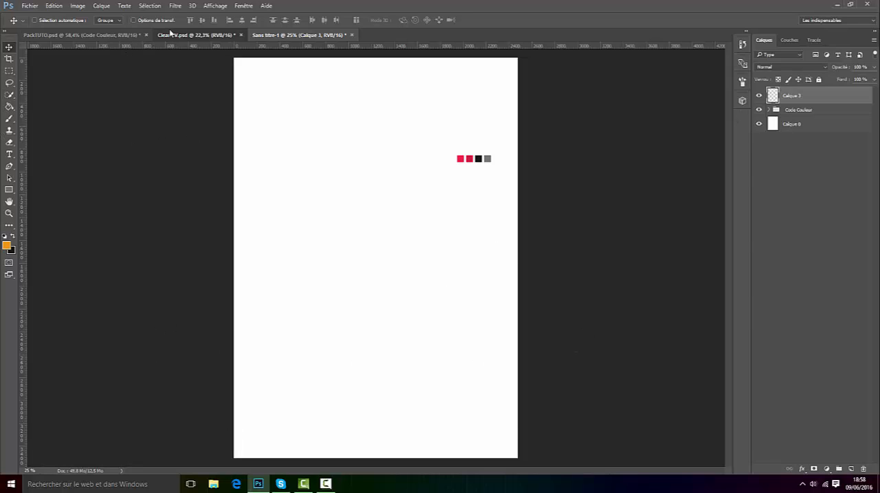
{"action": "left_click", "coordinate": [172, 35]}
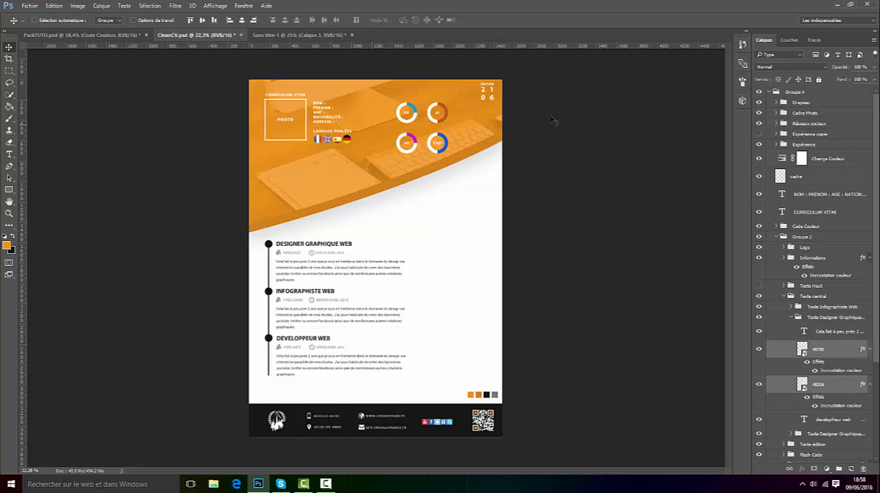
{"action": "left_click", "coordinate": [274, 34]}
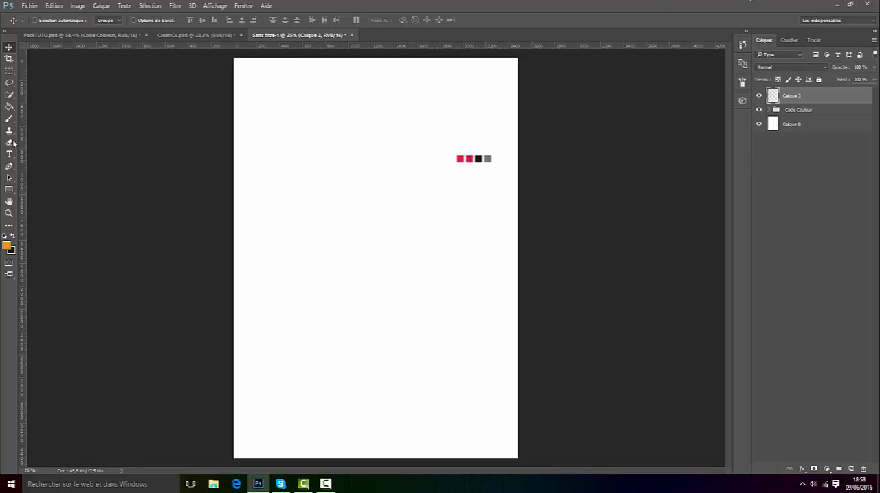
Step: With the Pen tool, draw a curve rising from the page's left edge past its right edge, modelled on the CleanCV.psd header
{"action": "left_click", "coordinate": [9, 166]}
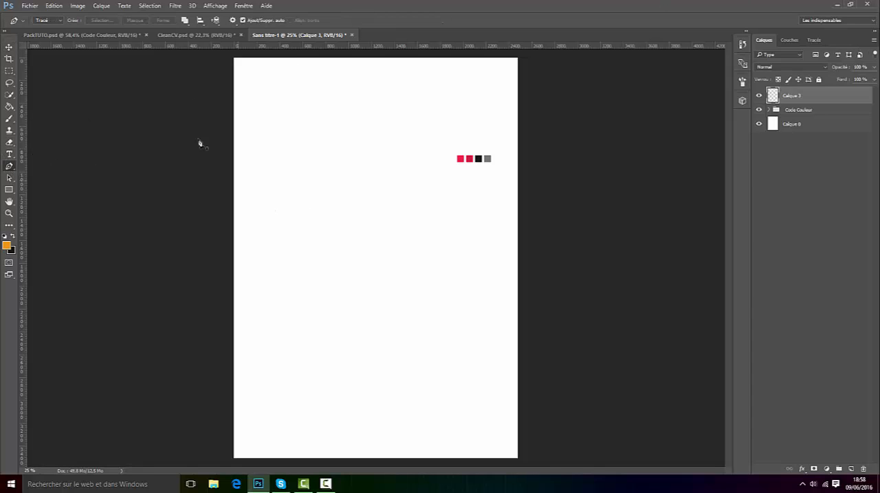
{"action": "left_click", "coordinate": [186, 35]}
{"action": "left_click", "coordinate": [297, 36]}
{"action": "left_click", "coordinate": [224, 232]}
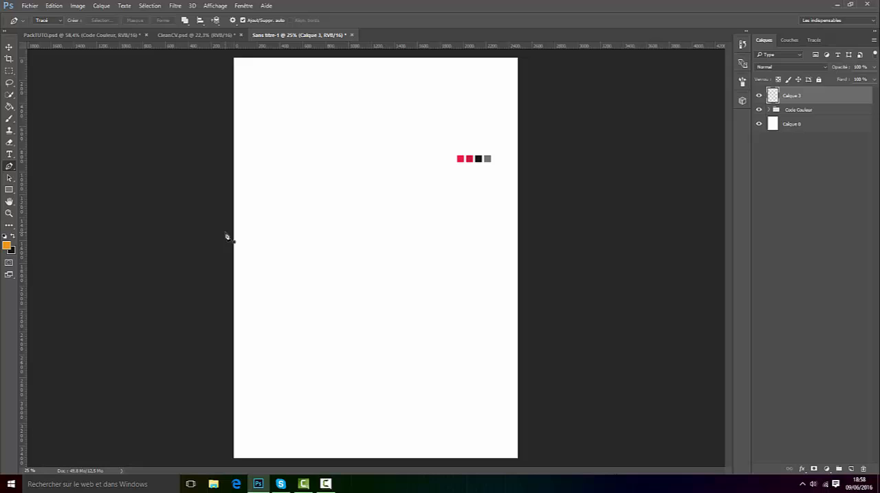
{"action": "left_click", "coordinate": [211, 35]}
{"action": "left_click", "coordinate": [292, 35]}
{"action": "left_click_drag", "start_coordinate": [546, 104], "coordinate": [641, 50]}
{"action": "mouse_move", "coordinate": [721, 9]}
{"action": "left_mouse_down"}
{"action": "mouse_move", "coordinate": [733, 17]}
{"action": "mouse_move", "coordinate": [746, 6]}
{"action": "mouse_move", "coordinate": [709, 19]}
{"action": "mouse_move", "coordinate": [713, 7]}
{"action": "left_mouse_up"}
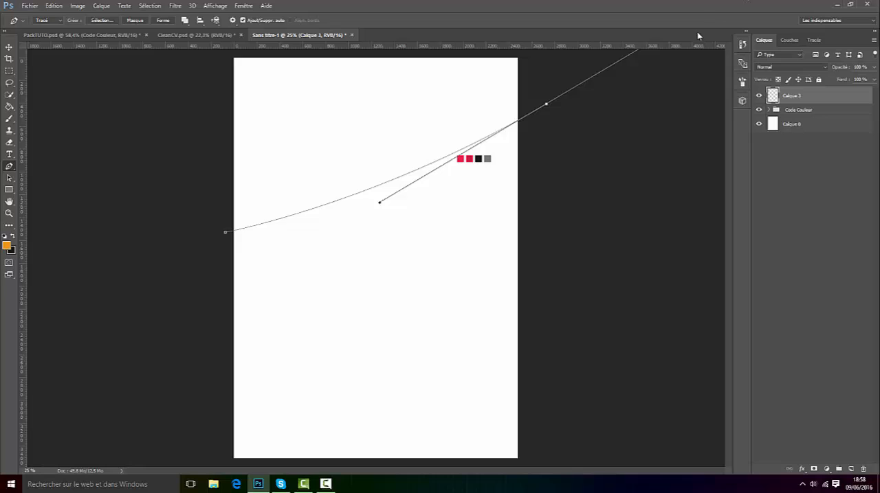
{"action": "left_click", "coordinate": [547, 105], "text": "alt"}
Step: Continue the path outside the page around its upper edge and close it at the curve's starting point
{"action": "scroll", "coordinate": [546, 106], "scroll_direction": "down", "scroll_amount": 2}
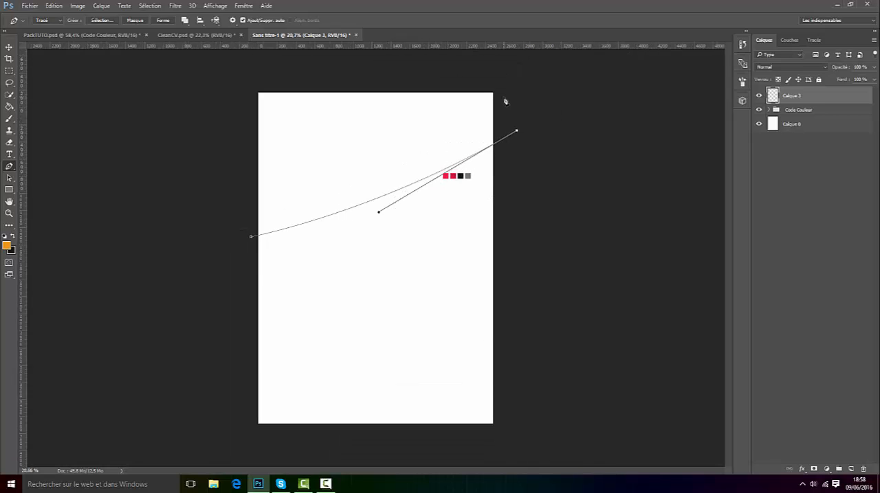
{"action": "left_click", "coordinate": [506, 79]}
{"action": "left_click", "coordinate": [415, 71]}
{"action": "left_click", "coordinate": [245, 70]}
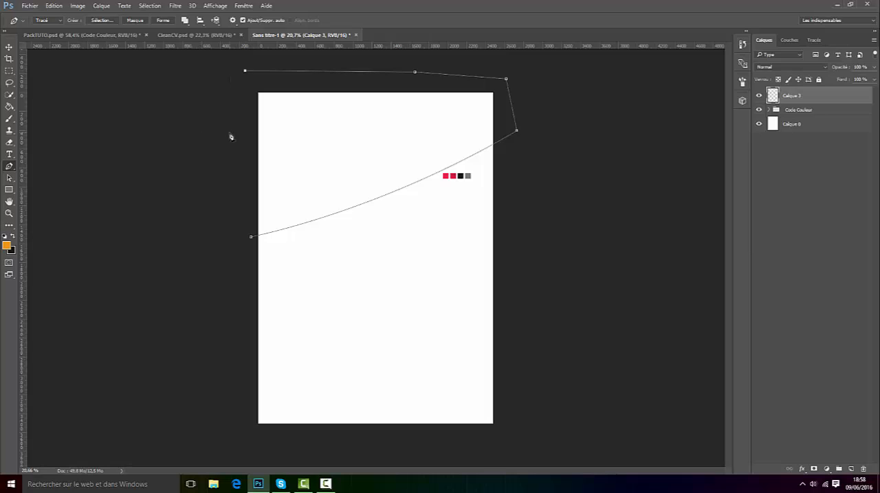
{"action": "left_click", "coordinate": [229, 133]}
{"action": "left_click", "coordinate": [251, 237]}
Step: Fill the closed path with a light orange at 100% opacity and delete the path
{"action": "right_click", "coordinate": [316, 146]}
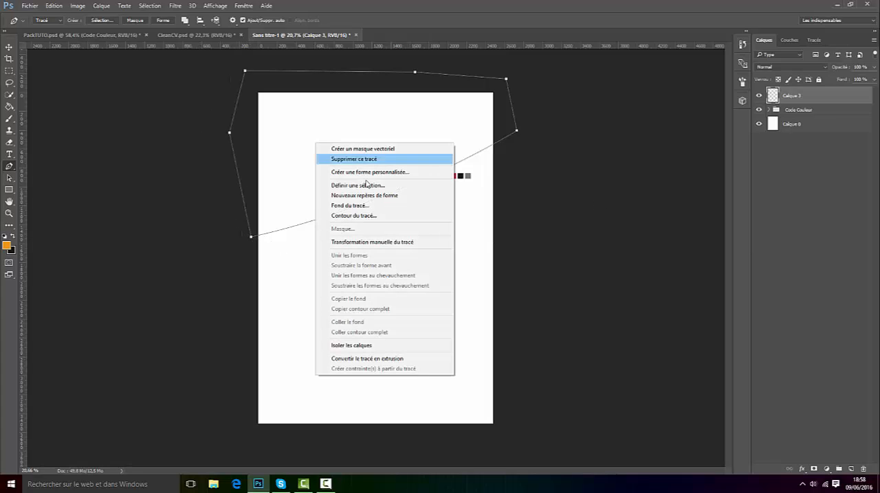
{"action": "left_click", "coordinate": [357, 205]}
{"action": "left_click", "coordinate": [445, 137]}
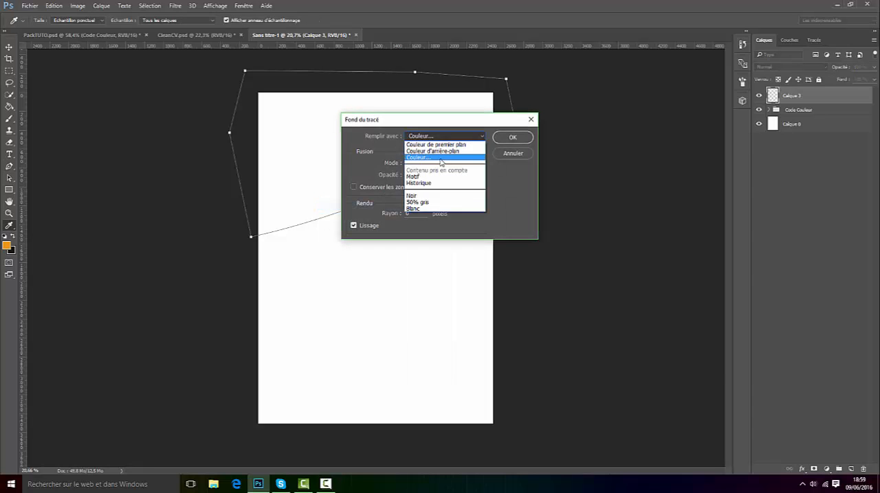
{"action": "left_click", "coordinate": [446, 140]}
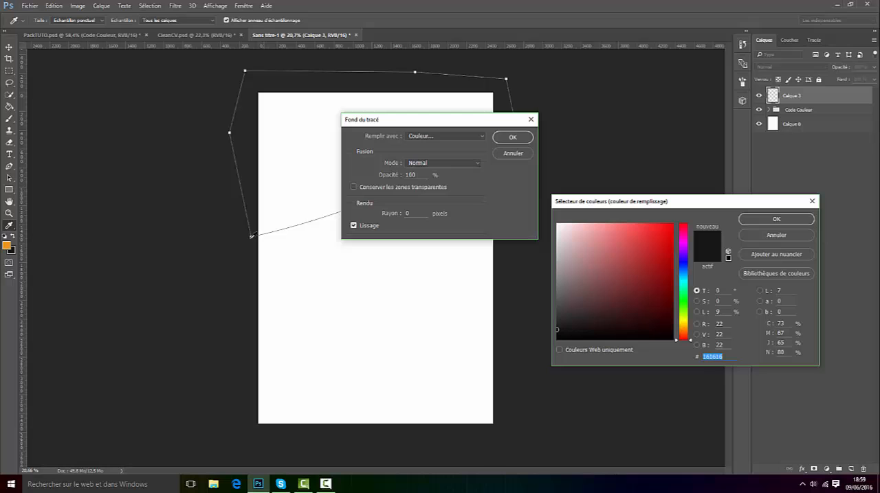
{"action": "left_click", "coordinate": [8, 244]}
{"action": "mouse_move", "coordinate": [661, 251]}
{"action": "left_mouse_down"}
{"action": "mouse_move", "coordinate": [589, 239]}
{"action": "mouse_move", "coordinate": [601, 232]}
{"action": "left_mouse_up"}
{"action": "left_click", "coordinate": [767, 220]}
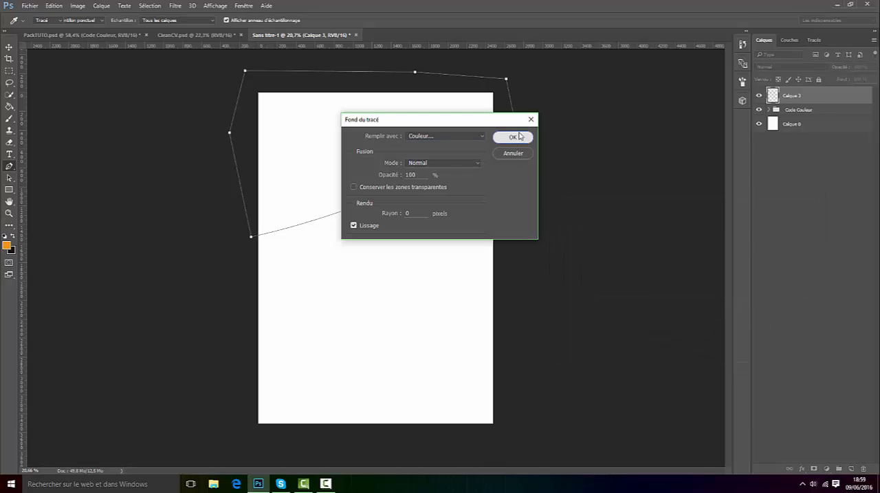
{"action": "left_click", "coordinate": [513, 136]}
{"action": "right_click", "coordinate": [424, 130]}
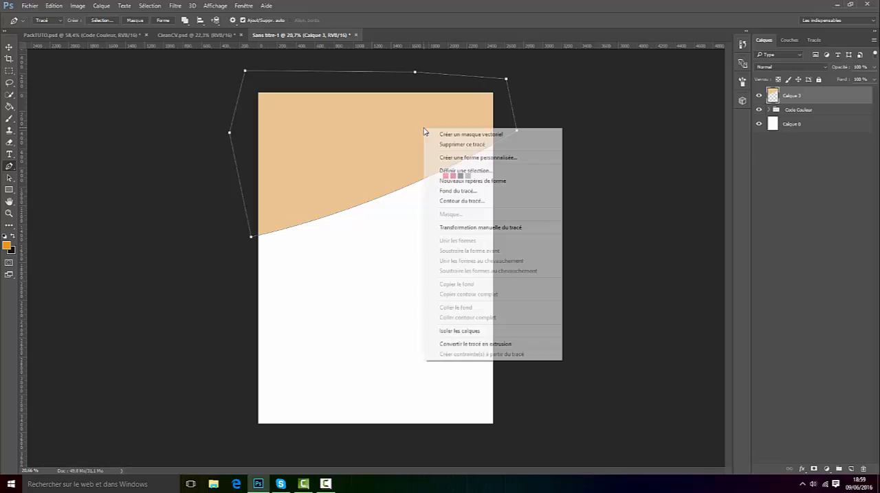
{"action": "left_click", "coordinate": [496, 144]}
Step: Set the foreground colour to the first pinkish-red swatch, #ed1d4f
{"action": "scroll", "coordinate": [455, 149], "scroll_direction": "up", "scroll_amount": 2}
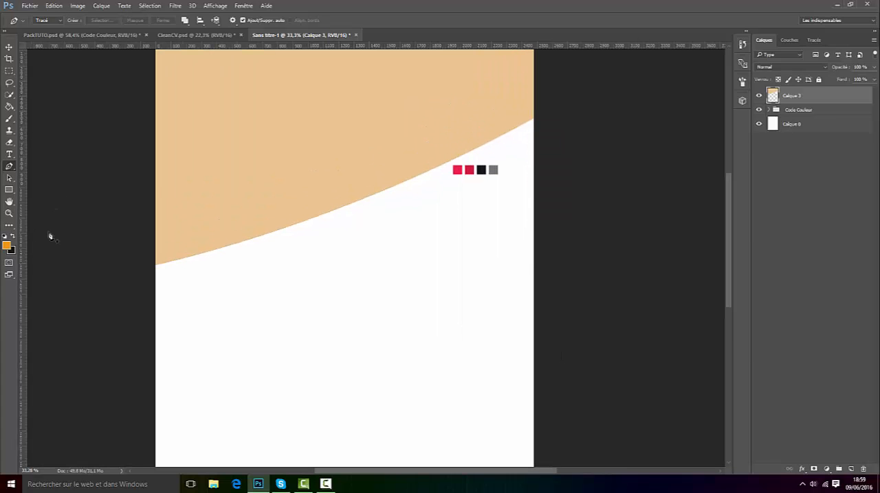
{"action": "left_click", "coordinate": [7, 246]}
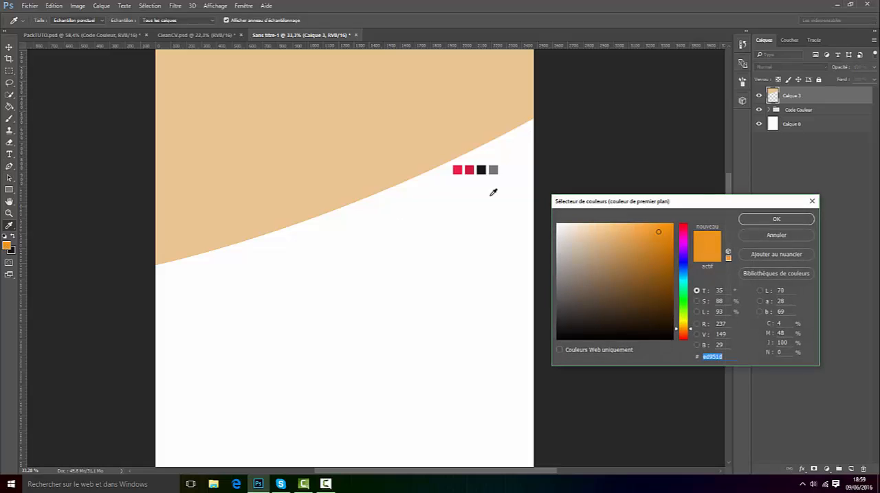
{"action": "left_click", "coordinate": [457, 169]}
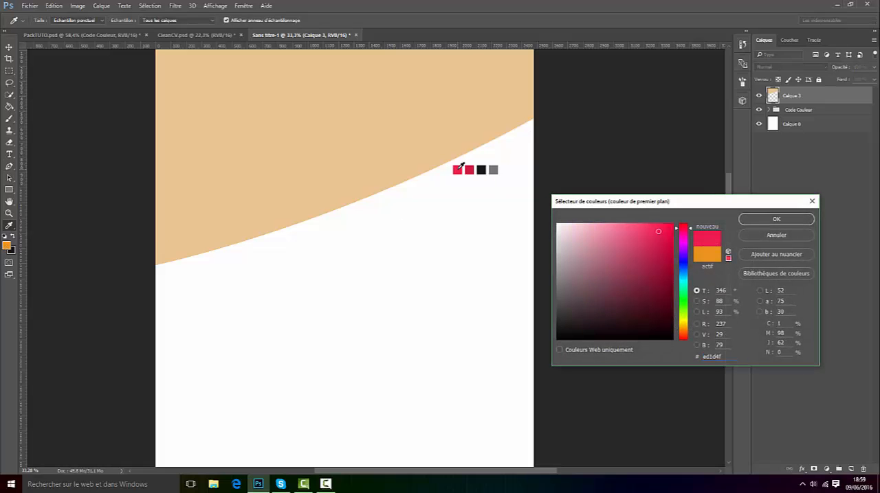
{"action": "left_click", "coordinate": [792, 220]}
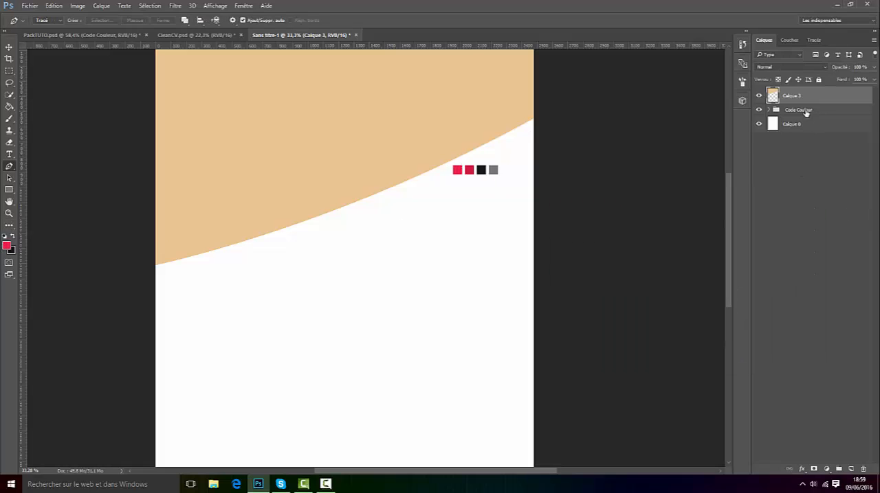
Step: Move the Code Couleur swatches down to the lower right area of the page
{"action": "left_click", "coordinate": [801, 110]}
{"action": "scroll", "coordinate": [215, 165], "scroll_direction": "down", "scroll_amount": 2}
{"action": "left_click", "coordinate": [9, 47]}
{"action": "left_click_drag", "start_coordinate": [443, 187], "coordinate": [440, 375]}
{"action": "key", "text": "ctrl+plus"}
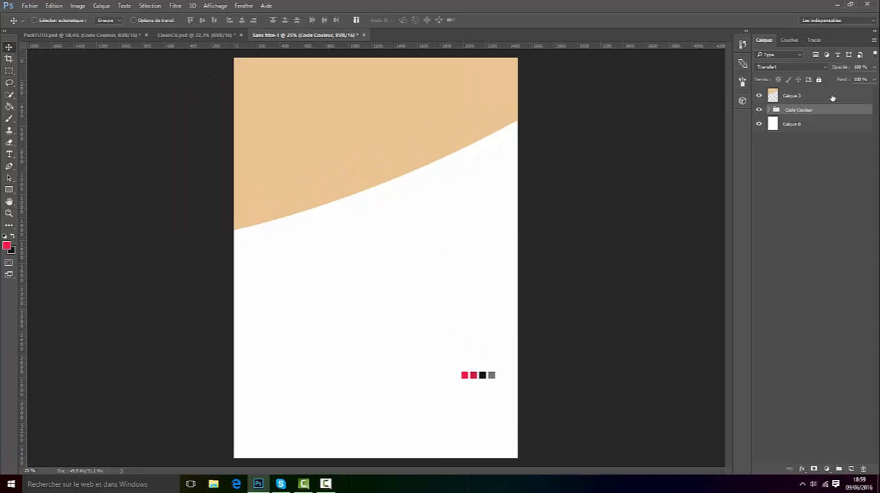
Step: Apply a Color Overlay of #ed1d4f in Normal mode at 100% opacity to the curved header layer
{"action": "left_click", "coordinate": [805, 94]}
{"action": "right_click", "coordinate": [805, 95]}
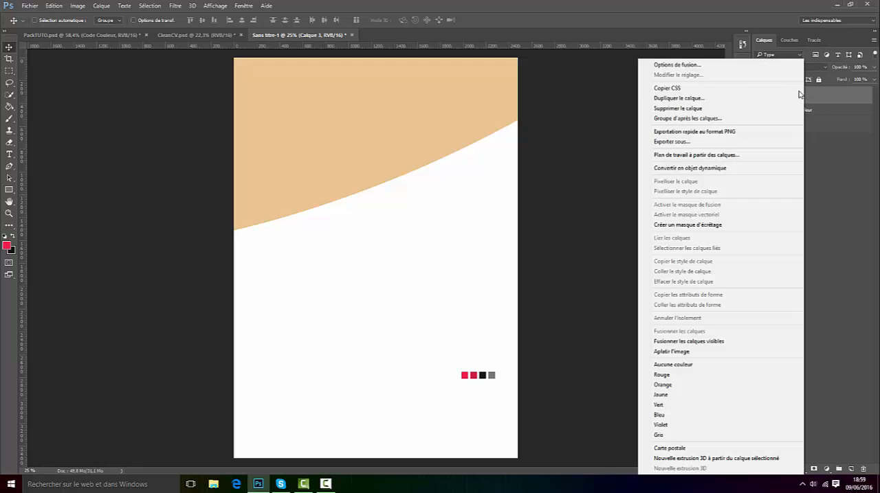
{"action": "left_click", "coordinate": [681, 67]}
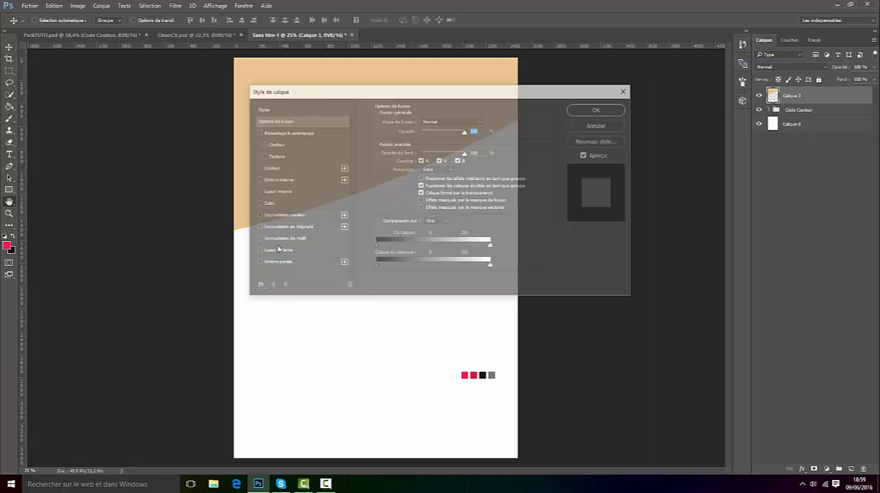
{"action": "left_click", "coordinate": [289, 217]}
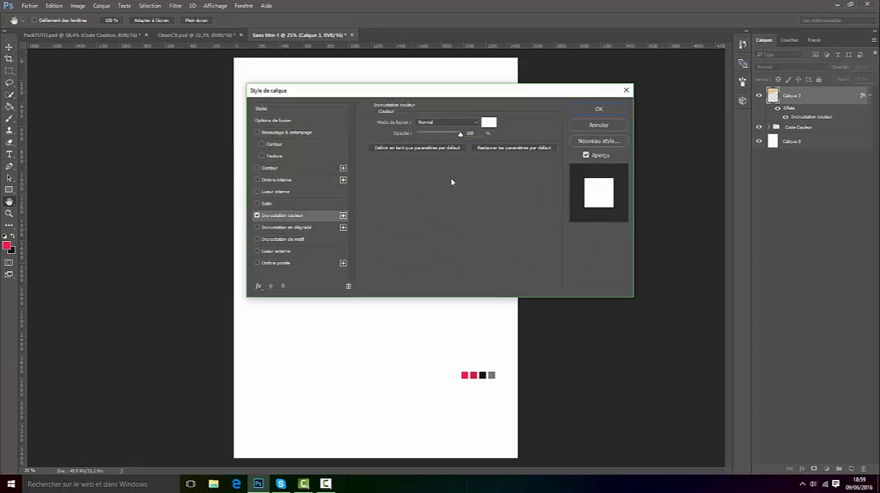
{"action": "left_click", "coordinate": [490, 122]}
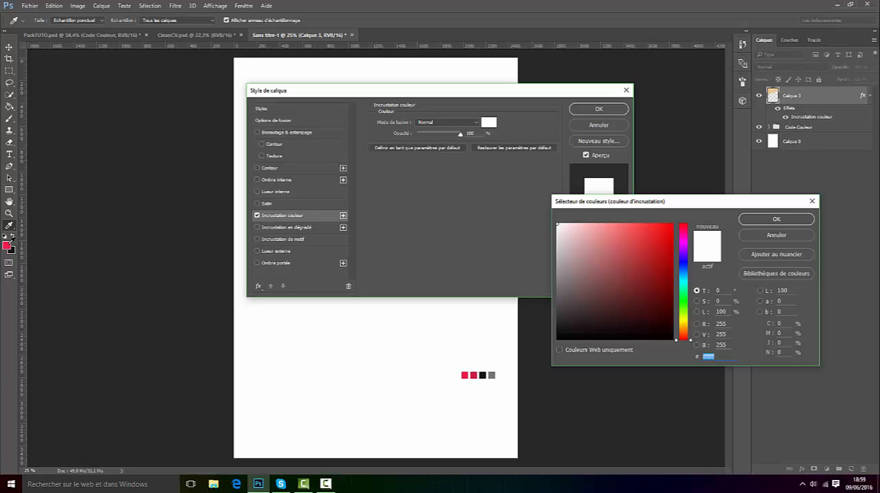
{"action": "type", "text": "ed1d4f"}
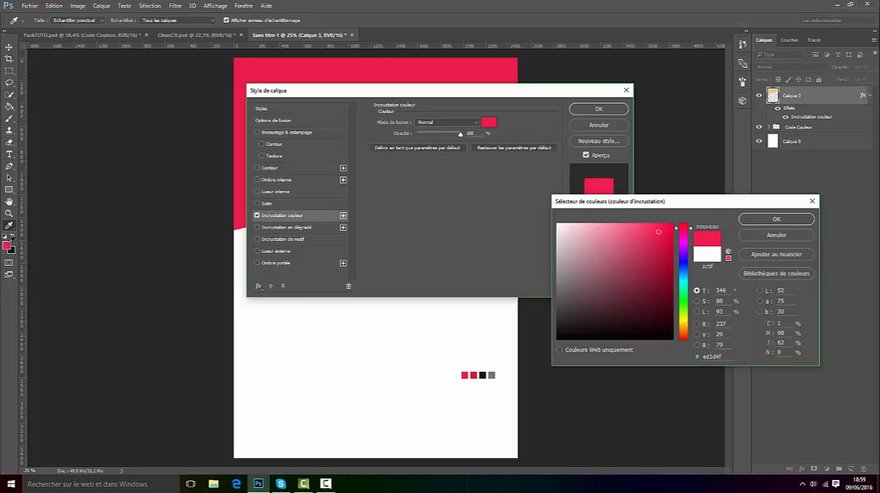
{"action": "left_click", "coordinate": [762, 219]}
{"action": "left_click", "coordinate": [613, 114]}
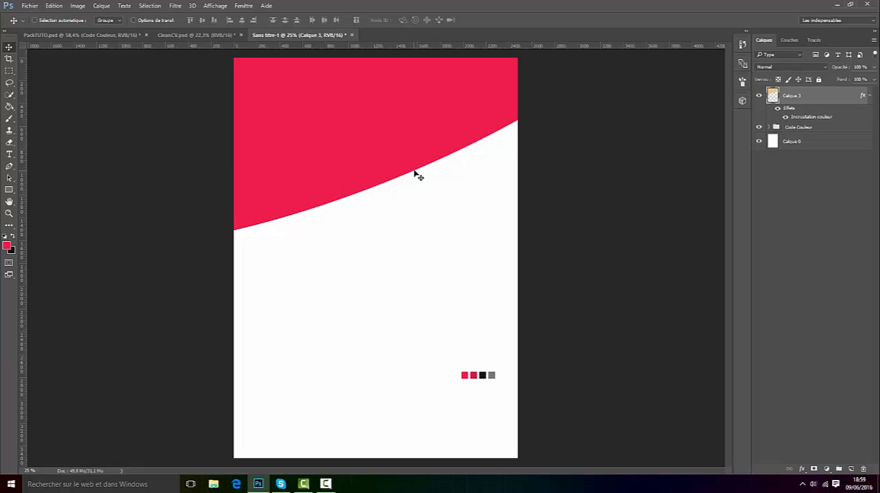
Step: Activate the Rectangular Marquee tool, set the foreground colour to the near-black swatch #161616, and add an empty layer on top
{"action": "scroll", "coordinate": [398, 180], "scroll_direction": "down", "scroll_amount": 3}
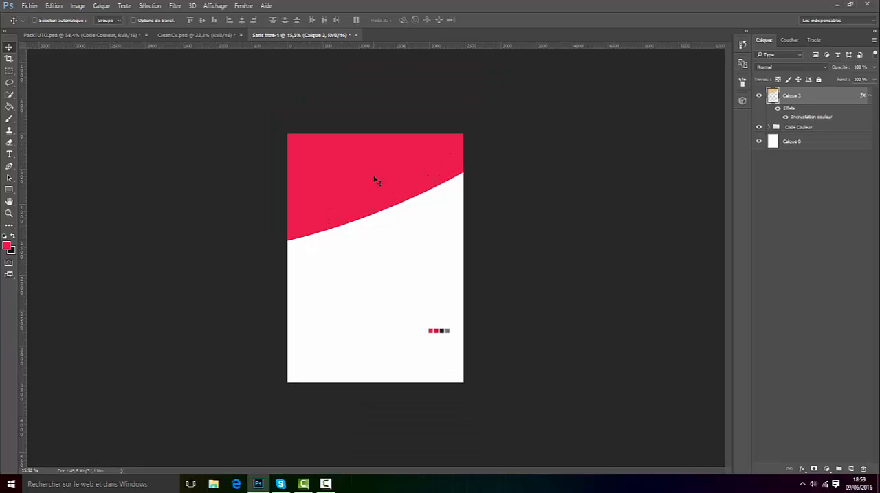
{"action": "left_click", "coordinate": [9, 70]}
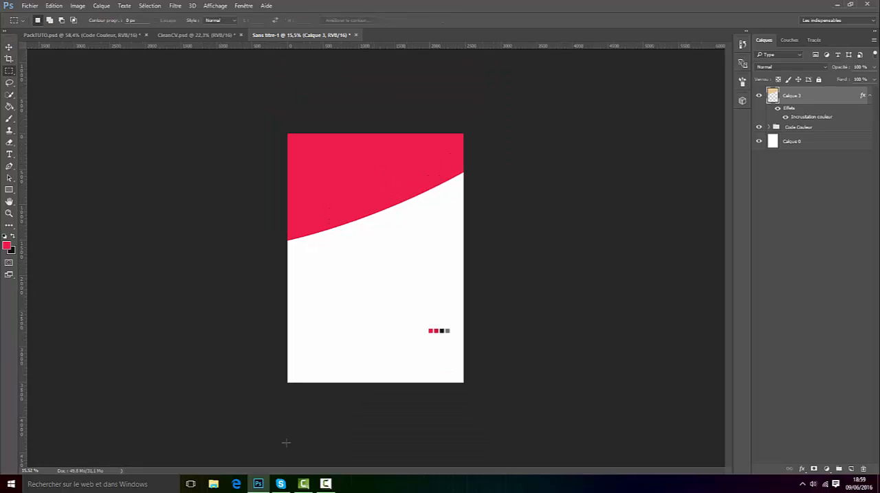
{"action": "scroll", "coordinate": [540, 402], "scroll_direction": "up", "scroll_amount": 2}
{"action": "left_click", "coordinate": [7, 246]}
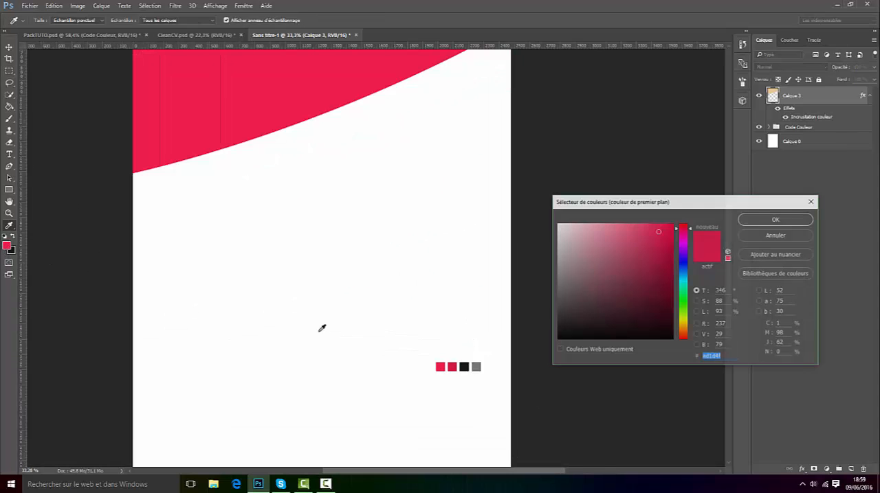
{"action": "left_click", "coordinate": [465, 367]}
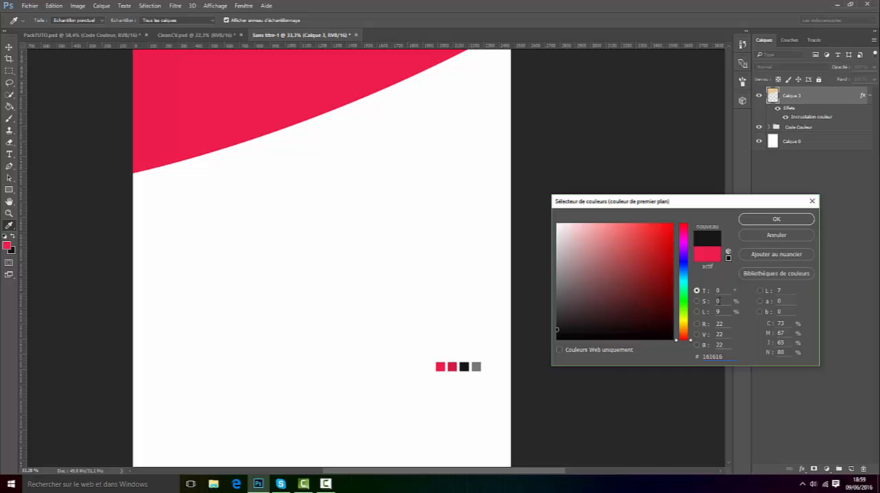
{"action": "left_click", "coordinate": [770, 217]}
{"action": "left_click", "coordinate": [850, 469]}
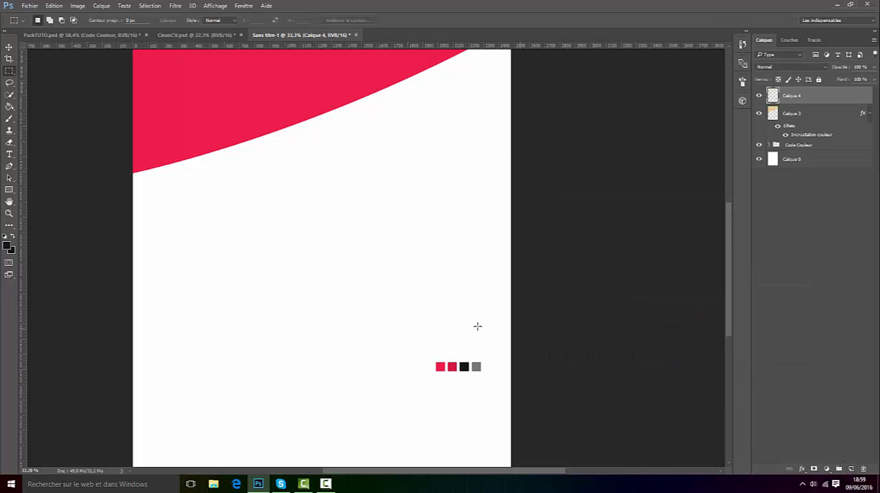
Step: Fill a full-width rectangular strip along the page's lower edge with the near-black foreground colour on the new layer, then deselect it
{"action": "scroll", "coordinate": [446, 319], "scroll_direction": "down", "scroll_amount": 4}
{"action": "left_click_drag", "start_coordinate": [243, 429], "coordinate": [510, 379]}
{"action": "key", "text": "ctrl+plus"}
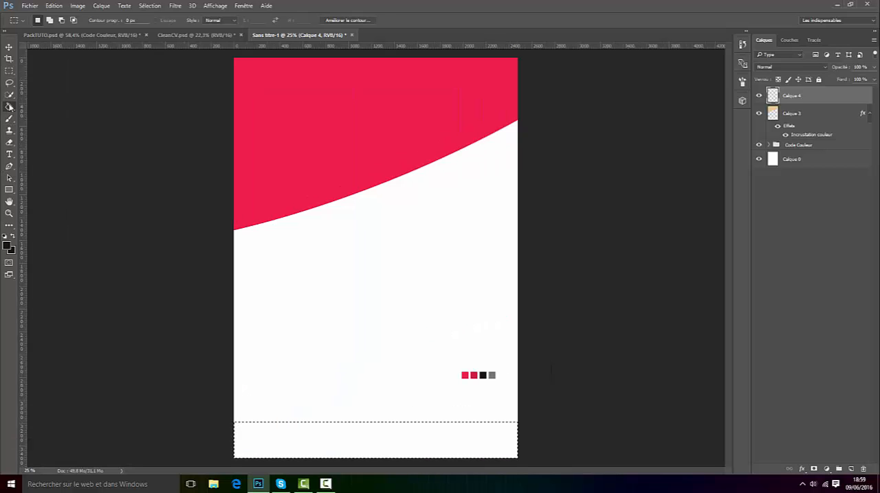
{"action": "key", "text": "g"}
{"action": "left_click", "coordinate": [464, 435]}
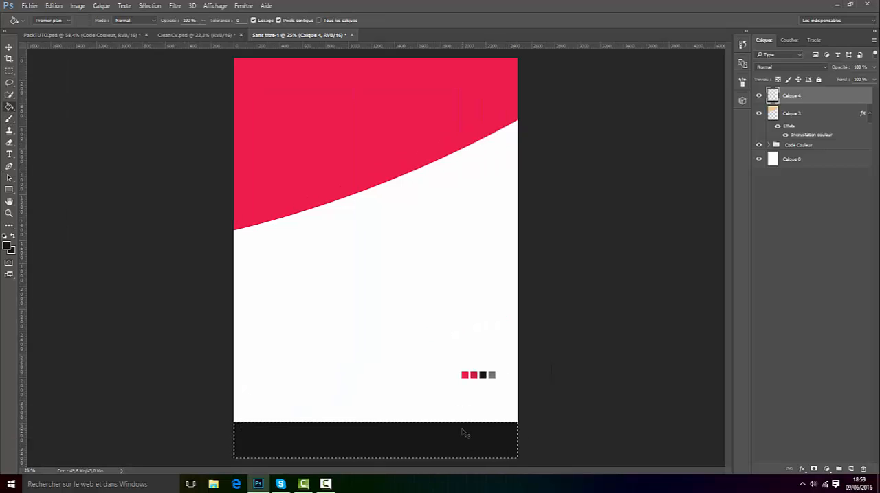
{"action": "key", "text": "ctrl+d"}
Step: Move the curved red header layer Calque 3 above the black footer strip's layer Calque 4 in the layer order
{"action": "left_click", "coordinate": [9, 46]}
{"action": "scroll", "coordinate": [373, 256], "scroll_direction": "down", "scroll_amount": 2}
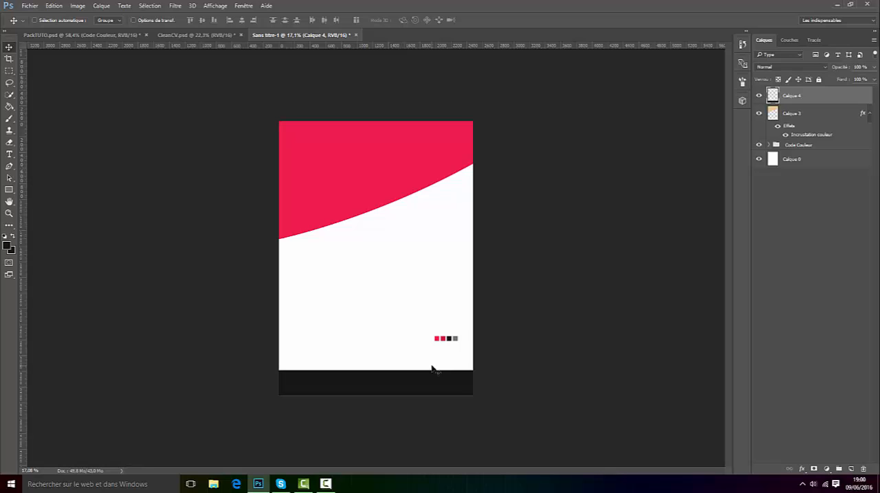
{"action": "left_click_drag", "start_coordinate": [791, 116], "coordinate": [791, 92]}
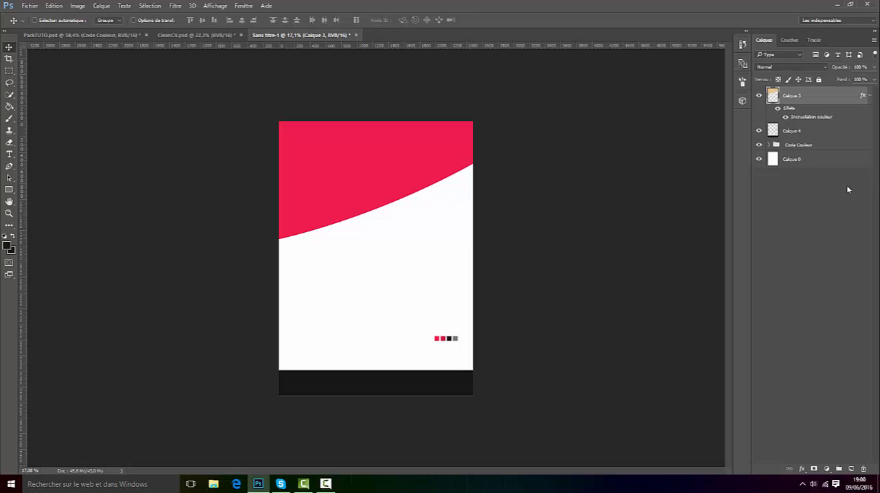
{"action": "scroll", "coordinate": [385, 418], "scroll_direction": "up", "scroll_amount": 6}
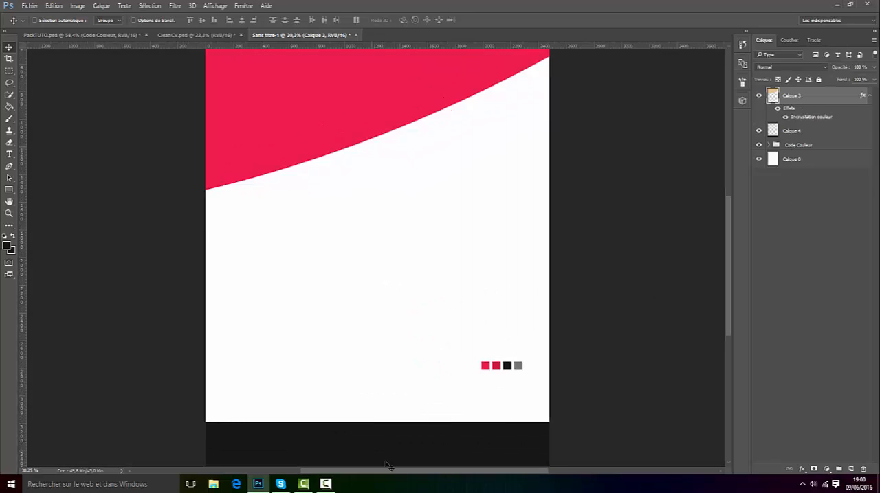
{"action": "scroll", "coordinate": [398, 435], "scroll_direction": "down", "scroll_amount": 4}
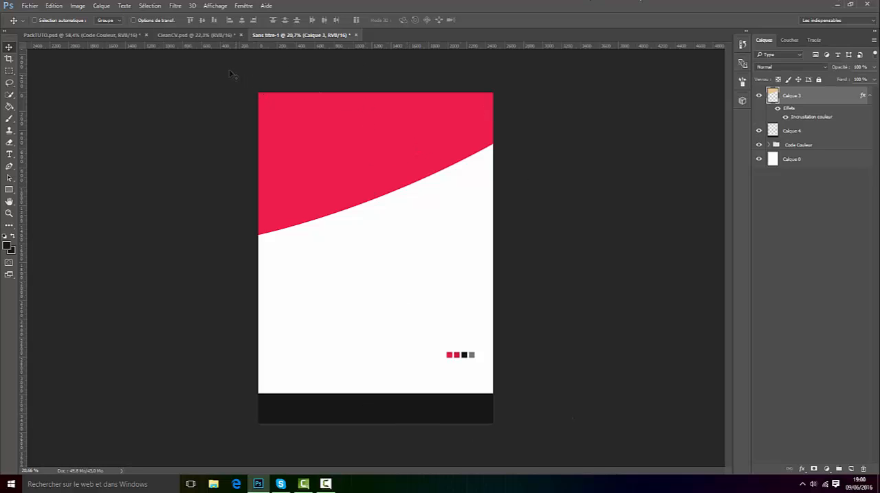
Step: Duplicate the QR code layer from PackTUTO.psd into the Sans titre-1 document
{"action": "left_click", "coordinate": [83, 35]}
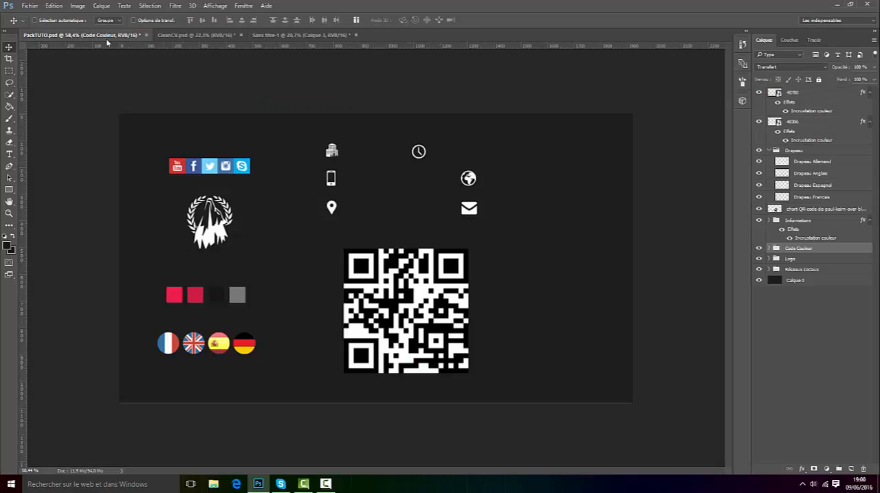
{"action": "left_click", "coordinate": [785, 210]}
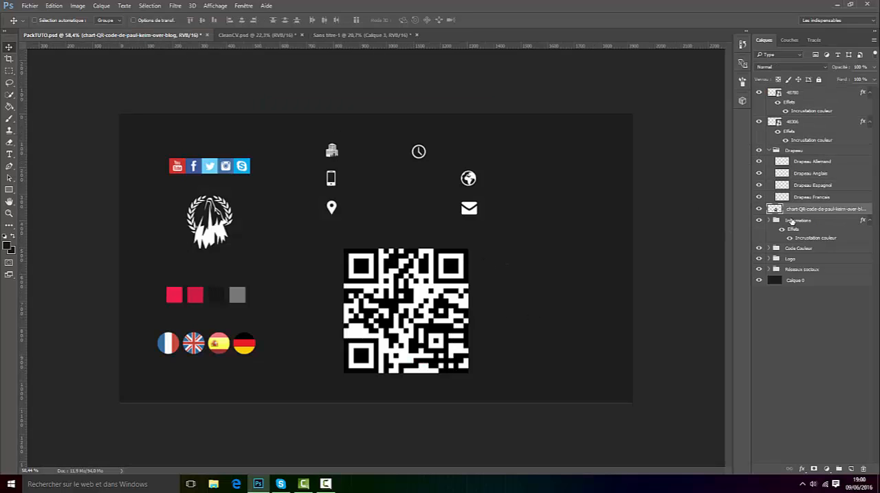
{"action": "right_click", "coordinate": [800, 206]}
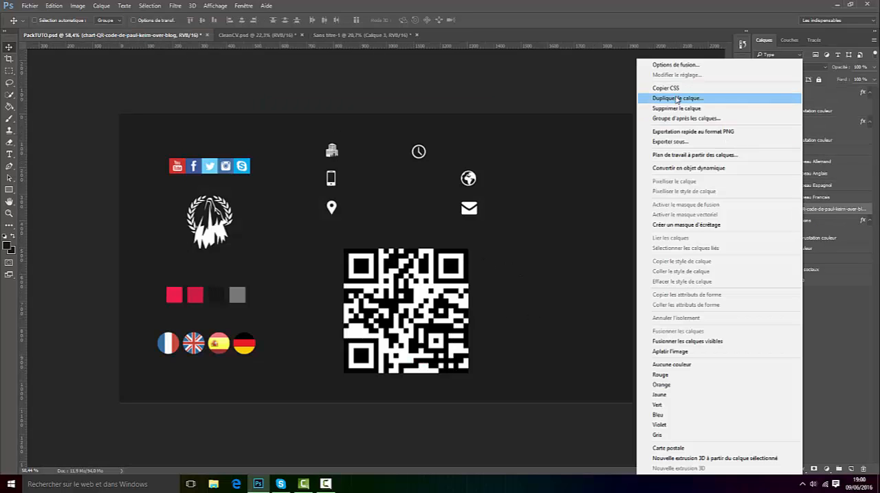
{"action": "left_click", "coordinate": [680, 92]}
{"action": "left_click", "coordinate": [400, 186]}
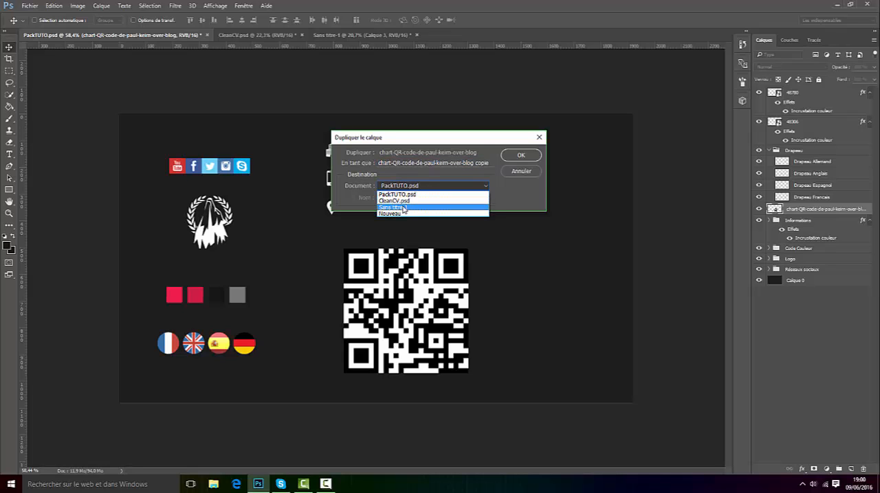
{"action": "left_click", "coordinate": [427, 213]}
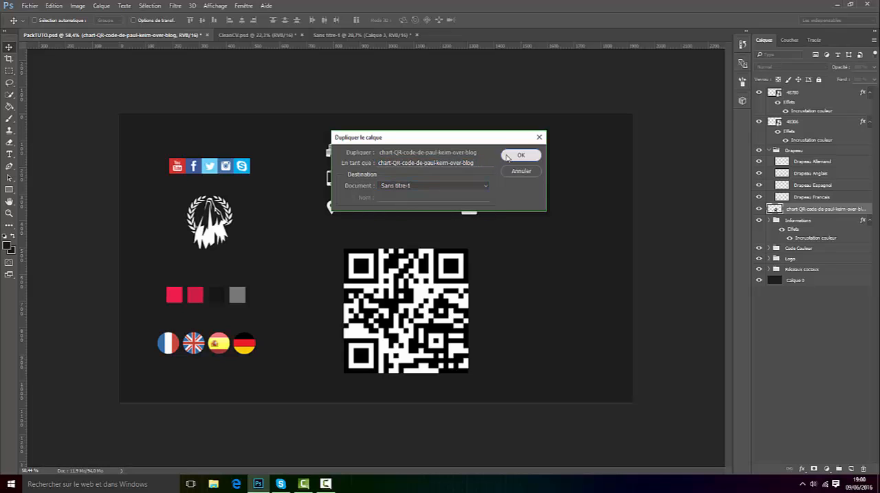
{"action": "left_click", "coordinate": [509, 157]}
Step: Switch to Sans titre-1 and position the duplicated QR code on the red header
{"action": "left_click", "coordinate": [338, 35]}
{"action": "left_click_drag", "start_coordinate": [375, 255], "coordinate": [354, 229]}
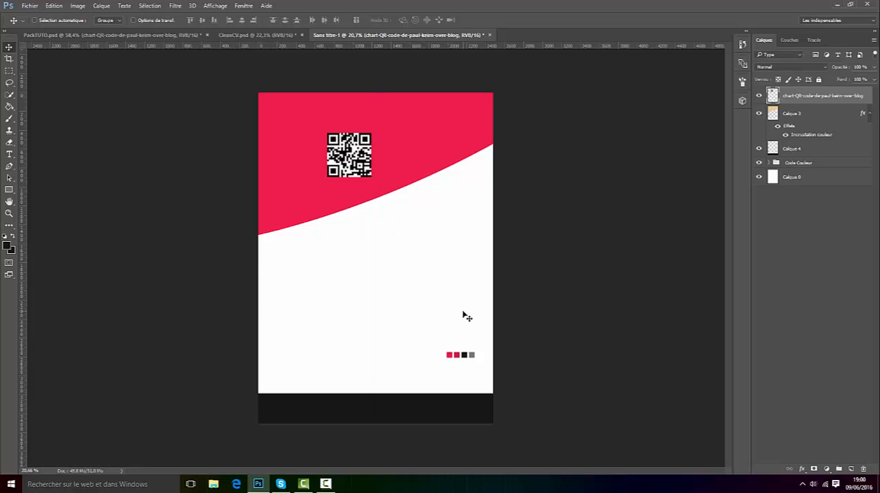
{"action": "scroll", "coordinate": [346, 113], "scroll_direction": "up", "scroll_amount": 5}
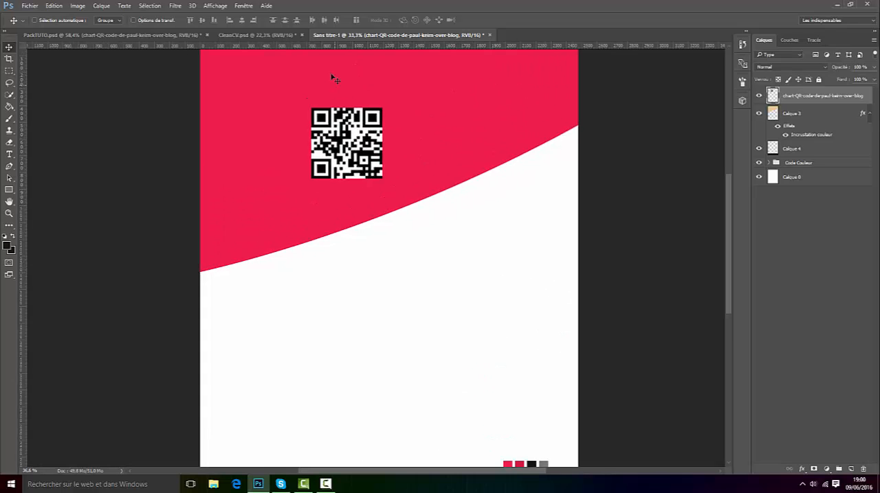
{"action": "scroll", "coordinate": [346, 102], "scroll_direction": "up", "scroll_amount": 2}
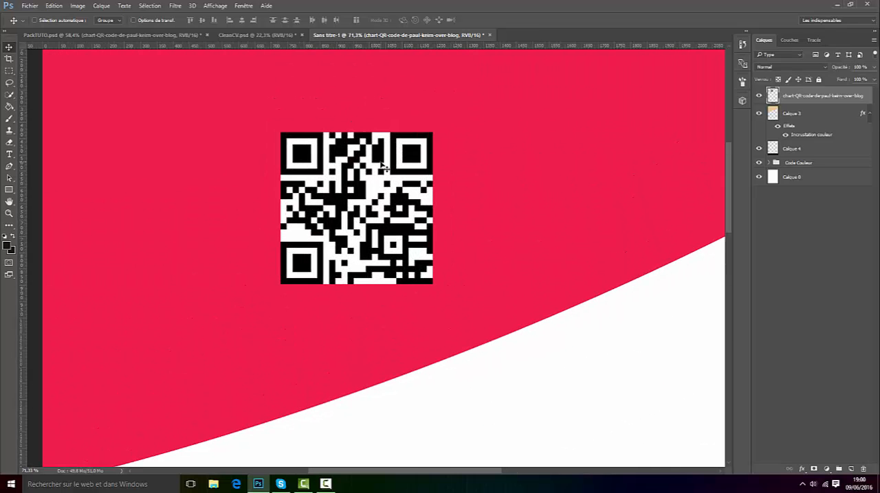
{"action": "scroll", "coordinate": [383, 166], "scroll_direction": "down", "scroll_amount": 5}
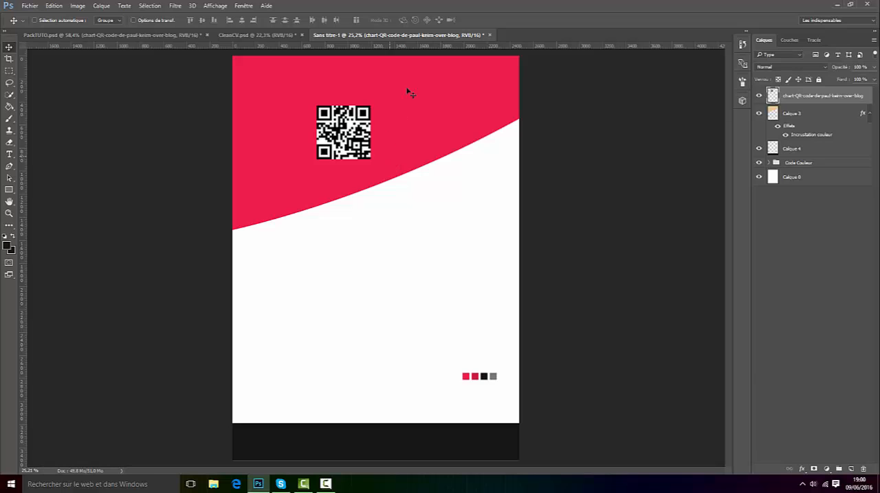
Step: Delete every white area of the QR code with the Magic Wand, keeping only the black pattern, and clear the selection
{"action": "scroll", "coordinate": [388, 89], "scroll_direction": "up", "scroll_amount": 3}
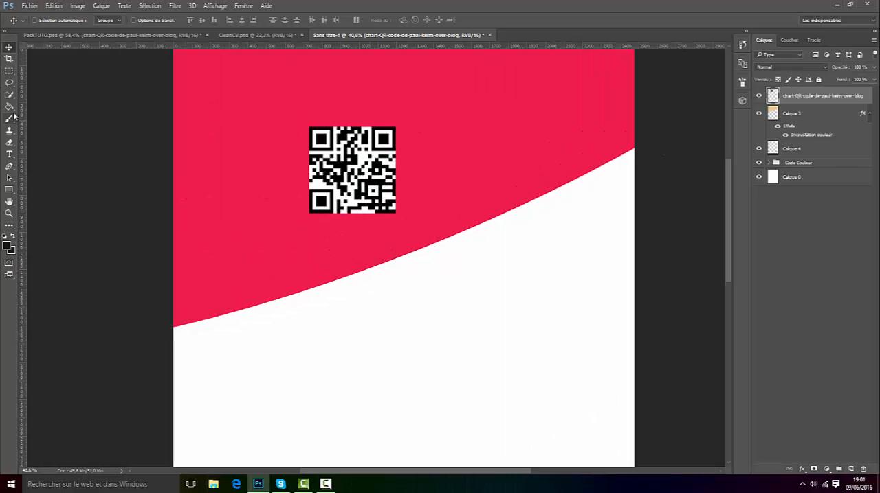
{"action": "left_click_drag", "start_coordinate": [9, 94], "coordinate": [54, 103]}
{"action": "scroll", "coordinate": [399, 123], "scroll_direction": "up", "scroll_amount": 4}
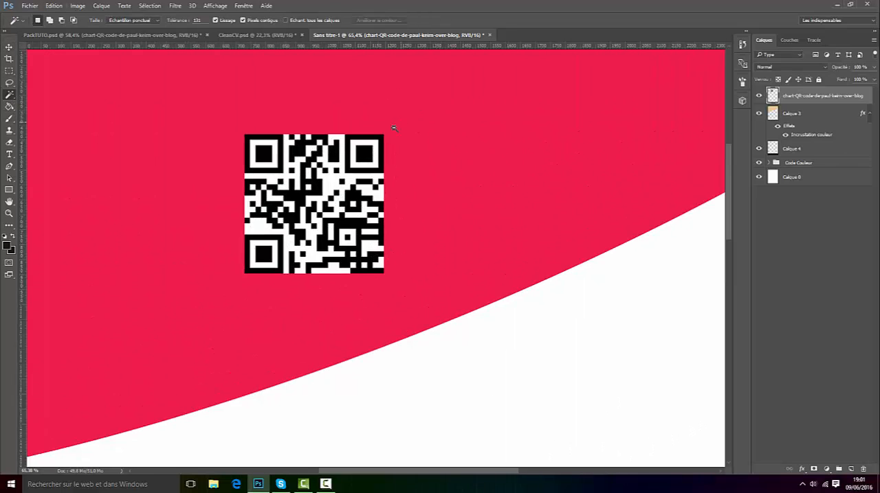
{"action": "left_click", "coordinate": [324, 191]}
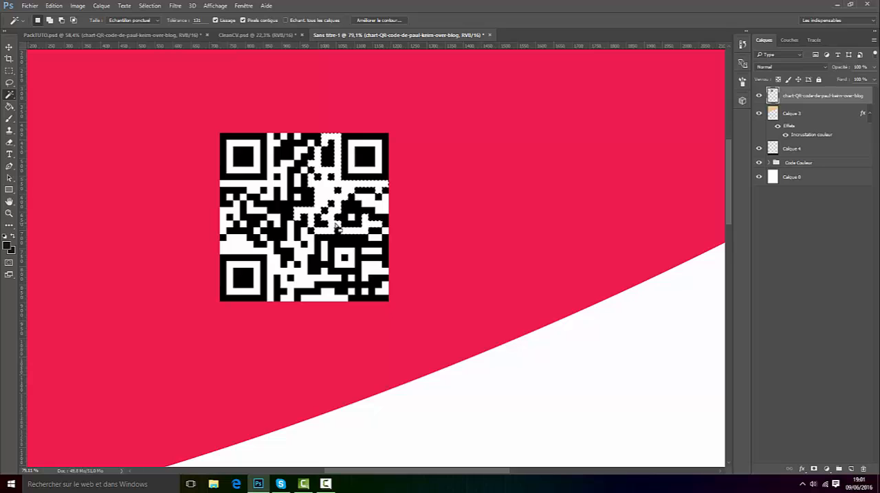
{"action": "key", "text": "Delete"}
{"action": "left_click", "coordinate": [278, 157]}
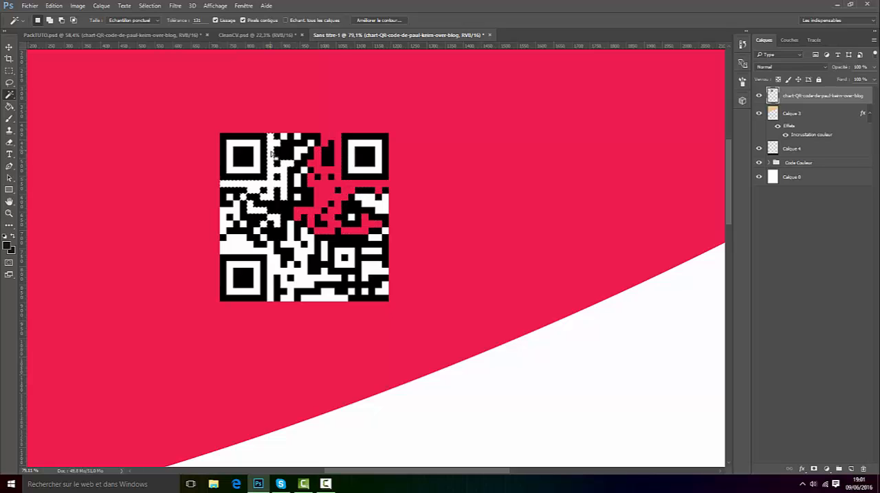
{"action": "key", "text": "Delete"}
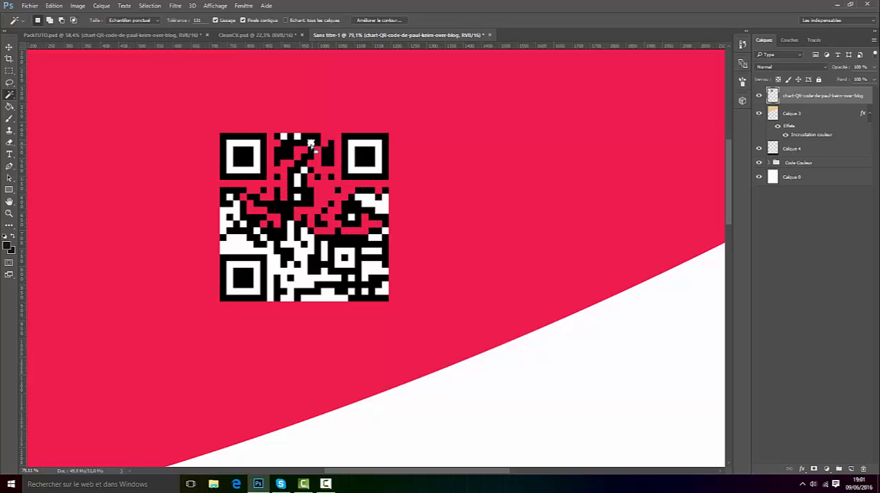
{"action": "left_click", "coordinate": [354, 171]}
{"action": "key", "text": "Delete"}
{"action": "left_click", "coordinate": [376, 206]}
{"action": "key", "text": "Delete"}
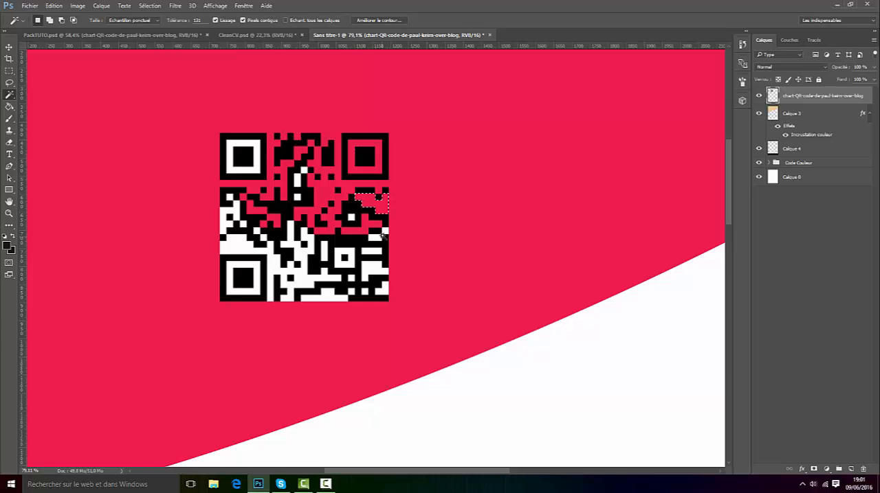
{"action": "left_click", "coordinate": [375, 270]}
{"action": "key", "text": "Delete"}
{"action": "left_click", "coordinate": [344, 256]}
{"action": "key", "text": "Delete"}
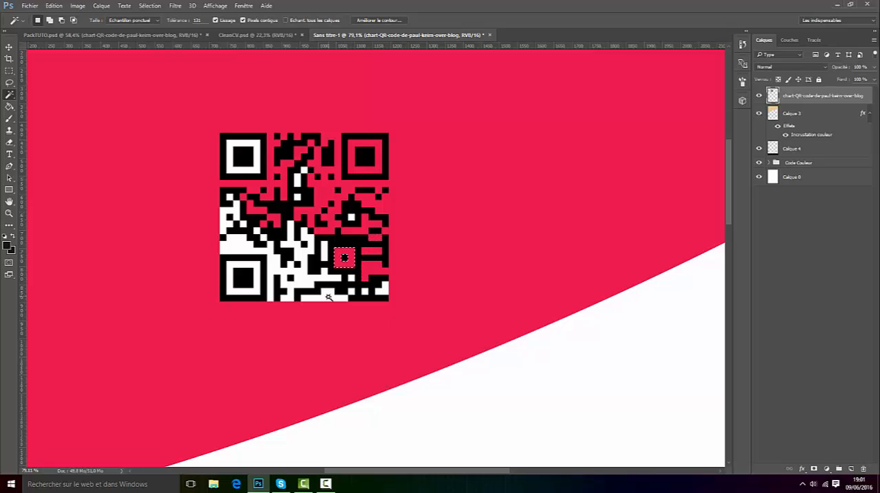
{"action": "left_click", "coordinate": [328, 297]}
{"action": "key", "text": "Delete"}
{"action": "left_click", "coordinate": [270, 252]}
{"action": "key", "text": "Delete"}
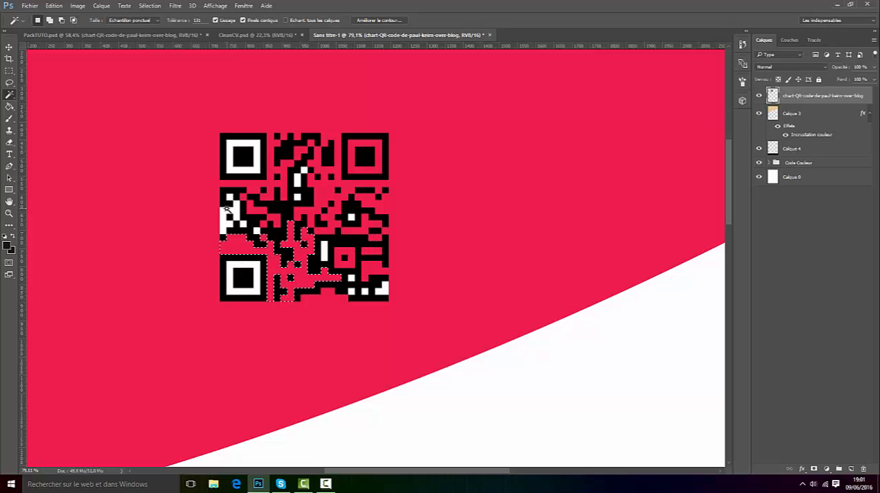
{"action": "left_click", "coordinate": [228, 212]}
{"action": "key", "text": "Delete"}
{"action": "left_click", "coordinate": [230, 197]}
{"action": "key", "text": "Delete"}
{"action": "left_click", "coordinate": [260, 174]}
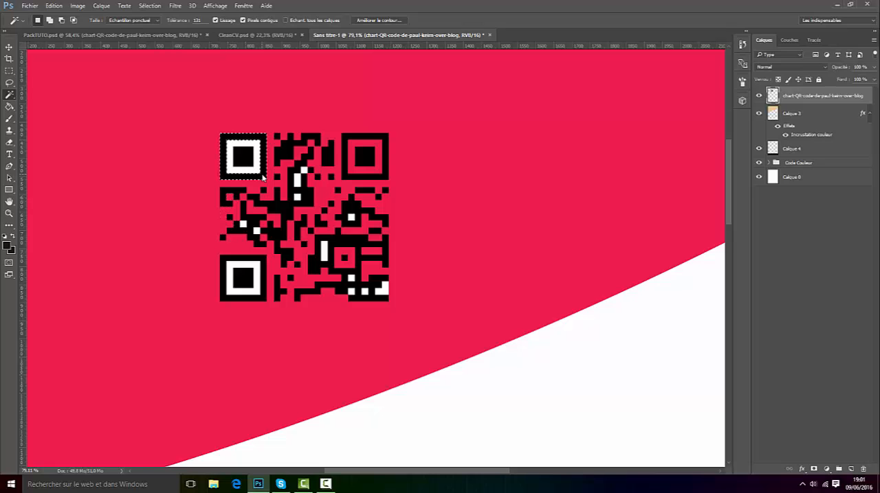
{"action": "key", "text": "Delete"}
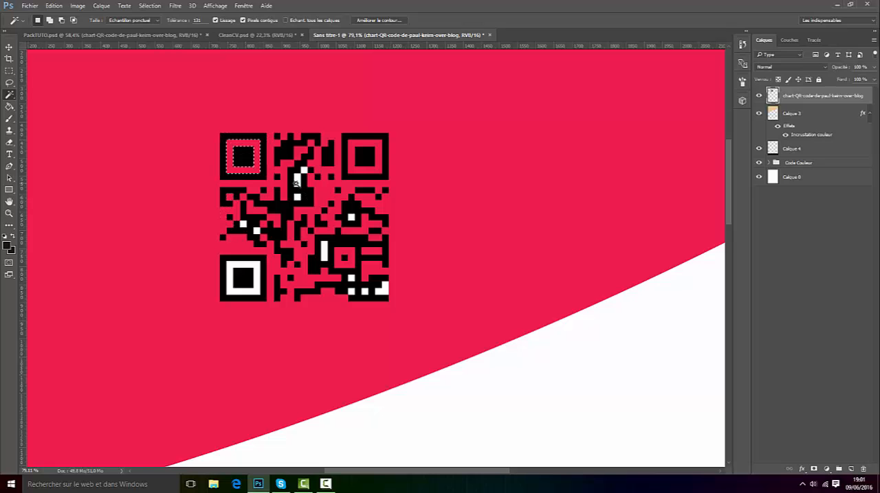
{"action": "left_click", "coordinate": [298, 177]}
{"action": "key", "text": "Delete"}
{"action": "key", "text": "Delete"}
{"action": "key", "text": "Delete"}
{"action": "key", "text": "Delete"}
{"action": "left_click", "coordinate": [352, 279]}
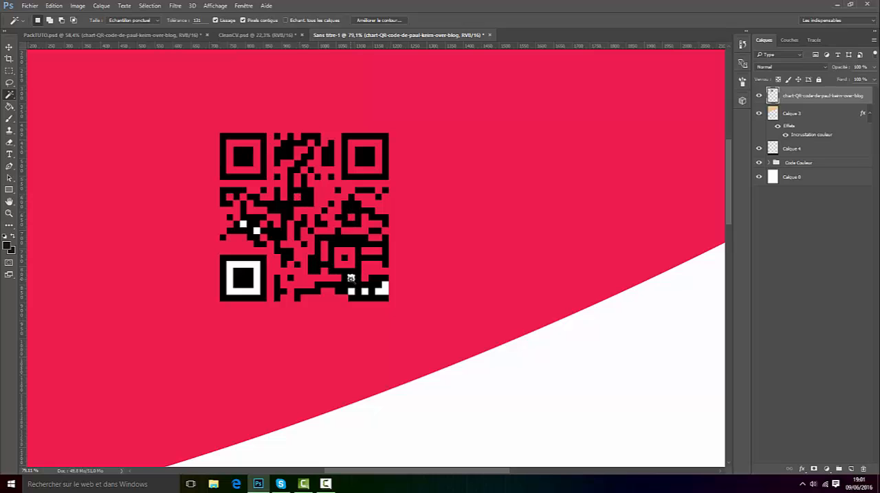
{"action": "key", "text": "Delete"}
{"action": "left_click", "coordinate": [352, 293]}
{"action": "key", "text": "Delete"}
{"action": "left_click", "coordinate": [381, 289]}
{"action": "key", "text": "Delete"}
{"action": "left_click", "coordinate": [238, 264]}
{"action": "key", "text": "Delete"}
{"action": "left_click", "coordinate": [243, 224]}
{"action": "key", "text": "Delete"}
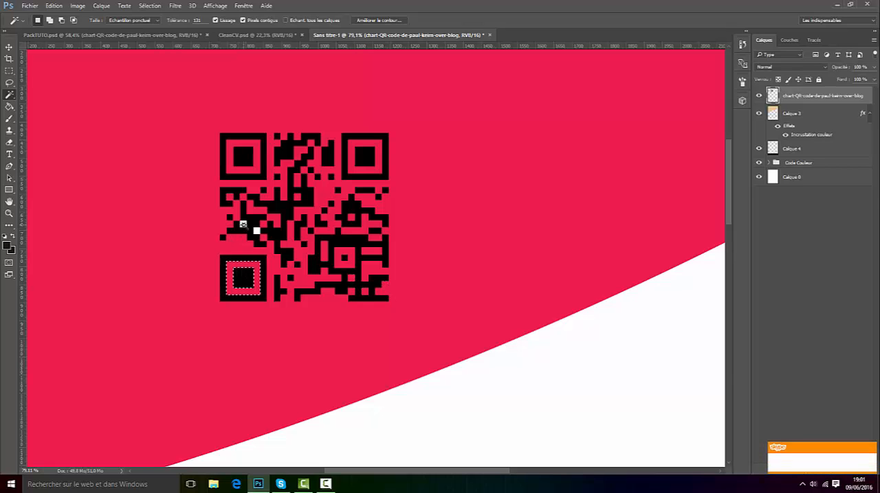
{"action": "left_click", "coordinate": [257, 232]}
{"action": "key", "text": "Delete"}
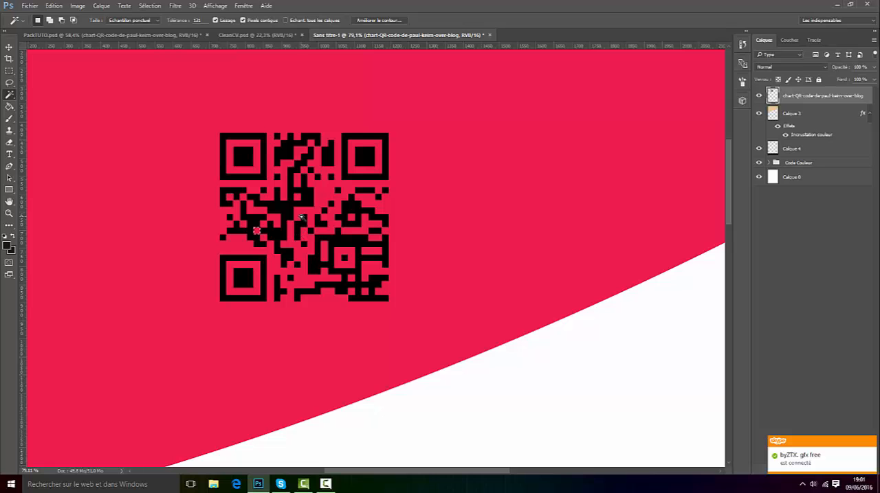
{"action": "key", "text": "ctrl+d"}
Step: Move the QR code down onto the white part of the page, just above the colour swatches
{"action": "key", "text": "v"}
{"action": "scroll", "coordinate": [363, 144], "scroll_direction": "down", "scroll_amount": 5}
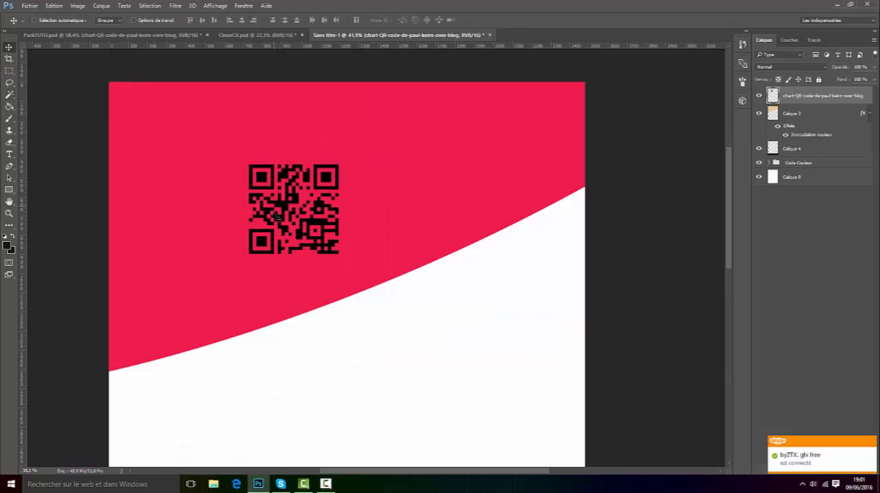
{"action": "left_click_drag", "start_coordinate": [365, 173], "coordinate": [443, 333]}
{"action": "scroll", "coordinate": [447, 344], "scroll_direction": "up", "scroll_amount": 2}
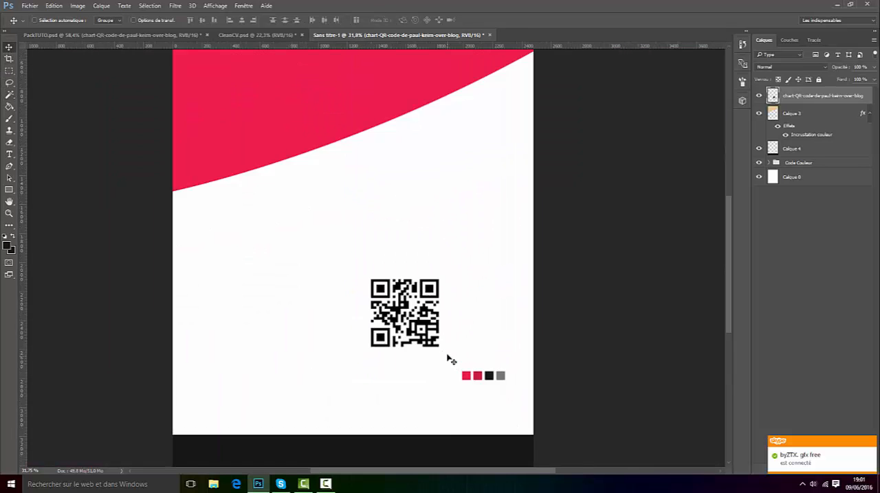
{"action": "scroll", "coordinate": [460, 336], "scroll_direction": "down", "scroll_amount": 1}
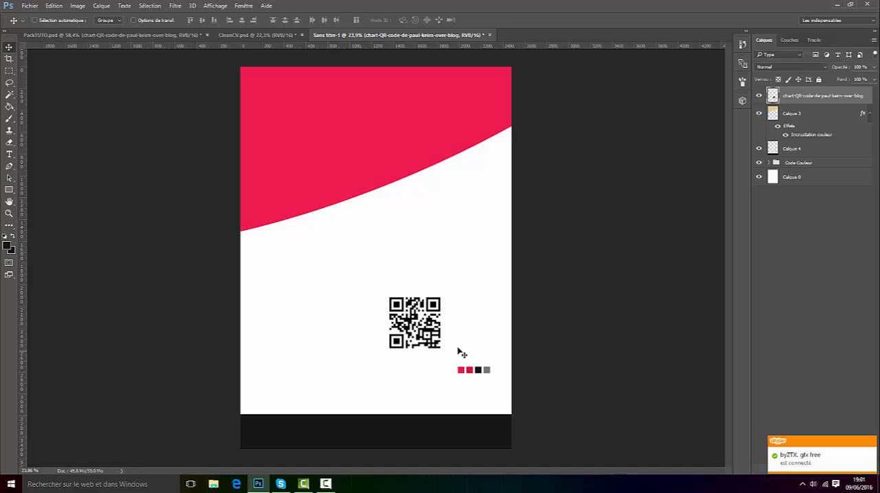
Step: Apply a white Color Overlay in Normal mode at 100% opacity to the QR code layer
{"action": "right_click", "coordinate": [833, 95]}
{"action": "left_click", "coordinate": [694, 64]}
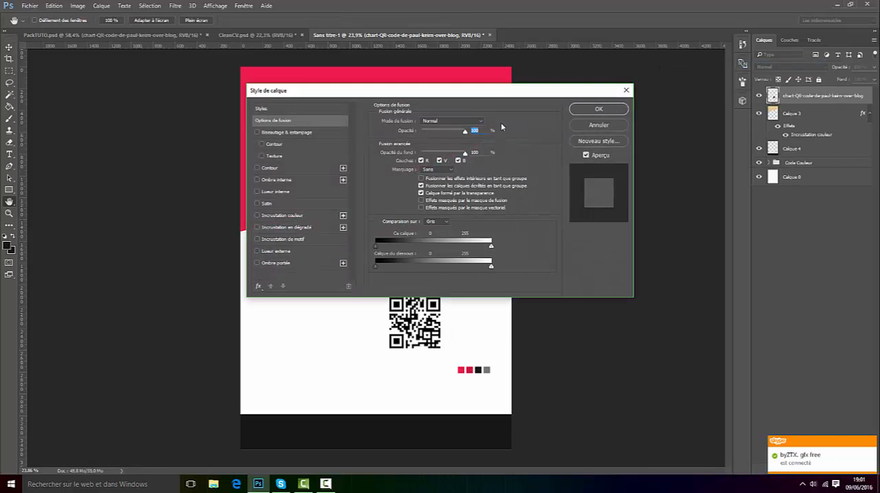
{"action": "left_click", "coordinate": [290, 217]}
{"action": "left_click", "coordinate": [489, 123]}
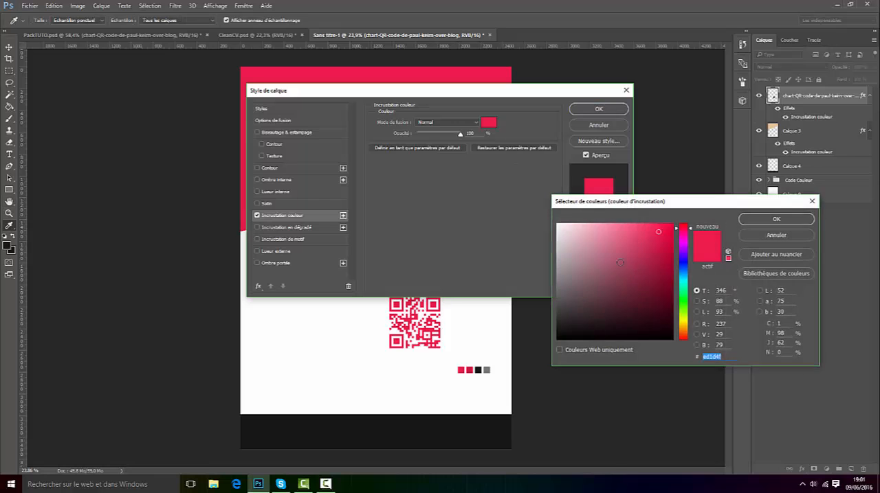
{"action": "left_click_drag", "start_coordinate": [570, 233], "coordinate": [570, 208]}
{"action": "left_click", "coordinate": [797, 221]}
{"action": "left_click", "coordinate": [597, 109]}
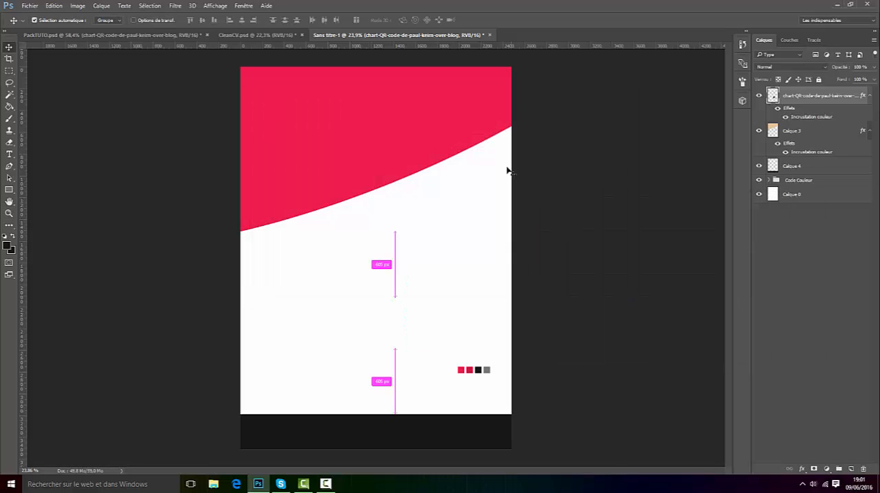
Step: Scale the QR code proportionally to about 67% and move it onto the right end of the black footer strip
{"action": "key", "text": "ctrl+t"}
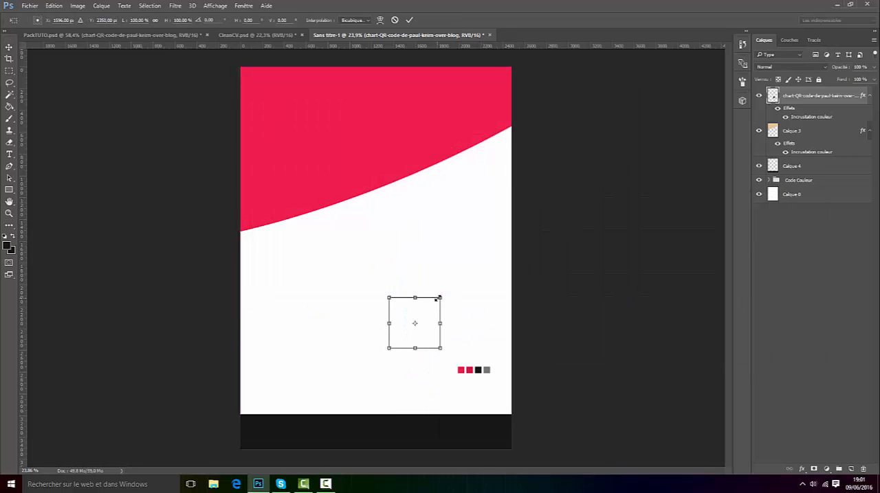
{"action": "left_click_drag", "start_coordinate": [438, 297], "coordinate": [424, 314]}
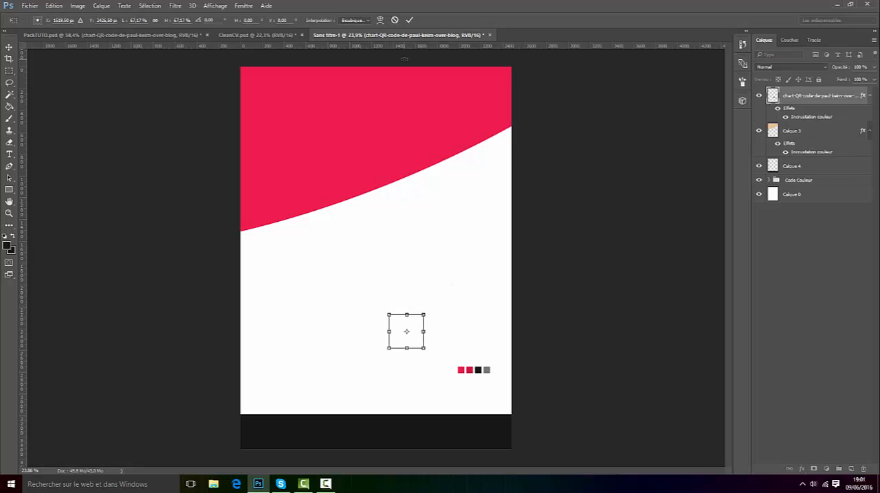
{"action": "left_click", "coordinate": [409, 21]}
{"action": "left_click_drag", "start_coordinate": [432, 369], "coordinate": [516, 449]}
{"action": "scroll", "coordinate": [540, 463], "scroll_direction": "up", "scroll_amount": 2}
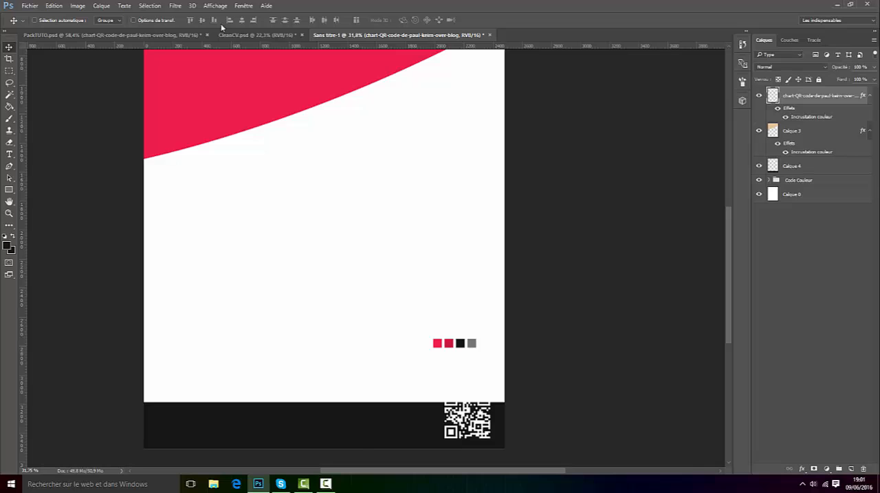
Step: Using CleanCV.psd as reference, scale the QR code to about 64% and centre it vertically within the black footer strip
{"action": "left_click", "coordinate": [257, 35]}
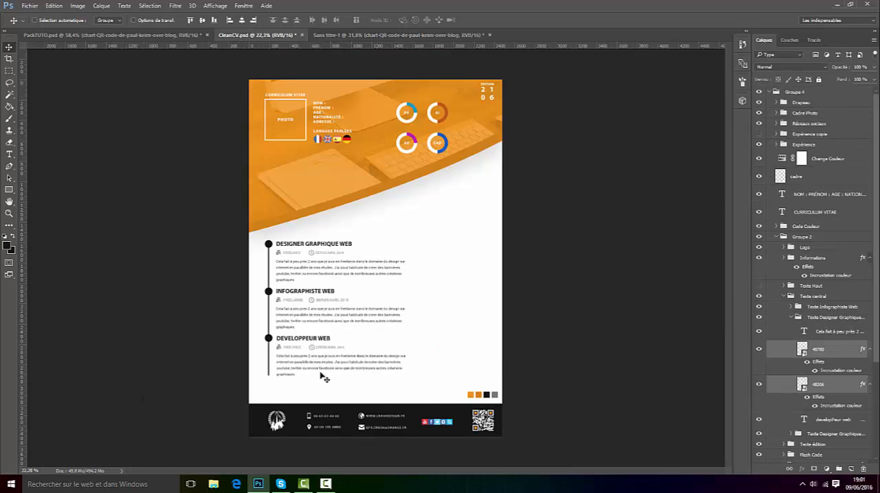
{"action": "left_click", "coordinate": [395, 35]}
{"action": "scroll", "coordinate": [399, 391], "scroll_direction": "down", "scroll_amount": 1}
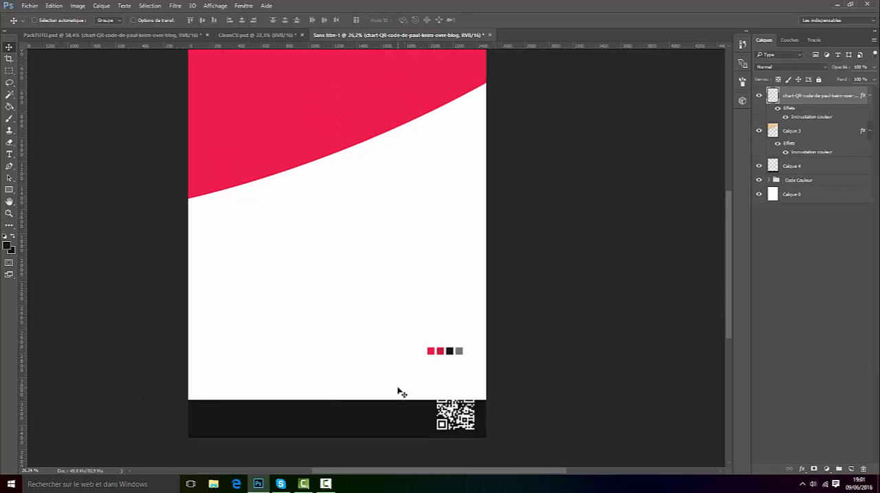
{"action": "scroll", "coordinate": [291, 369], "scroll_direction": "up", "scroll_amount": 4}
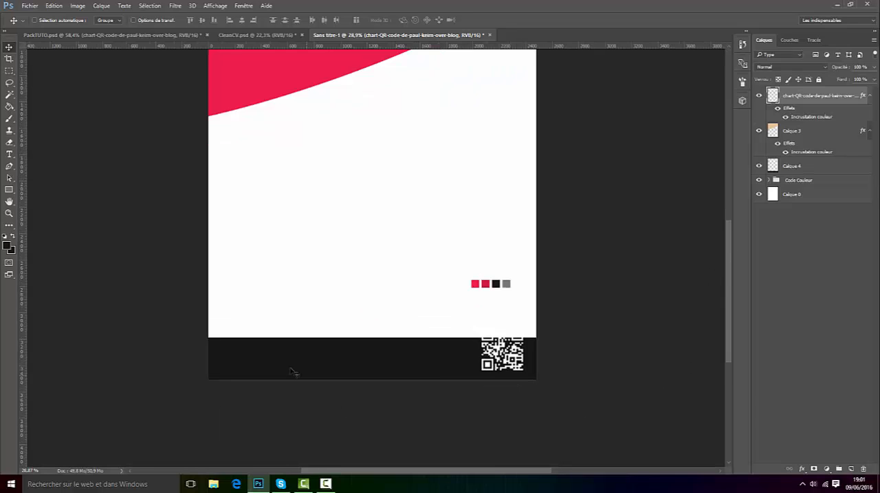
{"action": "key", "text": "ctrl+t"}
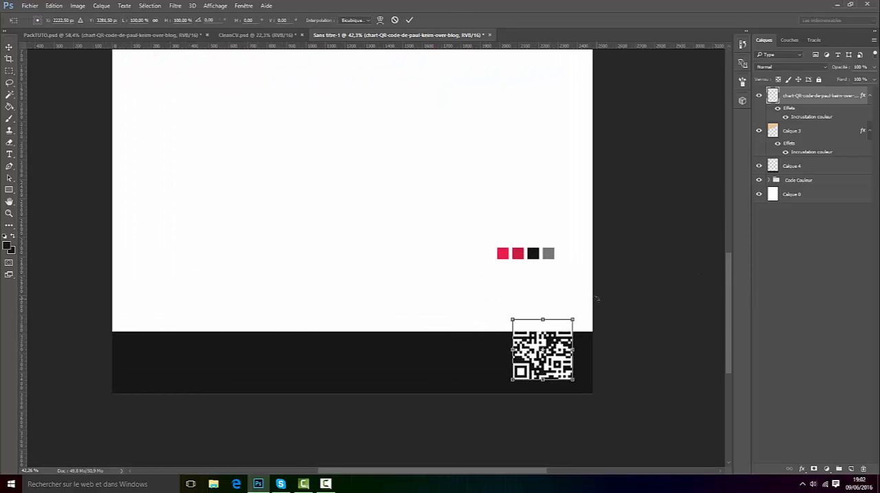
{"action": "left_click_drag", "start_coordinate": [574, 316], "coordinate": [544, 328]}
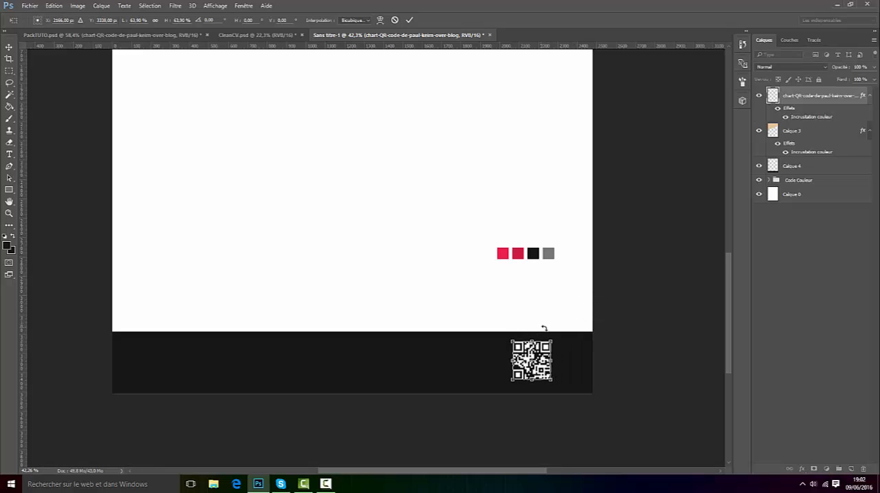
{"action": "left_click", "coordinate": [409, 20]}
{"action": "left_click_drag", "start_coordinate": [567, 371], "coordinate": [574, 372]}
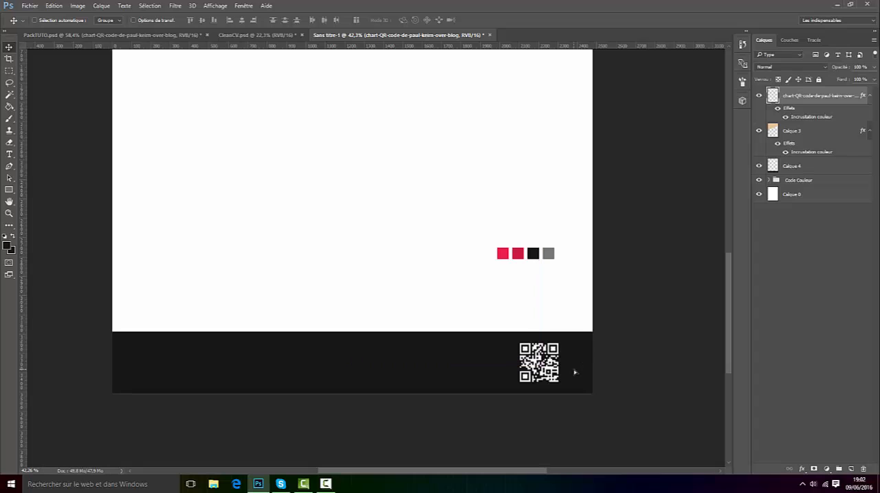
{"action": "left_click", "coordinate": [249, 35]}
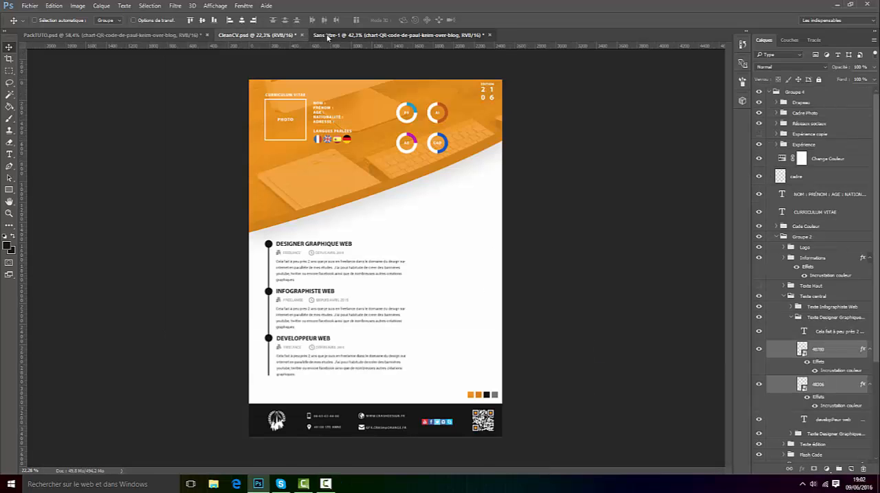
{"action": "left_click", "coordinate": [328, 35]}
Step: Rasterize the layer style of the QR code layer
{"action": "scroll", "coordinate": [595, 388], "scroll_direction": "up", "scroll_amount": 5}
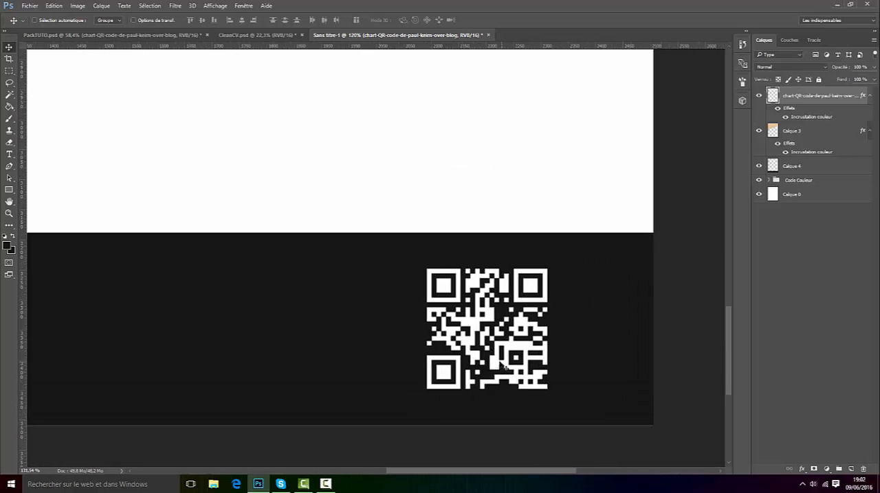
{"action": "right_click", "coordinate": [813, 96]}
{"action": "left_click", "coordinate": [694, 193]}
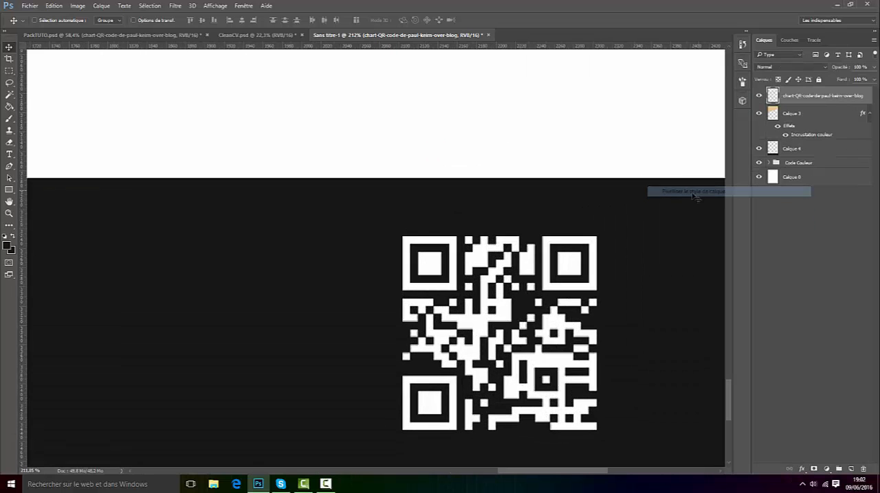
Step: Select the inner square of the QR code's upper-right corner marker with the Rectangular Marquee and cut it to a new layer
{"action": "left_click", "coordinate": [9, 70]}
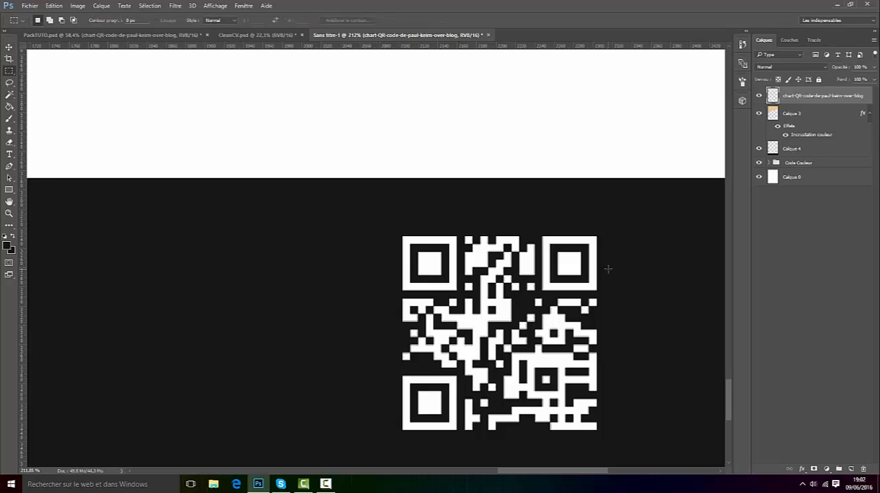
{"action": "scroll", "coordinate": [607, 269], "scroll_direction": "up", "scroll_amount": 3}
{"action": "scroll", "coordinate": [420, 282], "scroll_direction": "down", "scroll_amount": 2}
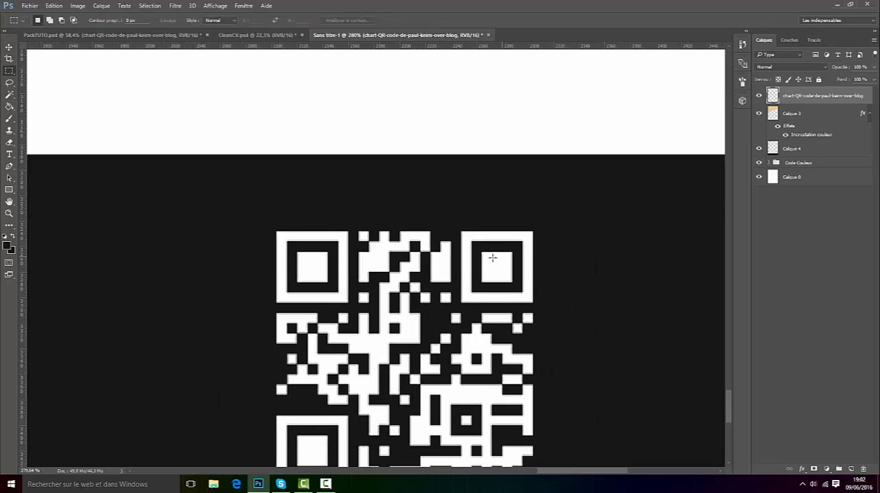
{"action": "scroll", "coordinate": [502, 304], "scroll_direction": "up", "scroll_amount": 1}
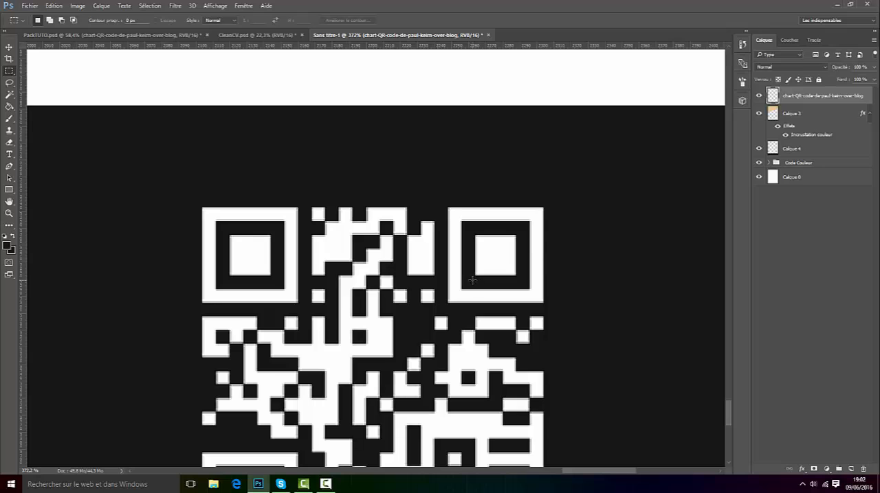
{"action": "left_click_drag", "start_coordinate": [472, 280], "coordinate": [522, 230]}
{"action": "right_click", "coordinate": [509, 260]}
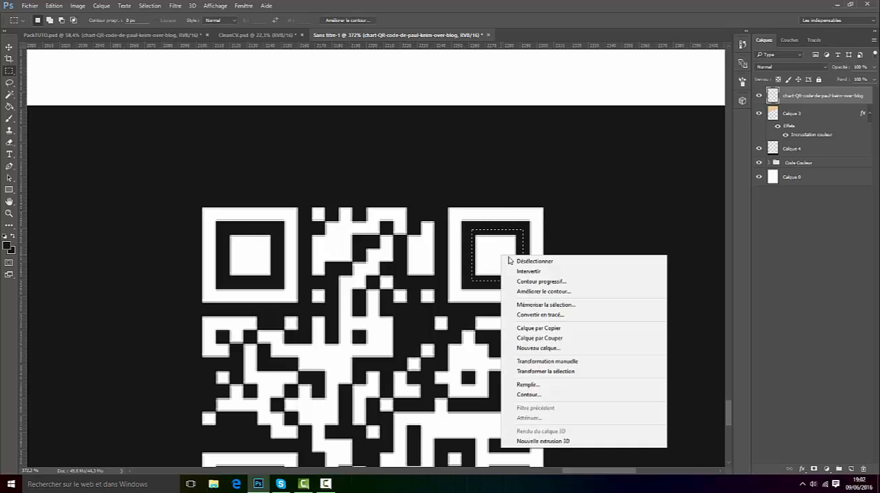
{"action": "left_click", "coordinate": [540, 338]}
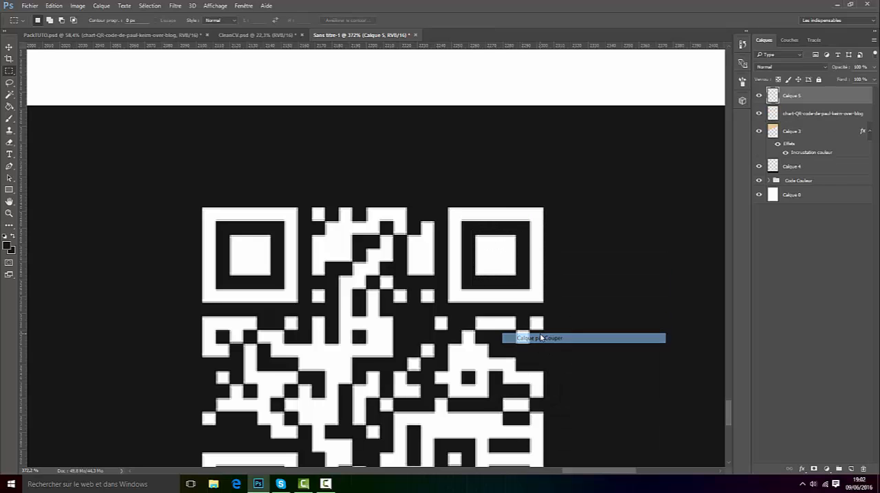
Step: From the QR code layer, cut the inner square of the upper-left corner marker to its own layer
{"action": "left_click", "coordinate": [785, 114]}
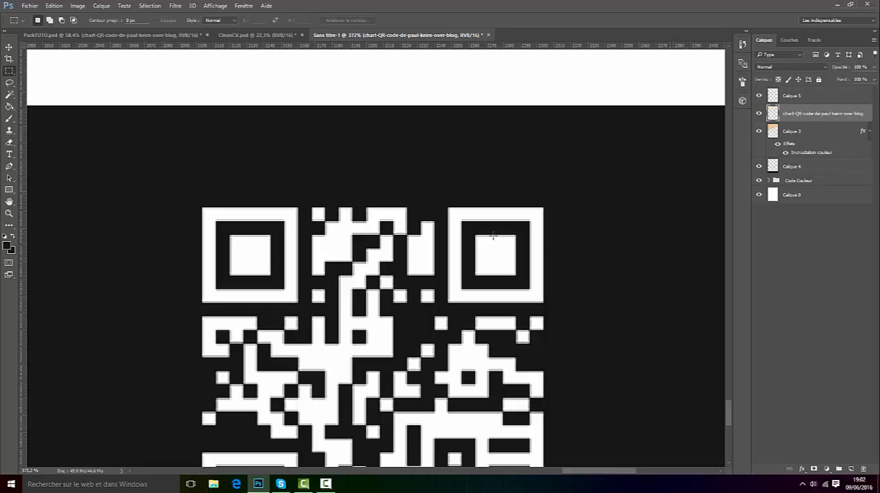
{"action": "left_click_drag", "start_coordinate": [277, 224], "coordinate": [220, 287]}
{"action": "right_click", "coordinate": [259, 261]}
{"action": "left_click", "coordinate": [295, 342]}
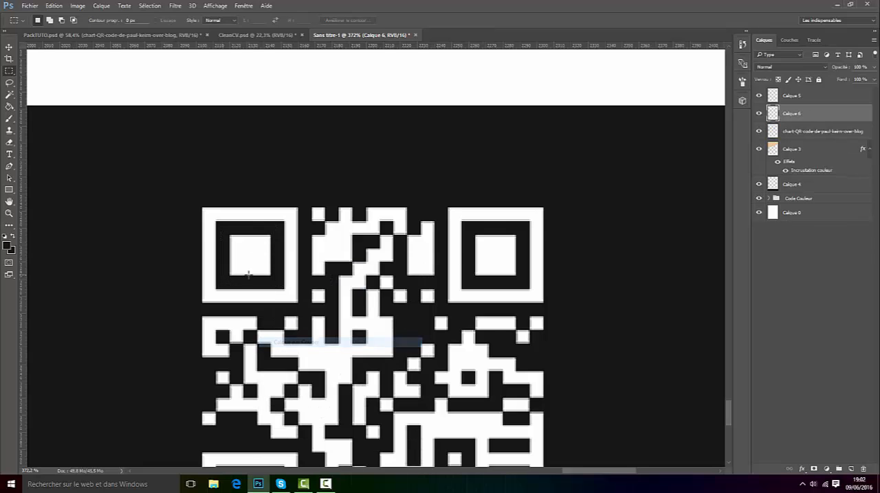
Step: From the QR code layer, cut the inner square of the lower-left corner marker to its own layer
{"action": "left_click", "coordinate": [803, 130]}
{"action": "scroll", "coordinate": [339, 310], "scroll_direction": "down", "scroll_amount": 3}
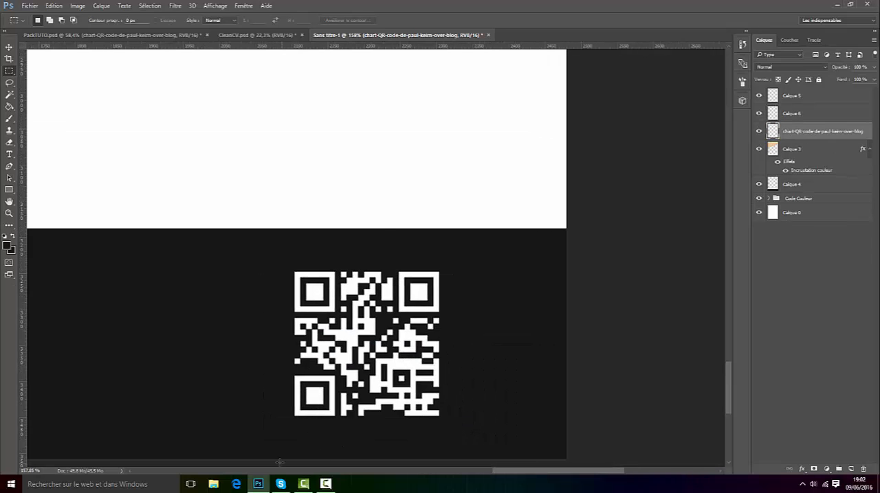
{"action": "scroll", "coordinate": [320, 447], "scroll_direction": "up", "scroll_amount": 2}
{"action": "scroll", "coordinate": [317, 421], "scroll_direction": "up", "scroll_amount": 3}
{"action": "left_click_drag", "start_coordinate": [275, 350], "coordinate": [354, 274]}
{"action": "right_click", "coordinate": [318, 307]}
{"action": "left_click", "coordinate": [399, 196]}
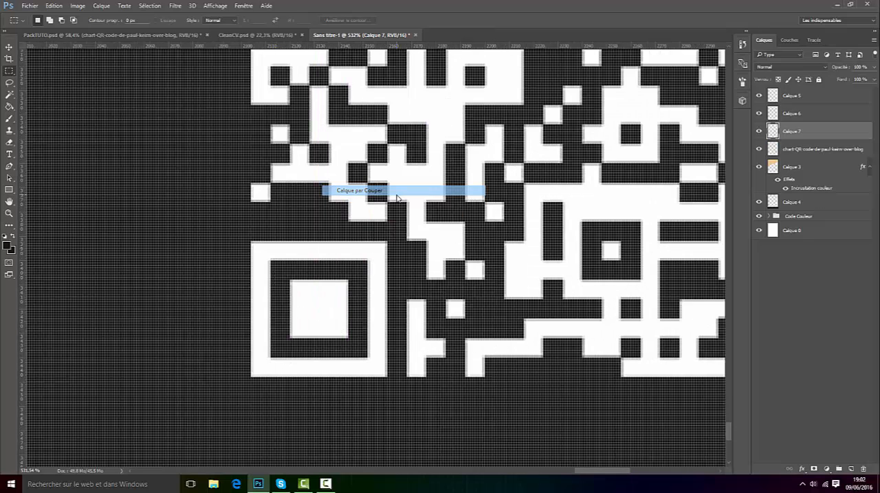
Step: Set the foreground colour to the red ed1d4f sampled from the first colour swatch on the page
{"action": "scroll", "coordinate": [426, 112], "scroll_direction": "down", "scroll_amount": 10}
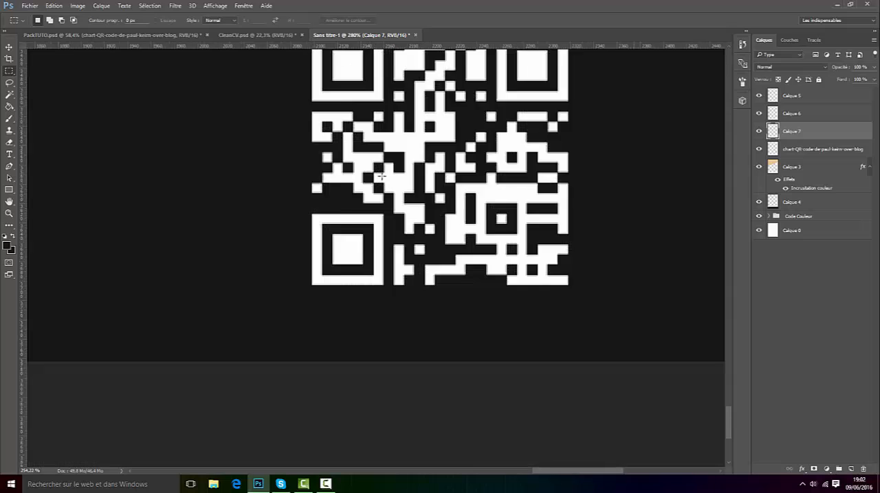
{"action": "scroll", "coordinate": [475, 402], "scroll_direction": "up", "scroll_amount": 4}
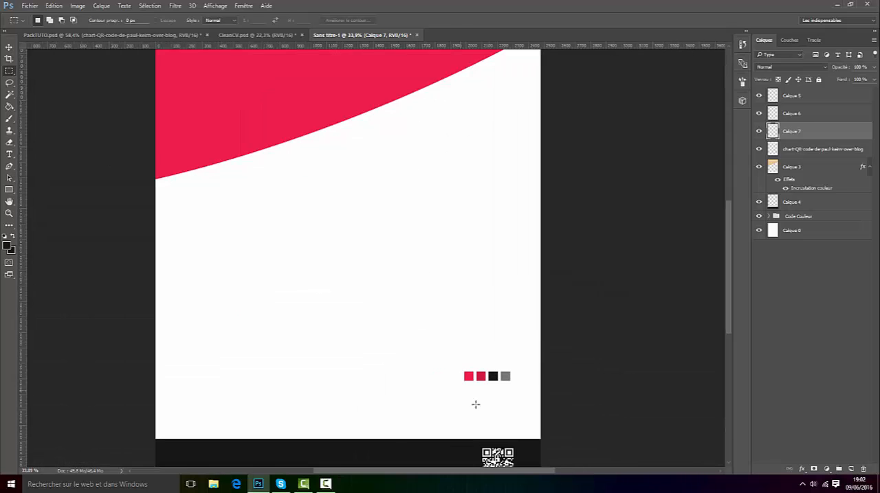
{"action": "left_click", "coordinate": [8, 246]}
{"action": "left_click", "coordinate": [462, 362]}
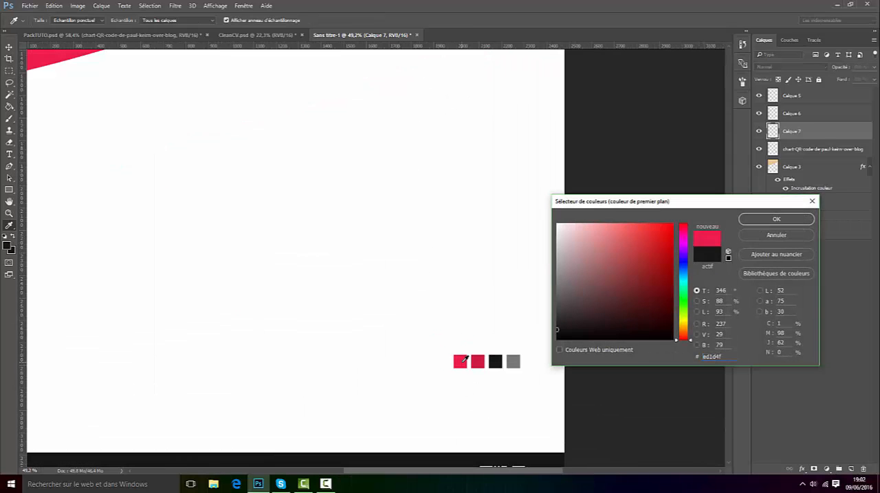
{"action": "left_click", "coordinate": [764, 221]}
Step: Apply a Normal-mode Color Overlay at 100% opacity to the lower-left inner square's layer, using the red foreground colour
{"action": "scroll", "coordinate": [539, 385], "scroll_direction": "down", "scroll_amount": 3}
{"action": "scroll", "coordinate": [558, 473], "scroll_direction": "up", "scroll_amount": 3}
{"action": "scroll", "coordinate": [662, 452], "scroll_direction": "up", "scroll_amount": 3}
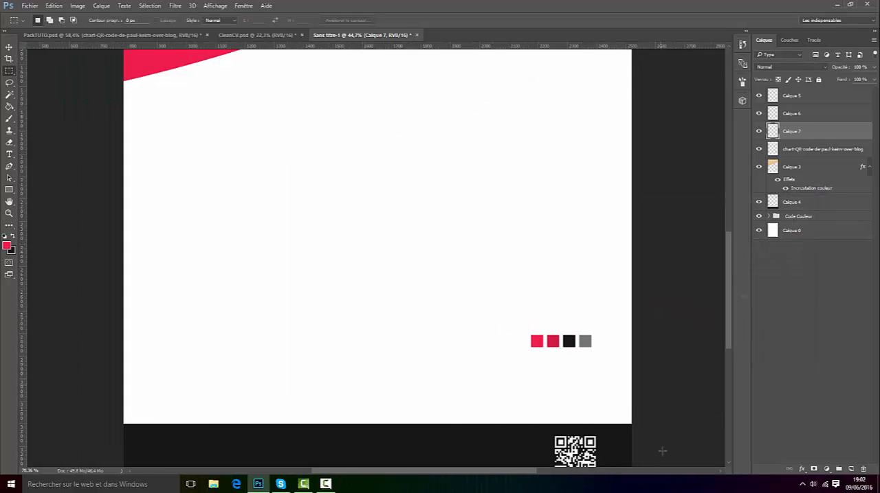
{"action": "left_click_drag", "start_coordinate": [728, 298], "coordinate": [724, 329]}
{"action": "scroll", "coordinate": [558, 324], "scroll_direction": "up", "scroll_amount": 3}
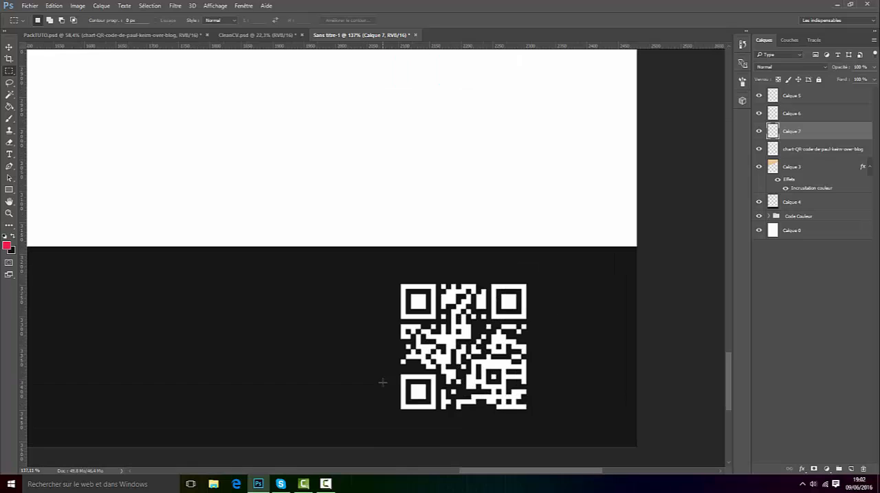
{"action": "right_click", "coordinate": [810, 133]}
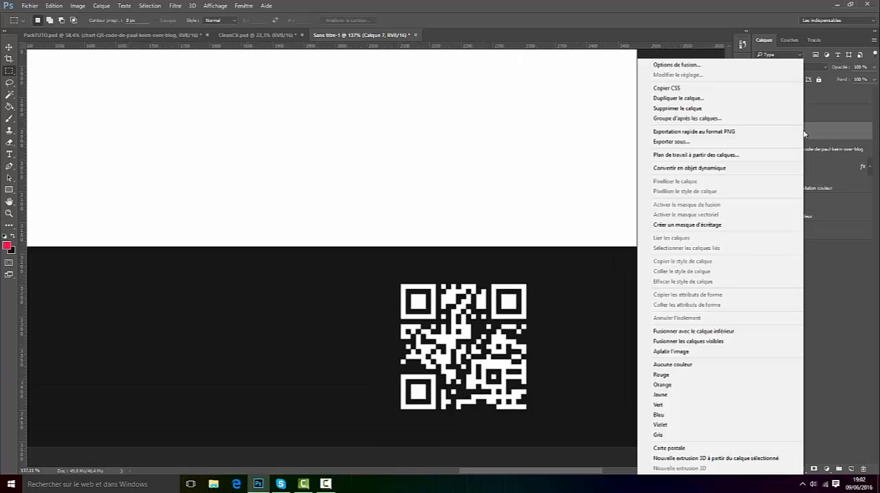
{"action": "left_click", "coordinate": [726, 66]}
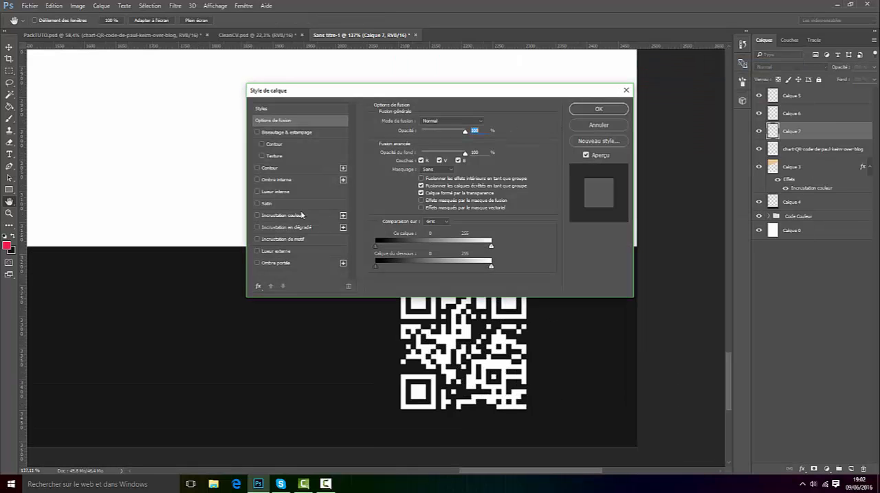
{"action": "left_click", "coordinate": [281, 215]}
{"action": "left_click", "coordinate": [476, 124]}
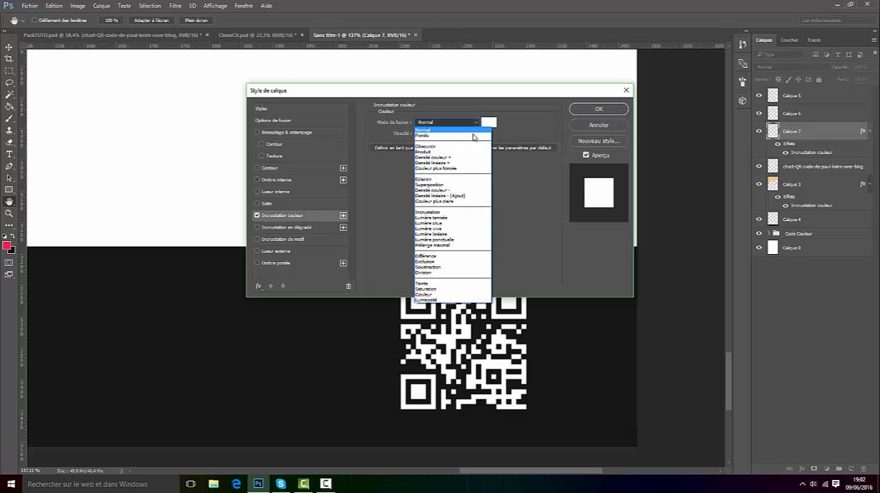
{"action": "left_click", "coordinate": [488, 123]}
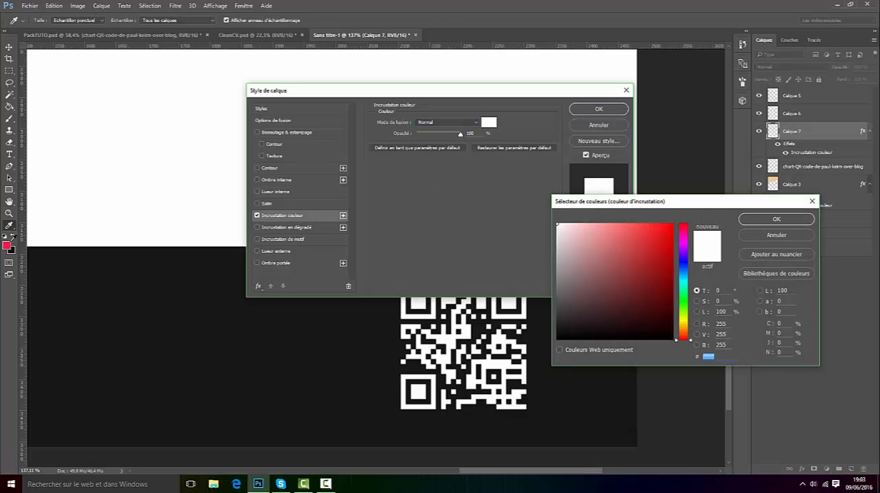
{"action": "left_click", "coordinate": [7, 245]}
{"action": "left_click", "coordinate": [776, 220]}
{"action": "left_click", "coordinate": [598, 109]}
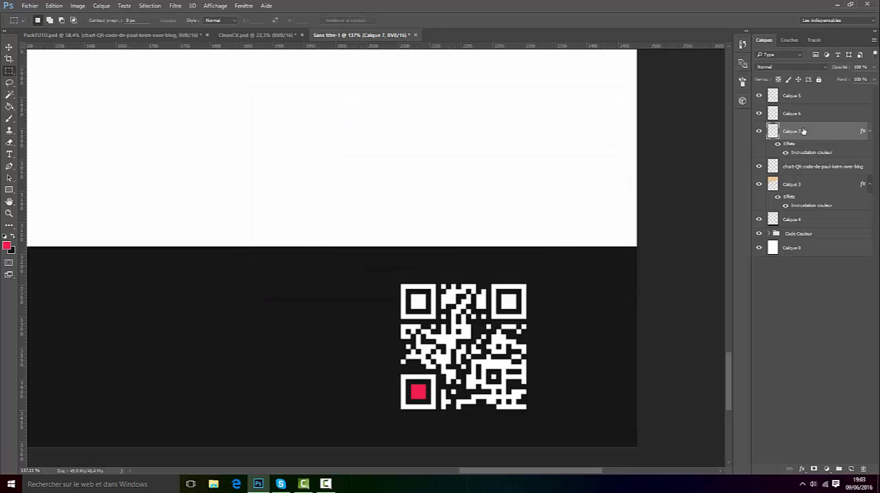
Step: Copy the red square's layer style and paste it onto the layers of the upper-left and upper-right inner squares
{"action": "right_click", "coordinate": [804, 135]}
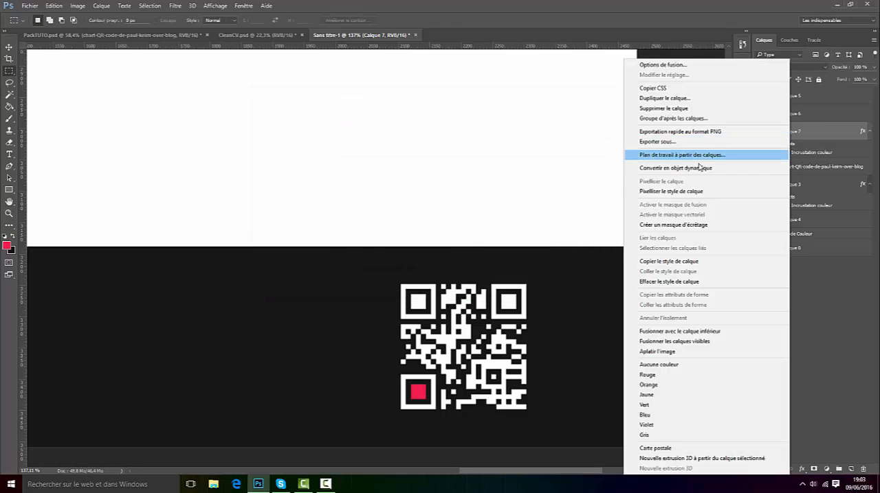
{"action": "left_click", "coordinate": [677, 262]}
{"action": "right_click", "coordinate": [811, 117]}
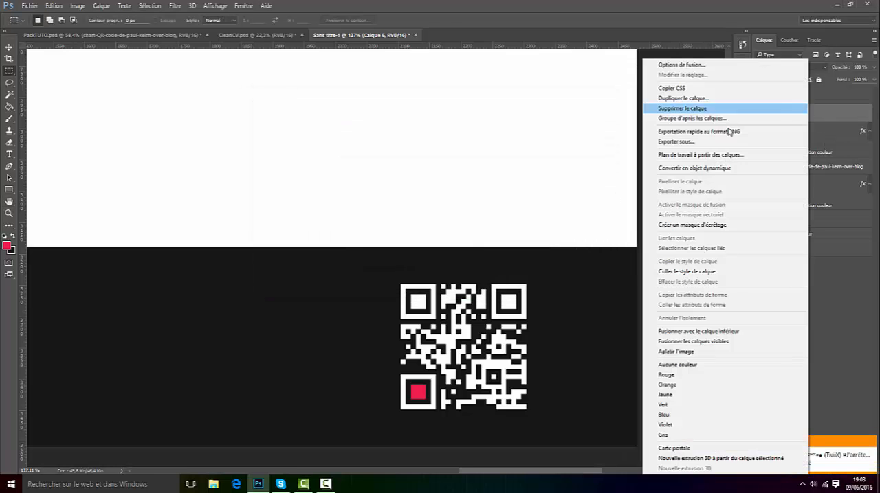
{"action": "left_click", "coordinate": [670, 271]}
{"action": "right_click", "coordinate": [804, 99]}
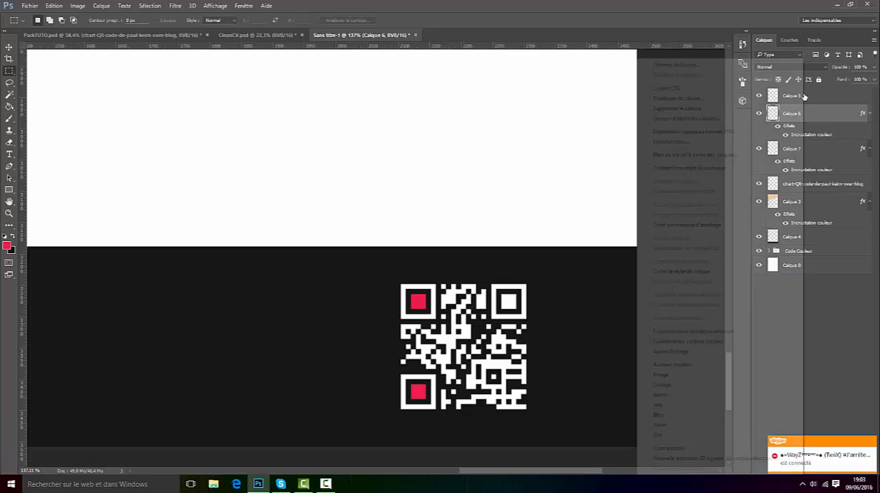
{"action": "left_click", "coordinate": [677, 272]}
{"action": "scroll", "coordinate": [599, 314], "scroll_direction": "down", "scroll_amount": 6}
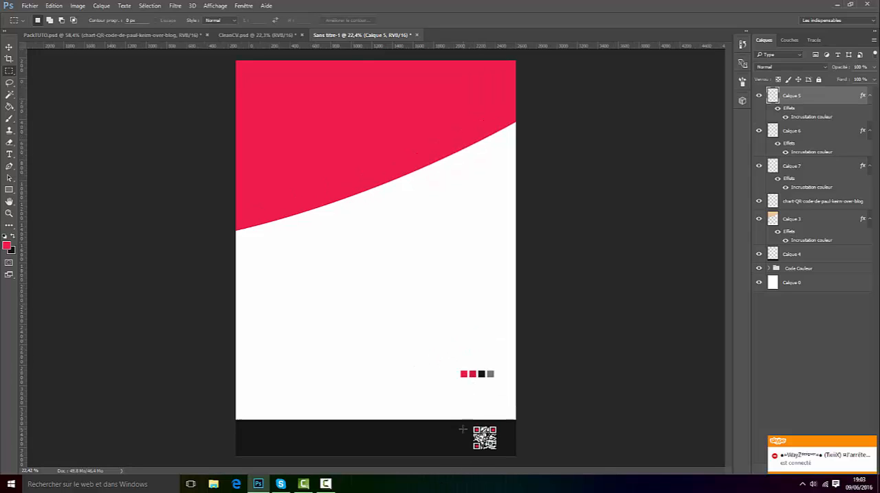
Step: Duplicate the Informations icon group from PackTUTO.psd into the Sans titre-1 document and return to that document
{"action": "left_click", "coordinate": [140, 35]}
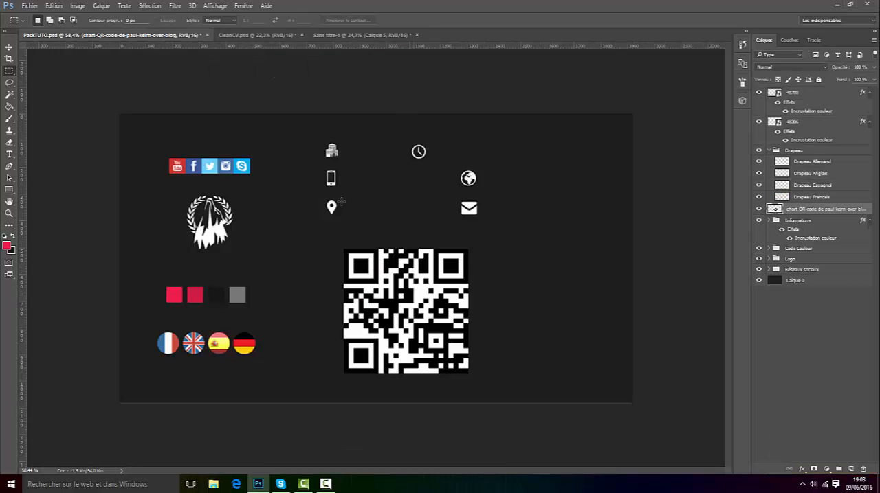
{"action": "scroll", "coordinate": [414, 225], "scroll_direction": "up", "scroll_amount": 5}
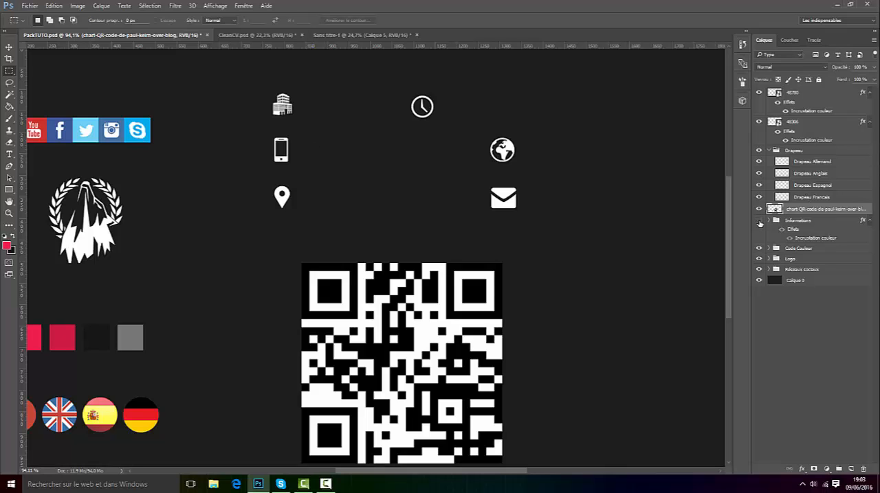
{"action": "left_click", "coordinate": [759, 221]}
{"action": "left_click", "coordinate": [759, 222]}
{"action": "left_click", "coordinate": [798, 223]}
{"action": "right_click", "coordinate": [798, 222]}
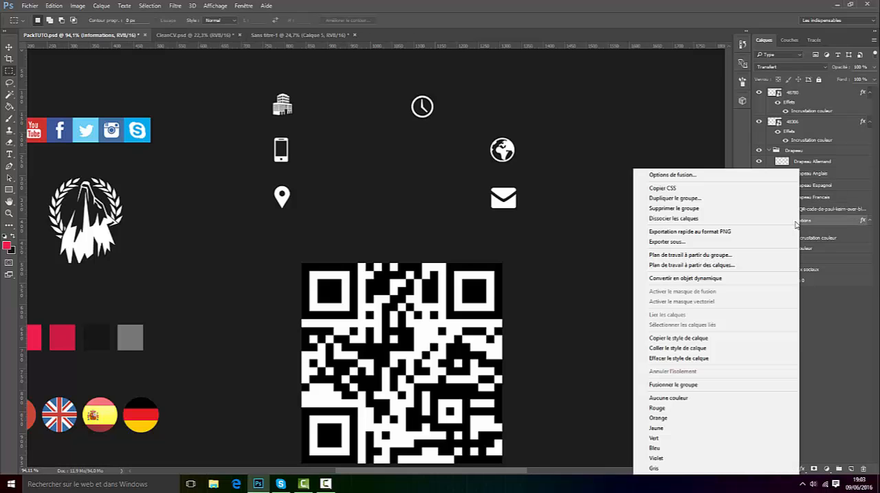
{"action": "left_click", "coordinate": [697, 200]}
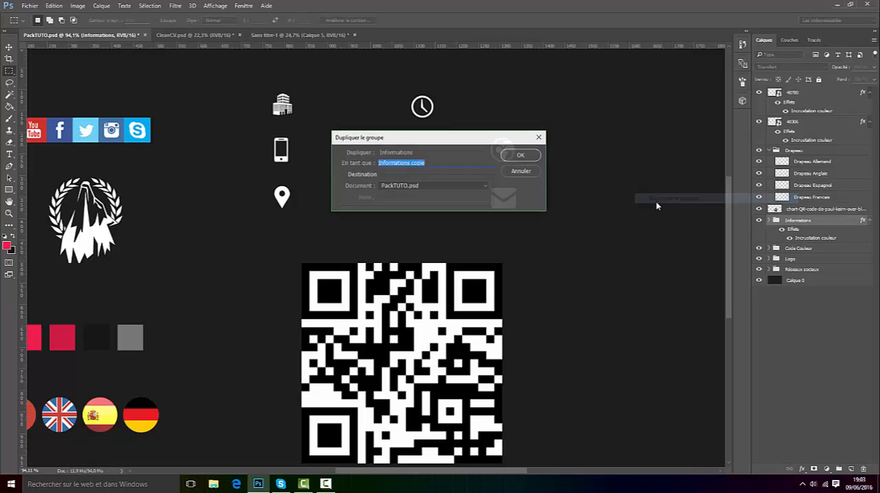
{"action": "left_click", "coordinate": [426, 186]}
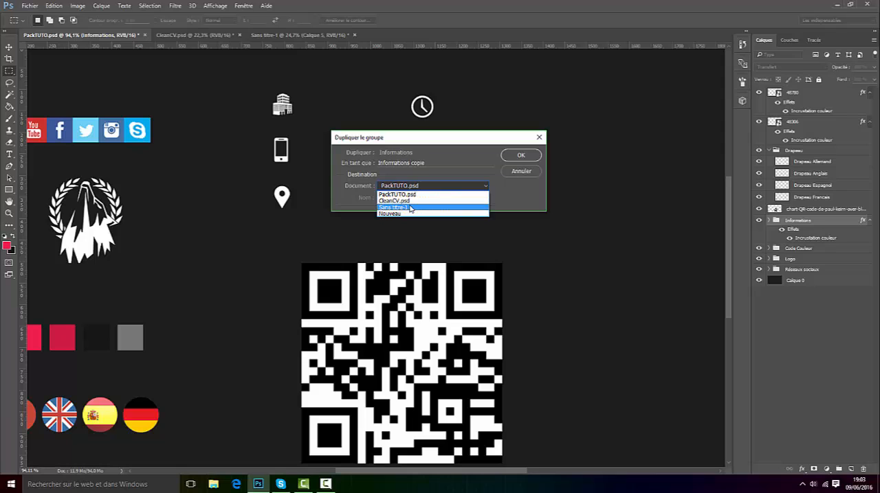
{"action": "left_click", "coordinate": [411, 207]}
{"action": "left_click", "coordinate": [514, 159]}
{"action": "left_click", "coordinate": [271, 34]}
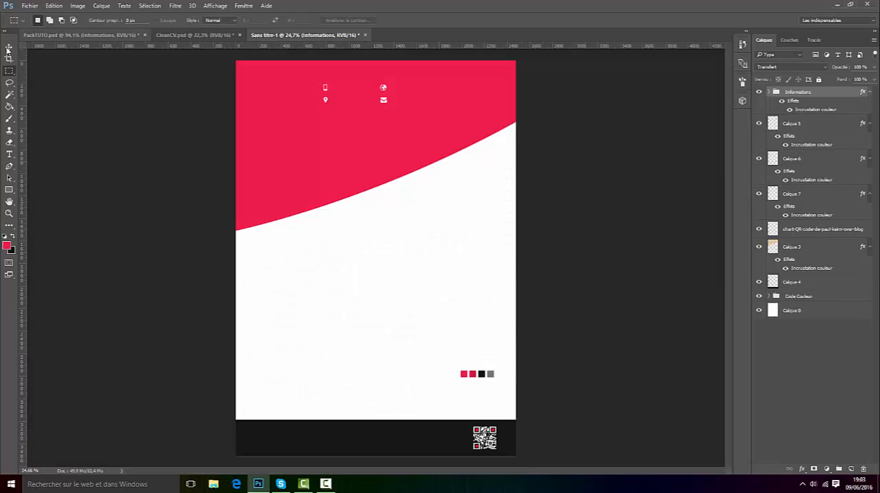
Step: Move the Informations contact icons from the red header down into the middle of the black footer
{"action": "left_click", "coordinate": [8, 48]}
{"action": "left_click_drag", "start_coordinate": [474, 167], "coordinate": [450, 441]}
{"action": "key", "text": "ctrl+z"}
{"action": "left_click_drag", "start_coordinate": [345, 193], "coordinate": [268, 429]}
{"action": "scroll", "coordinate": [388, 468], "scroll_direction": "up", "scroll_amount": 5}
{"action": "scroll", "coordinate": [268, 429], "scroll_direction": "down", "scroll_amount": 3}
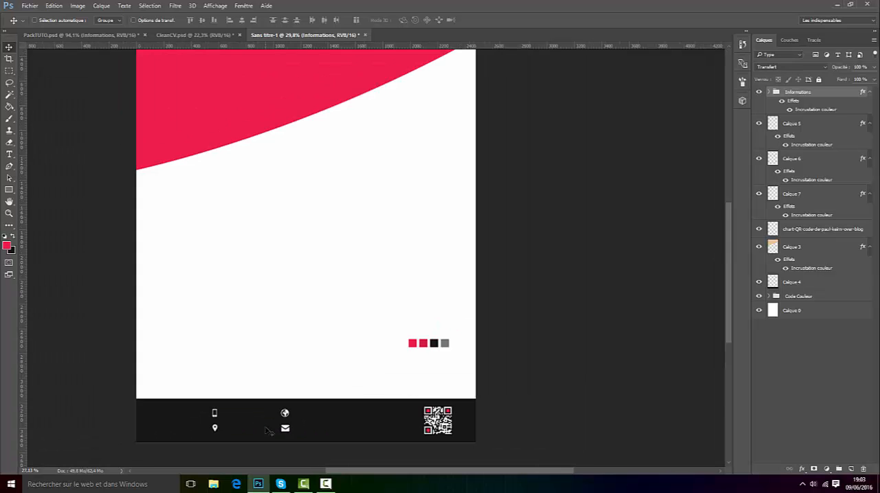
{"action": "scroll", "coordinate": [355, 459], "scroll_direction": "up", "scroll_amount": 5}
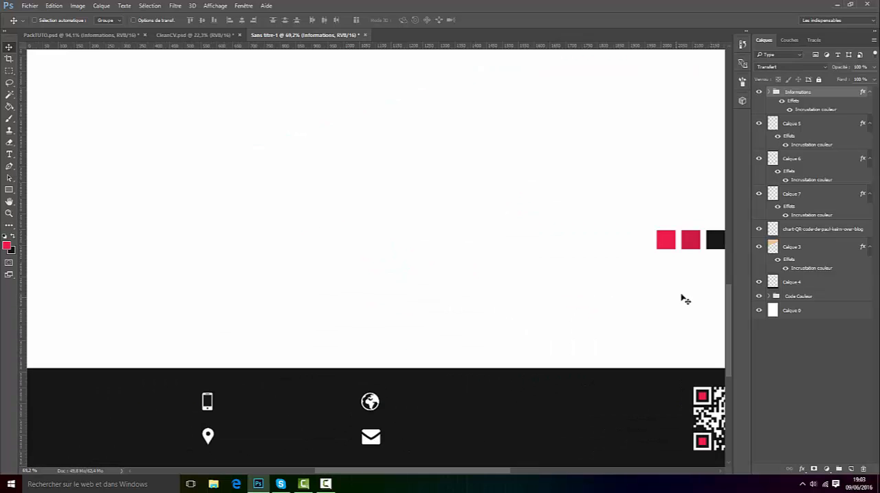
{"action": "left_click_drag", "start_coordinate": [730, 302], "coordinate": [729, 326]}
{"action": "scroll", "coordinate": [238, 363], "scroll_direction": "up", "scroll_amount": 2}
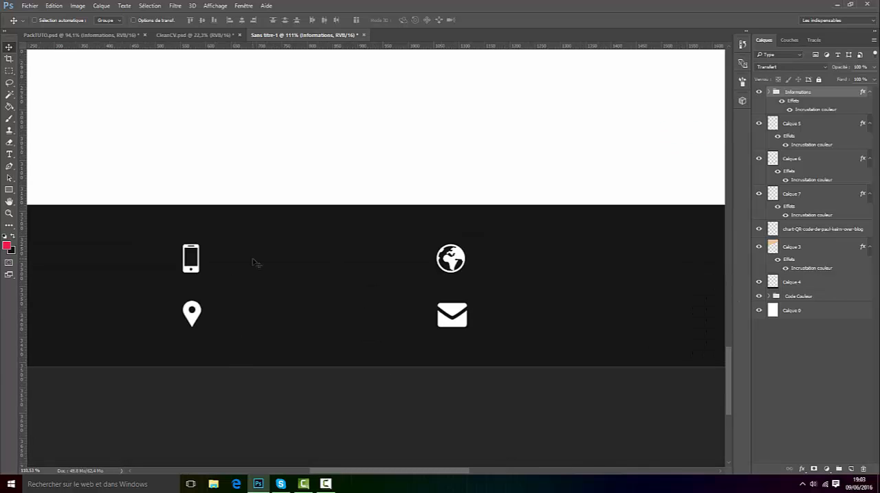
Step: Create a text box beside the phone icon in the footer and enter the phone number
{"action": "left_click", "coordinate": [8, 154]}
{"action": "scroll", "coordinate": [236, 226], "scroll_direction": "up", "scroll_amount": 2}
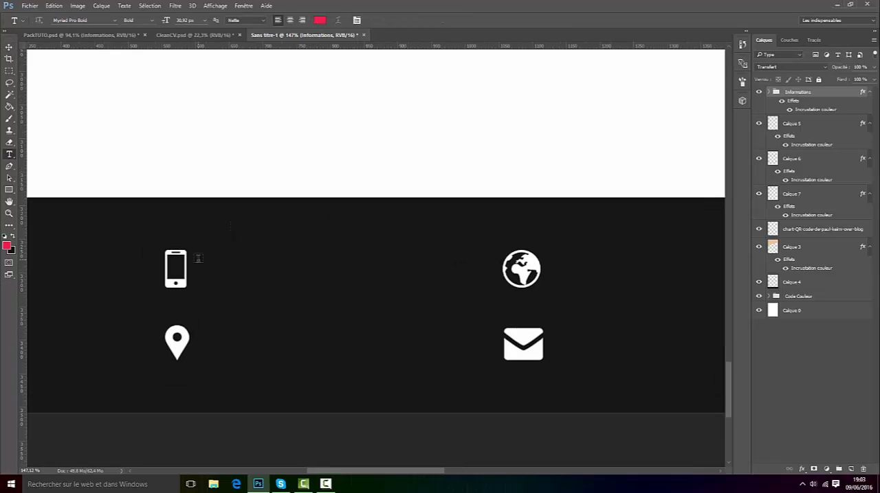
{"action": "left_click_drag", "start_coordinate": [196, 256], "coordinate": [461, 287]}
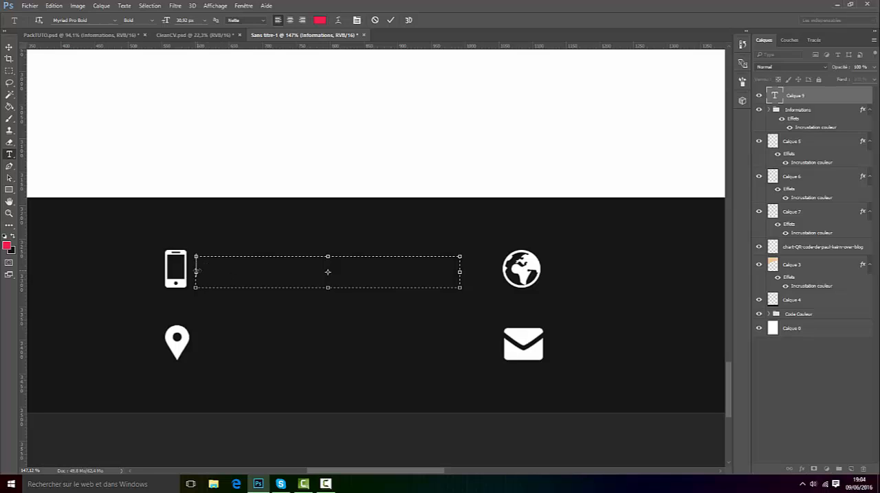
{"action": "type", "text": "06"}
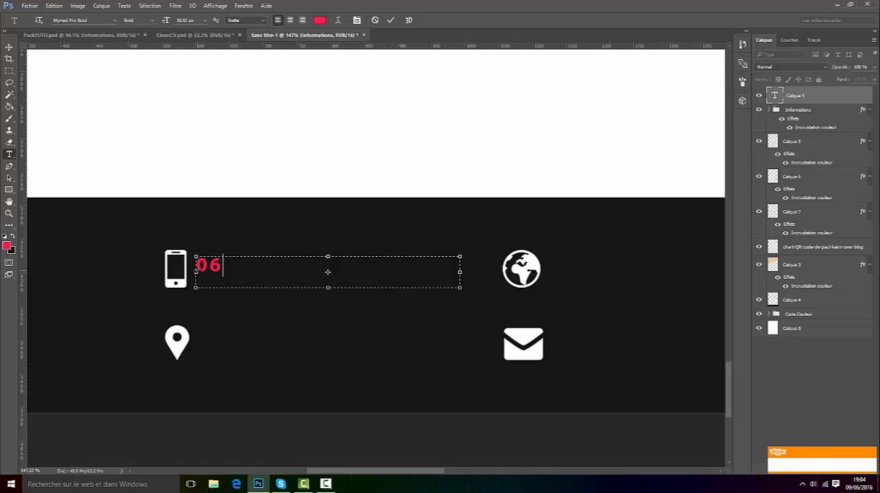
{"action": "type", "text": "-"}
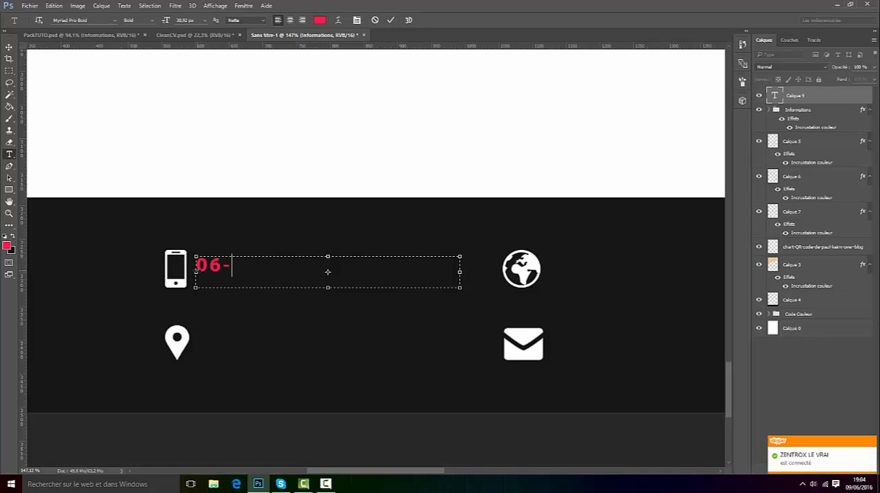
{"action": "type", "text": "00-00-00"}
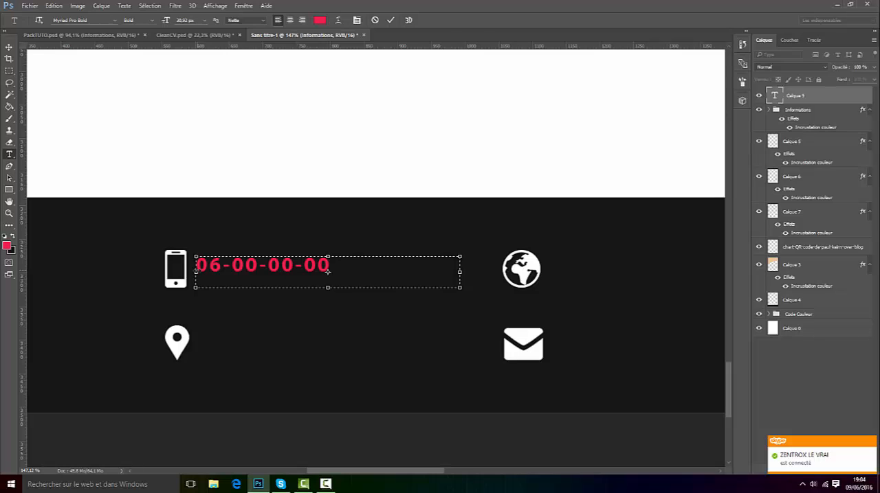
{"action": "type", "text": "-00"}
Step: Set the phone number text to 30 px in white and shrink its text box to fit the number
{"action": "left_click_drag", "start_coordinate": [391, 263], "coordinate": [93, 258]}
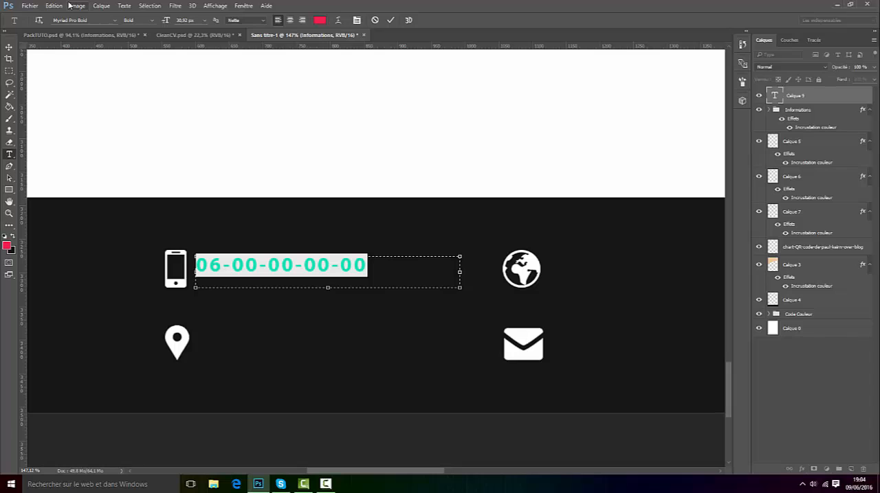
{"action": "left_click", "coordinate": [152, 20]}
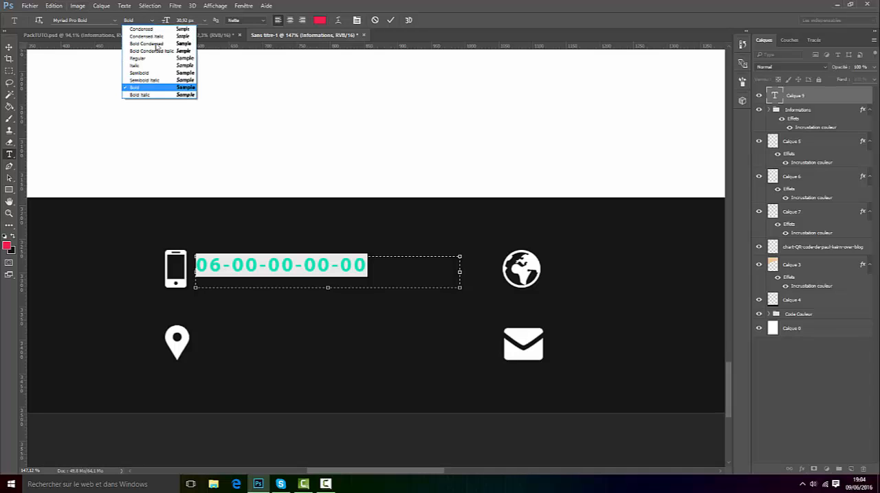
{"action": "left_click", "coordinate": [190, 20]}
{"action": "type", "text": "30"}
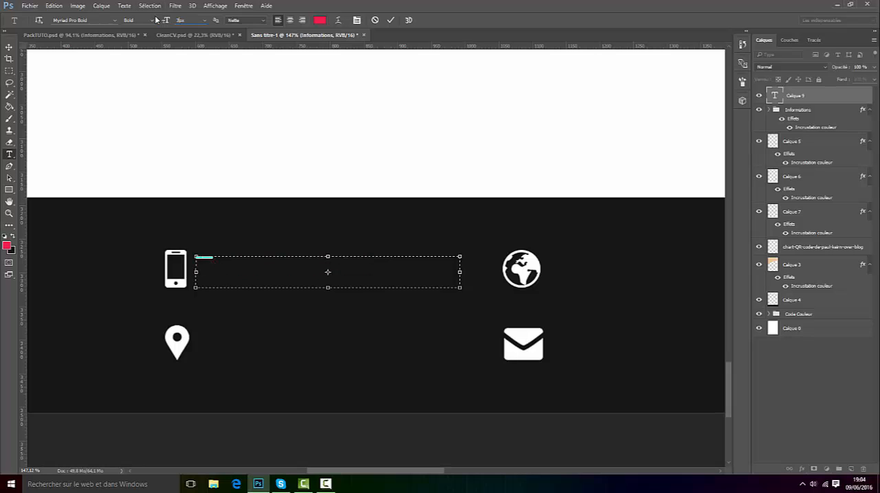
{"action": "left_click", "coordinate": [316, 20]}
{"action": "left_click", "coordinate": [557, 225]}
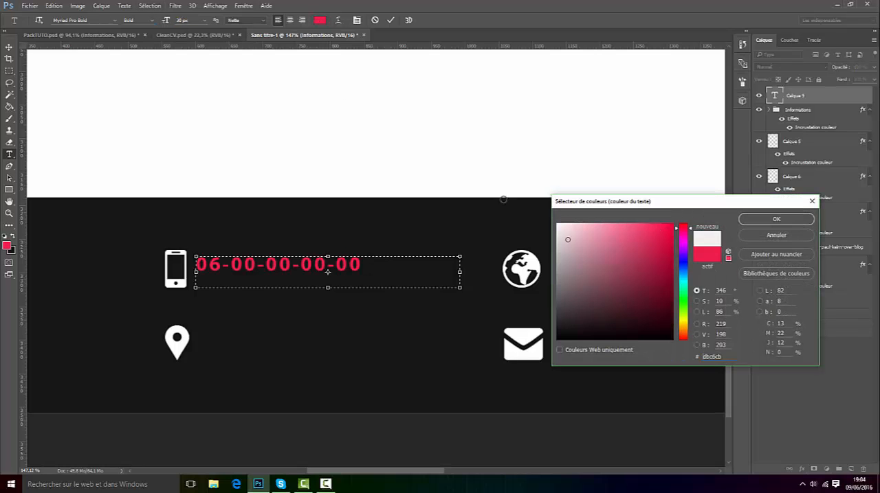
{"action": "left_click", "coordinate": [763, 222]}
{"action": "left_click_drag", "start_coordinate": [459, 288], "coordinate": [371, 276]}
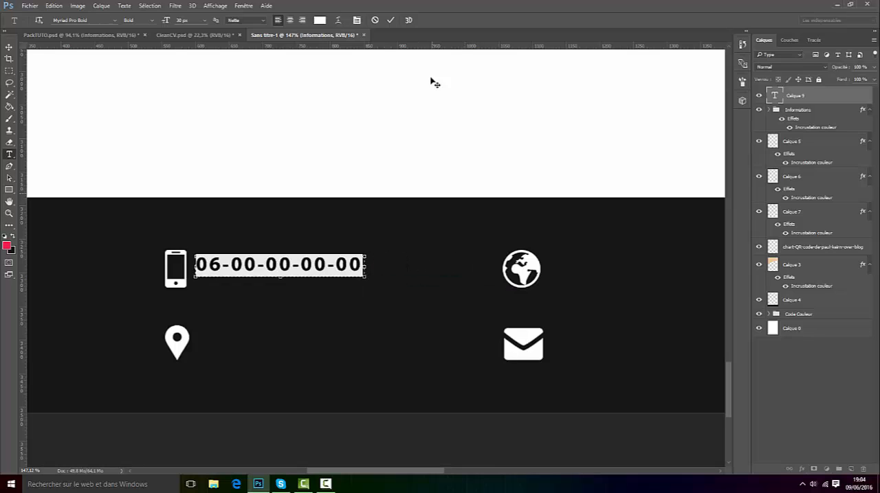
{"action": "left_click", "coordinate": [391, 20]}
Step: Nudge the phone number text down and to the right so it is vertically centred beside the phone icon
{"action": "left_click", "coordinate": [9, 48]}
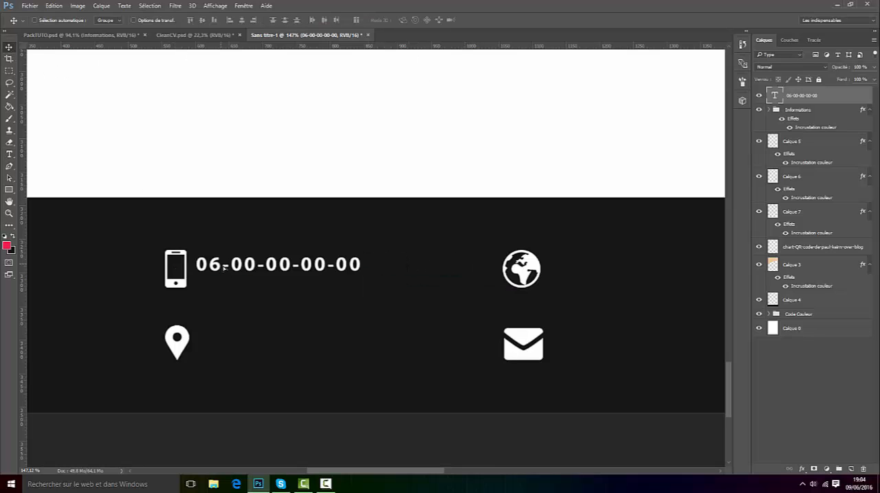
{"action": "mouse_move", "coordinate": [223, 268]}
{"action": "left_mouse_down"}
{"action": "mouse_move", "coordinate": [243, 251]}
{"action": "mouse_move", "coordinate": [233, 255]}
{"action": "left_mouse_up"}
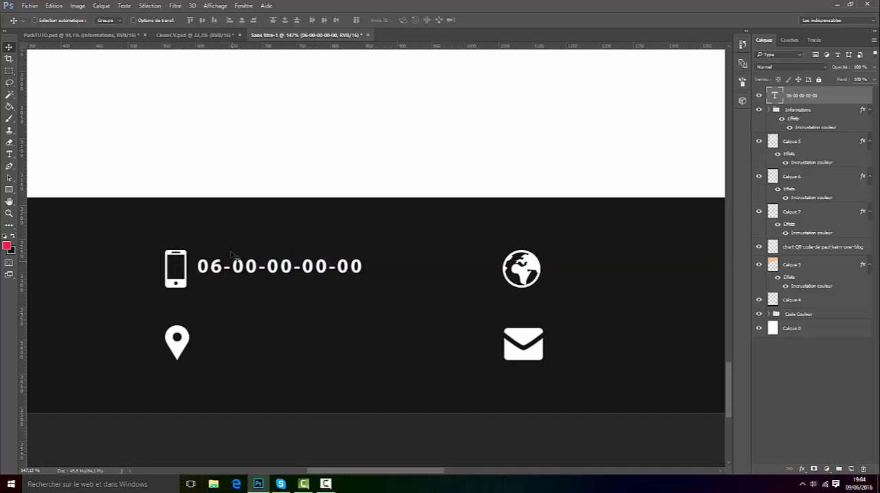
{"action": "key", "text": "Down"}
{"action": "key", "text": "Down"}
{"action": "key", "text": "Down"}
{"action": "key", "text": "Down"}
{"action": "key", "text": "Right"}
{"action": "key", "text": "Right"}
{"action": "key", "text": "Right"}
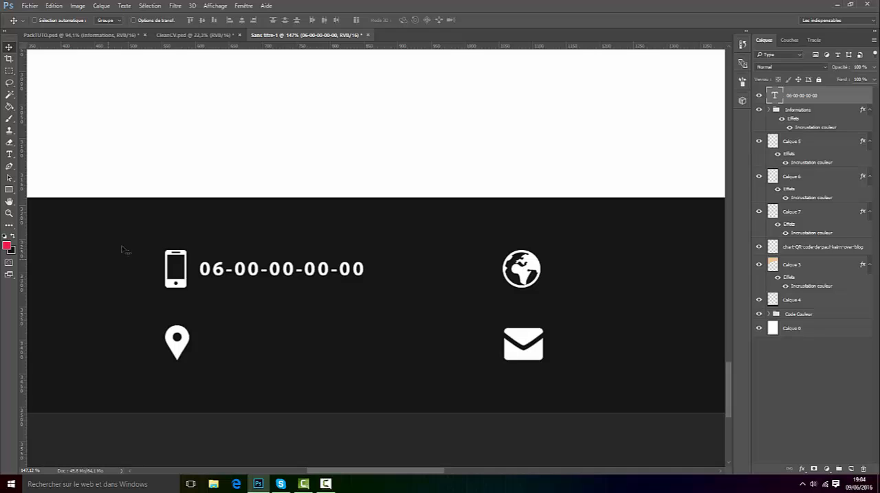
{"action": "key", "text": "Right"}
{"action": "key", "text": "Right"}
{"action": "key", "text": "Right"}
{"action": "key", "text": "Right"}
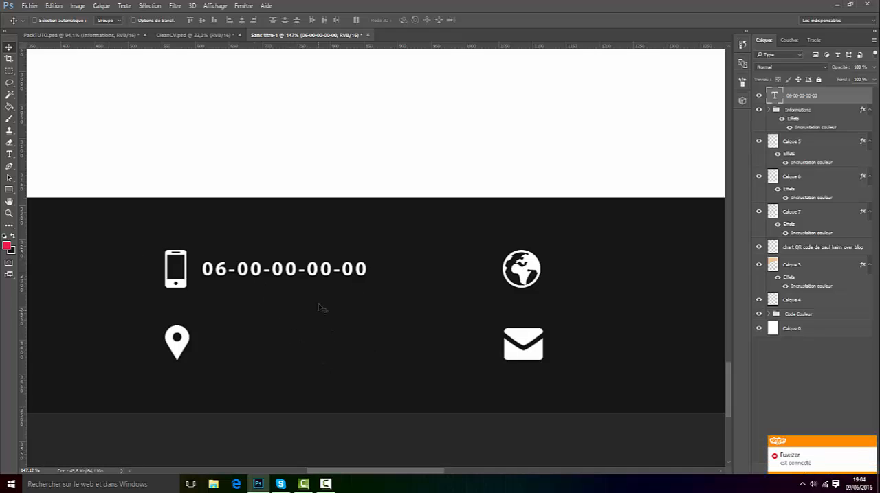
Step: Duplicate the phone number text beside the location pin, widen the copy's box and replace its content with the postal code and town
{"action": "left_click_drag", "start_coordinate": [243, 280], "coordinate": [285, 352]}
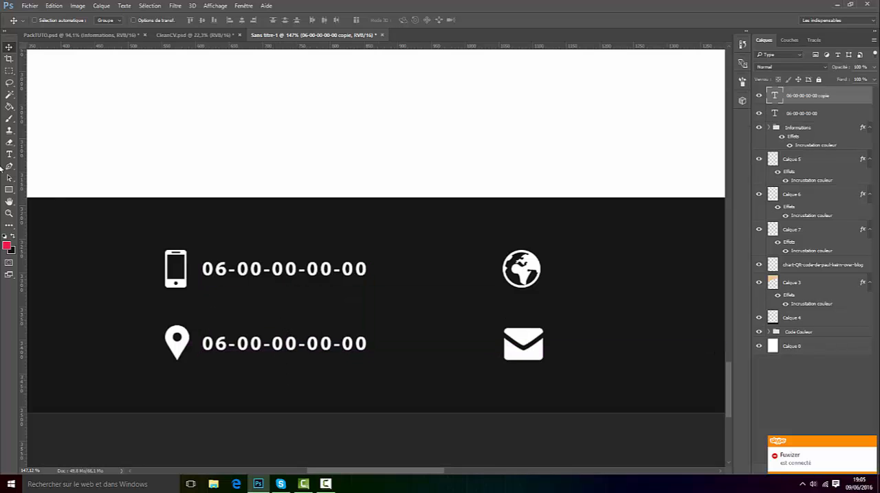
{"action": "key", "text": "t"}
{"action": "left_click", "coordinate": [322, 341]}
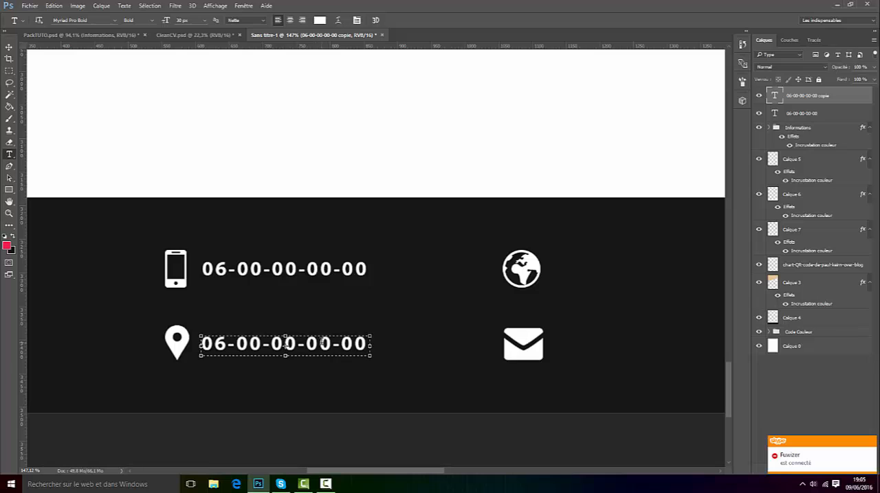
{"action": "left_click_drag", "start_coordinate": [371, 346], "coordinate": [454, 346]}
{"action": "key", "text": "ctrl+a"}
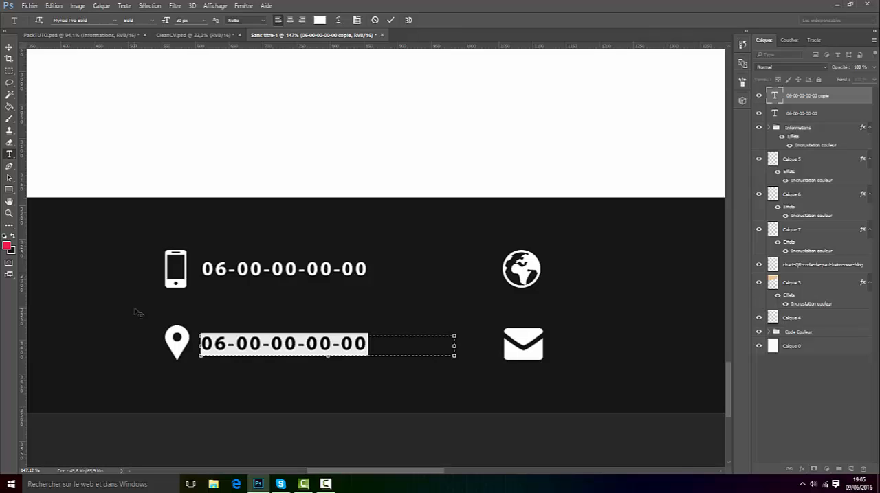
{"action": "type", "text": "411"}
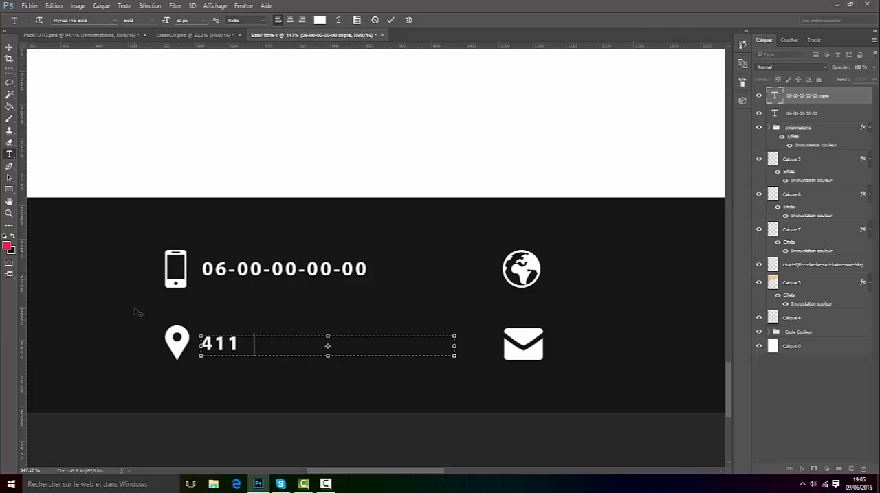
{"action": "type", "text": "00 VENDOME"}
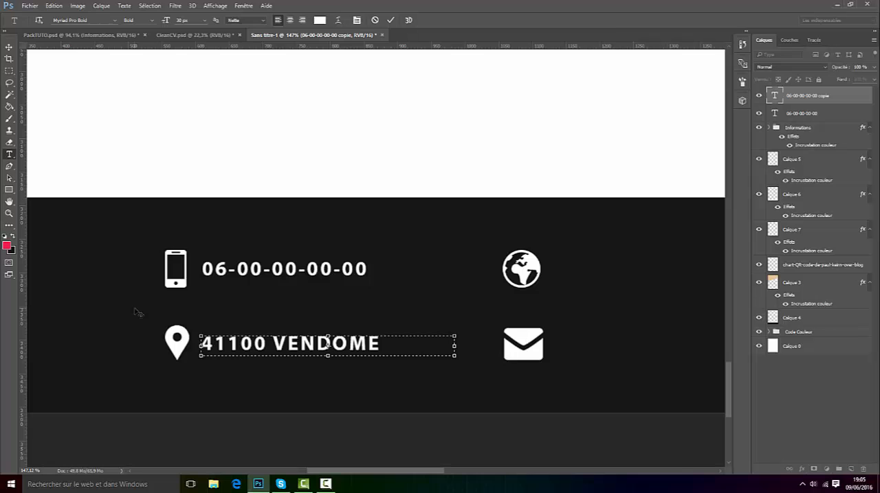
{"action": "left_click", "coordinate": [390, 20]}
Step: Duplicate the postal code and town text and place the copy beside the globe icon
{"action": "scroll", "coordinate": [424, 347], "scroll_direction": "down", "scroll_amount": 3}
{"action": "scroll", "coordinate": [425, 348], "scroll_direction": "down", "scroll_amount": 3}
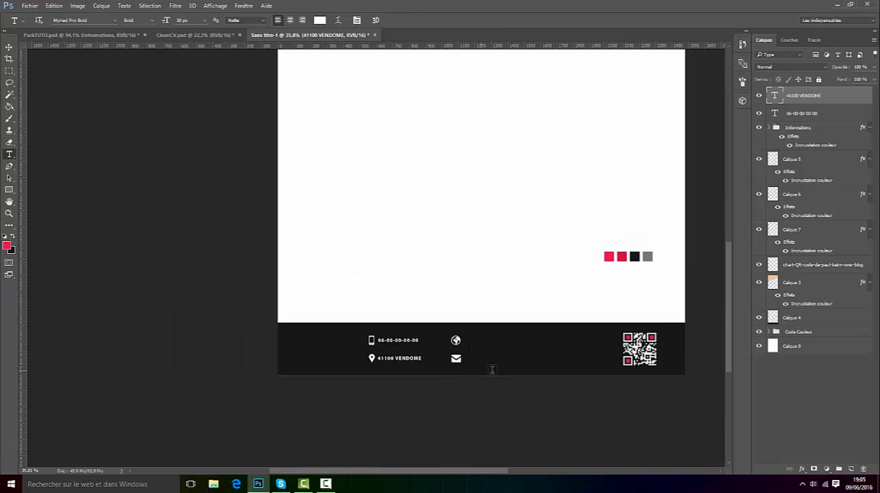
{"action": "scroll", "coordinate": [491, 369], "scroll_direction": "up", "scroll_amount": 5}
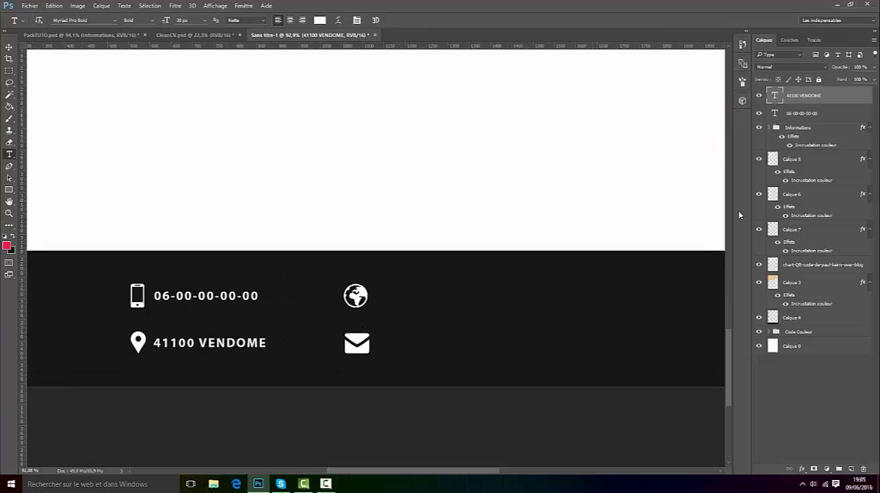
{"action": "left_click", "coordinate": [9, 47]}
{"action": "left_click_drag", "start_coordinate": [215, 359], "coordinate": [440, 311]}
{"action": "scroll", "coordinate": [533, 308], "scroll_direction": "up", "scroll_amount": 3}
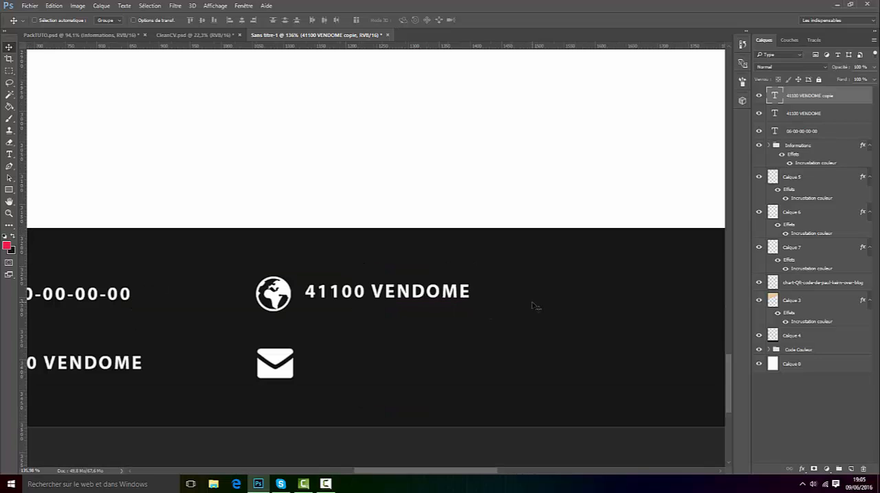
{"action": "key", "text": "t"}
{"action": "left_click", "coordinate": [383, 295]}
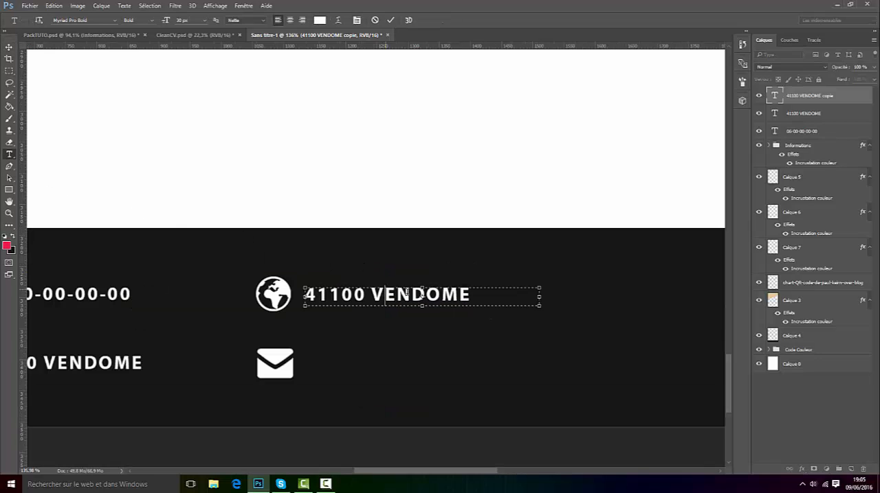
{"action": "left_click_drag", "start_coordinate": [499, 296], "coordinate": [423, 294]}
{"action": "key", "text": "ctrl+a"}
{"action": "type", "text": "www."}
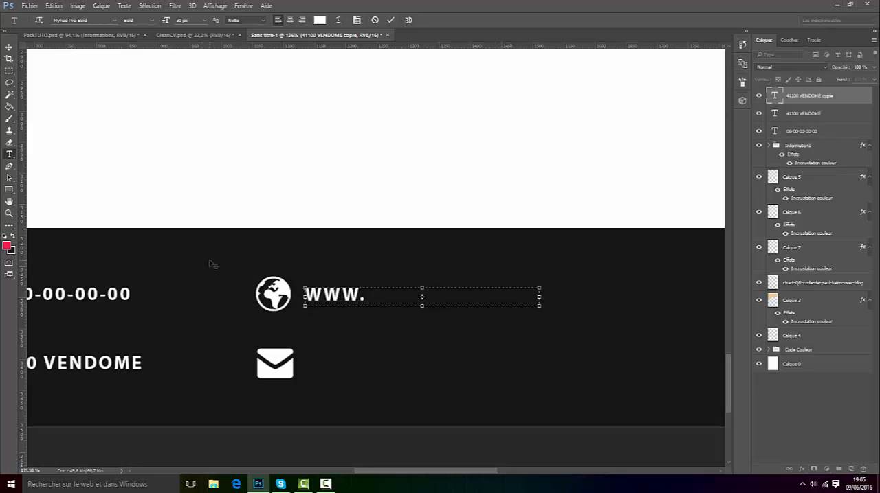
{"action": "type", "text": "GFXCRASH"}
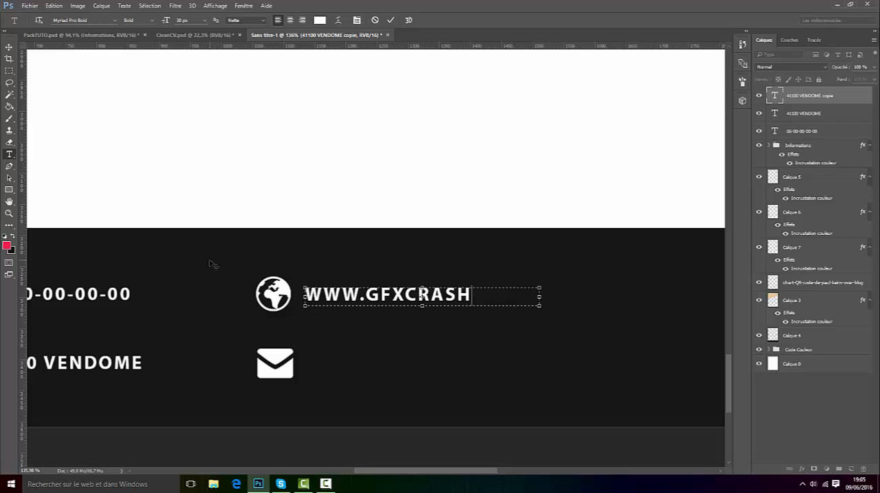
{"action": "type", "text": ".fr"}
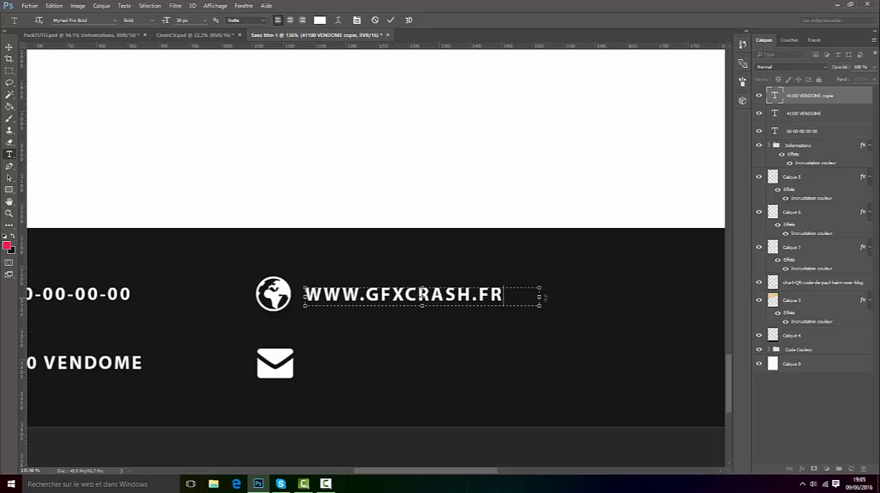
Step: Narrow the website text box to fit its content, and duplicate the text beside the envelope icon
{"action": "left_click_drag", "start_coordinate": [540, 297], "coordinate": [504, 297]}
{"action": "left_click", "coordinate": [391, 20]}
{"action": "left_click", "coordinate": [9, 47]}
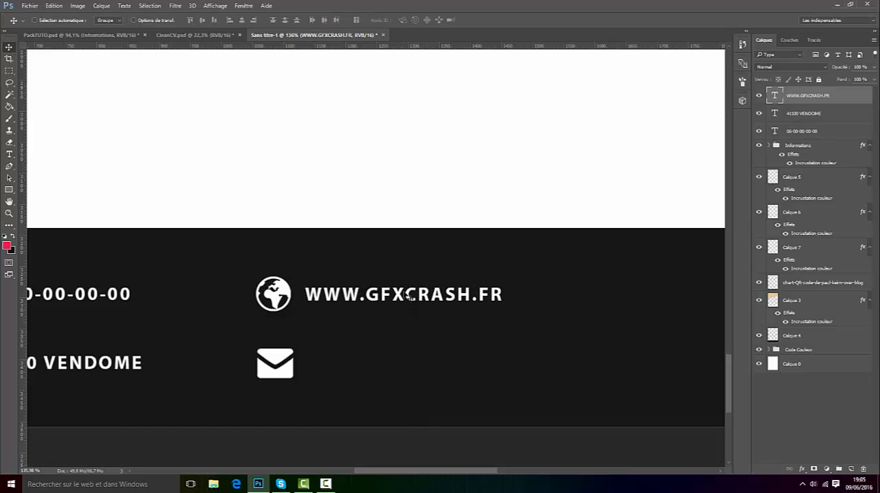
{"action": "key", "text": "ctrl+j"}
{"action": "left_click_drag", "start_coordinate": [342, 300], "coordinate": [340, 369]}
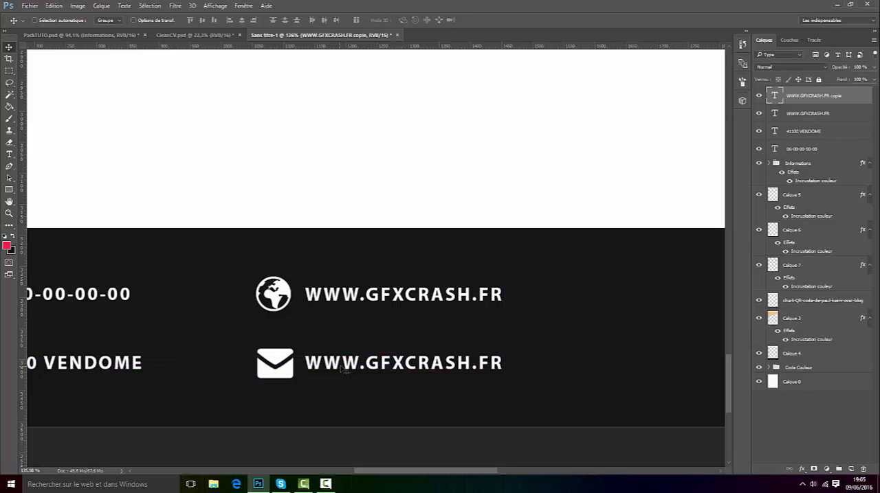
{"action": "key", "text": "Right"}
Step: Replace the text beside the envelope icon with the contact's e-mail address and widen its box to fit on one line
{"action": "left_click", "coordinate": [9, 154]}
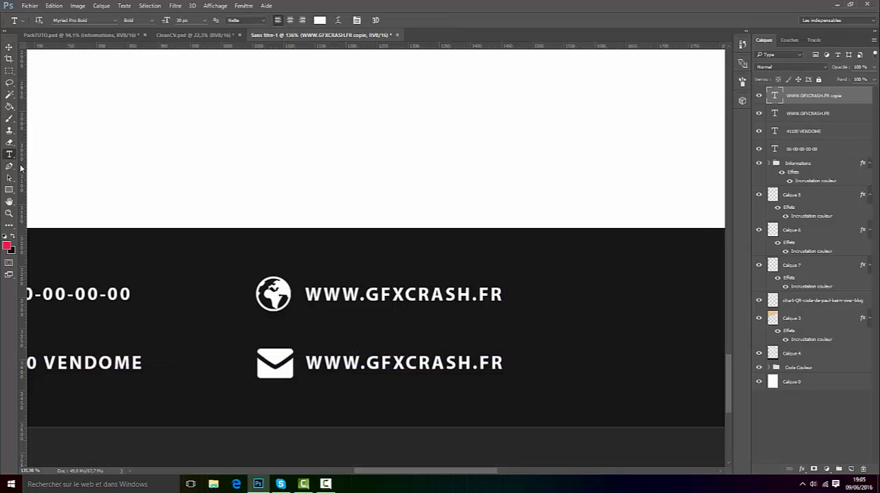
{"action": "left_click", "coordinate": [398, 358]}
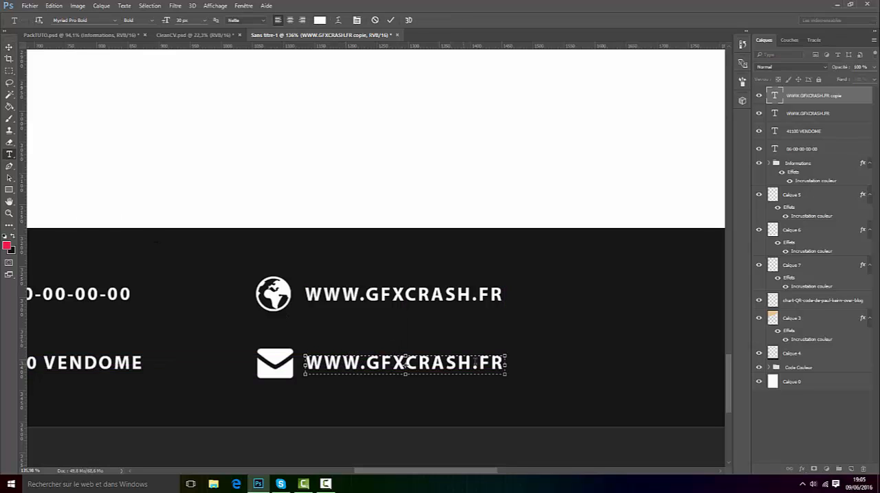
{"action": "left_click_drag", "start_coordinate": [500, 364], "coordinate": [276, 352]}
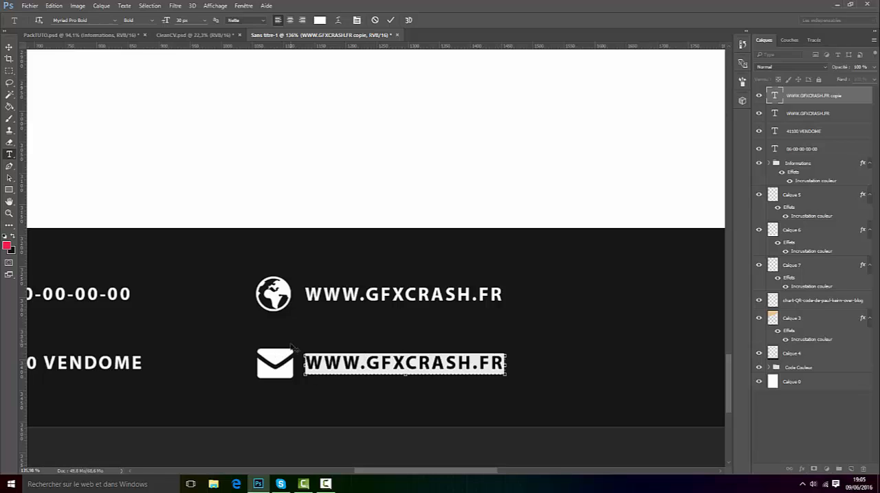
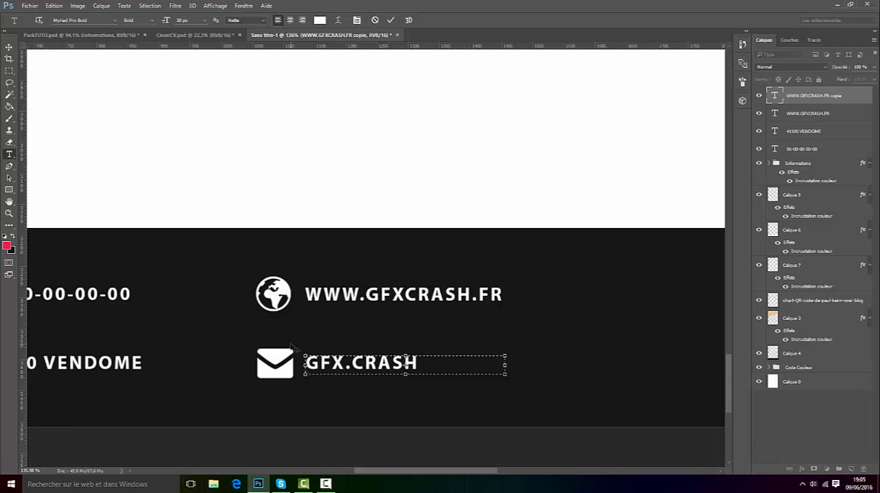
{"action": "left_click_drag", "start_coordinate": [506, 361], "coordinate": [552, 365]}
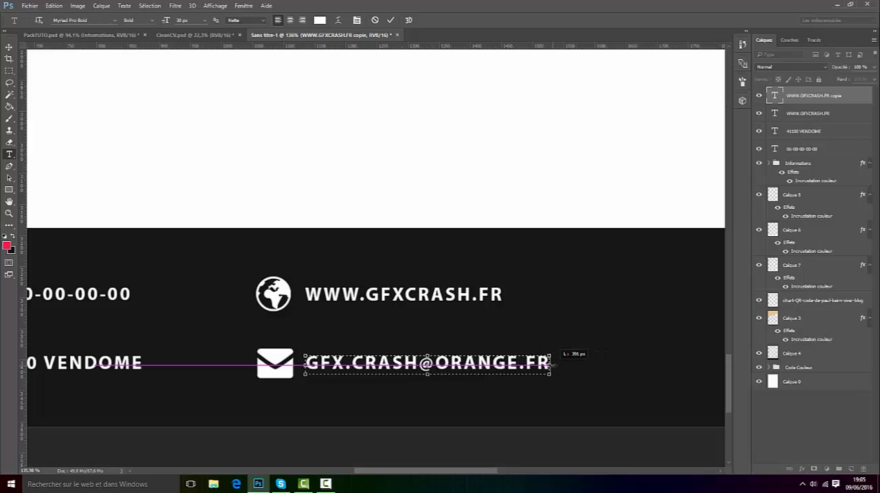
{"action": "left_click", "coordinate": [391, 20]}
Step: Group the four contact text layers with the Informations group and check the new group's content by toggling its visibility
{"action": "scroll", "coordinate": [431, 258], "scroll_direction": "down", "scroll_amount": 5}
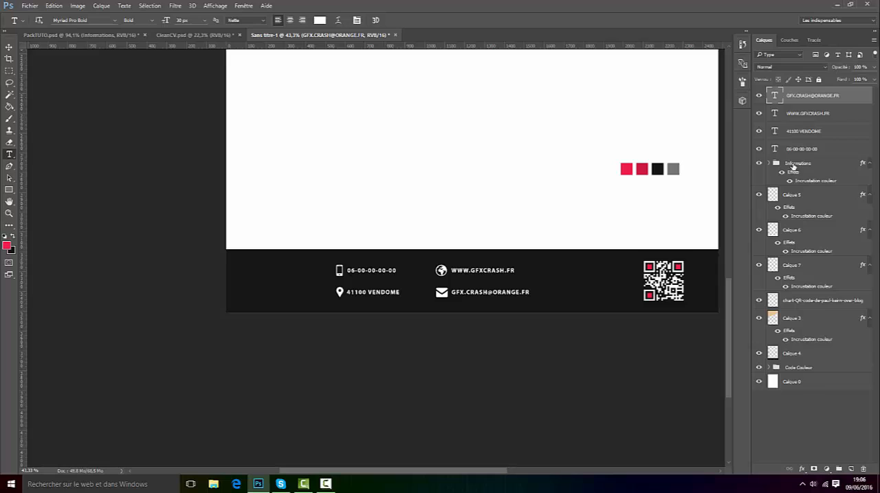
{"action": "left_click", "coordinate": [793, 166], "text": "shift"}
{"action": "left_click", "coordinate": [838, 469]}
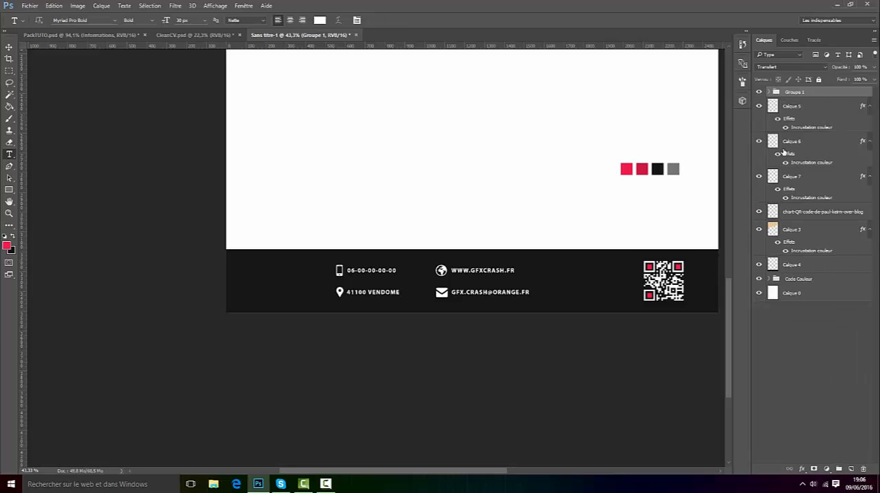
{"action": "left_click", "coordinate": [759, 92]}
{"action": "left_click", "coordinate": [759, 92]}
Step: Group the QR code layer with Calque 5, Calque 6 and Calque 7 above it
{"action": "left_click", "coordinate": [798, 106]}
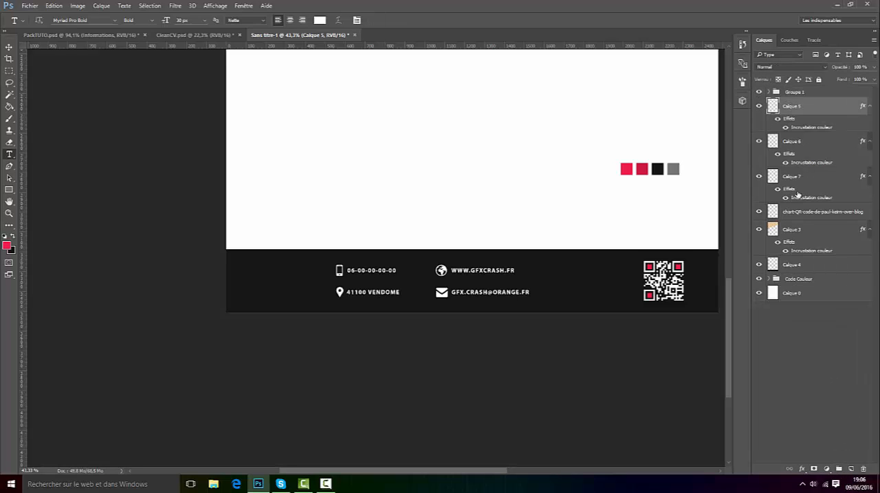
{"action": "left_click", "coordinate": [798, 218], "text": "shift"}
{"action": "left_click", "coordinate": [838, 469]}
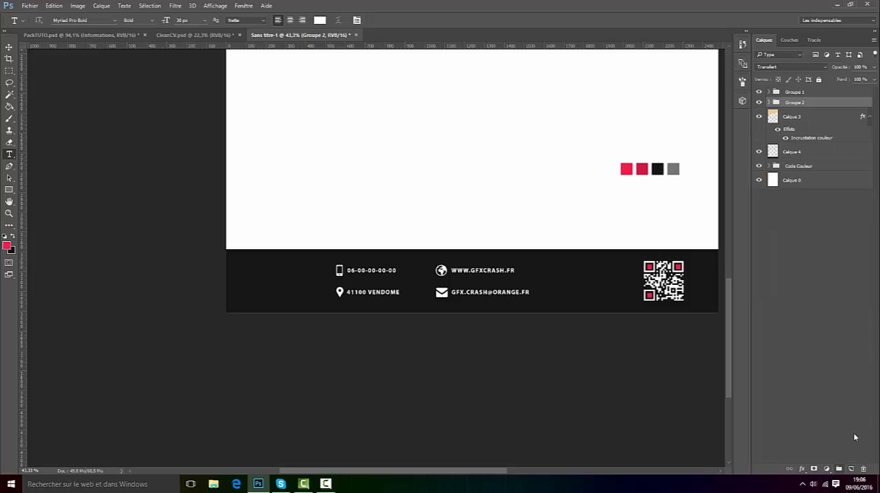
{"action": "left_click", "coordinate": [759, 102]}
{"action": "left_click", "coordinate": [759, 102]}
Step: Rename the QR code group as FLASHCODE and the contact group as Informations
{"action": "double_click", "coordinate": [794, 102]}
{"action": "type", "text": "fLASHCODE"}
{"action": "double_click", "coordinate": [794, 91]}
{"action": "type", "text": "Inf"}
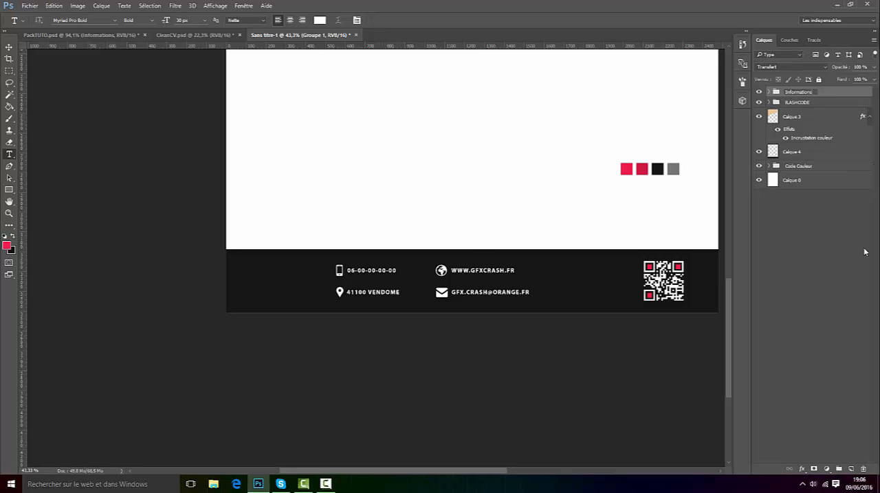
{"action": "key", "text": "Return"}
Step: Check the footer layout in CleanCV.psd, and duplicate the Logo group from PackTUTO.psd into Sans titre-1
{"action": "key", "text": "ctrl+0"}
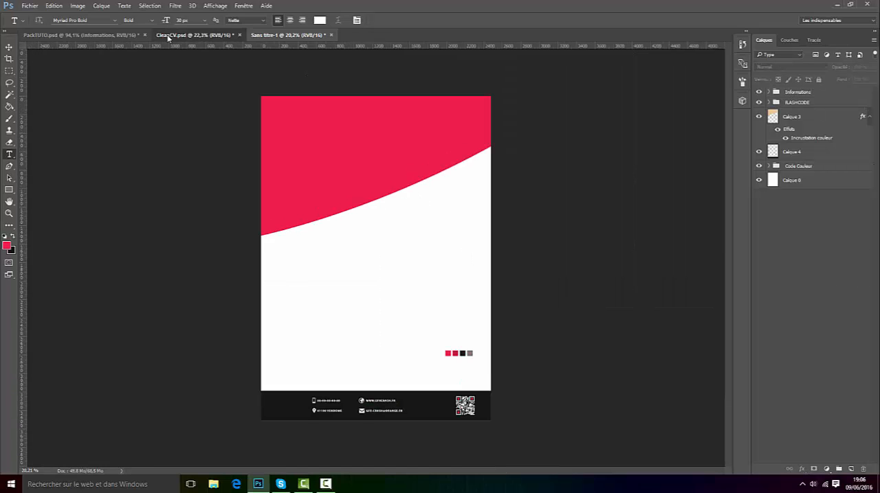
{"action": "left_click", "coordinate": [168, 36]}
{"action": "scroll", "coordinate": [281, 434], "scroll_direction": "up", "scroll_amount": 5}
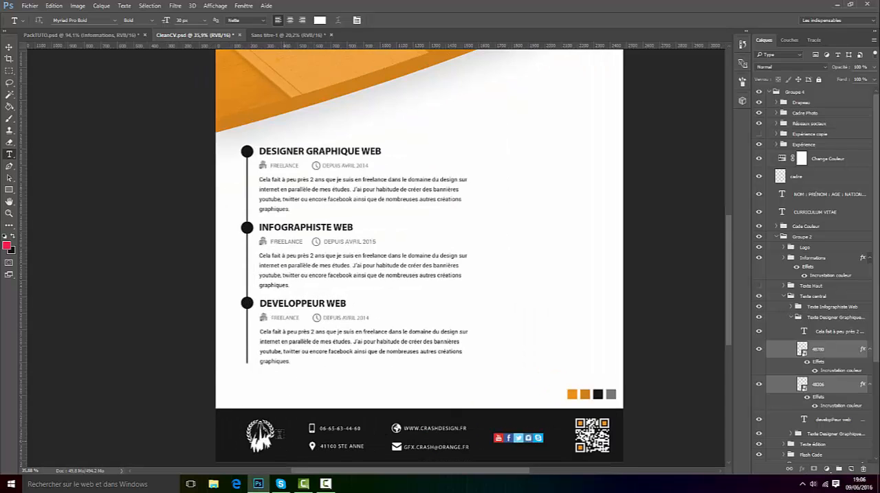
{"action": "scroll", "coordinate": [280, 435], "scroll_direction": "up", "scroll_amount": 4}
{"action": "scroll", "coordinate": [727, 301], "scroll_direction": "down", "scroll_amount": 2}
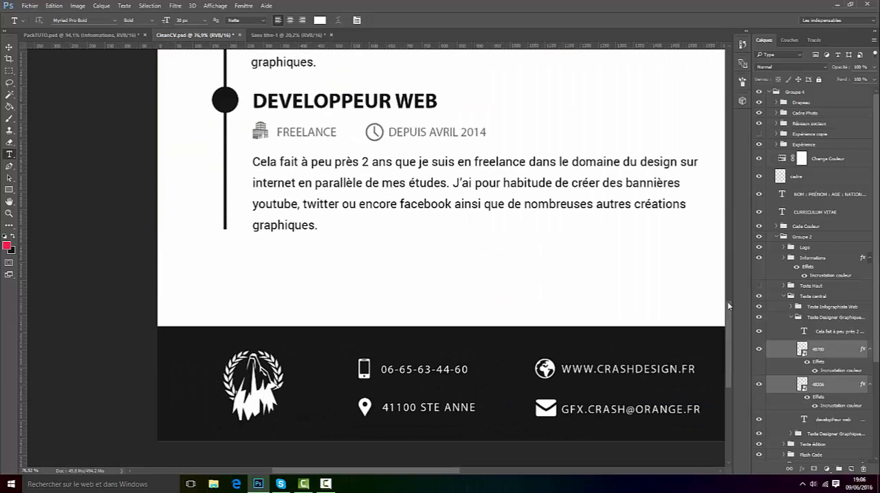
{"action": "left_click", "coordinate": [81, 35]}
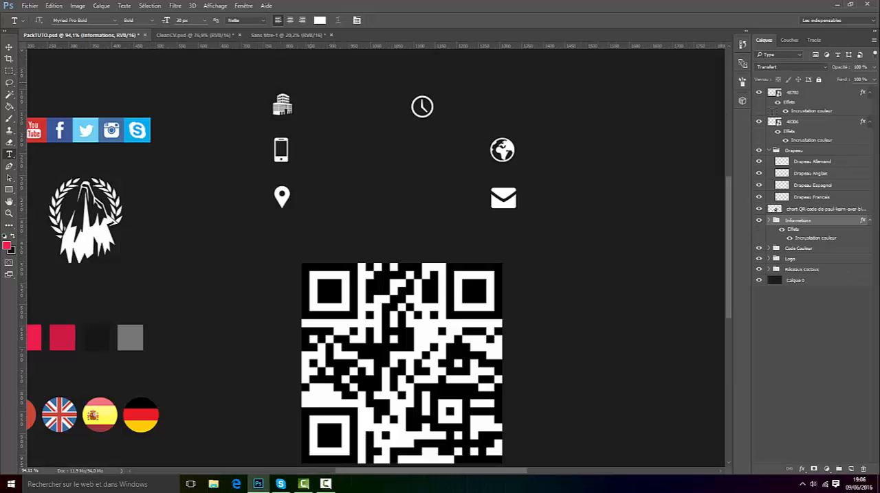
{"action": "scroll", "coordinate": [405, 245], "scroll_direction": "down", "scroll_amount": 3}
{"action": "scroll", "coordinate": [139, 228], "scroll_direction": "up", "scroll_amount": 3}
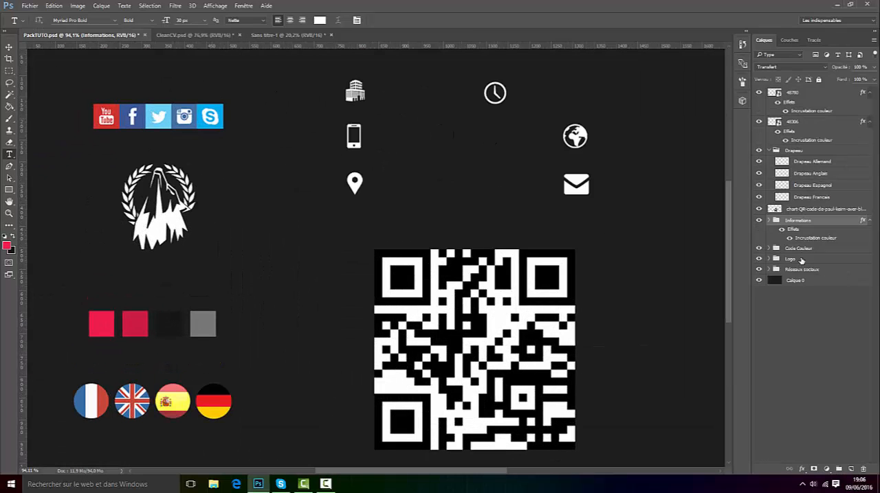
{"action": "right_click", "coordinate": [801, 261]}
{"action": "left_click", "coordinate": [672, 198]}
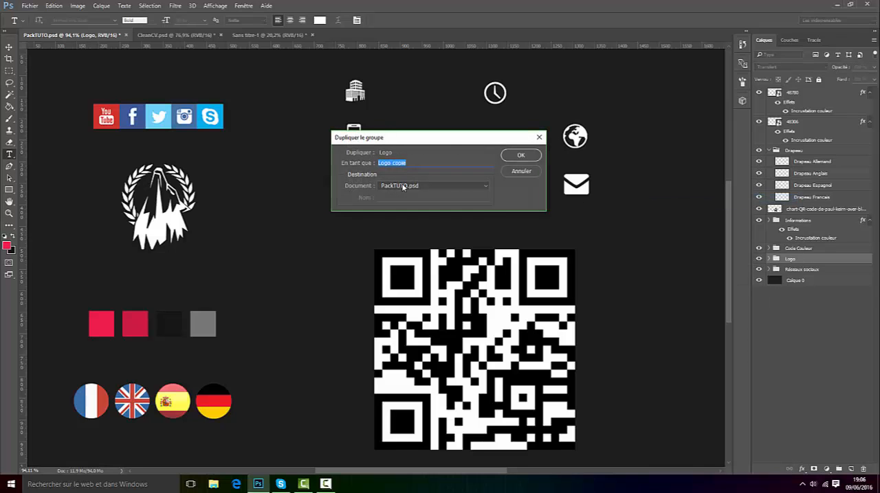
{"action": "left_click", "coordinate": [403, 187]}
{"action": "left_click", "coordinate": [402, 210]}
{"action": "left_click", "coordinate": [519, 155]}
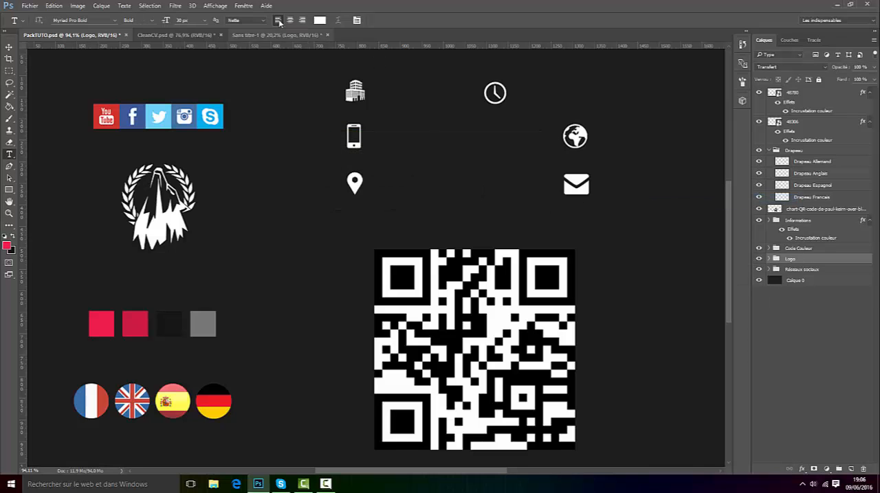
Step: In Sans titre-1, move the logo from the header into the footer, to the left of the phone and location icons
{"action": "left_click", "coordinate": [275, 35]}
{"action": "left_click", "coordinate": [10, 47]}
{"action": "left_click_drag", "start_coordinate": [327, 155], "coordinate": [320, 429]}
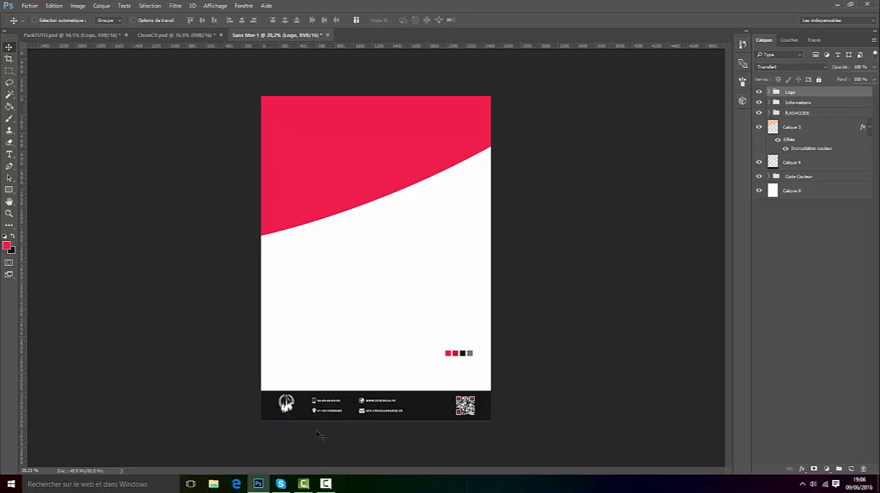
{"action": "scroll", "coordinate": [298, 394], "scroll_direction": "up", "scroll_amount": 5}
{"action": "left_click_drag", "start_coordinate": [730, 276], "coordinate": [730, 299]}
{"action": "scroll", "coordinate": [357, 333], "scroll_direction": "up", "scroll_amount": 4}
{"action": "left_click_drag", "start_coordinate": [258, 325], "coordinate": [237, 336]}
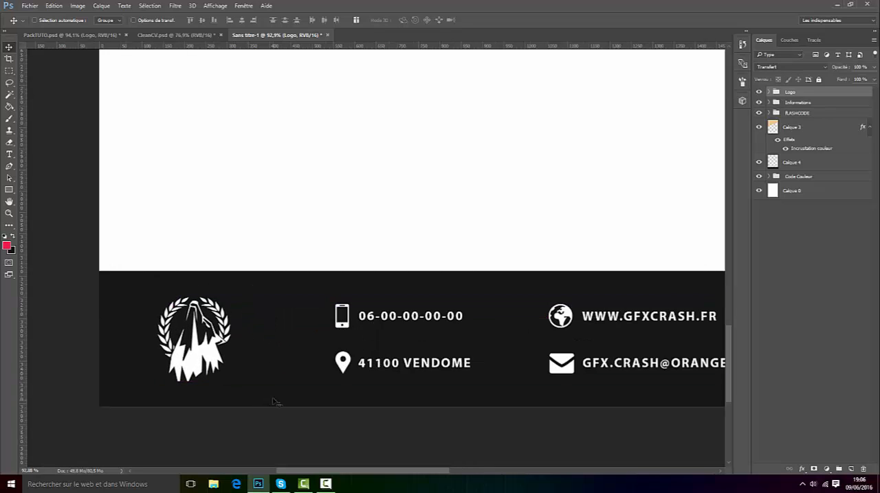
Step: Nudge the footer logo slightly down and to the right
{"action": "key", "text": "Down"}
{"action": "key", "text": "Down"}
{"action": "key", "text": "Down"}
{"action": "key", "text": "Right"}
{"action": "key", "text": "Right"}
{"action": "key", "text": "Right"}
{"action": "key", "text": "Right"}
{"action": "key", "text": "Right"}
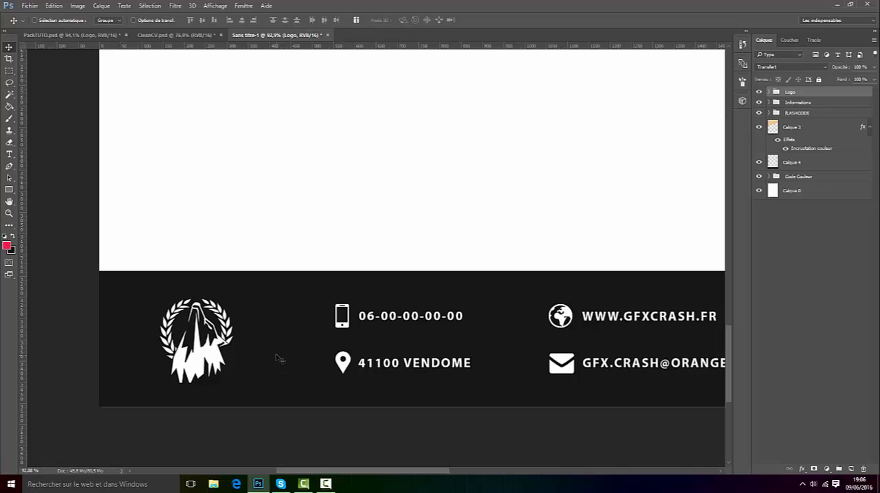
{"action": "scroll", "coordinate": [278, 358], "scroll_direction": "down", "scroll_amount": 5}
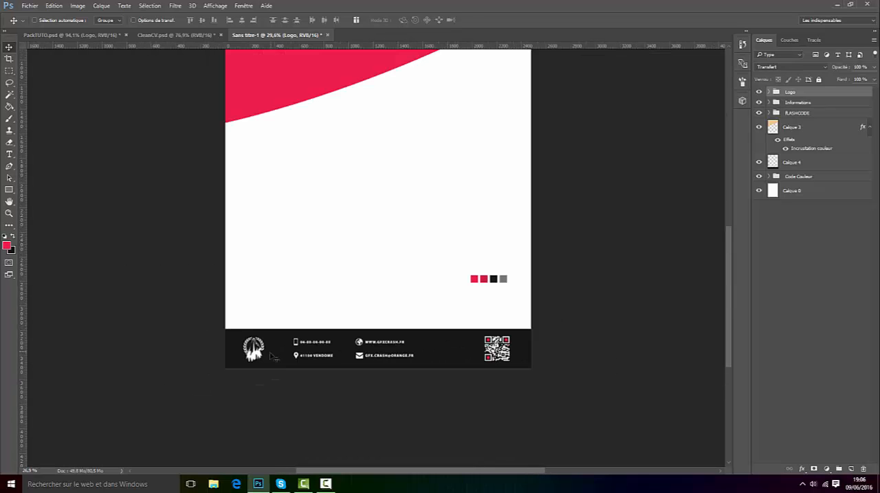
{"action": "scroll", "coordinate": [306, 338], "scroll_direction": "down", "scroll_amount": 2}
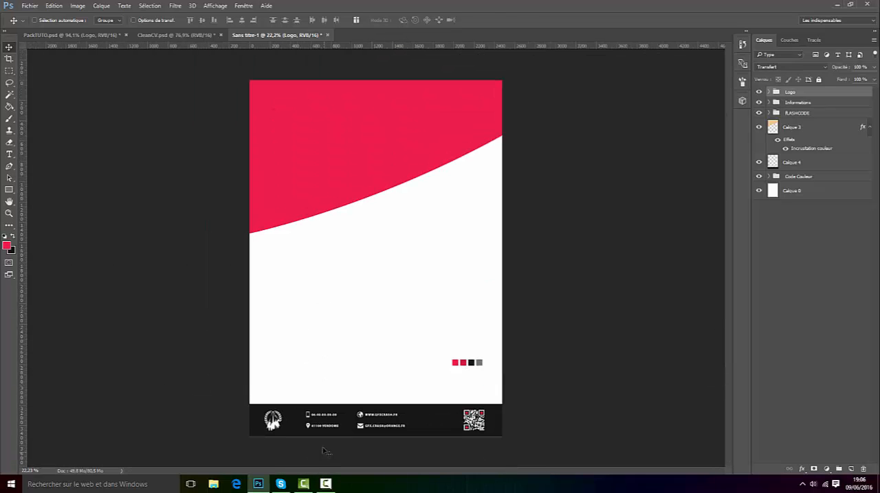
Step: Compare the footer with CleanCV.psd, and duplicate the Réseaux sociaux group from PackTUTO.psd into Sans titre-1
{"action": "left_click", "coordinate": [176, 35]}
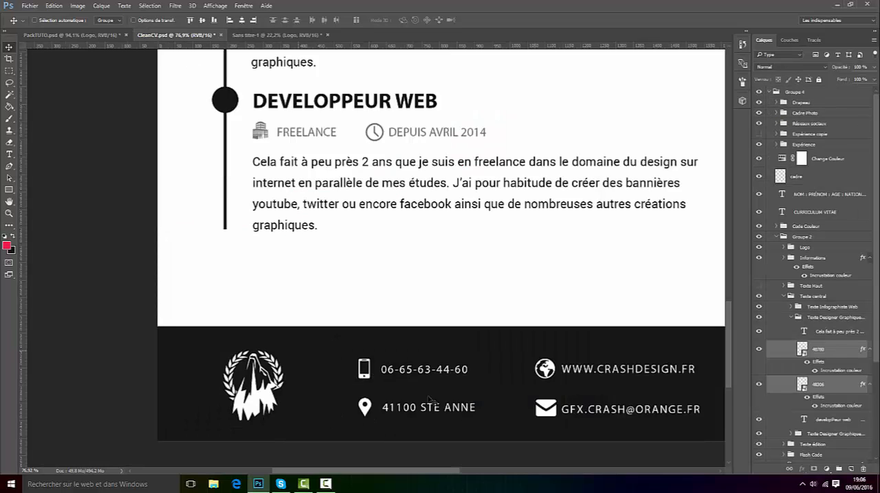
{"action": "scroll", "coordinate": [429, 398], "scroll_direction": "down", "scroll_amount": 4}
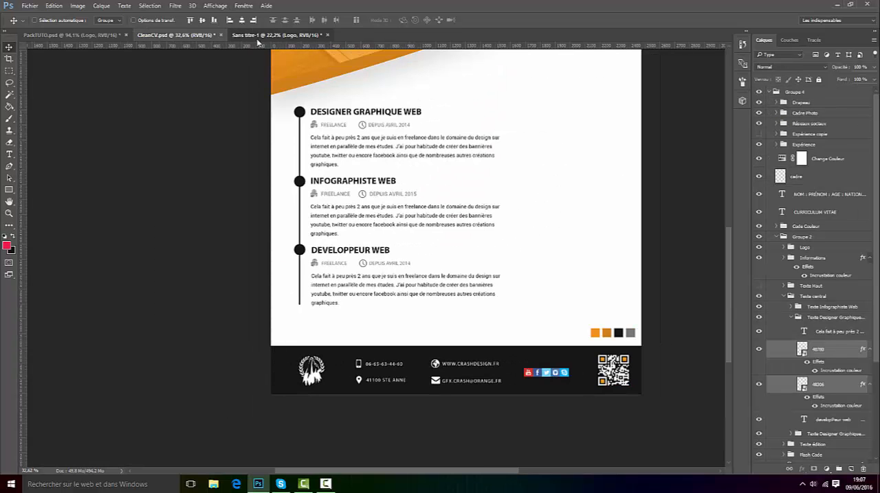
{"action": "left_click", "coordinate": [258, 38]}
{"action": "scroll", "coordinate": [330, 375], "scroll_direction": "up", "scroll_amount": 2}
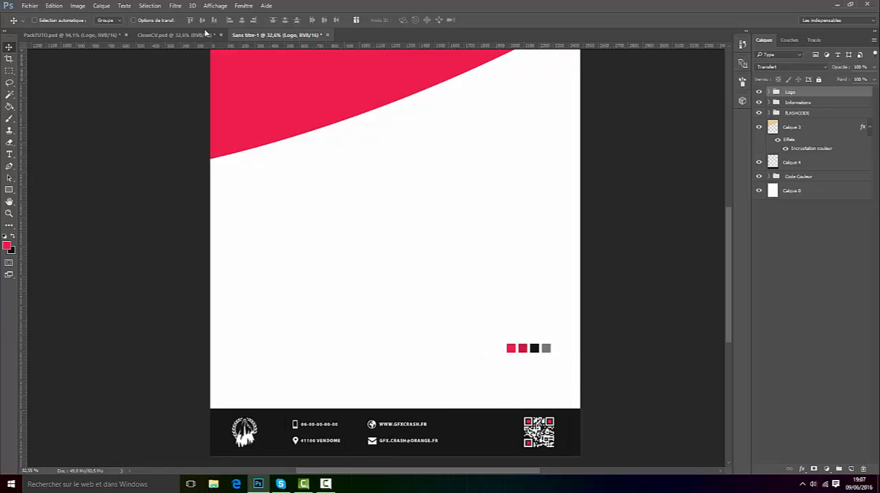
{"action": "left_click", "coordinate": [72, 34]}
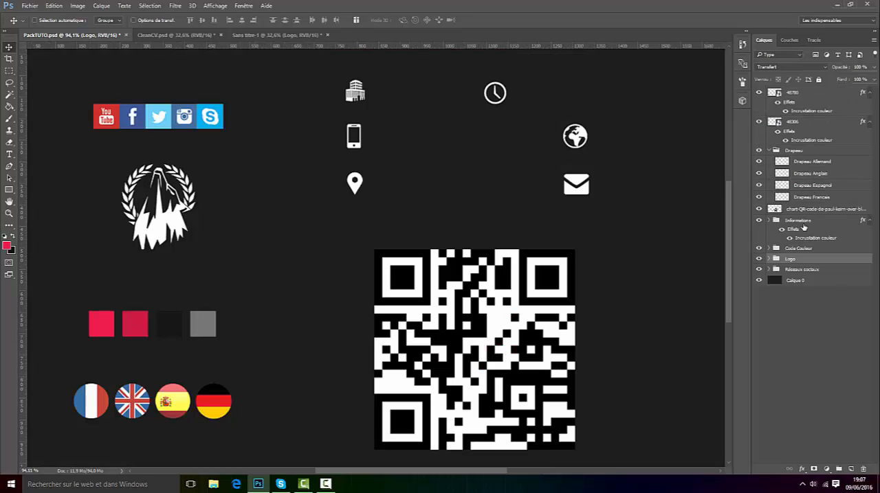
{"action": "left_click", "coordinate": [803, 228]}
{"action": "right_click", "coordinate": [792, 272]}
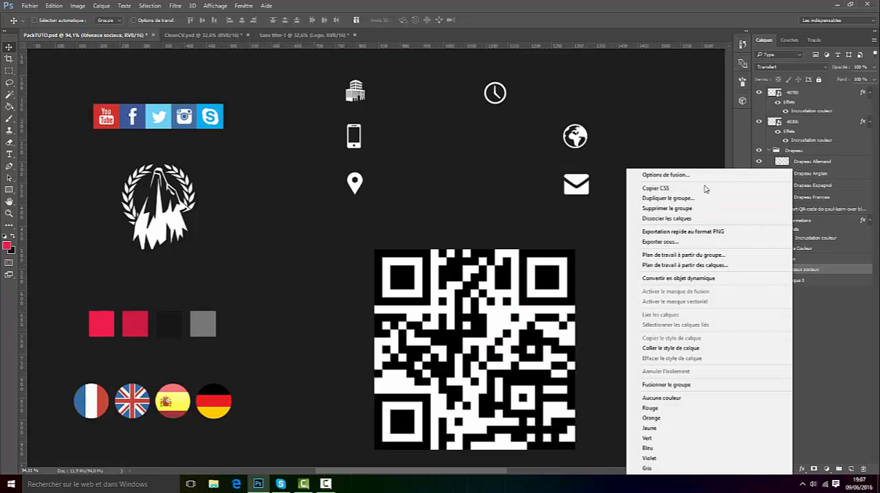
{"action": "left_click", "coordinate": [650, 189]}
{"action": "left_click", "coordinate": [438, 184]}
{"action": "left_click", "coordinate": [420, 210]}
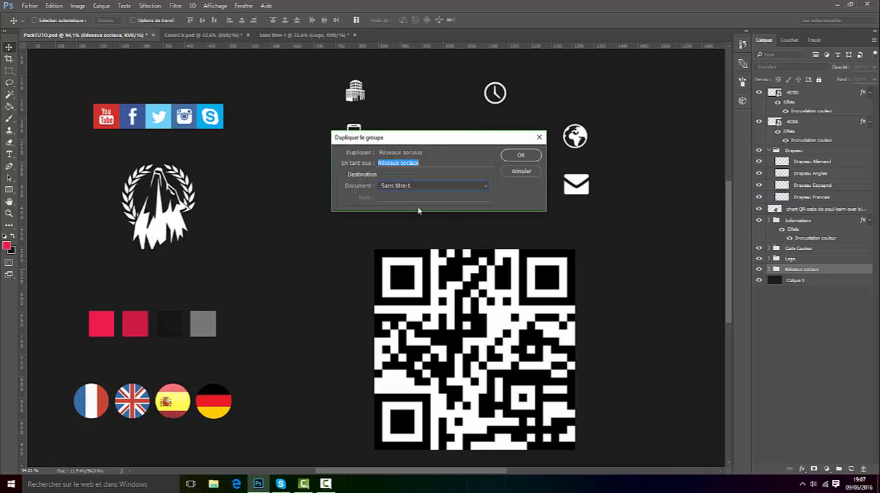
{"action": "left_click", "coordinate": [521, 155]}
Step: In Sans titre-1, move the social network icons from the header into the footer, between the contact texts and the QR code
{"action": "left_click", "coordinate": [263, 36]}
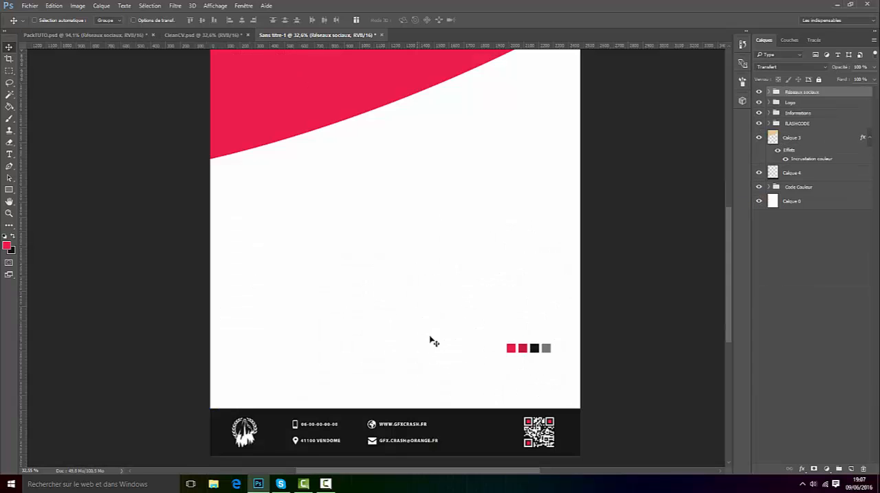
{"action": "scroll", "coordinate": [523, 298], "scroll_direction": "down", "scroll_amount": 2}
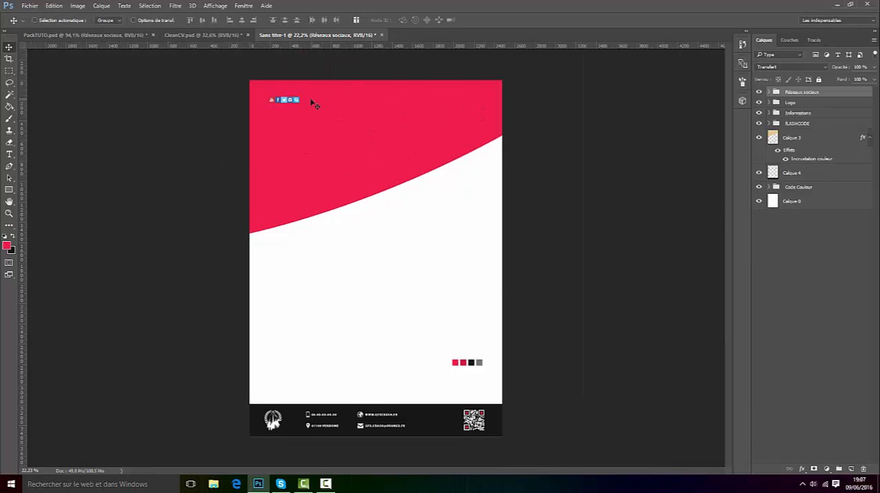
{"action": "left_click_drag", "start_coordinate": [310, 103], "coordinate": [453, 443]}
{"action": "scroll", "coordinate": [440, 419], "scroll_direction": "up", "scroll_amount": 3}
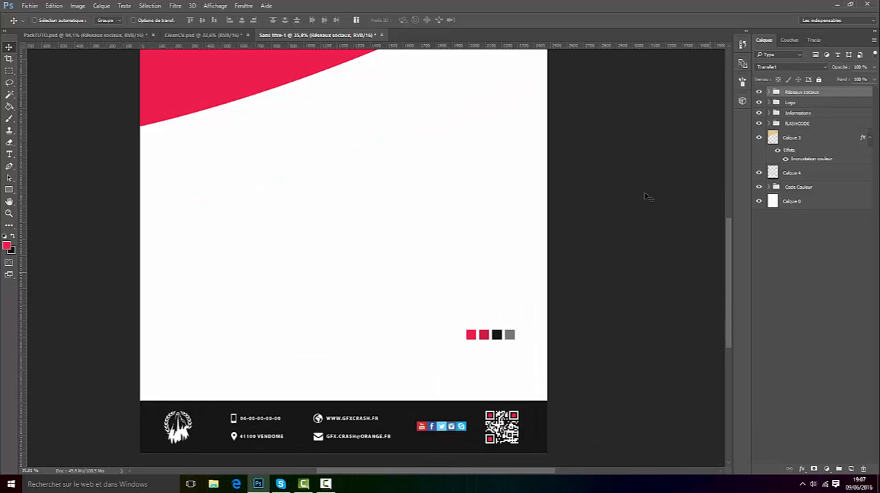
Step: Add a horizontal guide through the middle of the footer and nudge the social network icons down to centre on it
{"action": "left_click_drag", "start_coordinate": [386, 45], "coordinate": [361, 431]}
{"action": "scroll", "coordinate": [472, 469], "scroll_direction": "up", "scroll_amount": 3}
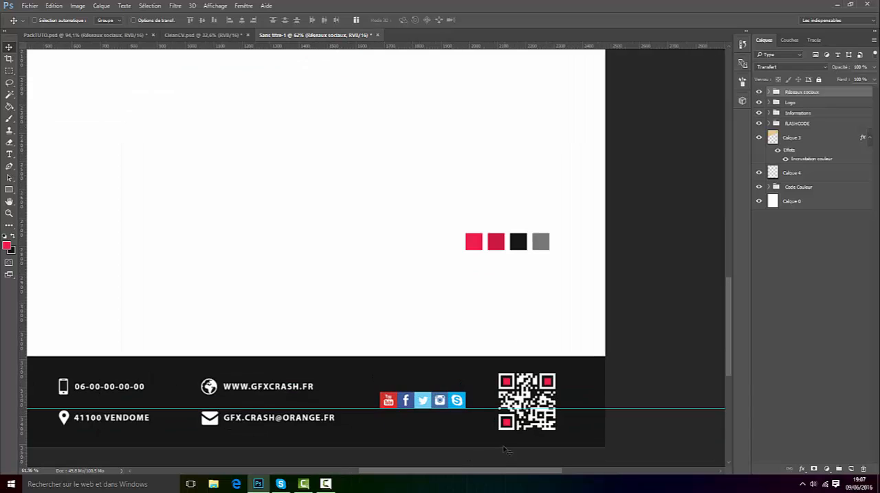
{"action": "key", "text": "Down"}
{"action": "key", "text": "Down"}
{"action": "key", "text": "Down"}
{"action": "key", "text": "Down"}
{"action": "key", "text": "Down"}
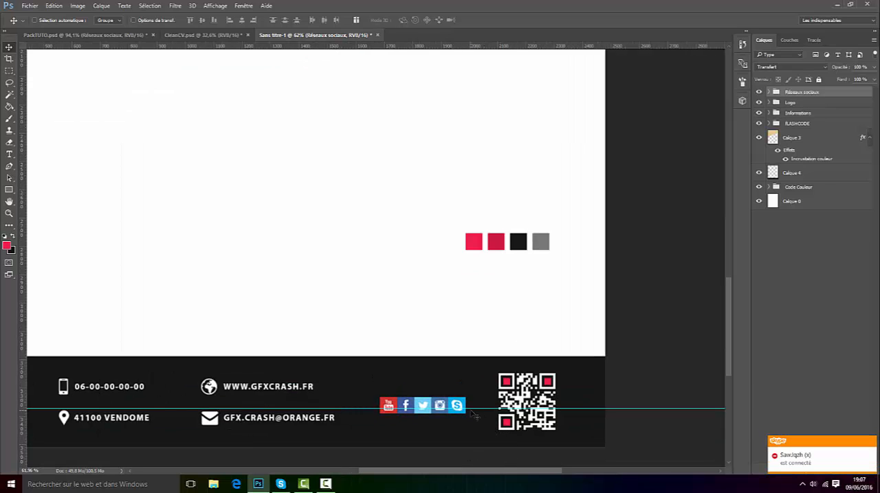
Step: Turn off the display of extras to hide the footer guide
{"action": "scroll", "coordinate": [474, 415], "scroll_direction": "down", "scroll_amount": 3}
{"action": "left_click", "coordinate": [215, 5]}
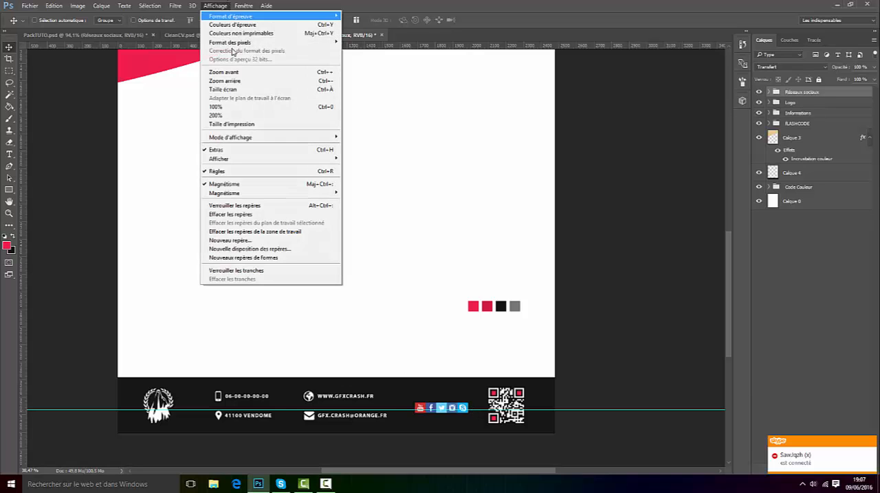
{"action": "left_click", "coordinate": [243, 150]}
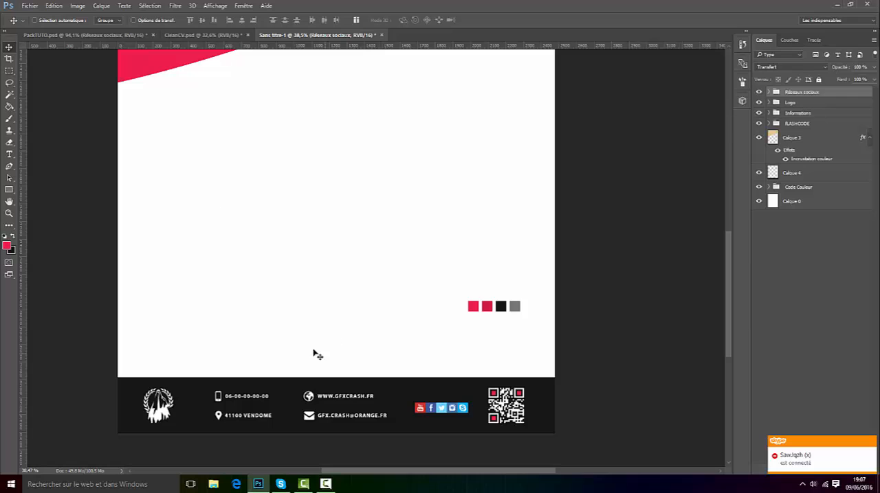
Step: Import and embed the apple_brand_imac_desk_keyboard_79998 photo from the 4K Wallpapers folder on the Bibliothèque (E:) drive
{"action": "scroll", "coordinate": [314, 354], "scroll_direction": "down", "scroll_amount": 6}
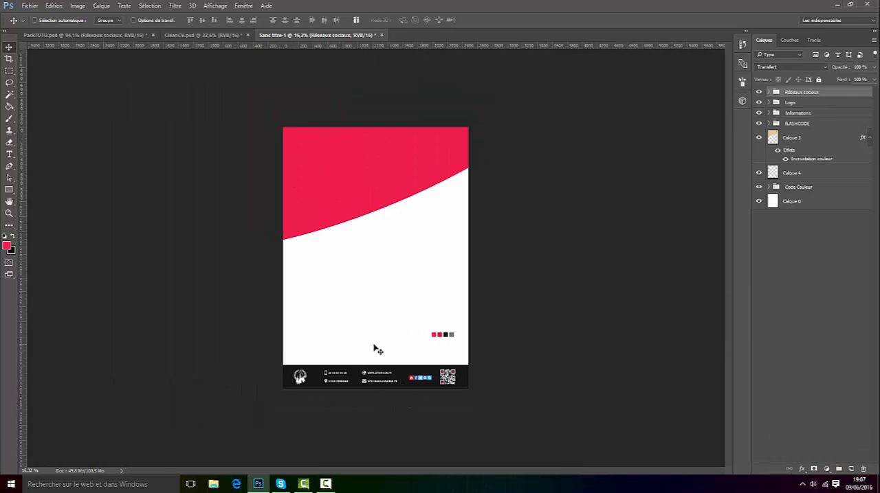
{"action": "left_click", "coordinate": [29, 6]}
{"action": "left_click", "coordinate": [60, 167]}
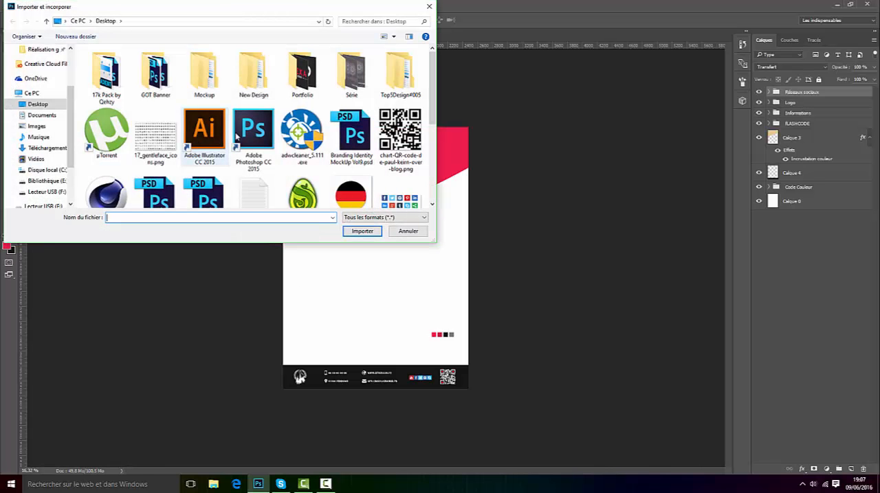
{"action": "left_click", "coordinate": [66, 182]}
{"action": "double_click", "coordinate": [330, 114]}
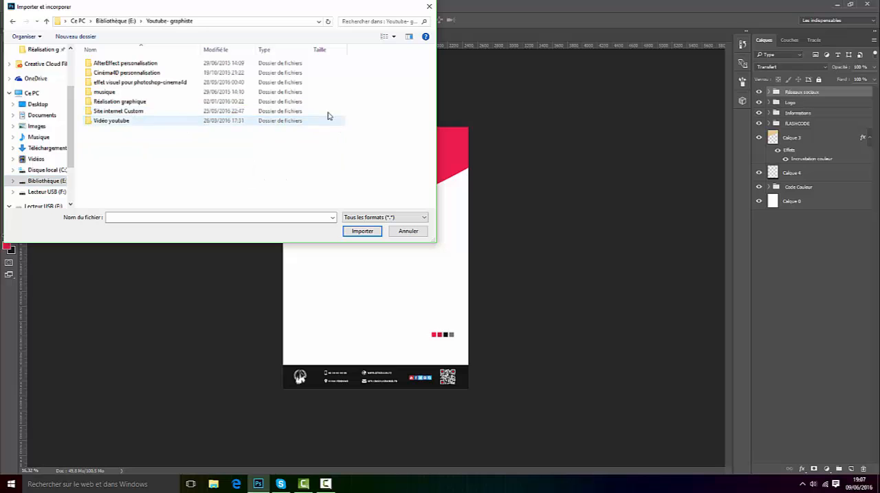
{"action": "double_click", "coordinate": [222, 81]}
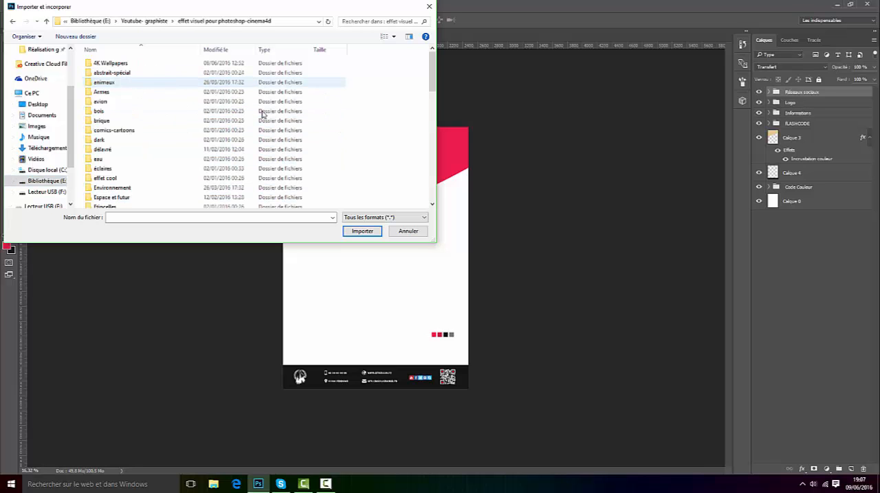
{"action": "double_click", "coordinate": [139, 62]}
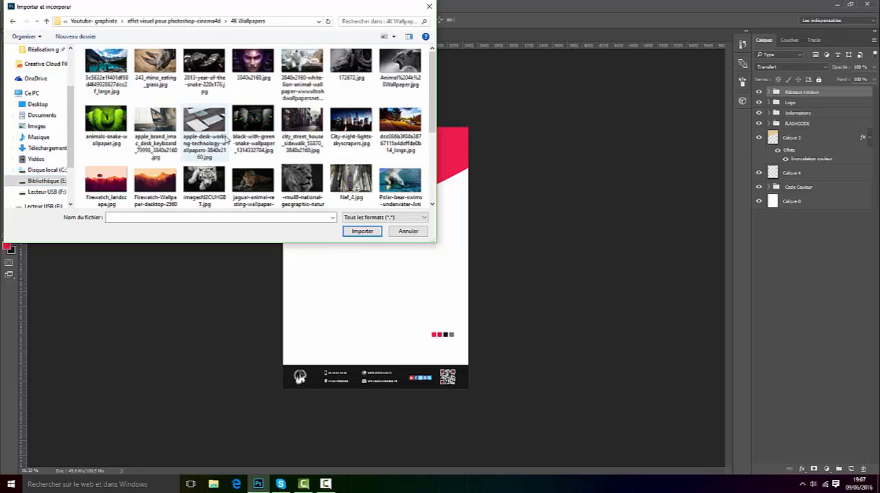
{"action": "scroll", "coordinate": [234, 106], "scroll_direction": "down", "scroll_amount": 2}
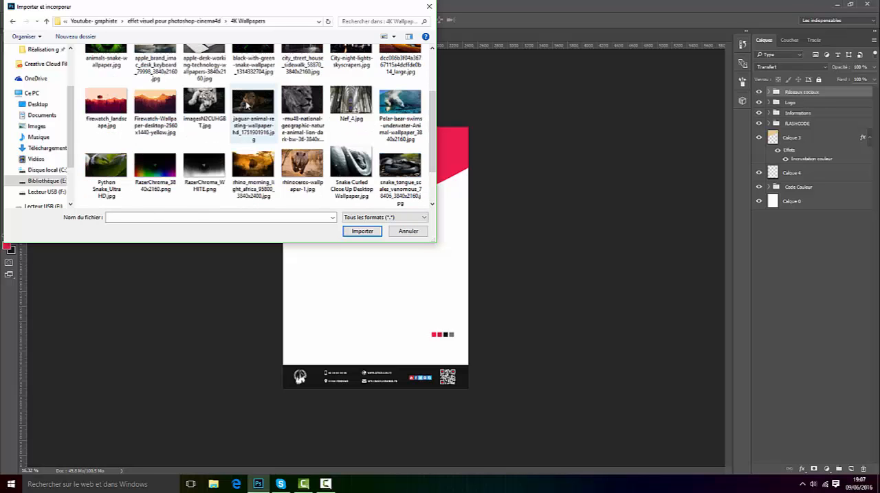
{"action": "scroll", "coordinate": [246, 104], "scroll_direction": "down", "scroll_amount": 1}
{"action": "scroll", "coordinate": [237, 129], "scroll_direction": "up", "scroll_amount": 2}
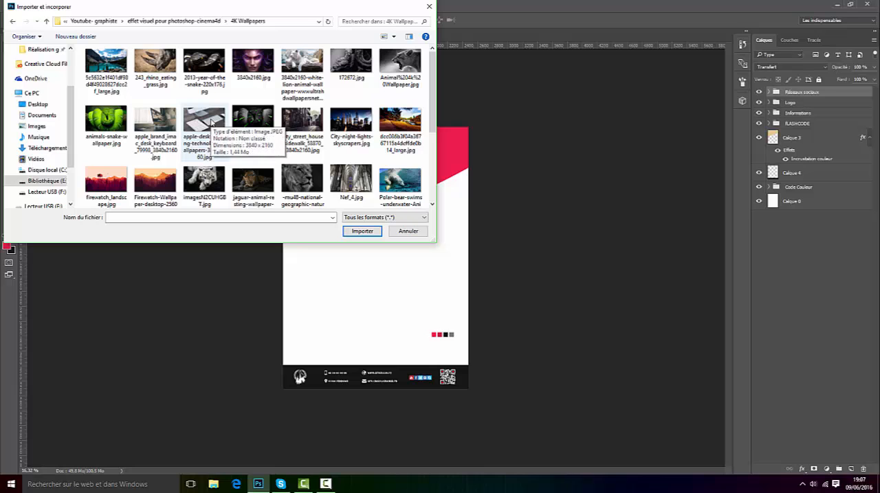
{"action": "scroll", "coordinate": [211, 122], "scroll_direction": "down", "scroll_amount": 1}
{"action": "double_click", "coordinate": [165, 103]}
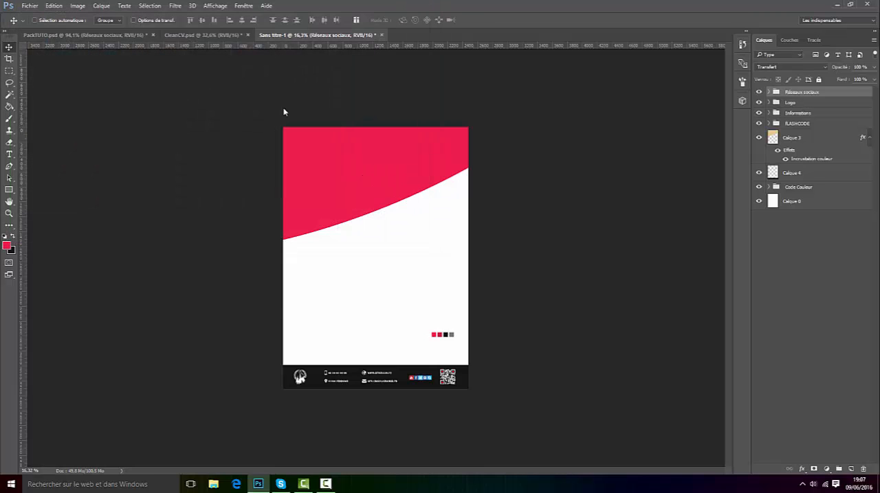
Step: Position the iMac photo over the red header and enlarge it to about 20.2% so it covers the page width
{"action": "left_click_drag", "start_coordinate": [391, 249], "coordinate": [377, 193]}
{"action": "left_click_drag", "start_coordinate": [454, 149], "coordinate": [511, 118]}
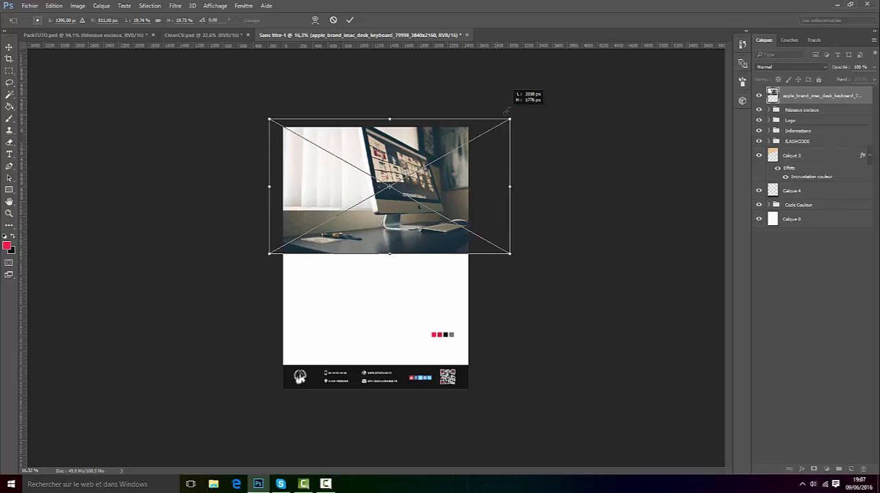
{"action": "left_click", "coordinate": [349, 19]}
Step: Compare with CleanCV.psd, and move the iMac photo in Sans titre-1 up and slightly left over the header
{"action": "left_click", "coordinate": [204, 38]}
{"action": "scroll", "coordinate": [419, 163], "scroll_direction": "up", "scroll_amount": 2}
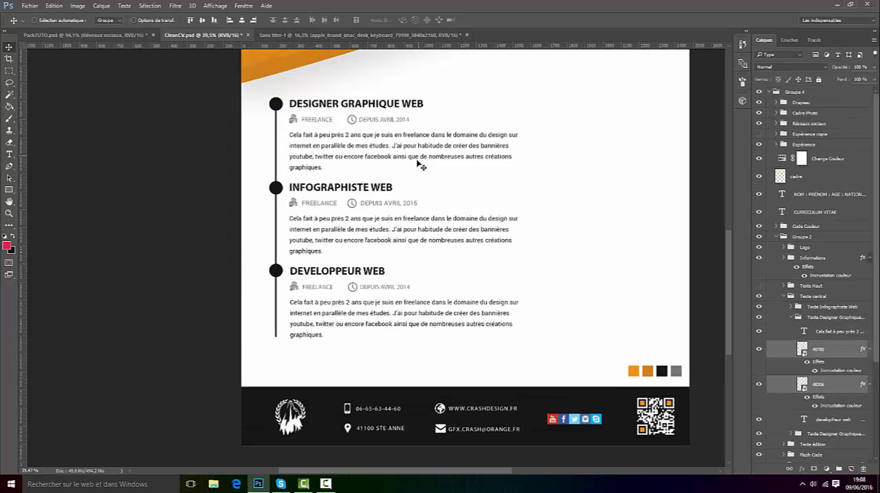
{"action": "scroll", "coordinate": [401, 176], "scroll_direction": "down", "scroll_amount": 7}
{"action": "left_click", "coordinate": [357, 34]}
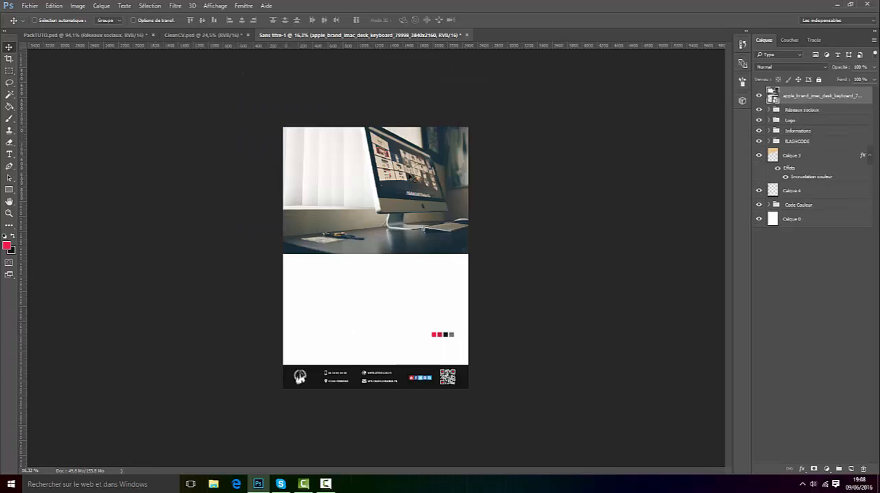
{"action": "left_click_drag", "start_coordinate": [441, 221], "coordinate": [425, 189]}
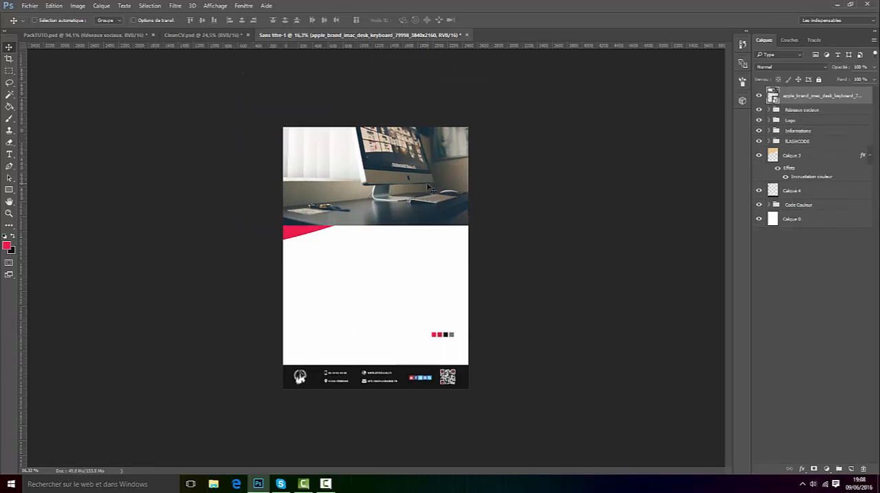
Step: Embed apple-desk-working-technology-wallpapers-3840x2160.jpg over the header, scaled to about 23.2%, with the iMac photo layer hidden
{"action": "left_click", "coordinate": [29, 5]}
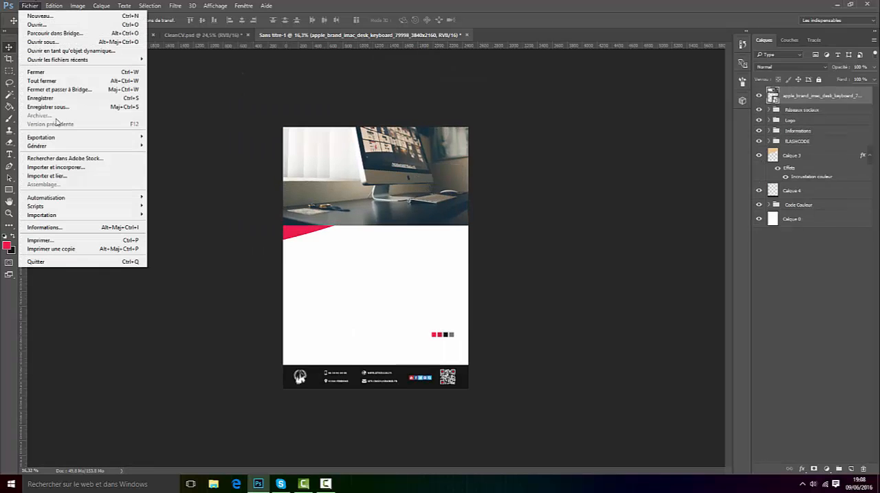
{"action": "left_click", "coordinate": [68, 167]}
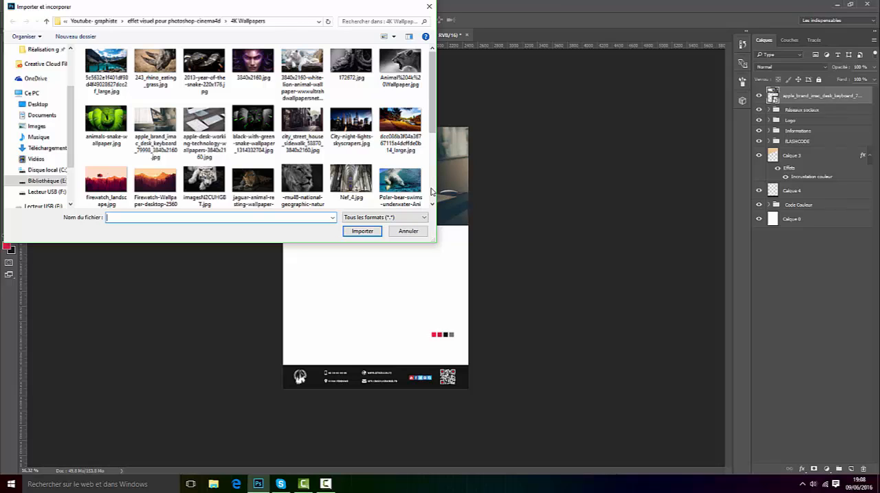
{"action": "double_click", "coordinate": [201, 124]}
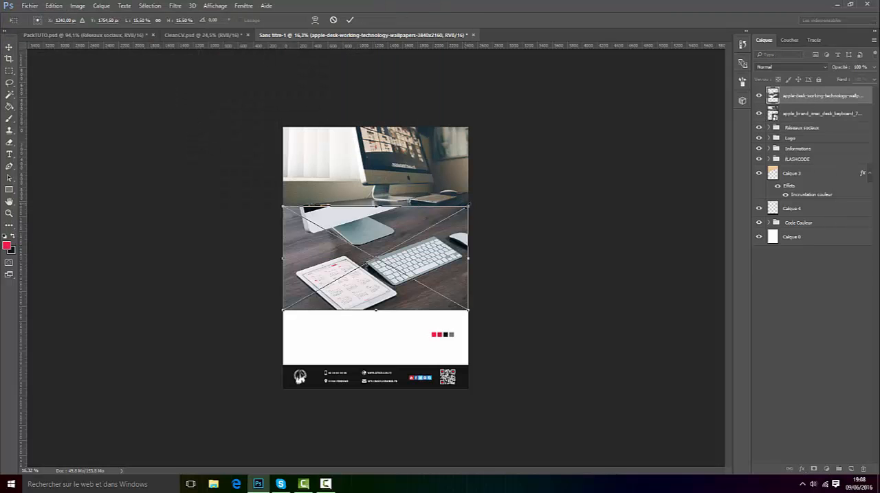
{"action": "left_click_drag", "start_coordinate": [469, 206], "coordinate": [560, 154]}
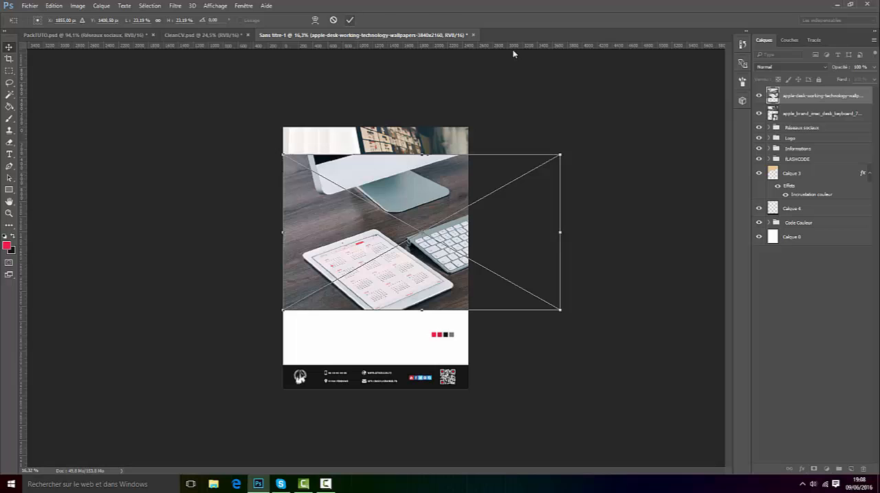
{"action": "key", "text": "Return"}
{"action": "left_click_drag", "start_coordinate": [431, 246], "coordinate": [429, 191]}
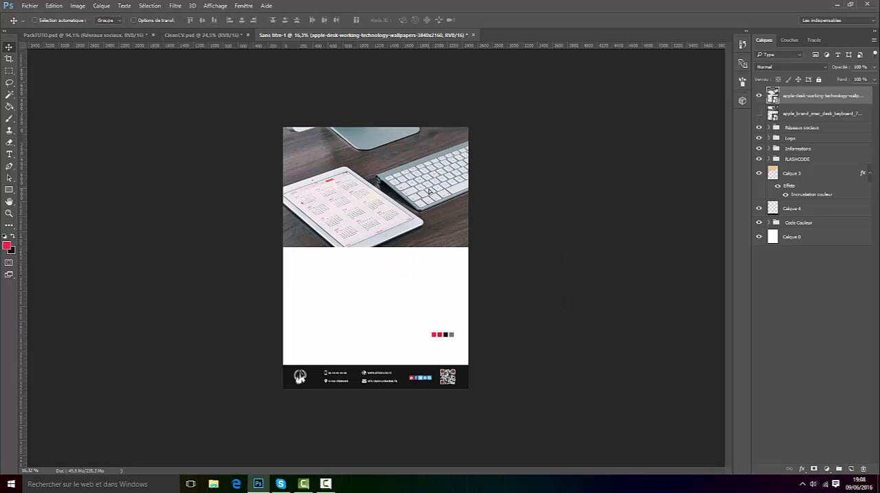
Step: Rasterize the apple-desk image layer and move it directly above Calque 3 in the layer stack
{"action": "right_click", "coordinate": [804, 95]}
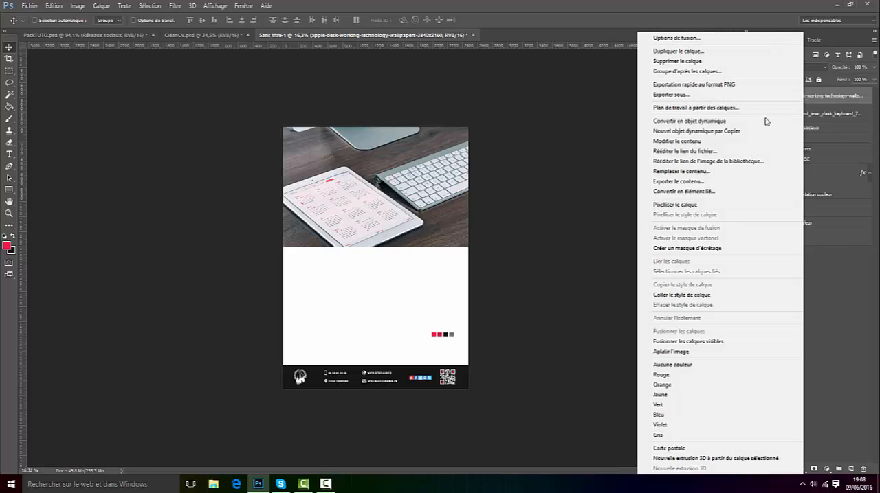
{"action": "left_click", "coordinate": [698, 204]}
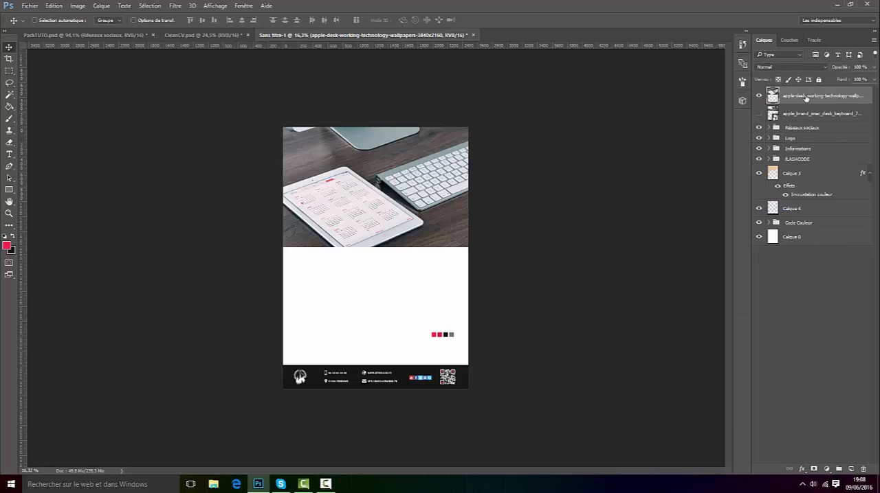
{"action": "left_click_drag", "start_coordinate": [806, 99], "coordinate": [790, 163]}
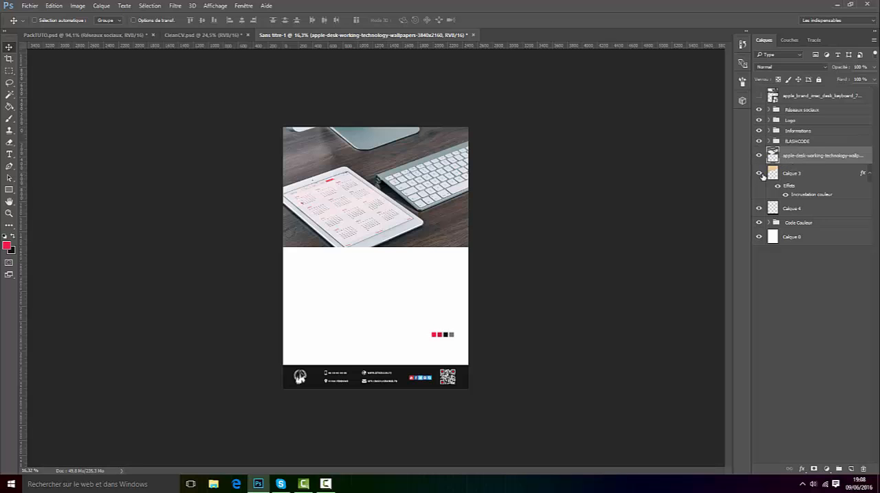
Step: Clip the apple-desk image to Calque 3 with a clipping mask, and rasterize Calque 3's layer style
{"action": "right_click", "coordinate": [812, 155]}
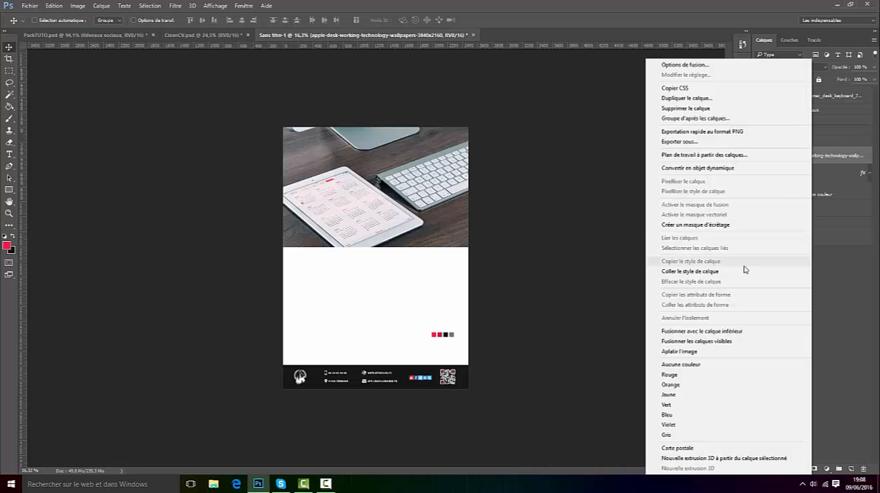
{"action": "left_click", "coordinate": [720, 225]}
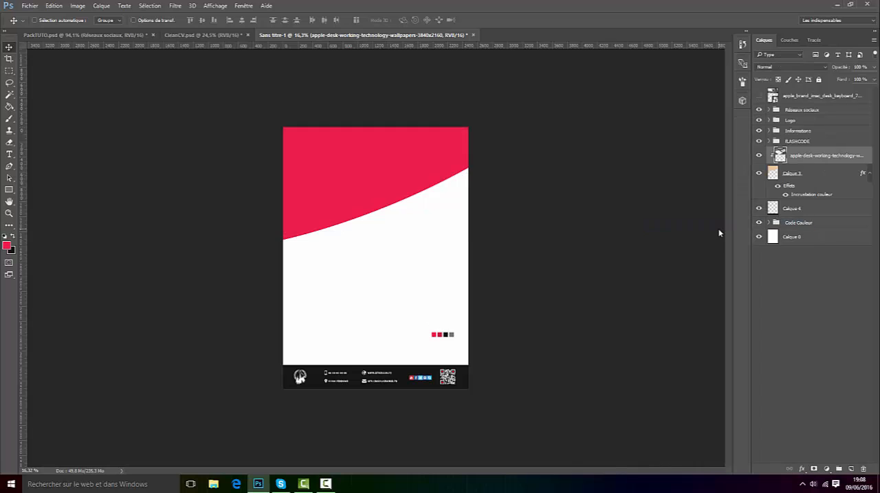
{"action": "left_click", "coordinate": [803, 176]}
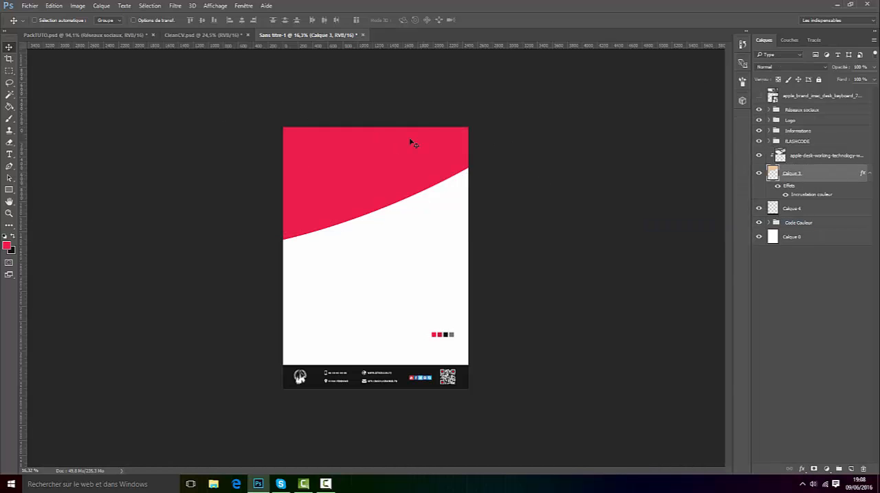
{"action": "right_click", "coordinate": [818, 173]}
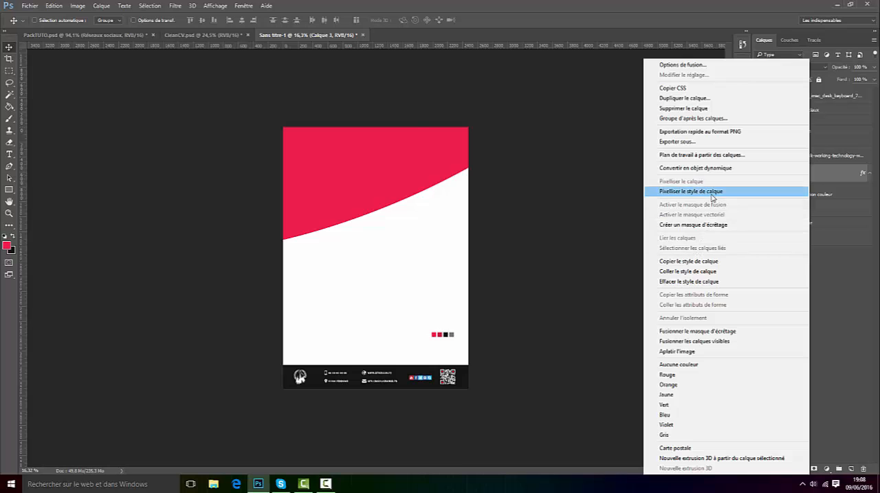
{"action": "left_click", "coordinate": [712, 196]}
{"action": "scroll", "coordinate": [444, 161], "scroll_direction": "up", "scroll_amount": 4}
{"action": "scroll", "coordinate": [556, 193], "scroll_direction": "down", "scroll_amount": 3}
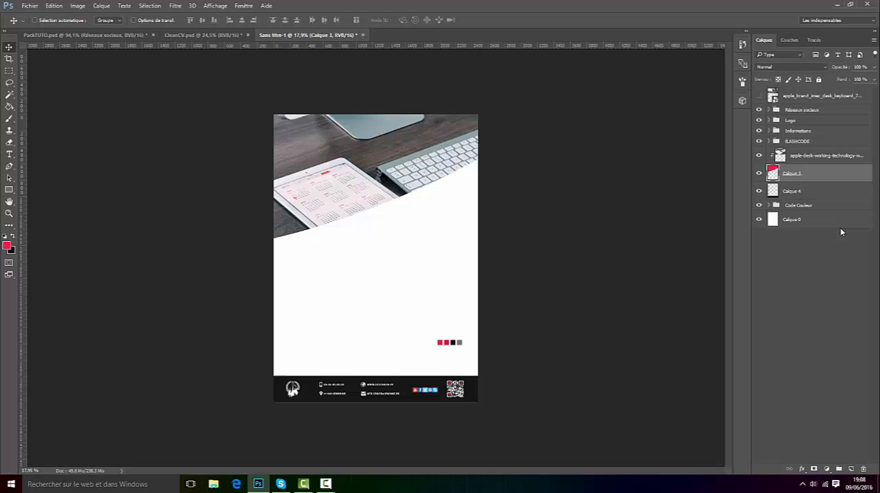
Step: Set the apple-desk image layer to the Lumière crue blend mode with 20% opacity
{"action": "left_click", "coordinate": [815, 155]}
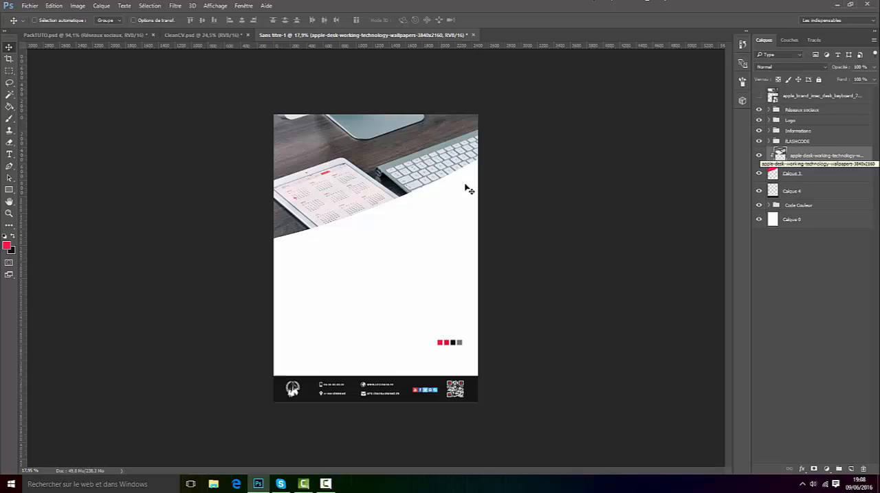
{"action": "left_click", "coordinate": [778, 67]}
{"action": "left_click", "coordinate": [776, 171]}
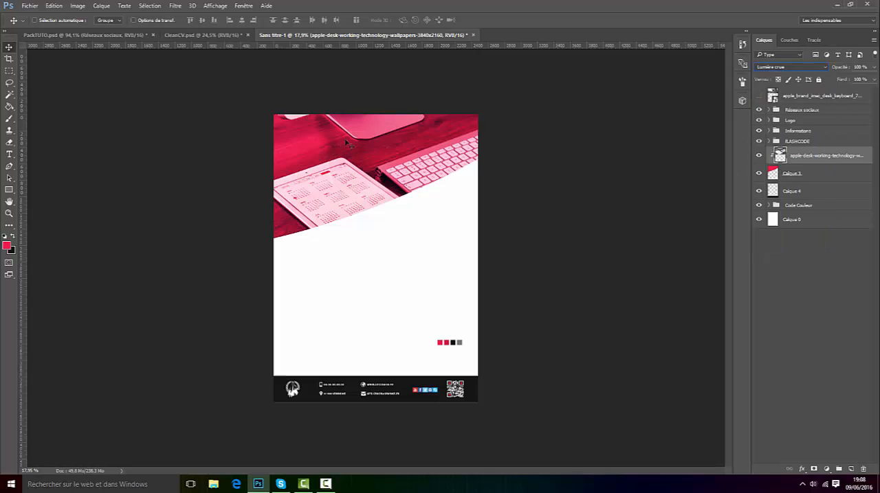
{"action": "left_click_drag", "start_coordinate": [867, 67], "coordinate": [860, 66]}
{"action": "type", "text": "20"}
{"action": "left_click", "coordinate": [849, 292]}
{"action": "key", "text": "ctrl+plus"}
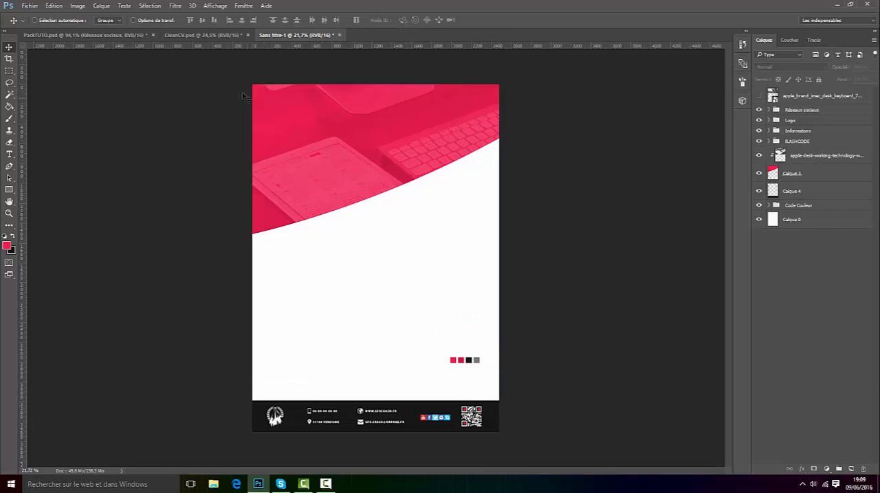
Step: Examine the header image layer in CleanCV.psd, and select the clipped apple-desk layer in Sans titre-1
{"action": "left_click", "coordinate": [213, 35]}
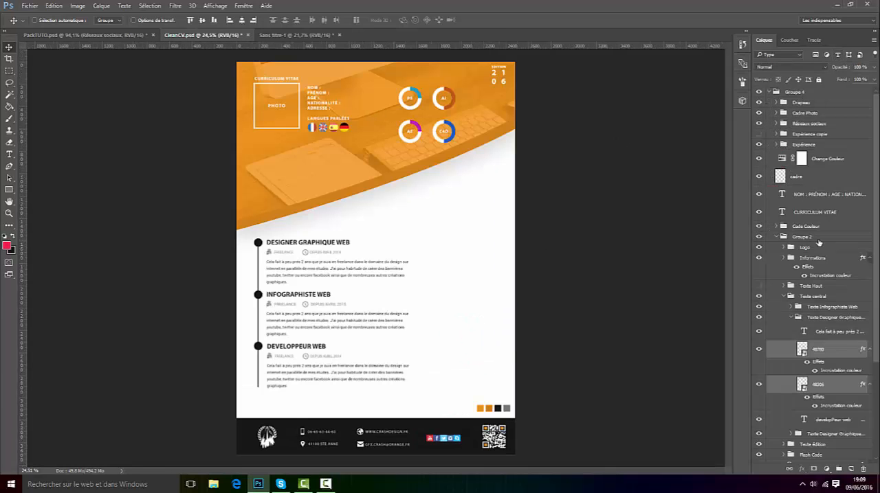
{"action": "scroll", "coordinate": [819, 243], "scroll_direction": "down", "scroll_amount": 4}
{"action": "left_click", "coordinate": [827, 402]}
{"action": "left_click_drag", "start_coordinate": [828, 404], "coordinate": [435, 203]}
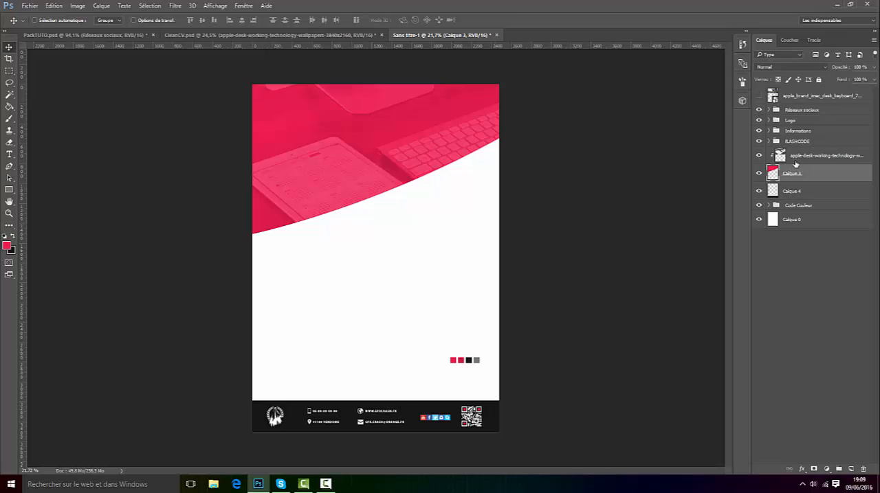
{"action": "left_click", "coordinate": [794, 157]}
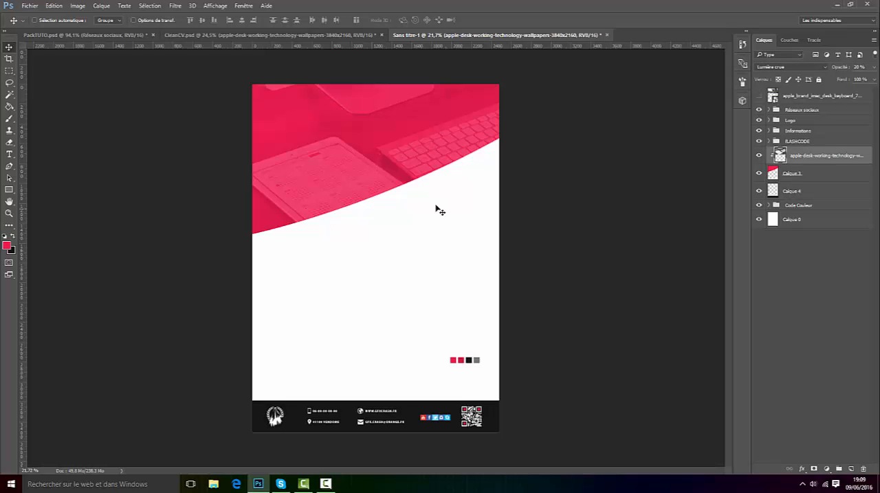
Step: Add a new layer above the apple-desk layer and set the foreground colour to the dark red swatch, #cf1a46
{"action": "left_click", "coordinate": [851, 469]}
{"action": "scroll", "coordinate": [347, 173], "scroll_direction": "up", "scroll_amount": 1}
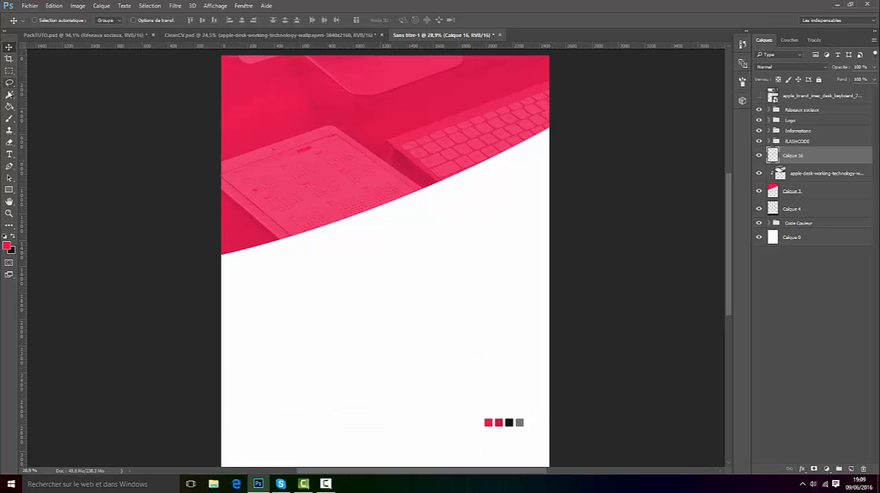
{"action": "left_click", "coordinate": [9, 167]}
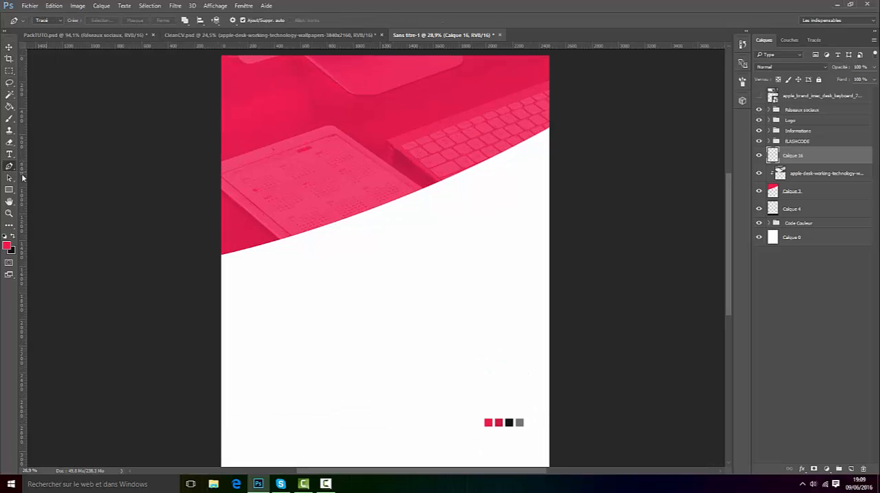
{"action": "left_click", "coordinate": [6, 246]}
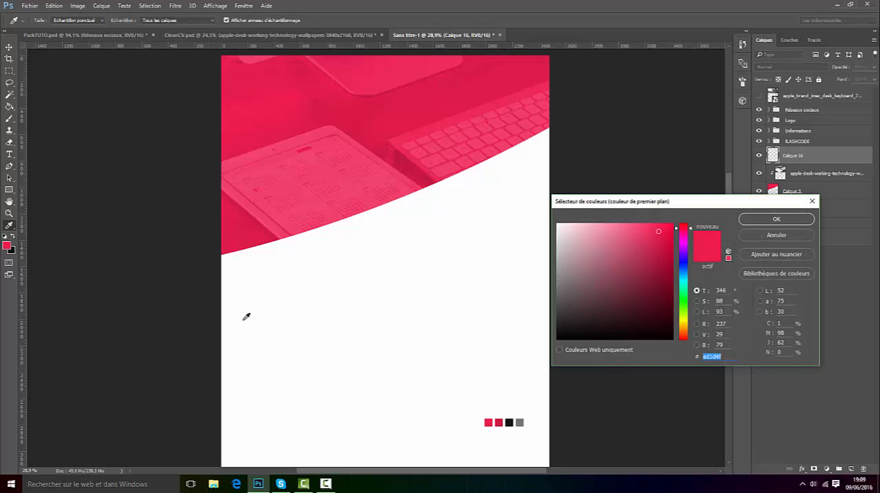
{"action": "left_click", "coordinate": [502, 420]}
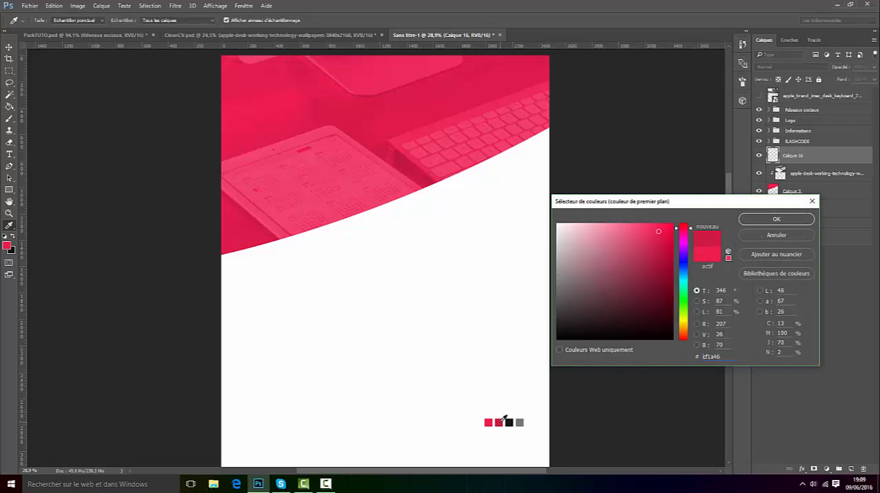
{"action": "left_click", "coordinate": [776, 219]}
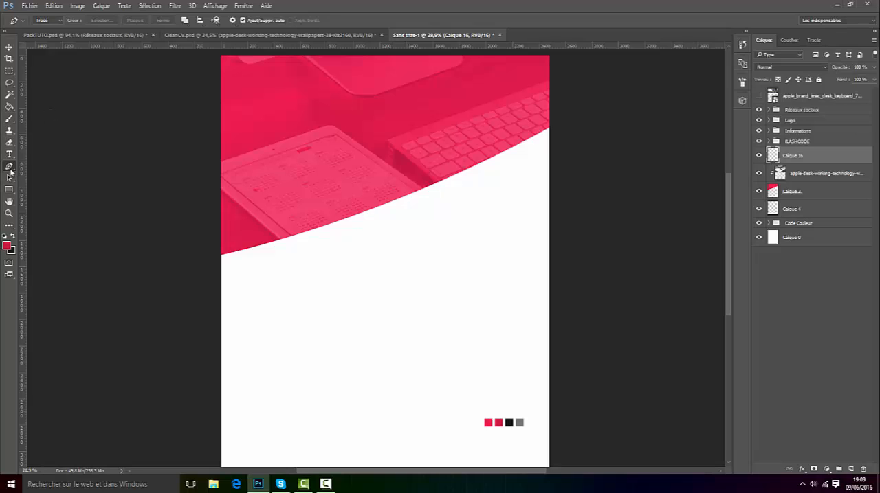
Step: Draw a closed Pen path whose upper edge curves just above the header's lower edge and whose other side passes through the white page below
{"action": "left_click", "coordinate": [213, 244]}
{"action": "left_click_drag", "start_coordinate": [559, 114], "coordinate": [695, 113]}
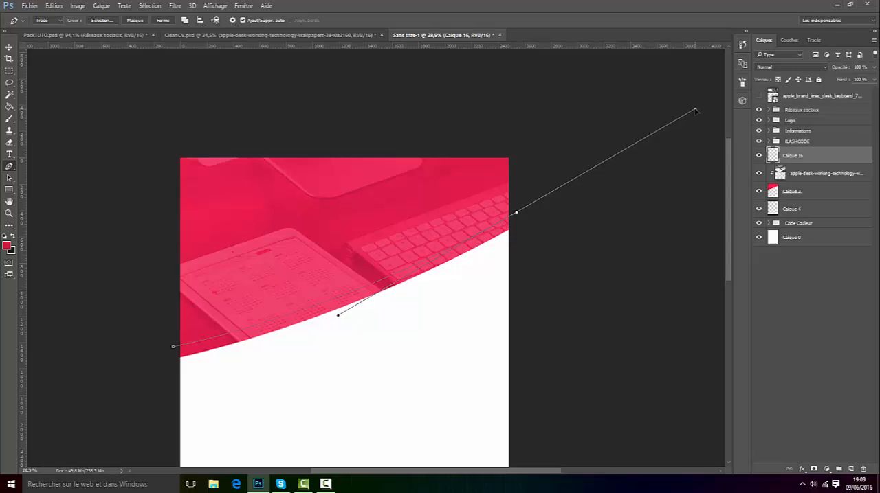
{"action": "left_click", "coordinate": [516, 213]}
{"action": "left_click", "coordinate": [521, 276]}
{"action": "left_click", "coordinate": [406, 329]}
{"action": "left_click", "coordinate": [254, 370]}
{"action": "left_click", "coordinate": [155, 379]}
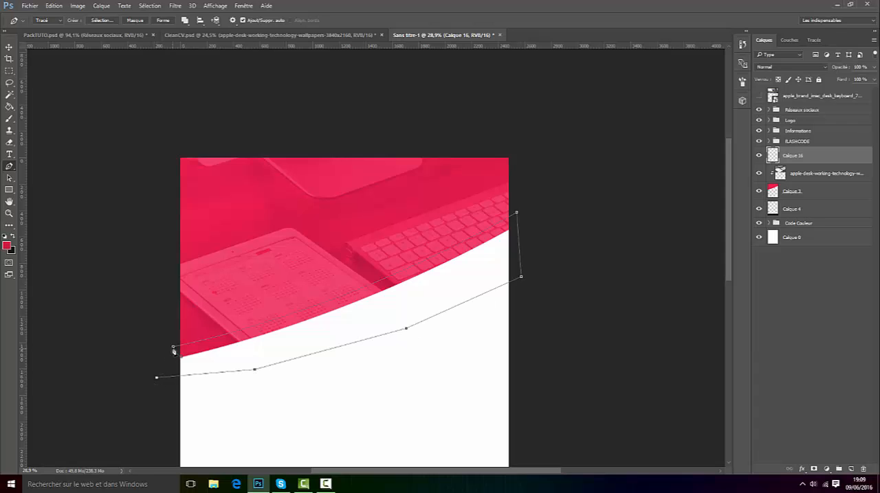
{"action": "left_click", "coordinate": [174, 348]}
Step: Fill the closed path with dark red #cf1a46 at 100% opacity in Normal mode, and delete the path
{"action": "right_click", "coordinate": [242, 343]}
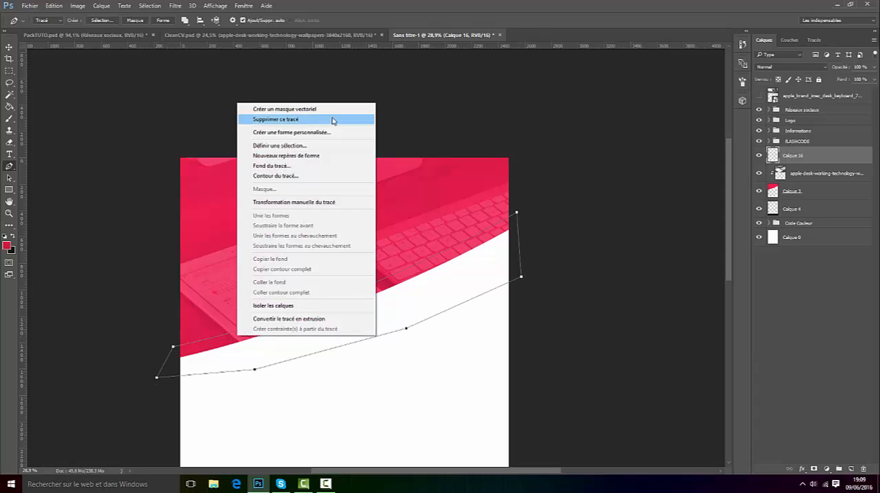
{"action": "left_click", "coordinate": [288, 167]}
{"action": "left_click", "coordinate": [435, 136]}
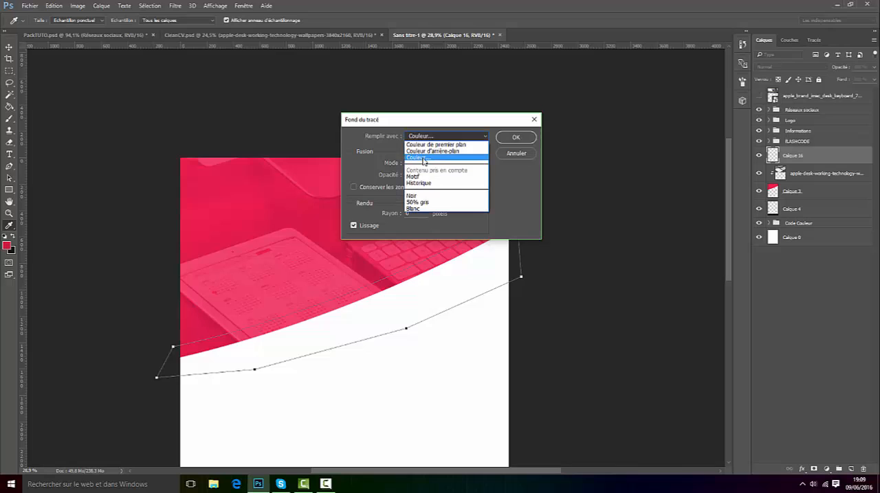
{"action": "left_click", "coordinate": [426, 152]}
{"action": "left_click", "coordinate": [5, 246]}
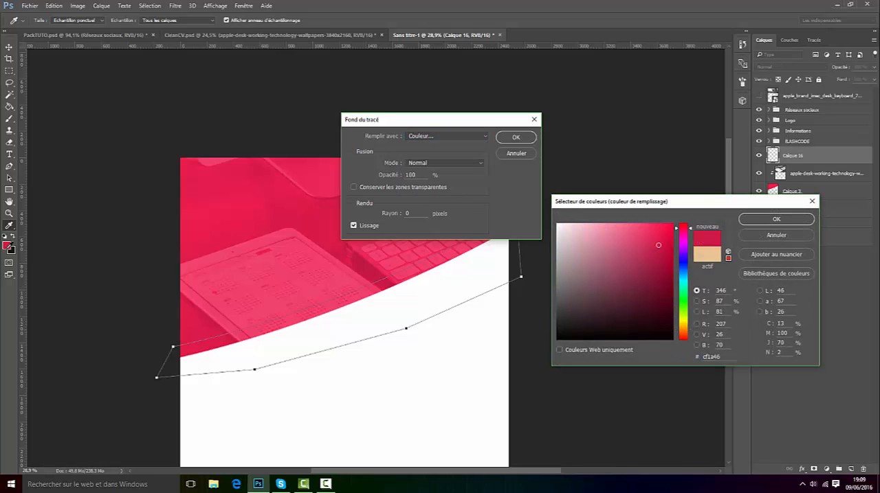
{"action": "left_click", "coordinate": [776, 220]}
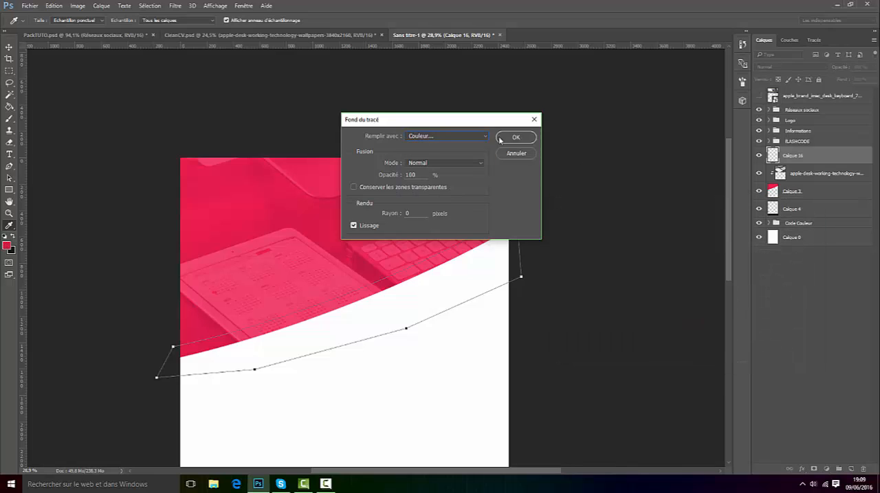
{"action": "left_click", "coordinate": [516, 137]}
{"action": "right_click", "coordinate": [446, 273]}
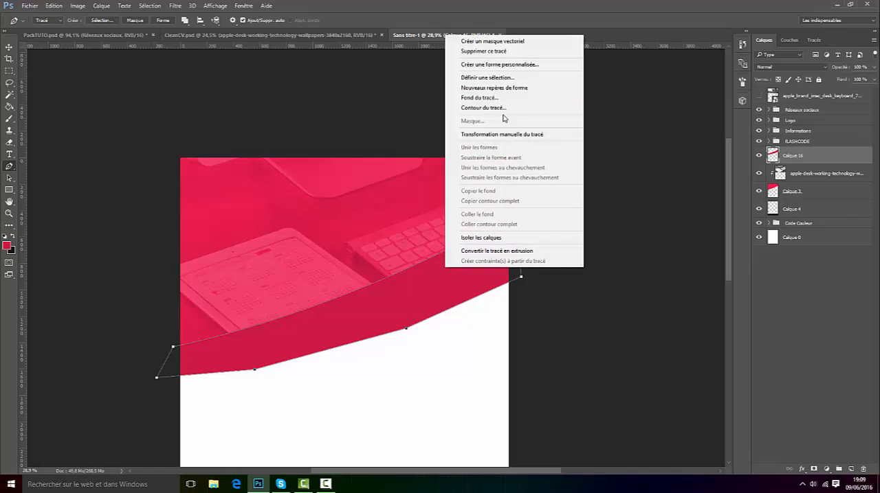
{"action": "left_click", "coordinate": [496, 54]}
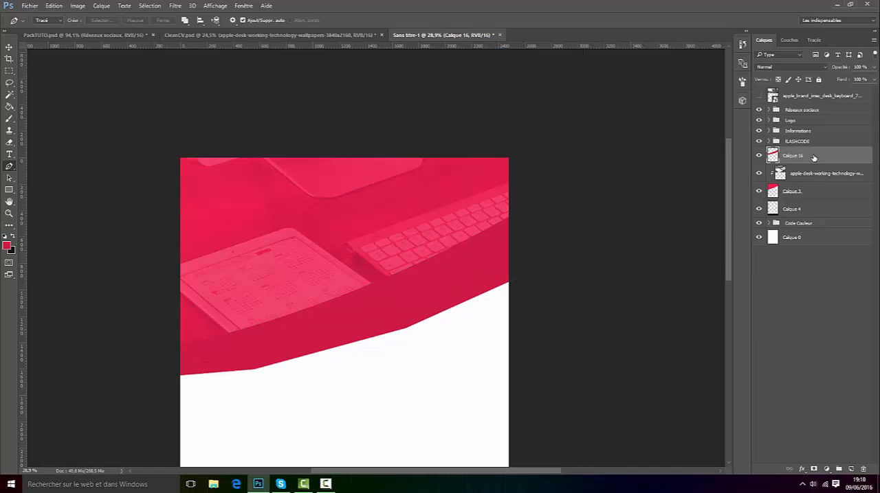
Step: Clip the dark red band layer to the header shape with a clipping mask, and switch to the Move tool
{"action": "right_click", "coordinate": [813, 158]}
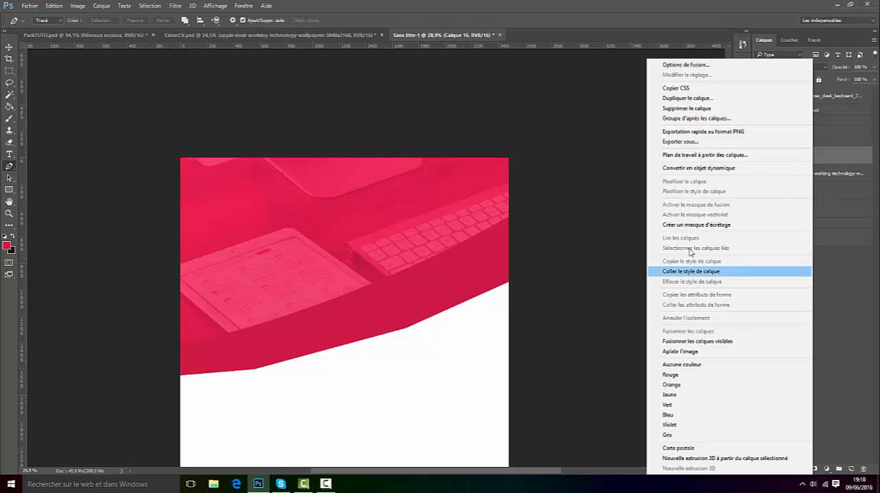
{"action": "left_click", "coordinate": [679, 225]}
{"action": "scroll", "coordinate": [324, 275], "scroll_direction": "down", "scroll_amount": 2}
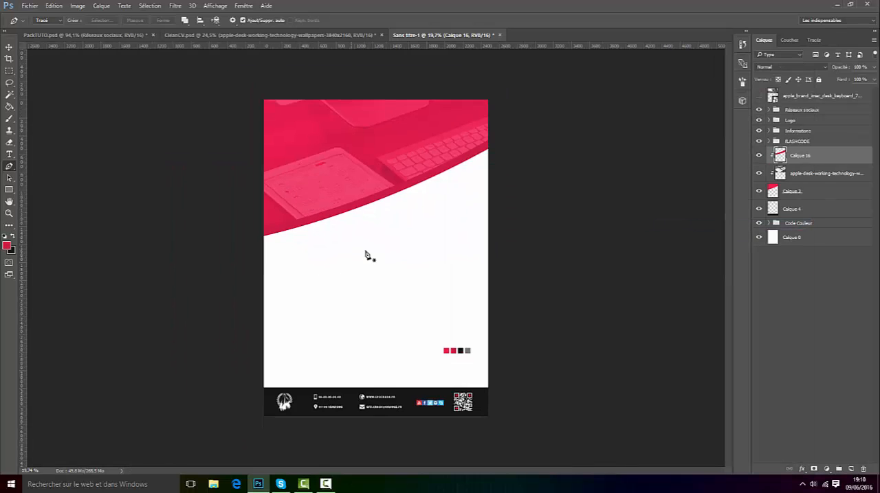
{"action": "scroll", "coordinate": [366, 255], "scroll_direction": "up", "scroll_amount": 1}
{"action": "left_click", "coordinate": [9, 47]}
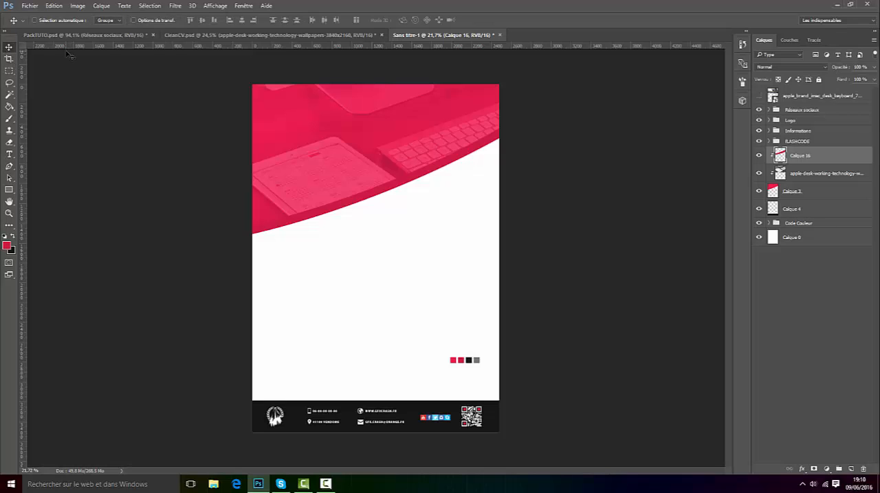
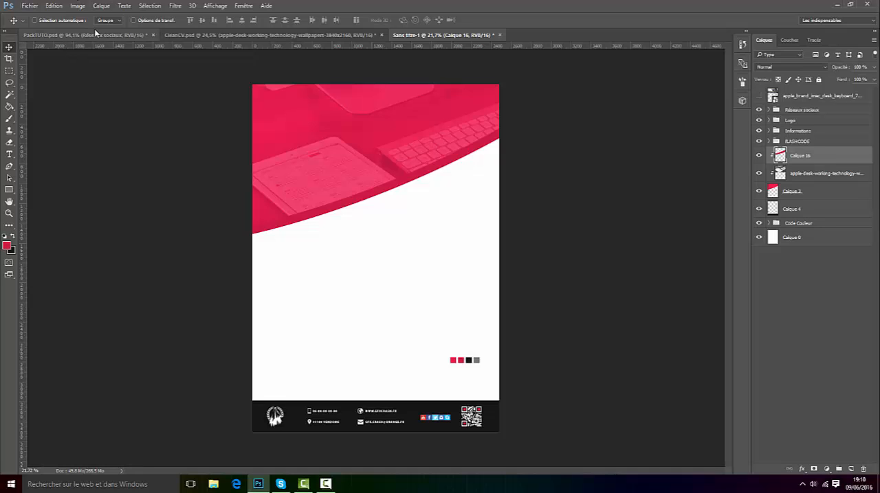
Step: Compare the header with the CleanCV.psd reference, then delete the hidden apple_brand_imac_desk_keyboard layer from the new CV document
{"action": "left_click", "coordinate": [207, 35]}
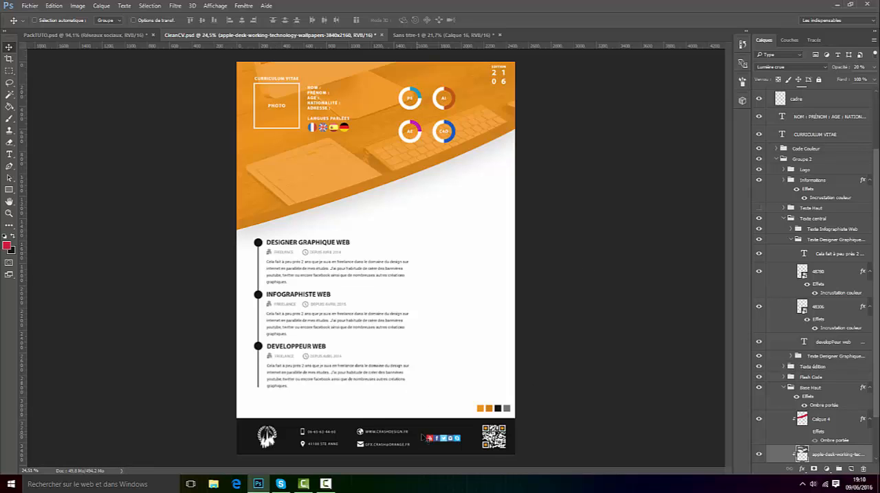
{"action": "left_click", "coordinate": [406, 35]}
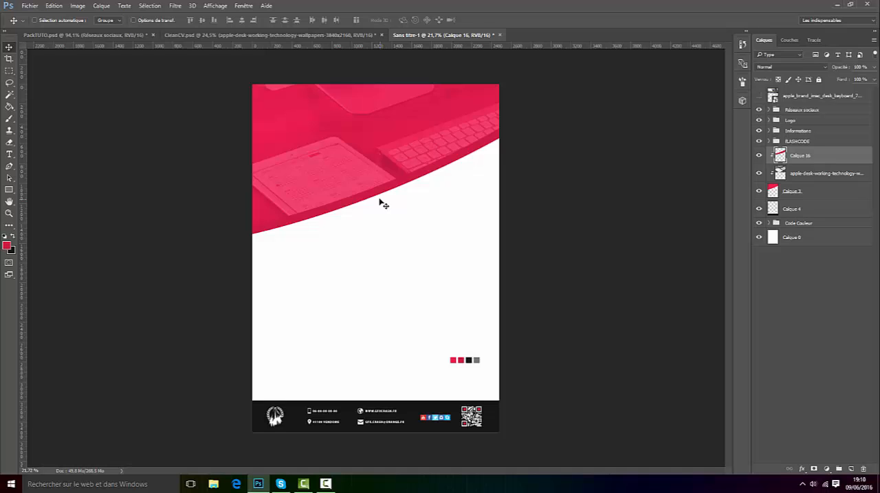
{"action": "left_click", "coordinate": [844, 99]}
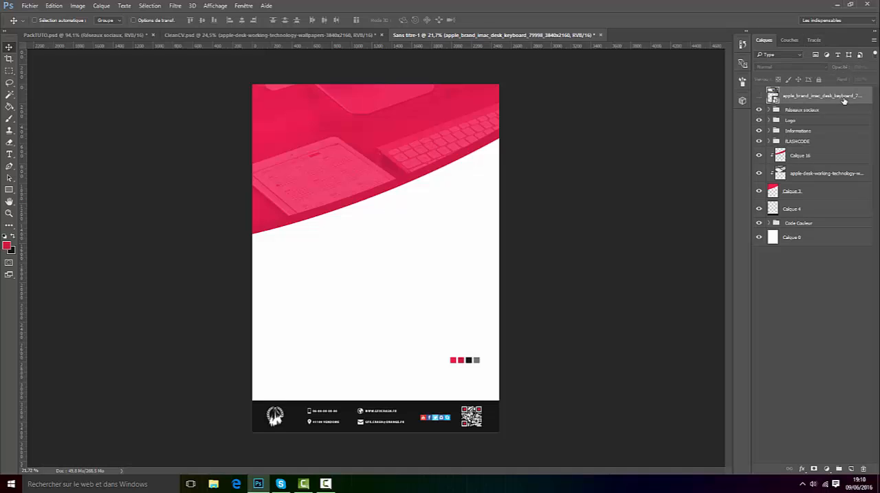
{"action": "key", "text": "Delete"}
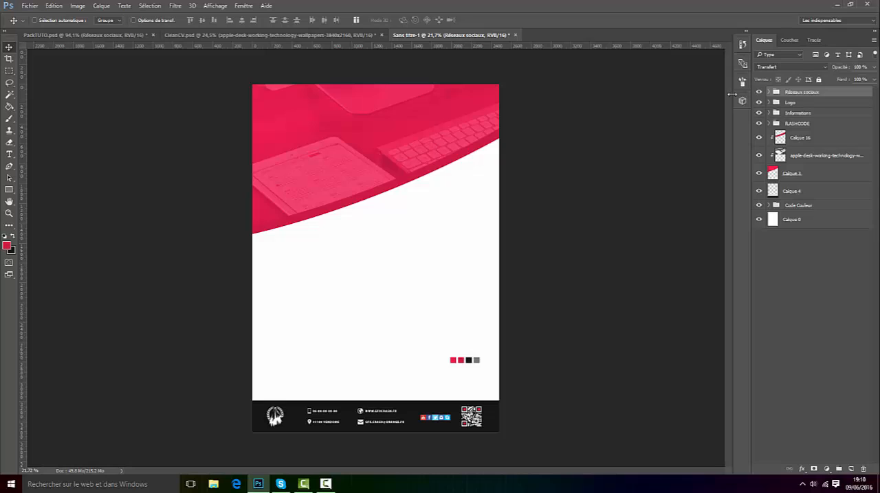
Step: Activate the rectangular marquee, set the foreground colour to white, and add a new layer above the Réseaux sociaux group
{"action": "left_click", "coordinate": [8, 71]}
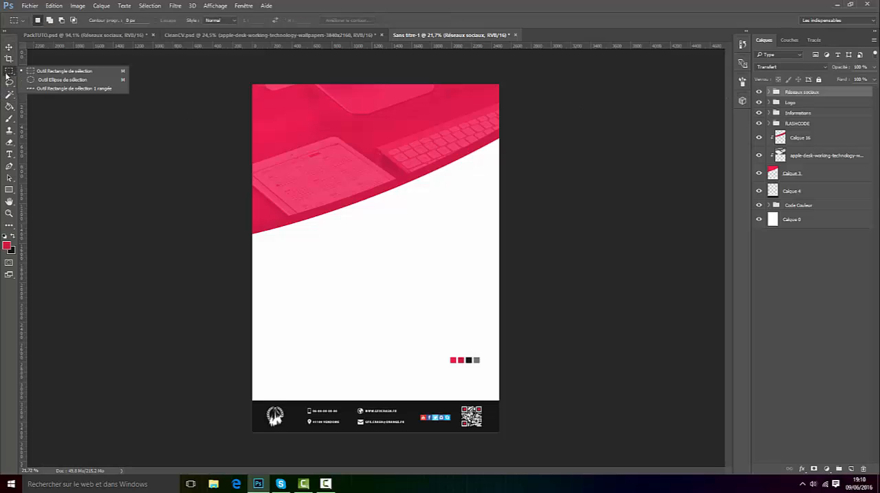
{"action": "left_click", "coordinate": [6, 76]}
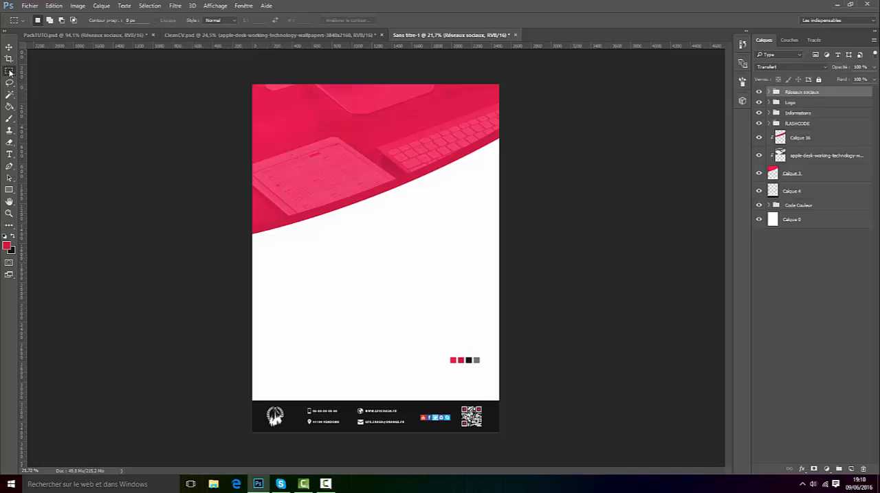
{"action": "left_click", "coordinate": [8, 246]}
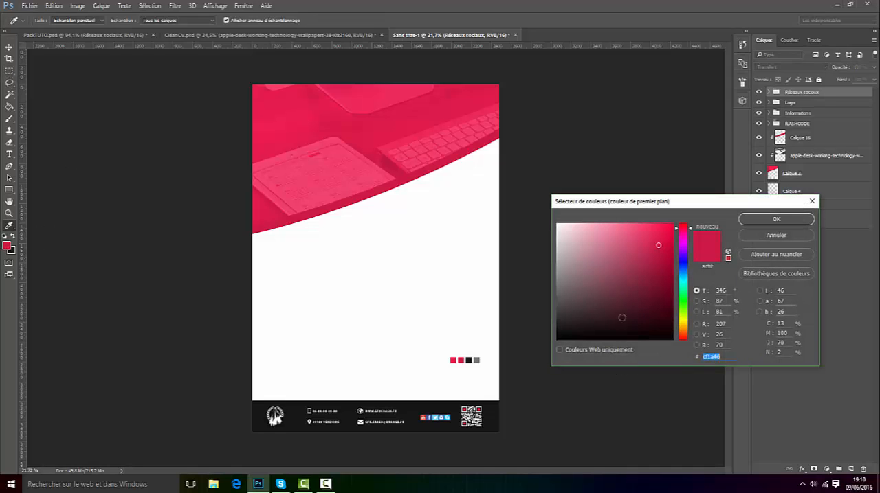
{"action": "left_click", "coordinate": [776, 219]}
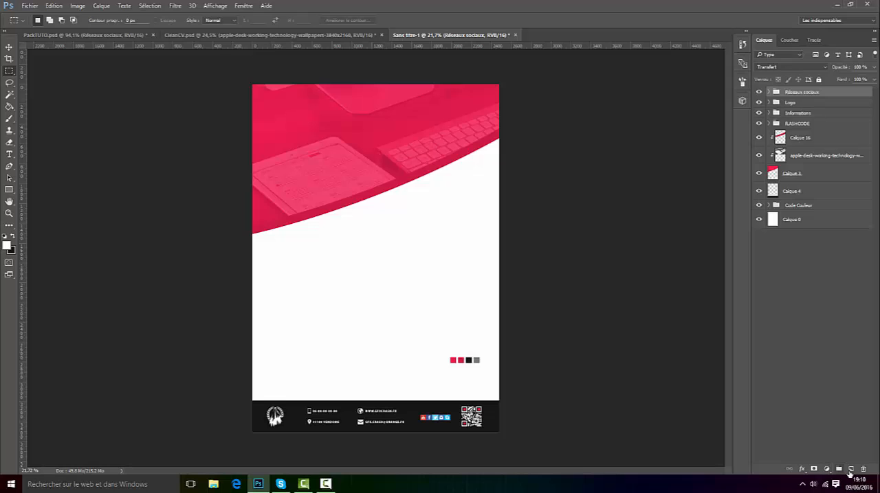
{"action": "left_click", "coordinate": [851, 469]}
Step: Select a square in the header's upper-left area, fill it with white, deselect, and move the square slightly upward
{"action": "scroll", "coordinate": [304, 49], "scroll_direction": "up", "scroll_amount": 8}
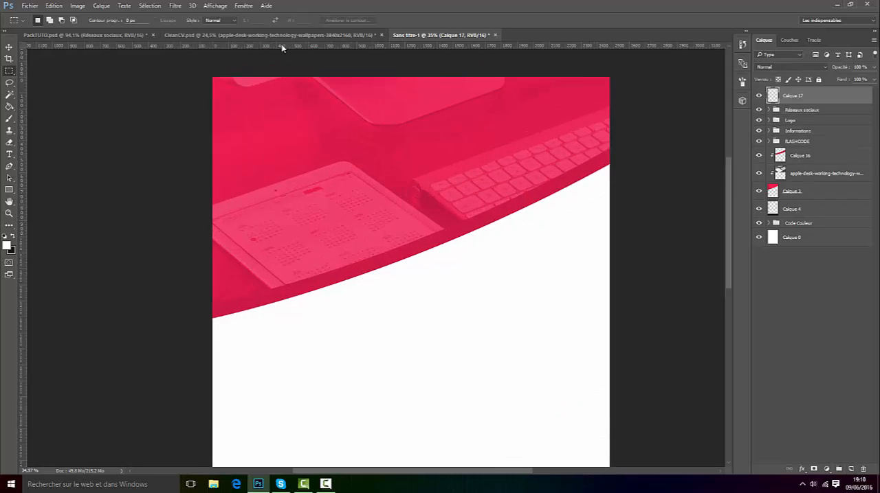
{"action": "left_click_drag", "start_coordinate": [225, 257], "coordinate": [351, 146]}
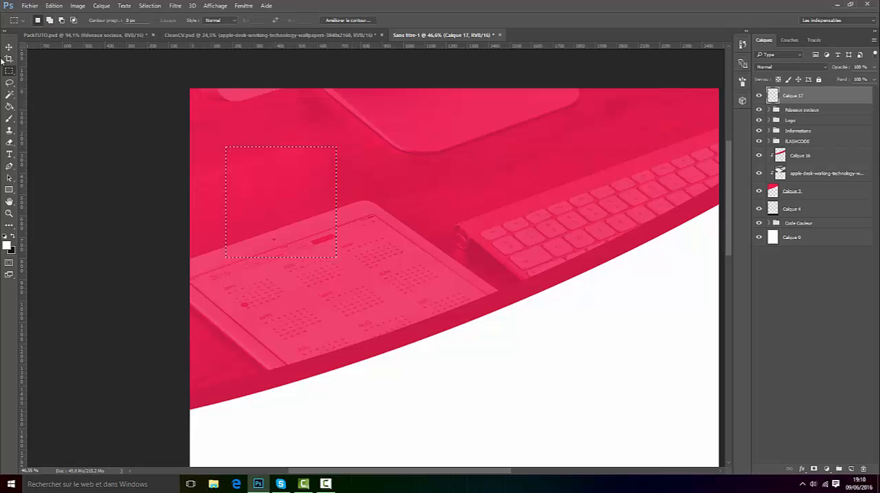
{"action": "left_click", "coordinate": [9, 107]}
{"action": "left_click", "coordinate": [268, 179]}
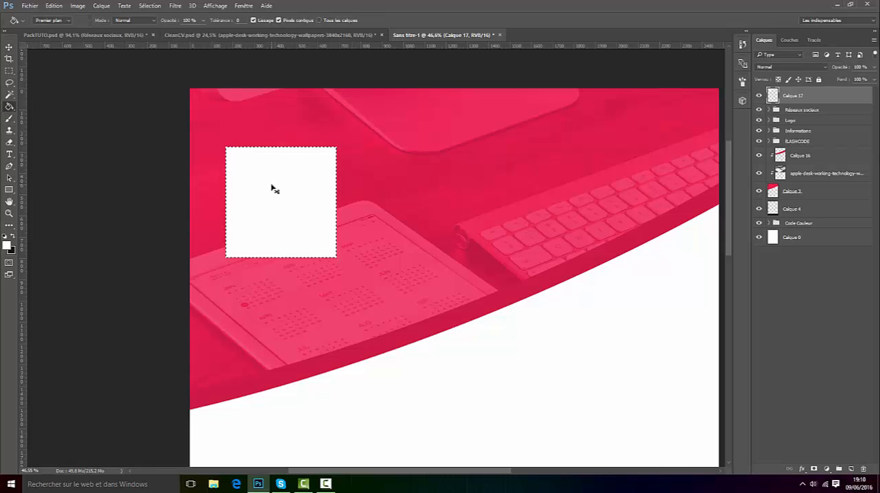
{"action": "key", "text": "ctrl+d"}
{"action": "left_click", "coordinate": [9, 47]}
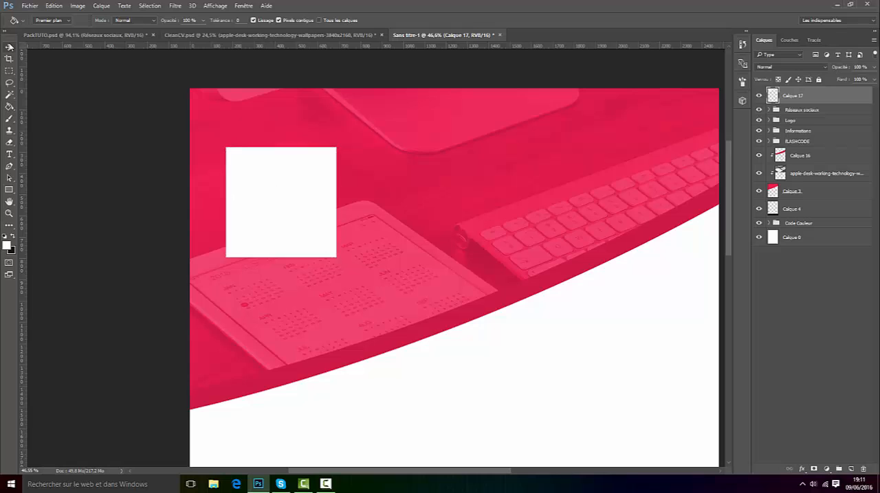
{"action": "left_click_drag", "start_coordinate": [281, 198], "coordinate": [283, 175]}
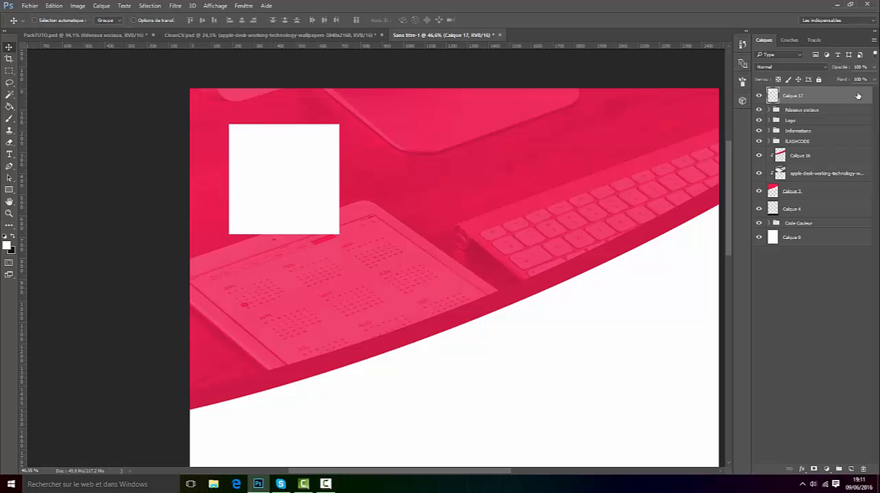
Step: Set the white square layer's fill to 0% and enable an inside Stroke (Contour) effect in its layer style
{"action": "left_click_drag", "start_coordinate": [845, 80], "coordinate": [776, 75]}
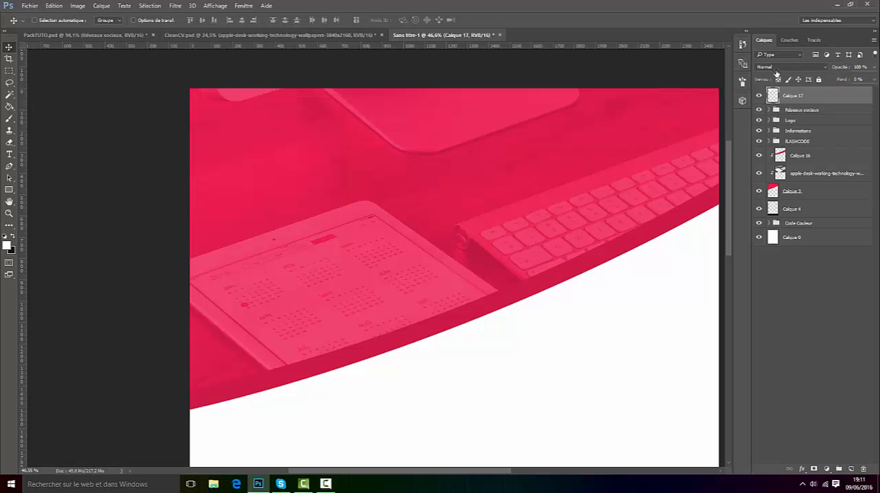
{"action": "right_click", "coordinate": [808, 98]}
{"action": "left_click", "coordinate": [718, 68]}
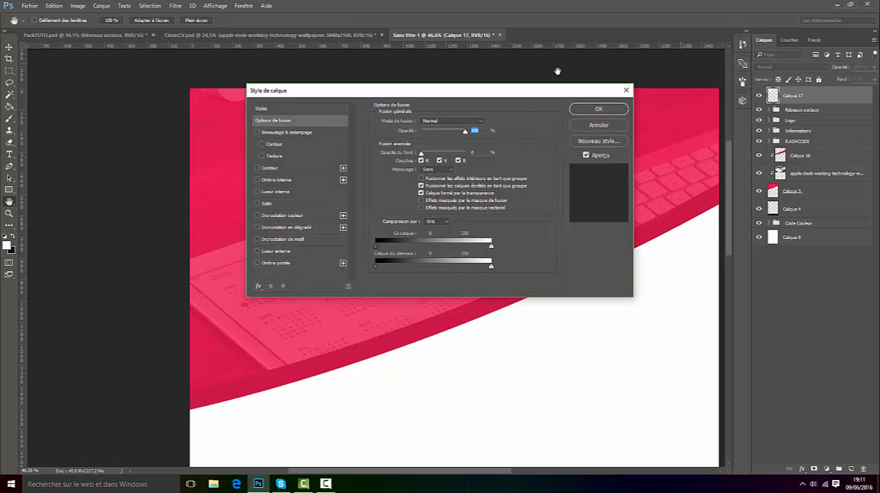
{"action": "left_click", "coordinate": [261, 169]}
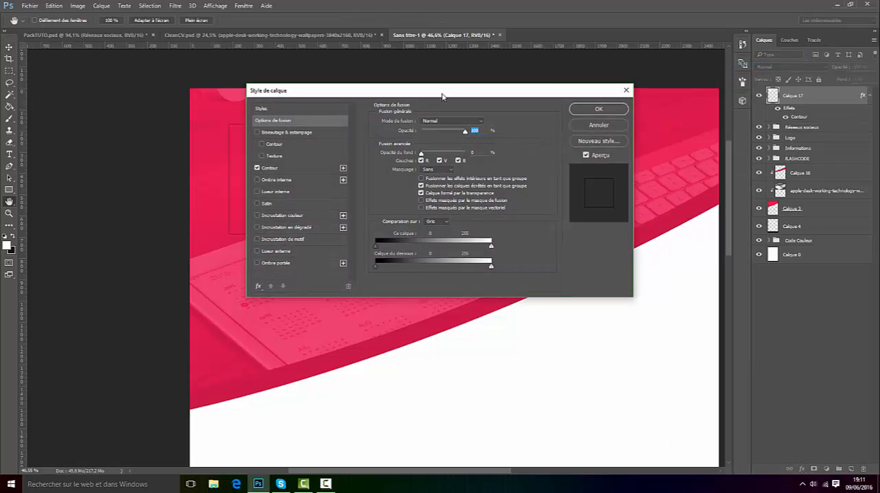
{"action": "left_click_drag", "start_coordinate": [442, 94], "coordinate": [492, 235]}
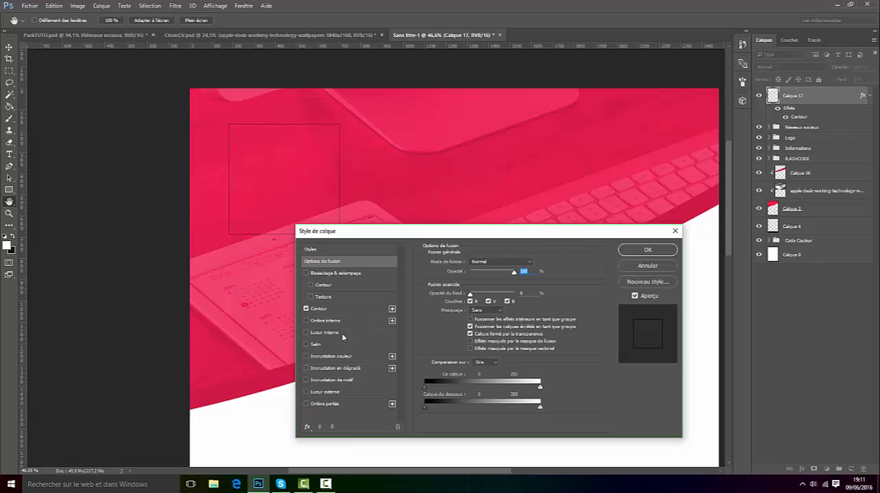
{"action": "left_click", "coordinate": [318, 309]}
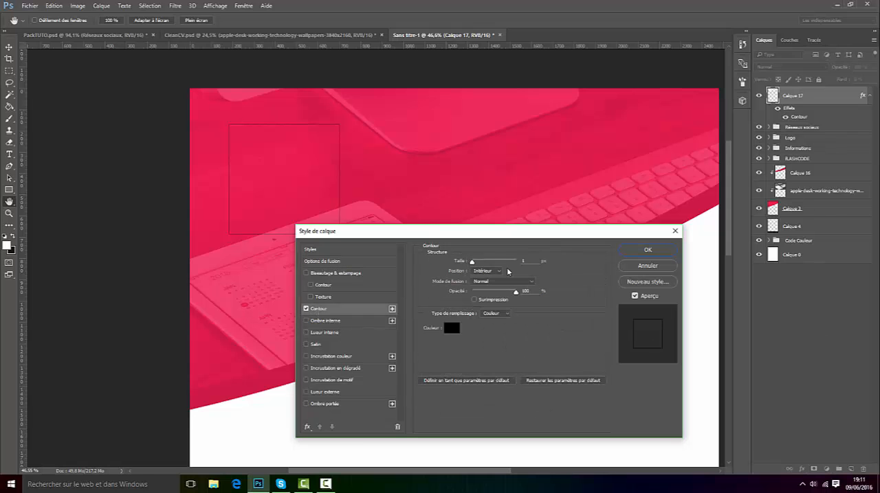
Step: Set the square's stroke colour to white and its size to 20 px, and apply the layer style
{"action": "left_click", "coordinate": [451, 330]}
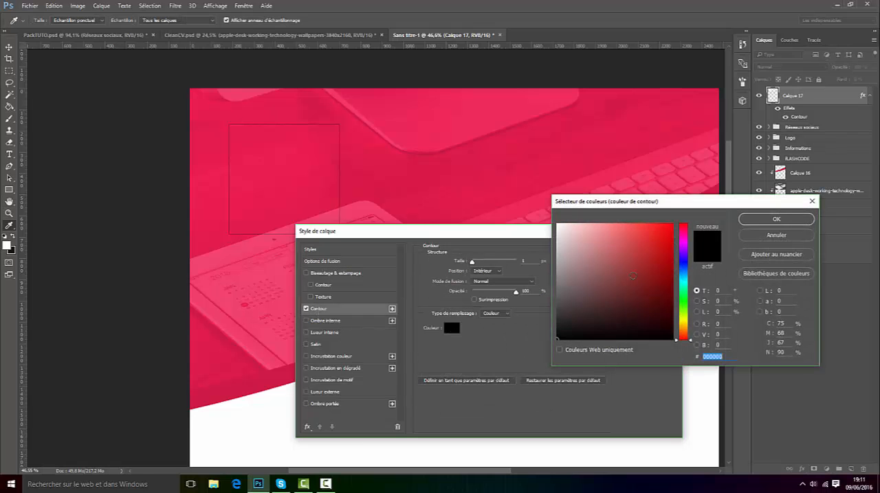
{"action": "left_click", "coordinate": [558, 223]}
{"action": "left_click", "coordinate": [756, 222]}
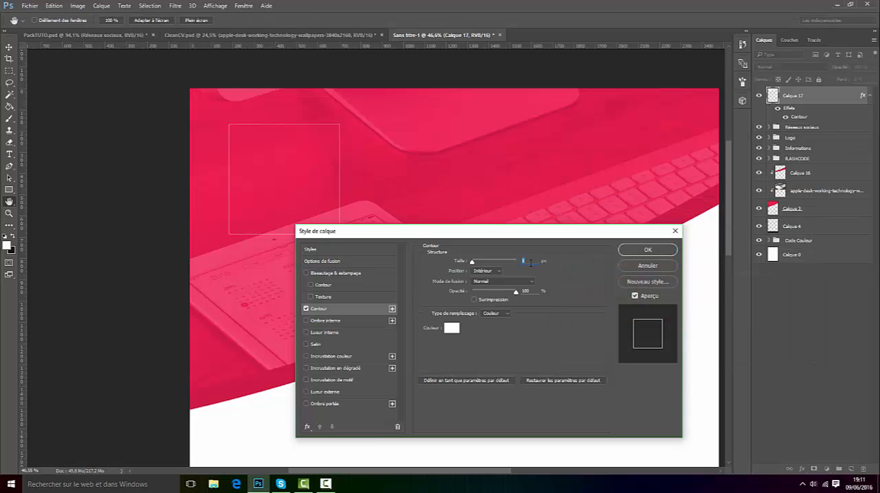
{"action": "scroll", "coordinate": [530, 264], "scroll_direction": "up", "scroll_amount": 20}
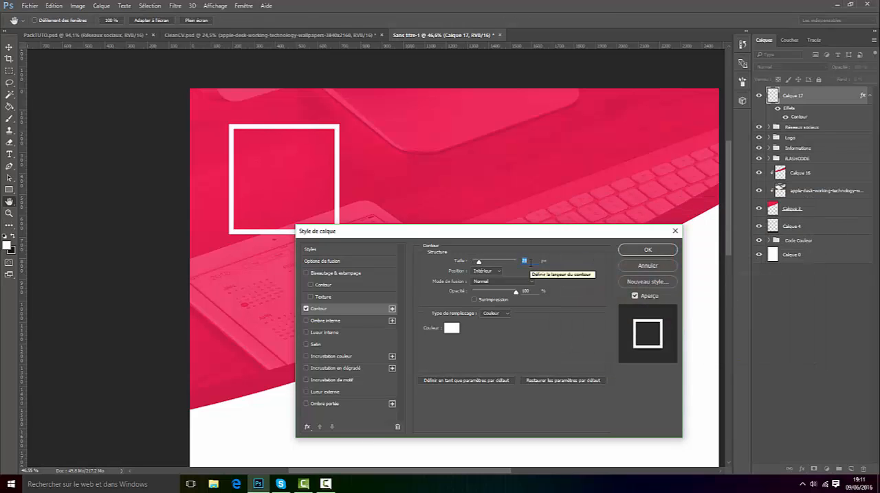
{"action": "scroll", "coordinate": [531, 263], "scroll_direction": "down", "scroll_amount": 3}
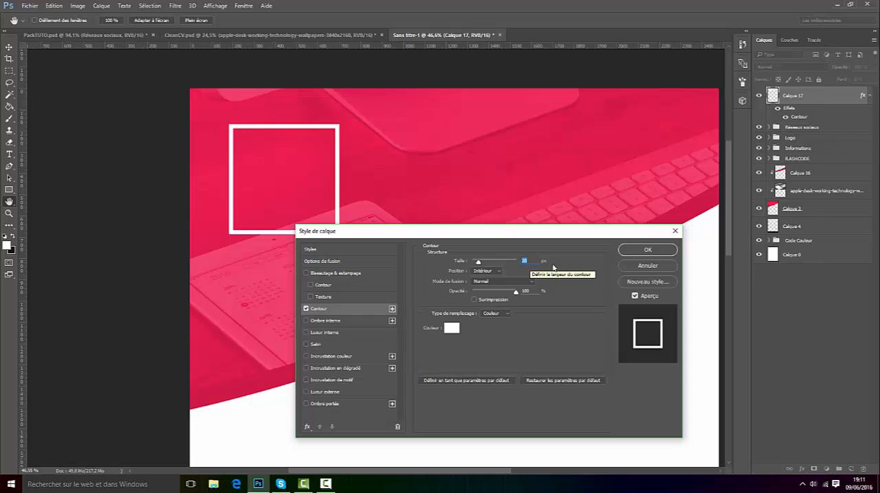
{"action": "left_click", "coordinate": [635, 249]}
Step: Reopen the photo frame's stroke effect and thin the stroke to about 13 px
{"action": "scroll", "coordinate": [301, 239], "scroll_direction": "down", "scroll_amount": 7}
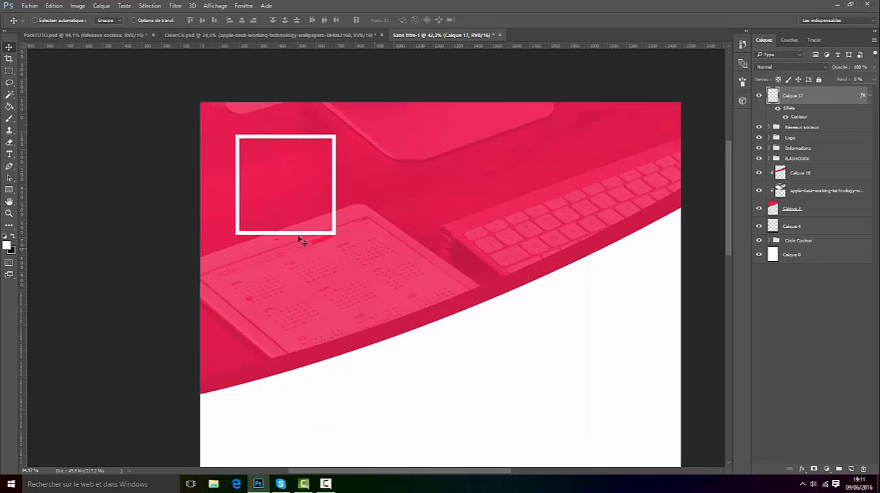
{"action": "scroll", "coordinate": [295, 116], "scroll_direction": "up", "scroll_amount": 9}
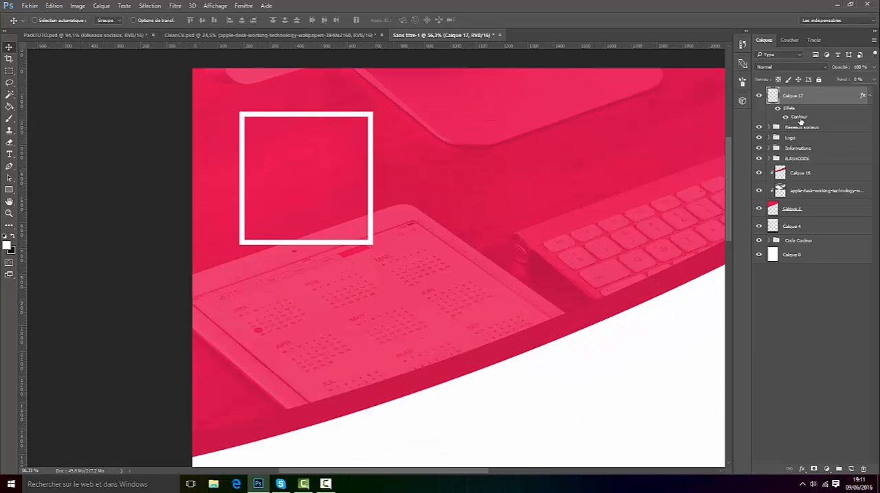
{"action": "double_click", "coordinate": [799, 120]}
{"action": "scroll", "coordinate": [543, 262], "scroll_direction": "down", "scroll_amount": 2}
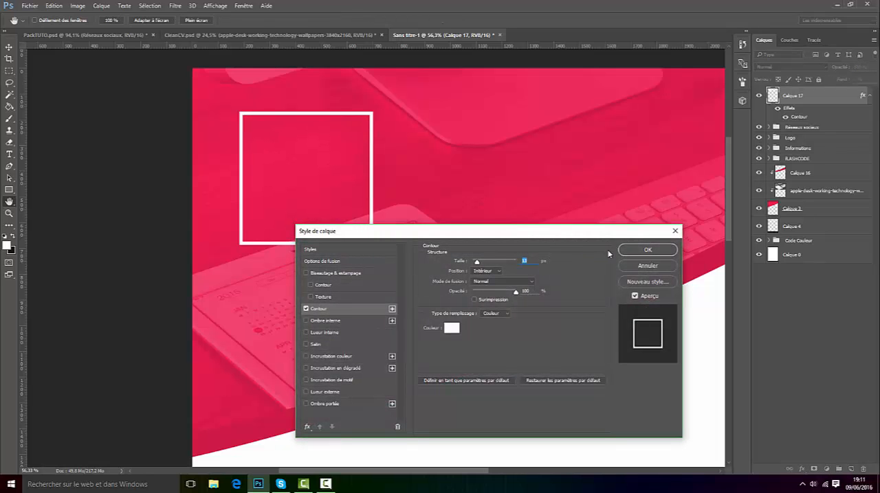
{"action": "left_click", "coordinate": [635, 249]}
{"action": "scroll", "coordinate": [418, 226], "scroll_direction": "down", "scroll_amount": 4}
{"action": "scroll", "coordinate": [435, 147], "scroll_direction": "up", "scroll_amount": 5}
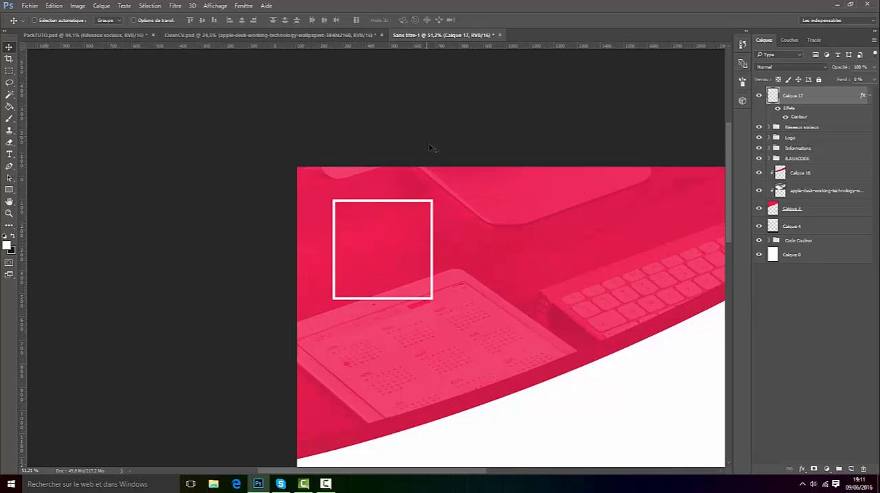
Step: Add a text box above the white photo frame and enter CURICULUM VITEA in white Myriad Pro Bold
{"action": "key", "text": "t"}
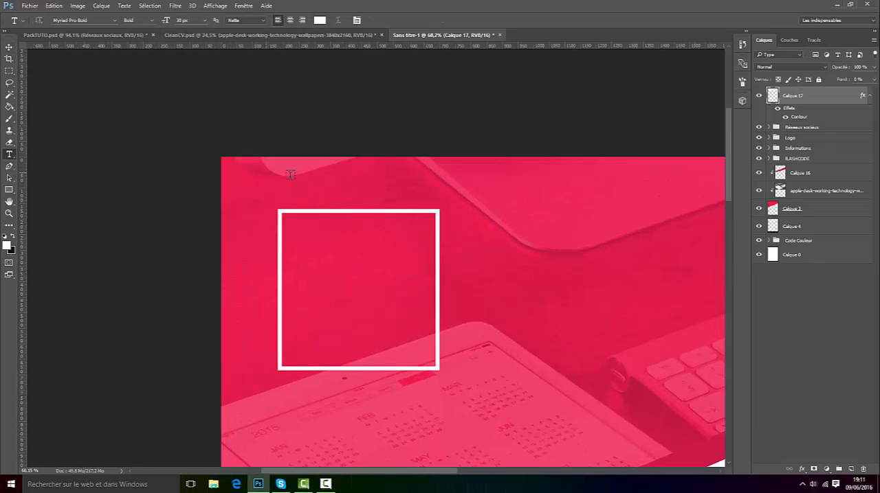
{"action": "left_click_drag", "start_coordinate": [291, 176], "coordinate": [597, 208]}
{"action": "scroll", "coordinate": [371, 194], "scroll_direction": "up", "scroll_amount": 2}
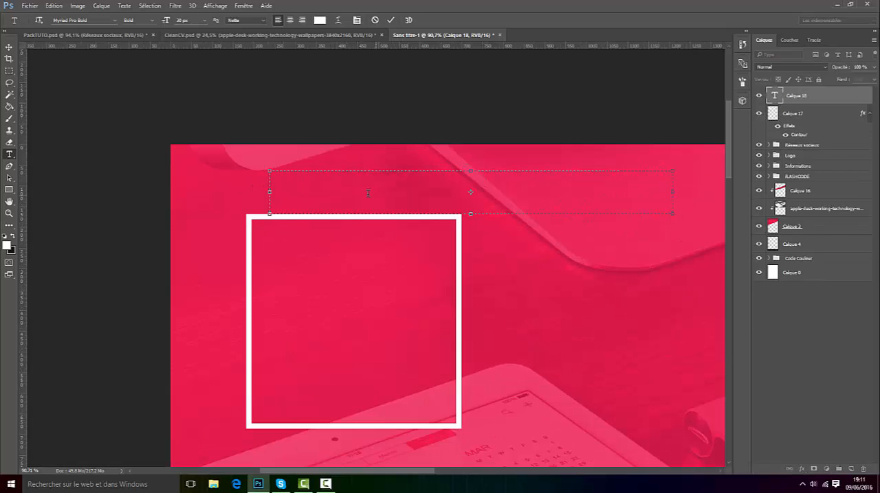
{"action": "type", "text": "CURICULUM VITEA"}
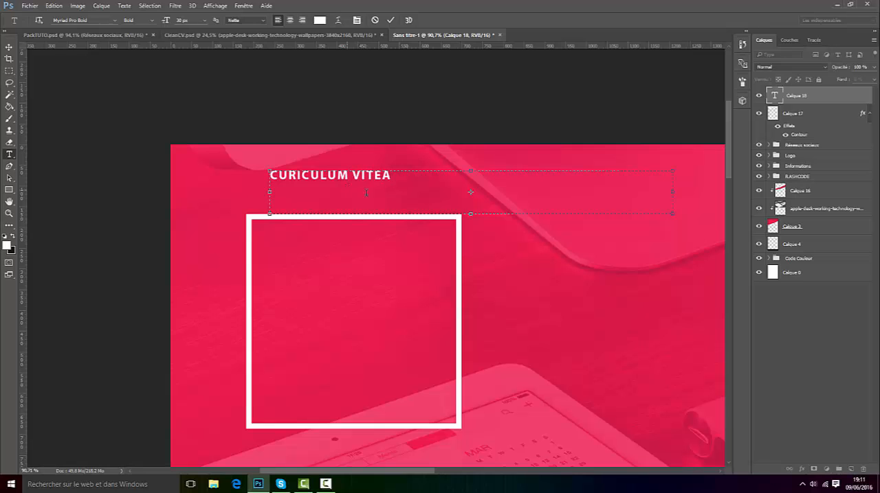
{"action": "left_click", "coordinate": [390, 20]}
Step: Check the heading's spelling against CleanCV.psd and correct the text above the frame to CURRICULUM VITEA
{"action": "left_click", "coordinate": [215, 33]}
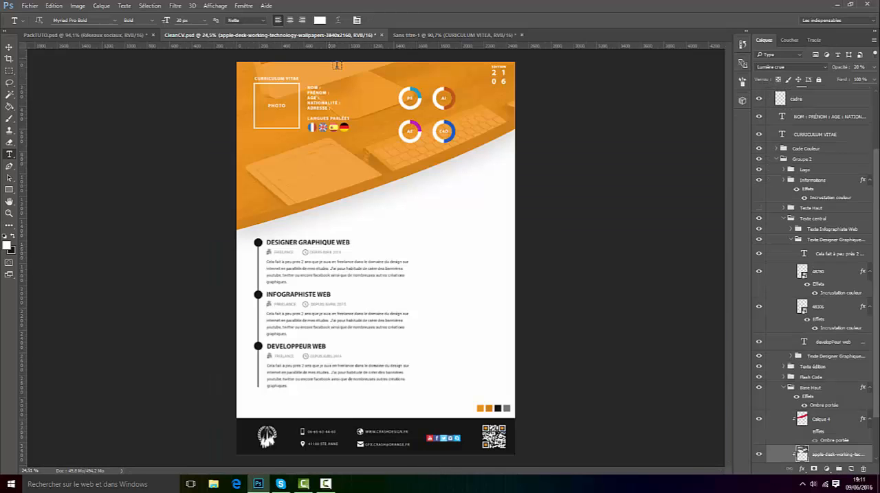
{"action": "scroll", "coordinate": [364, 64], "scroll_direction": "up", "scroll_amount": 2}
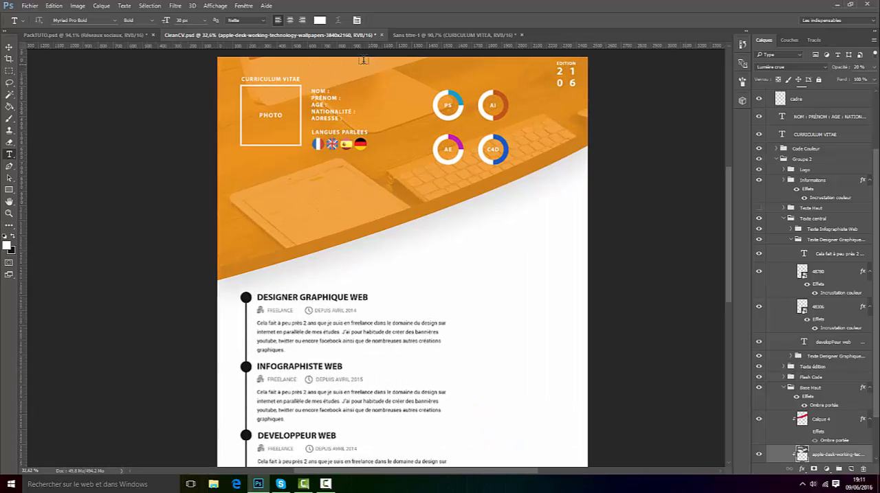
{"action": "left_click", "coordinate": [440, 34]}
{"action": "left_click", "coordinate": [296, 192]}
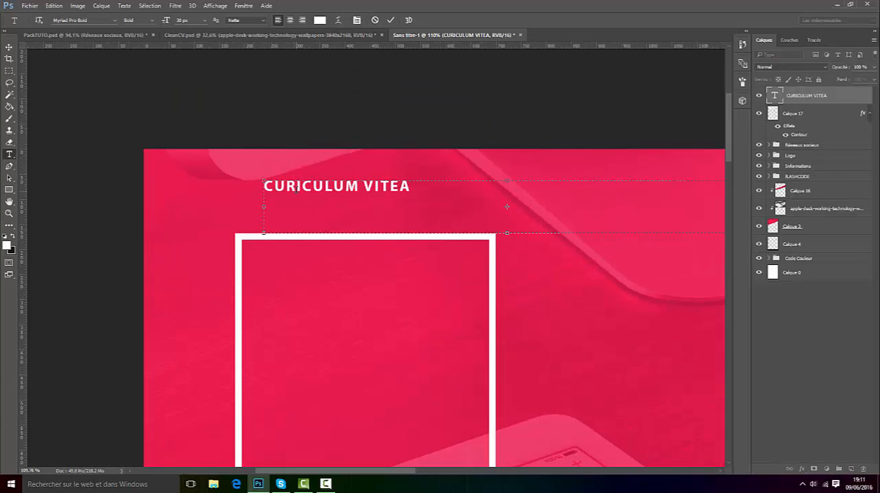
{"action": "scroll", "coordinate": [494, 191], "scroll_direction": "down", "scroll_amount": 5}
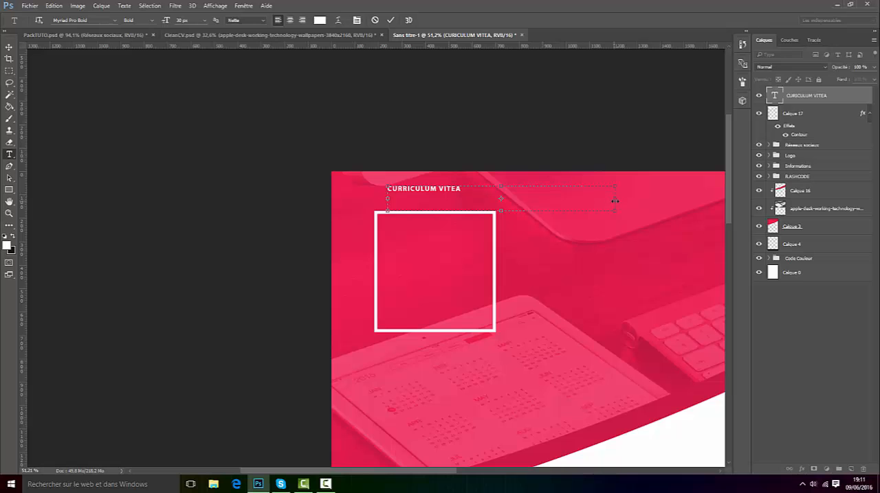
{"action": "left_click", "coordinate": [340, 35]}
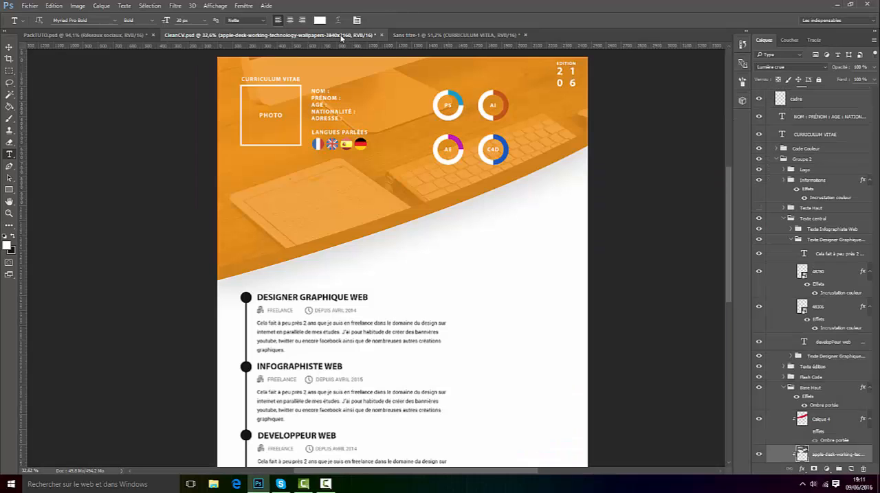
{"action": "left_click", "coordinate": [419, 35]}
{"action": "scroll", "coordinate": [426, 110], "scroll_direction": "up", "scroll_amount": 4}
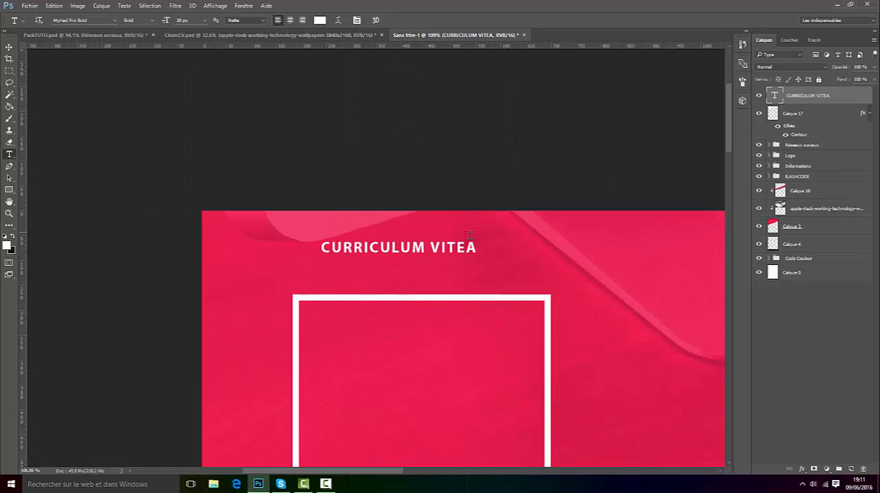
Step: Correct the heading above the photo frame to CURRICULUM VITAE and shrink its text box to fit the line
{"action": "key", "text": "shift+Left"}
{"action": "key", "text": "shift+Left"}
{"action": "type", "text": "AE"}
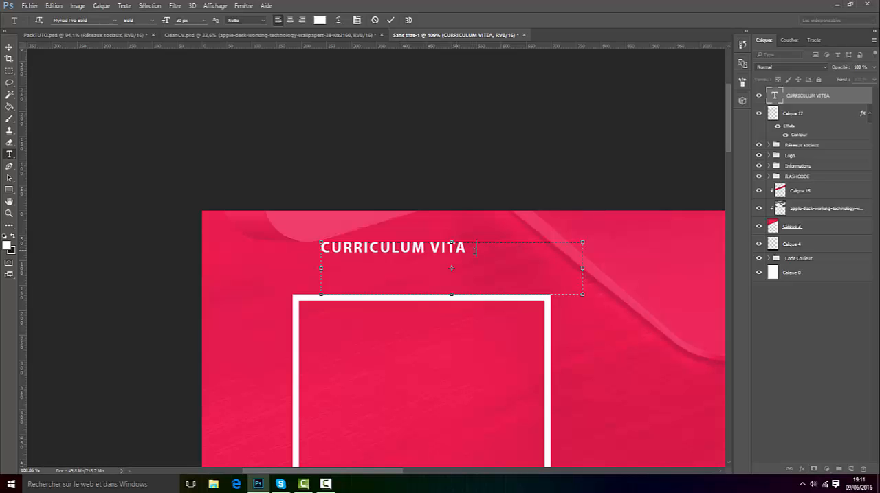
{"action": "left_click_drag", "start_coordinate": [582, 294], "coordinate": [479, 257]}
{"action": "key", "text": "ctrl+a"}
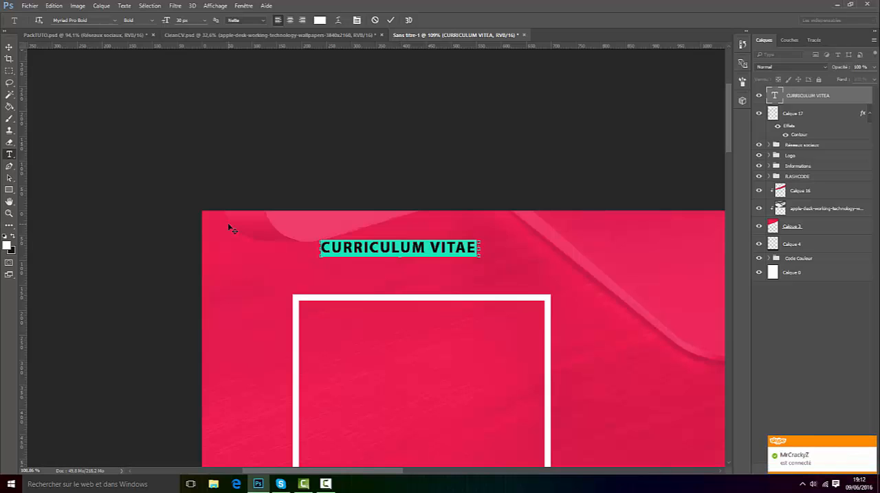
{"action": "left_click", "coordinate": [390, 20]}
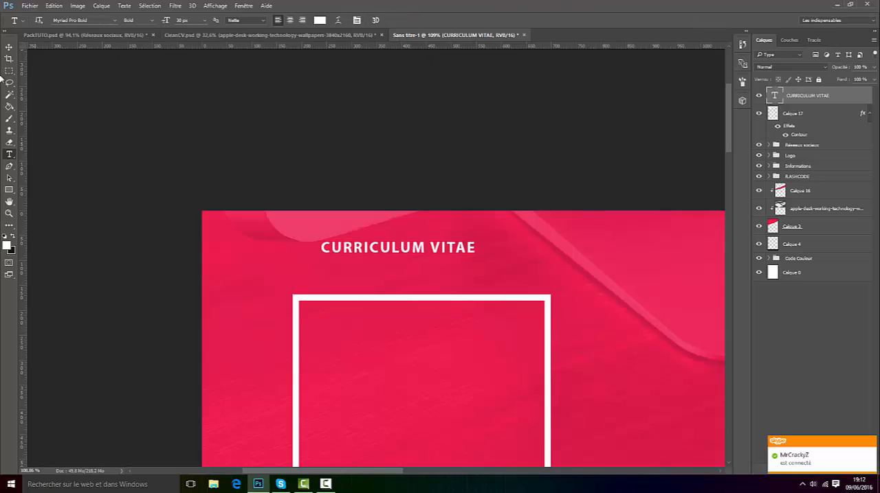
Step: Toggle the display of extras and move the CURRICULUM VITAE heading so it sits centred just above the photo frame
{"action": "key", "text": "v"}
{"action": "left_click", "coordinate": [215, 6]}
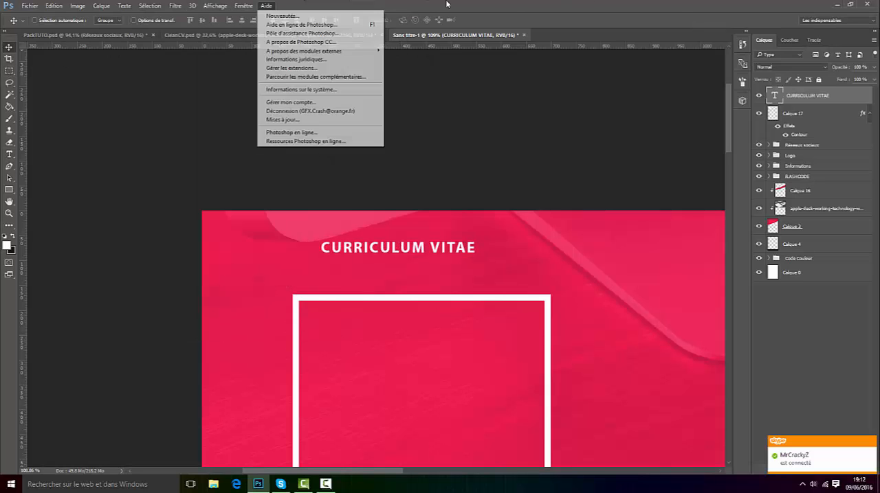
{"action": "left_click", "coordinate": [266, 6]}
{"action": "left_click", "coordinate": [209, 4]}
{"action": "left_click", "coordinate": [243, 147]}
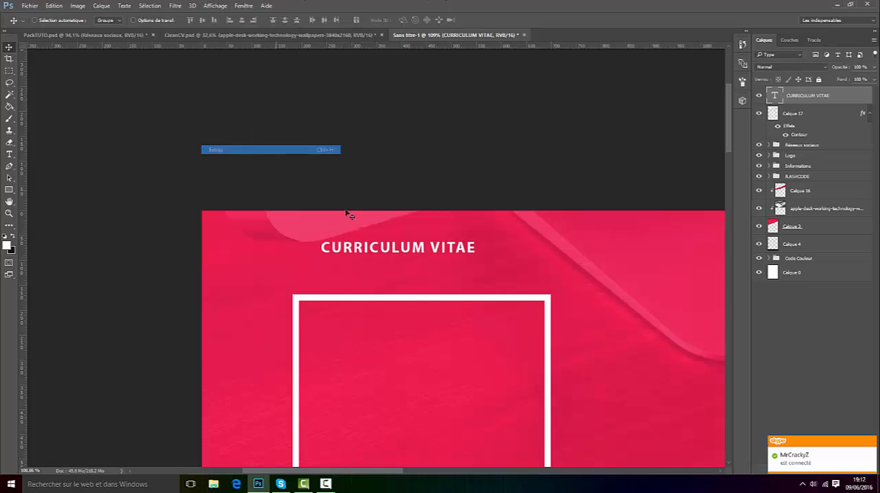
{"action": "left_click_drag", "start_coordinate": [410, 274], "coordinate": [432, 304]}
{"action": "scroll", "coordinate": [464, 326], "scroll_direction": "down", "scroll_amount": 1}
{"action": "scroll", "coordinate": [465, 330], "scroll_direction": "down", "scroll_amount": 2}
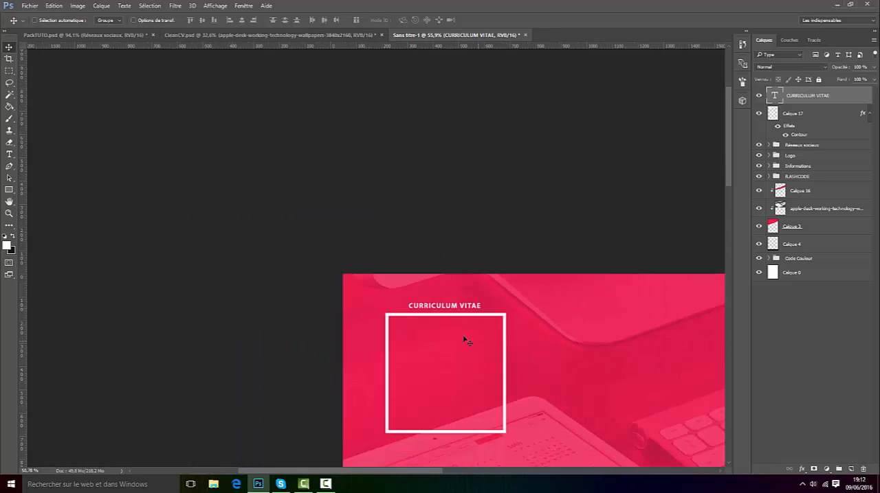
Step: Duplicate the CURRICULUM VITAE heading into the middle of the photo frame and replace the copy's text with PHOTO
{"action": "scroll", "coordinate": [490, 434], "scroll_direction": "up", "scroll_amount": 2}
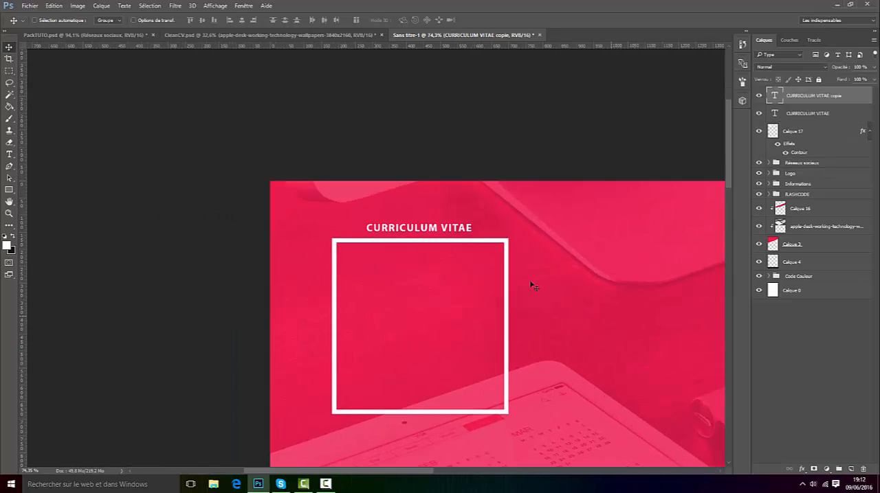
{"action": "left_click_drag", "start_coordinate": [462, 235], "coordinate": [461, 343]}
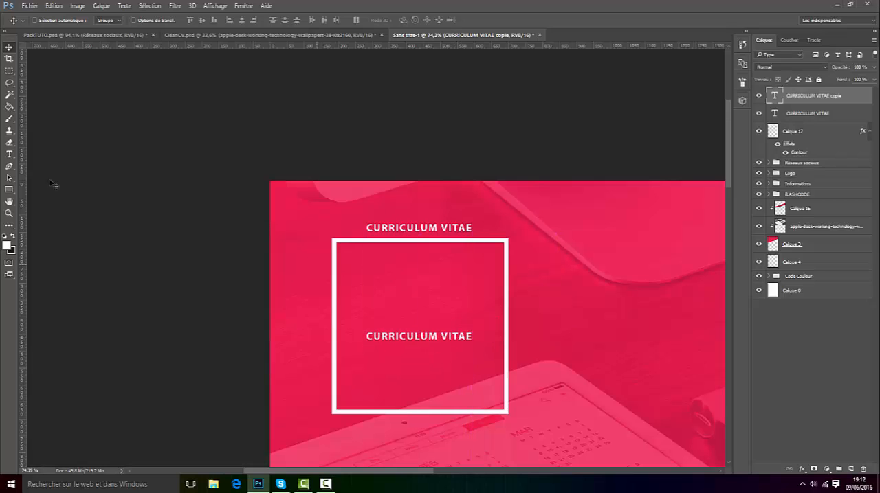
{"action": "left_click", "coordinate": [9, 155]}
{"action": "scroll", "coordinate": [493, 348], "scroll_direction": "up", "scroll_amount": 2}
{"action": "left_click", "coordinate": [346, 305]}
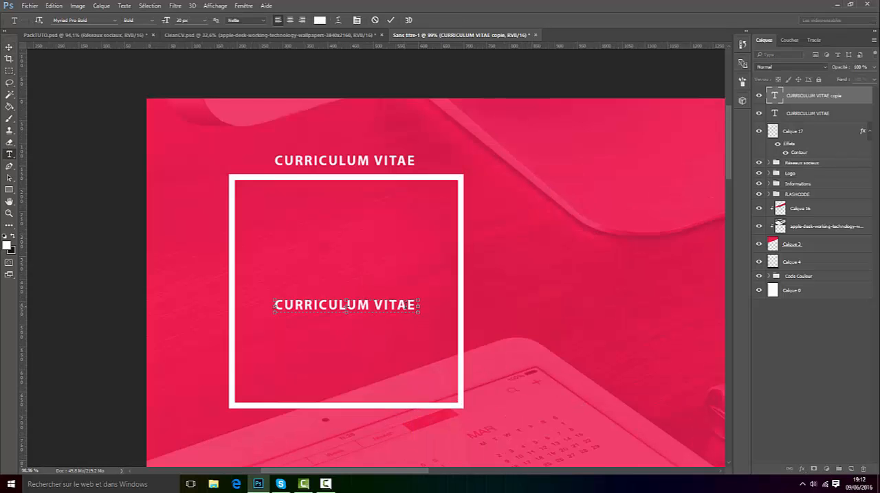
{"action": "key", "text": "ctrl+a"}
{"action": "type", "text": "PHOTO"}
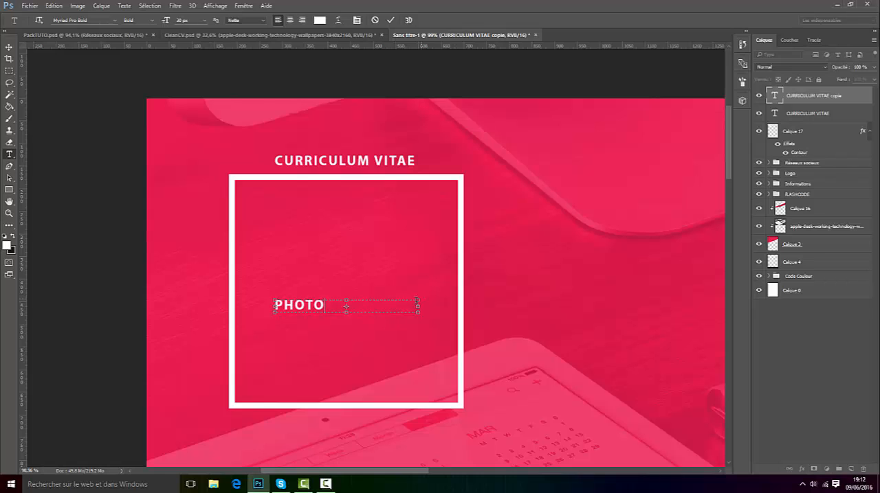
Step: Set the PHOTO text to 40 px and fit its text box closely around the word
{"action": "left_click_drag", "start_coordinate": [418, 307], "coordinate": [373, 332]}
{"action": "key", "text": "ctrl+a"}
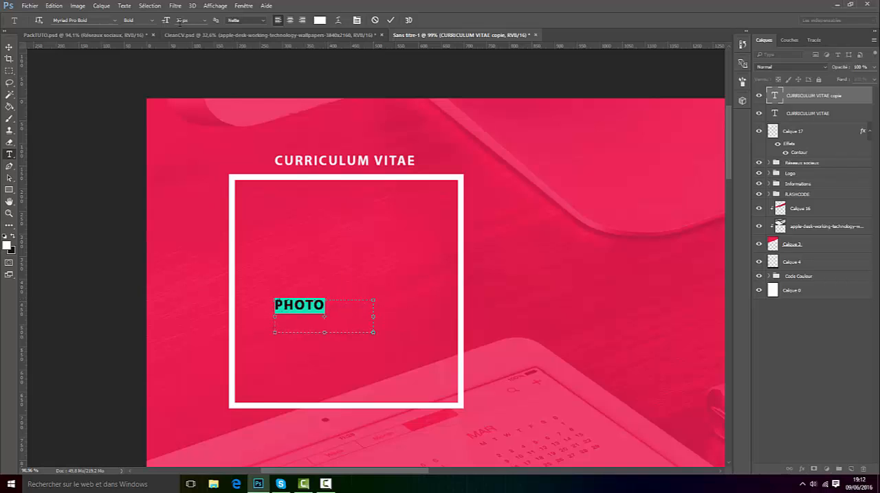
{"action": "left_click", "coordinate": [165, 18]}
{"action": "scroll", "coordinate": [181, 20], "scroll_direction": "up", "scroll_amount": 15}
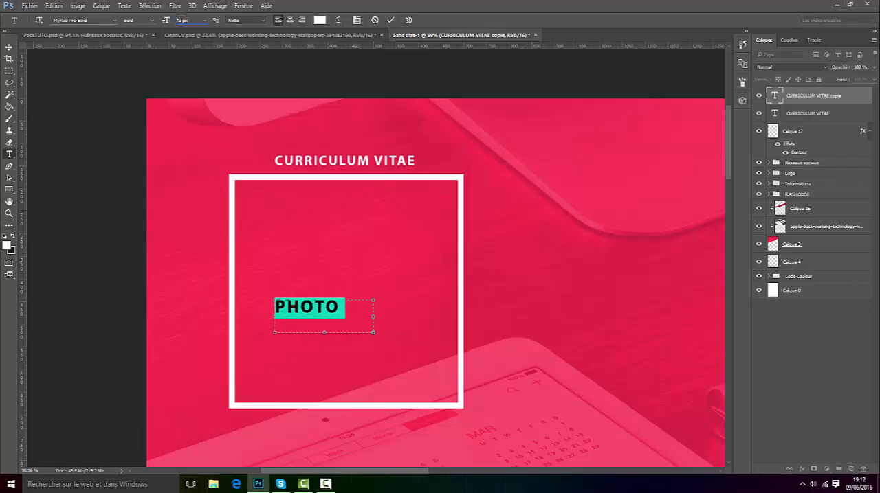
{"action": "scroll", "coordinate": [195, 23], "scroll_direction": "down", "scroll_amount": 5}
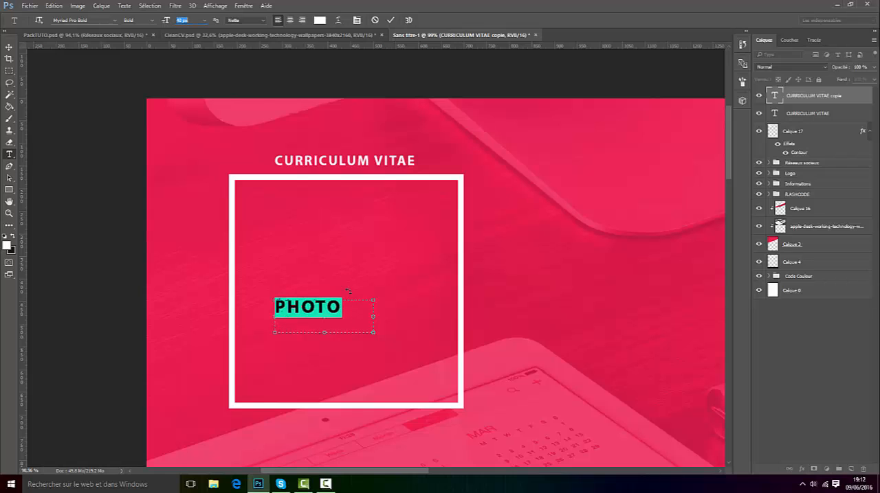
{"action": "left_click_drag", "start_coordinate": [374, 333], "coordinate": [352, 302]}
{"action": "left_click", "coordinate": [390, 20]}
Step: Nudge the PHOTO label to the left to centre it inside the white frame
{"action": "key", "text": "v"}
{"action": "key", "text": "Left"}
{"action": "key", "text": "Left"}
{"action": "key", "text": "Left"}
{"action": "key", "text": "Left"}
{"action": "key", "text": "Left"}
{"action": "key", "text": "Left"}
{"action": "key", "text": "Left"}
{"action": "key", "text": "Left"}
{"action": "key", "text": "Left"}
Step: Review the whole page and compare its header with the header layout in CleanCV.psd
{"action": "scroll", "coordinate": [383, 329], "scroll_direction": "down", "scroll_amount": 3}
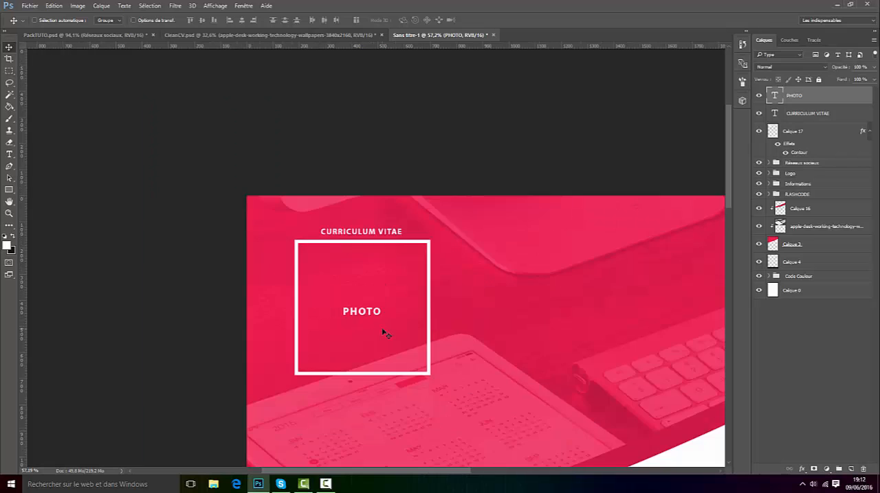
{"action": "scroll", "coordinate": [384, 332], "scroll_direction": "down", "scroll_amount": 2}
{"action": "scroll", "coordinate": [430, 349], "scroll_direction": "down", "scroll_amount": 1}
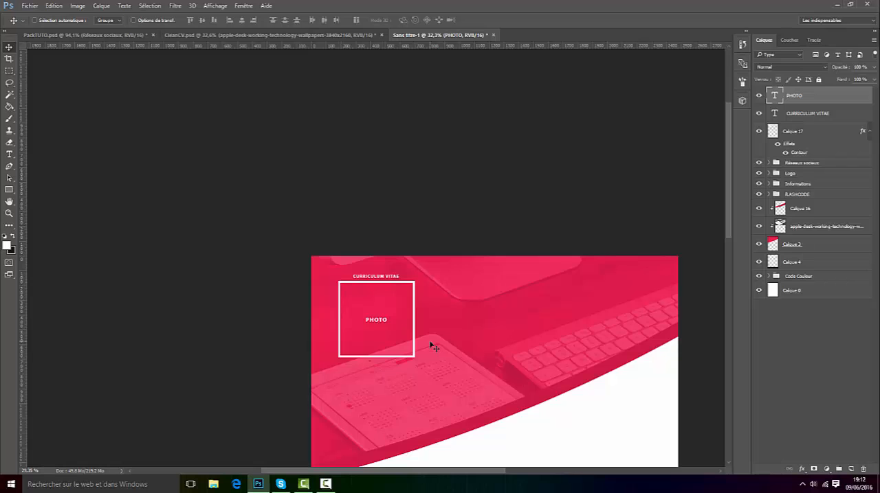
{"action": "scroll", "coordinate": [426, 336], "scroll_direction": "down", "scroll_amount": 4}
{"action": "scroll", "coordinate": [371, 75], "scroll_direction": "up", "scroll_amount": 3}
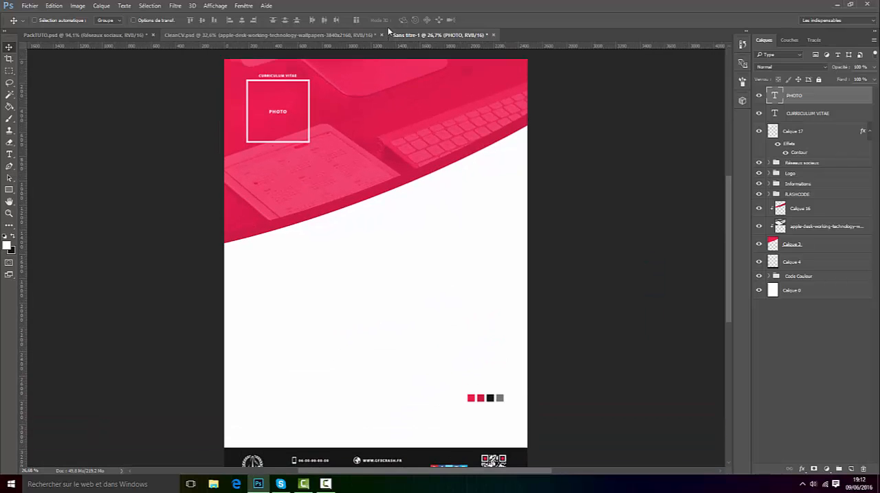
{"action": "scroll", "coordinate": [387, 27], "scroll_direction": "up", "scroll_amount": 5}
{"action": "left_click_drag", "start_coordinate": [727, 204], "coordinate": [716, 160]}
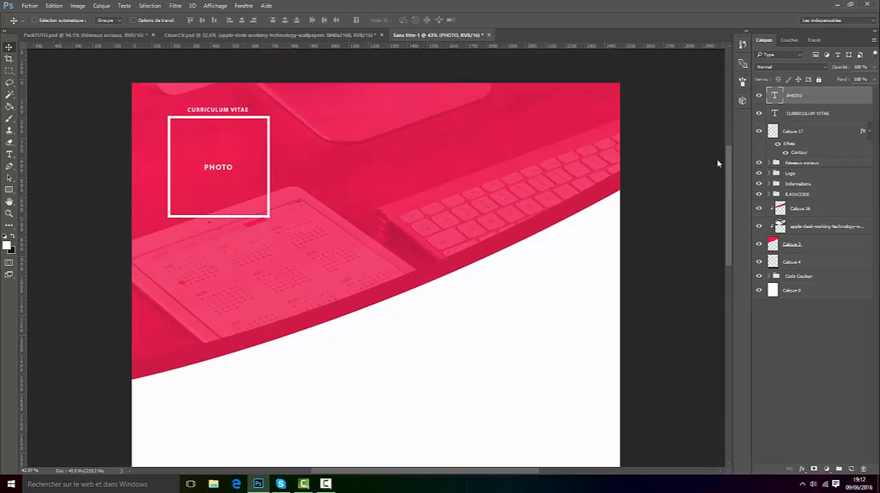
{"action": "left_click", "coordinate": [293, 37]}
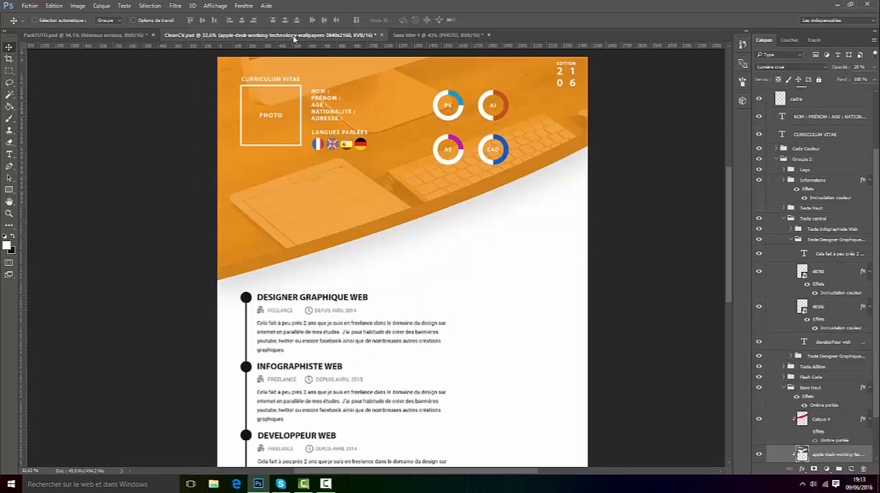
{"action": "left_click", "coordinate": [433, 35]}
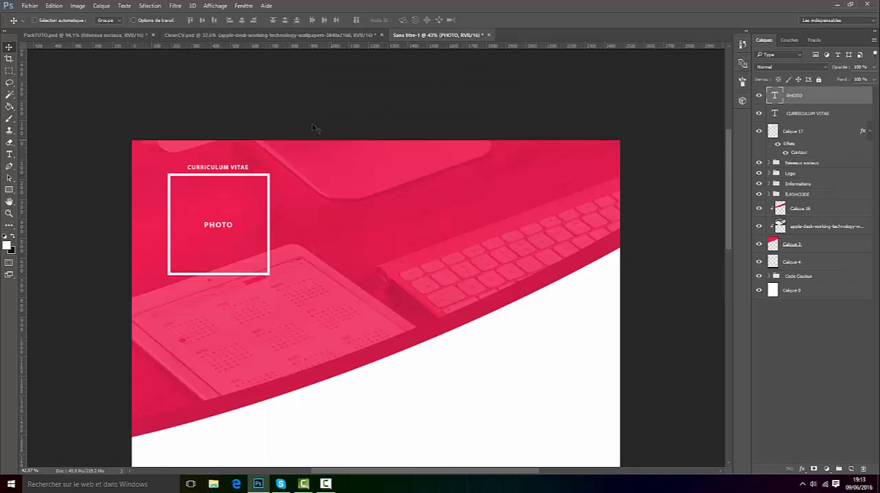
Step: Duplicate the CURRICULUM VITAE text layer, place the copy to the right of the photo frame and enlarge its text box
{"action": "scroll", "coordinate": [128, 188], "scroll_direction": "up", "scroll_amount": 2}
{"action": "scroll", "coordinate": [228, 164], "scroll_direction": "up", "scroll_amount": 1}
{"action": "left_click", "coordinate": [834, 114]}
{"action": "key", "text": "ctrl+j"}
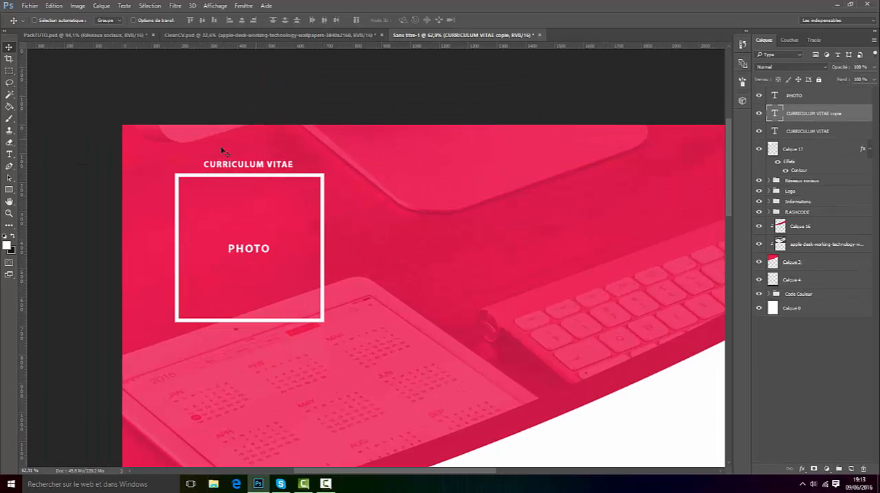
{"action": "left_click_drag", "start_coordinate": [278, 176], "coordinate": [595, 375]}
{"action": "left_click", "coordinate": [10, 154]}
{"action": "scroll", "coordinate": [410, 224], "scroll_direction": "up", "scroll_amount": 1}
{"action": "left_click", "coordinate": [409, 224]}
{"action": "left_click_drag", "start_coordinate": [464, 224], "coordinate": [343, 228]}
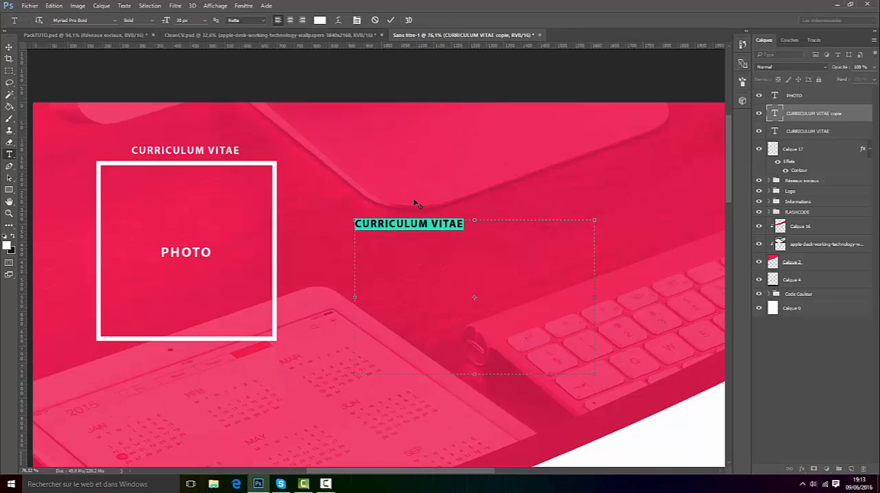
Step: Replace the copied text with the lines NOM : and PRÉNOM :, using an accented capital É
{"action": "type", "text": "NOM"}
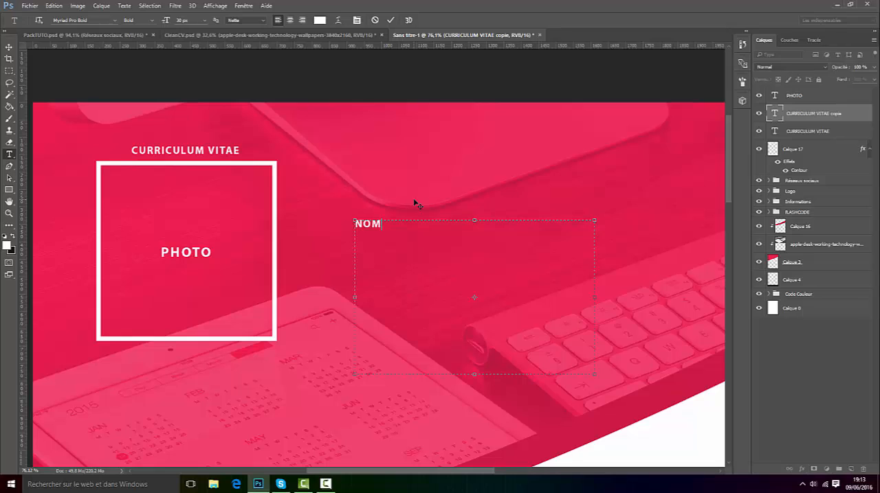
{"action": "type", "text": " : PRENOM :"}
{"action": "left_click_drag", "start_coordinate": [370, 237], "coordinate": [380, 246]}
{"action": "type", "text": "É"}
Step: Add the lines ADRESSE : and NATIONALITÉ : below PRÉNOM : and commit the text
{"action": "scroll", "coordinate": [356, 240], "scroll_direction": "up", "scroll_amount": 3}
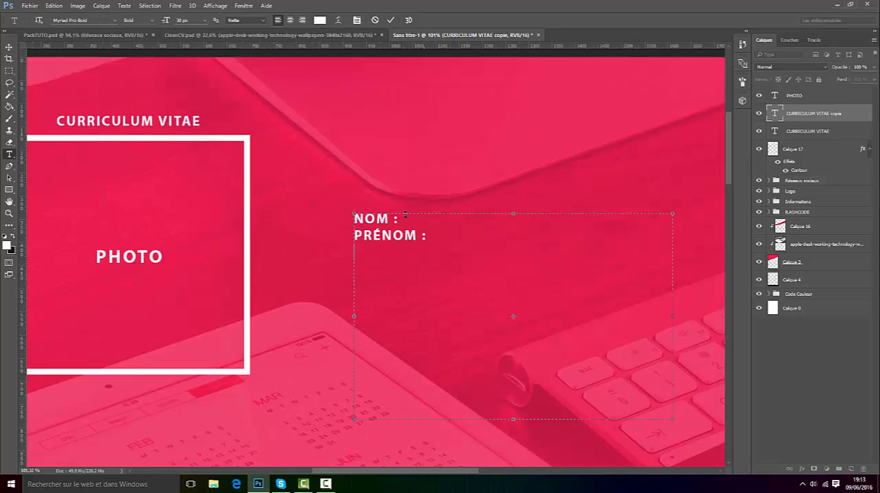
{"action": "type", "text": "ADRESSE :"}
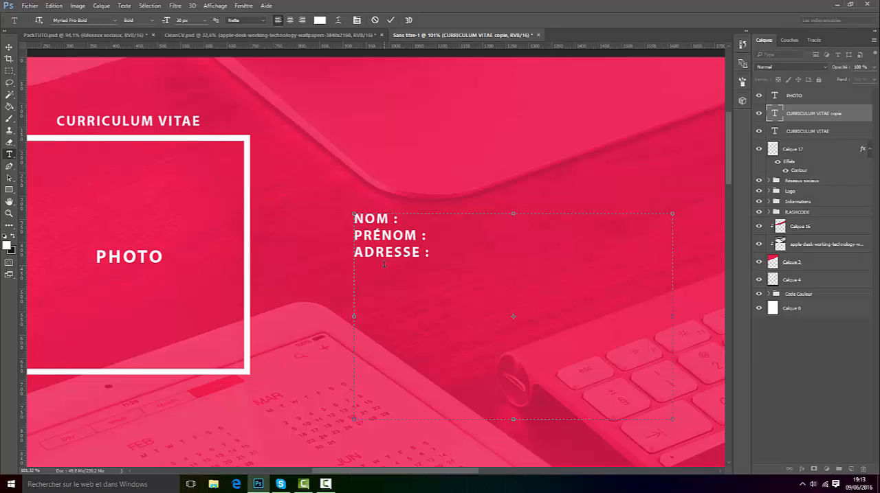
{"action": "key", "text": "Return"}
{"action": "type", "text": "NATIONALI"}
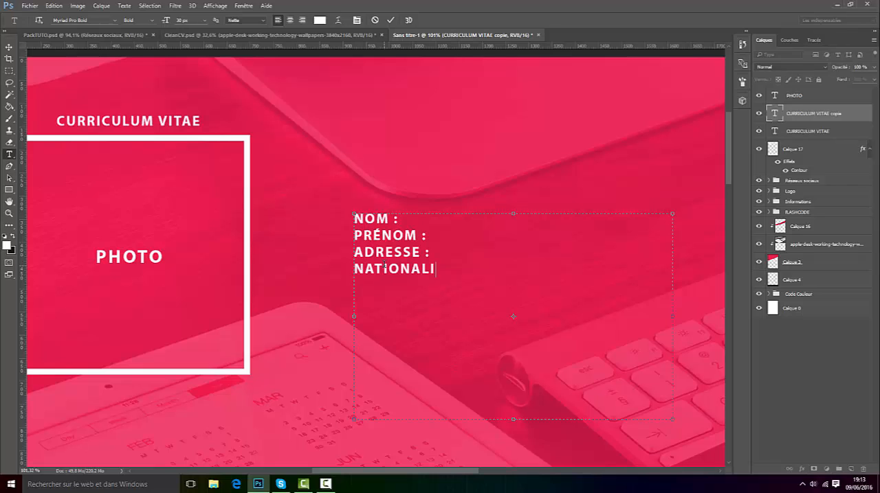
{"action": "type", "text": "T2"}
{"action": "key", "text": "BackSpace"}
{"action": "left_click", "coordinate": [390, 20]}
Step: Check the personal details list in CleanCV.psd and insert the line AGE : between PRÉNOM : and ADRESSE :
{"action": "left_click", "coordinate": [203, 36]}
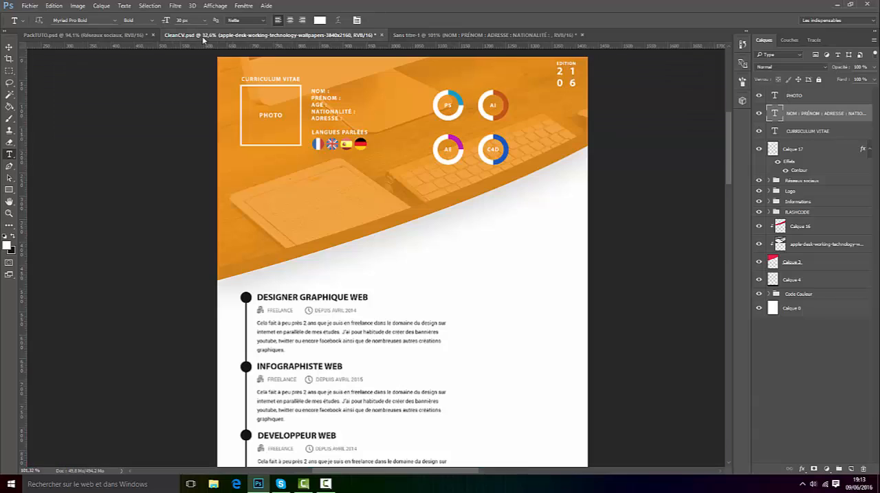
{"action": "left_click", "coordinate": [406, 35]}
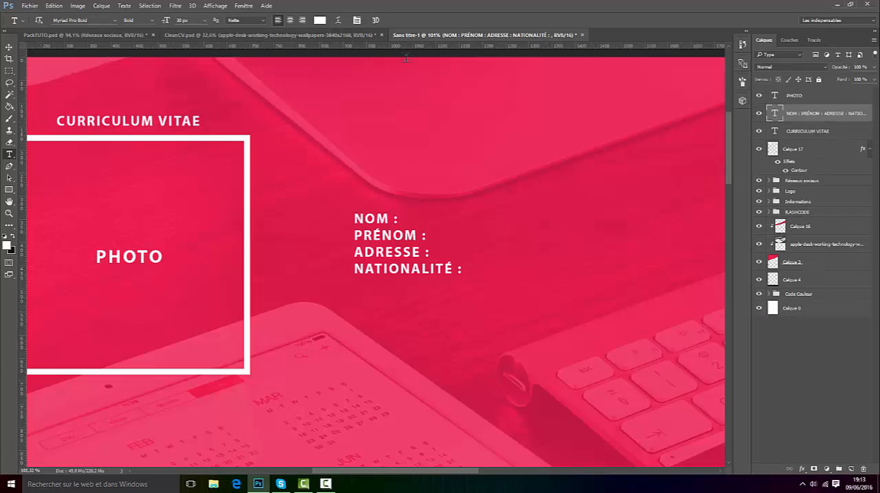
{"action": "left_click", "coordinate": [407, 253]}
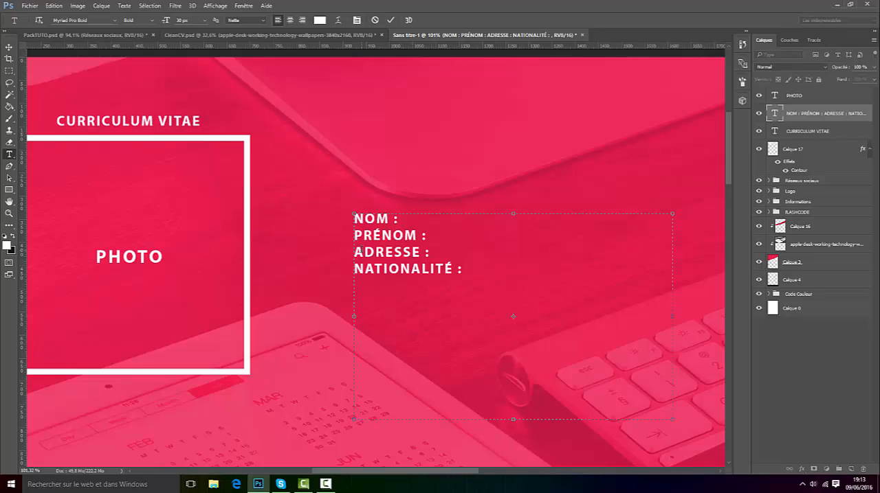
{"action": "key", "text": "Return"}
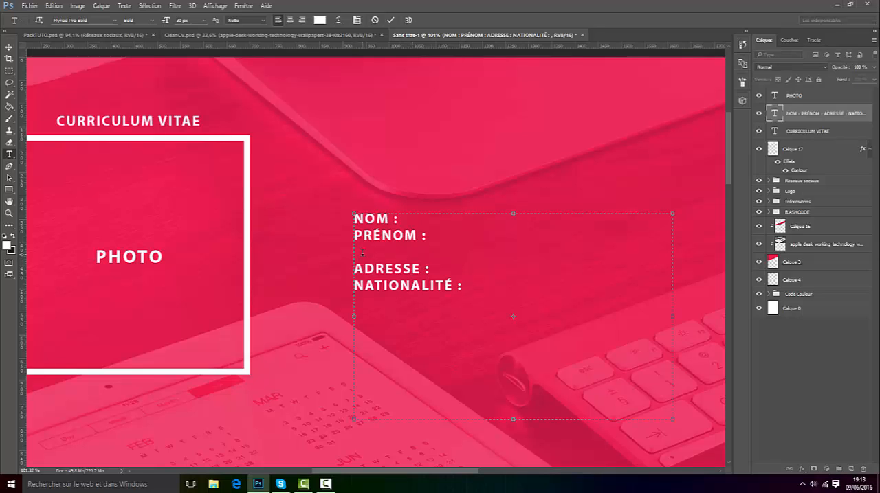
{"action": "type", "text": "A"}
{"action": "type", "text": "GE §"}
Step: Set all five lines of the personal details text to 35 px and commit the change
{"action": "key", "text": "ctrl+a"}
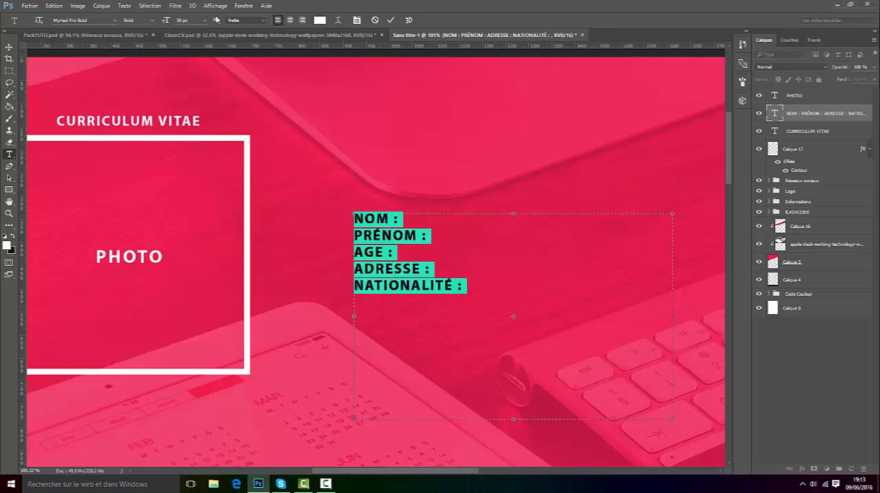
{"action": "left_click_drag", "start_coordinate": [183, 20], "coordinate": [165, 23]}
{"action": "scroll", "coordinate": [180, 24], "scroll_direction": "up", "scroll_amount": 5}
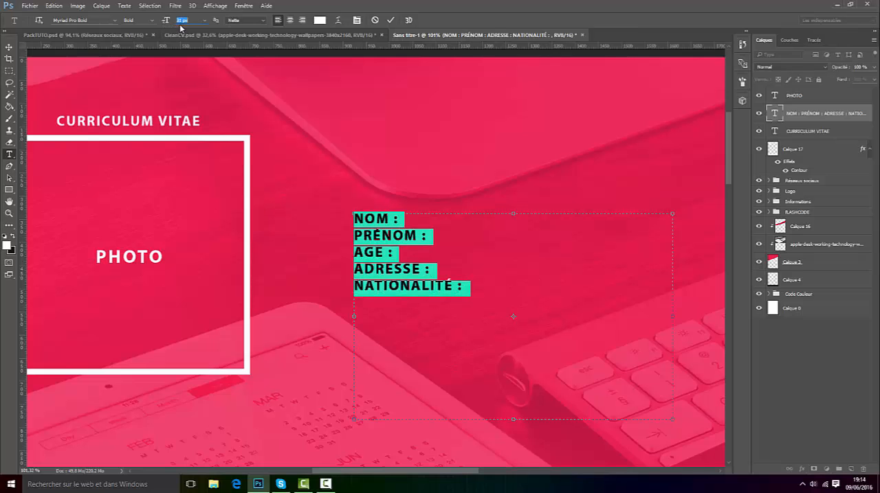
{"action": "left_click", "coordinate": [530, 284]}
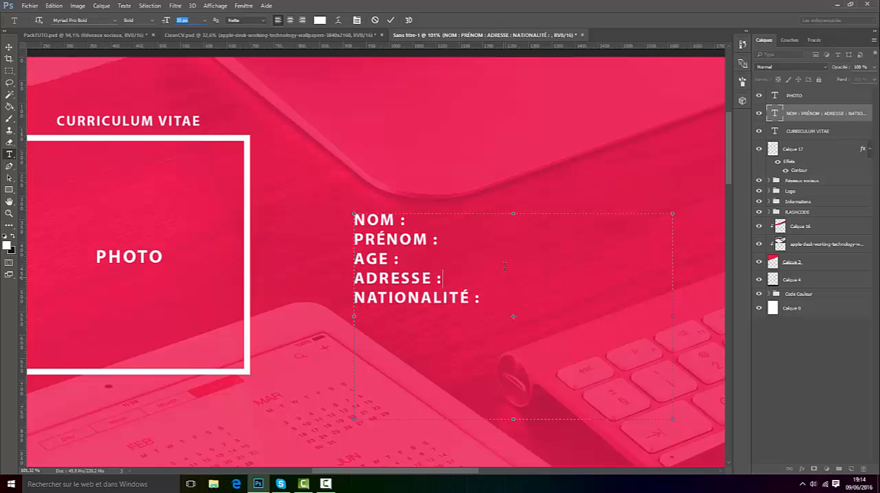
{"action": "left_click", "coordinate": [391, 20]}
Step: Move the personal details text next to the photo frame's right edge, aligned near the frame's top
{"action": "left_click", "coordinate": [9, 48]}
{"action": "scroll", "coordinate": [394, 240], "scroll_direction": "down", "scroll_amount": 3}
{"action": "left_click_drag", "start_coordinate": [409, 263], "coordinate": [364, 205]}
{"action": "scroll", "coordinate": [393, 235], "scroll_direction": "down", "scroll_amount": 3}
{"action": "scroll", "coordinate": [394, 235], "scroll_direction": "down", "scroll_amount": 2}
{"action": "scroll", "coordinate": [378, 218], "scroll_direction": "up", "scroll_amount": 4}
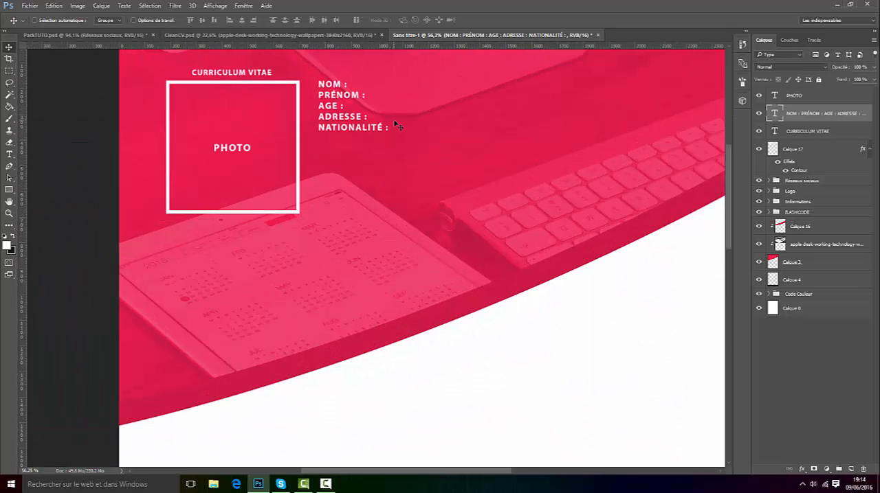
Step: Review the full page and compare the header's remaining elements with CleanCV.psd
{"action": "scroll", "coordinate": [396, 126], "scroll_direction": "down", "scroll_amount": 4}
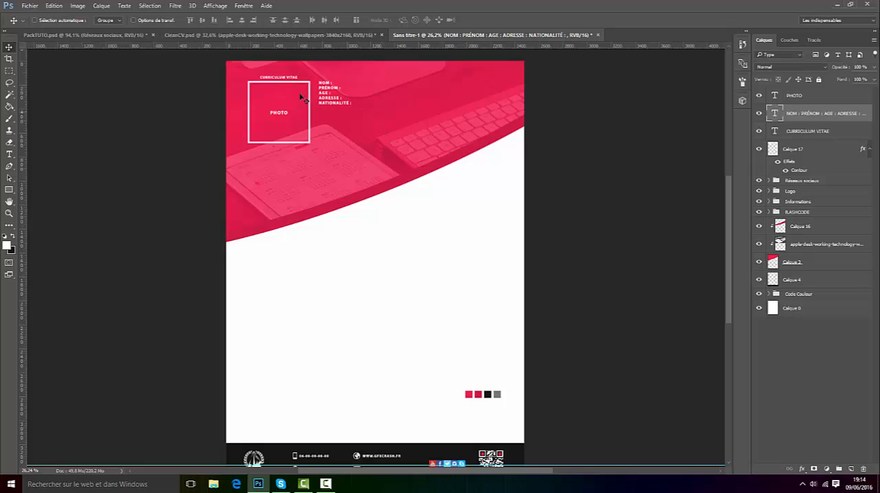
{"action": "scroll", "coordinate": [303, 97], "scroll_direction": "up", "scroll_amount": 1}
{"action": "left_click", "coordinate": [336, 35]}
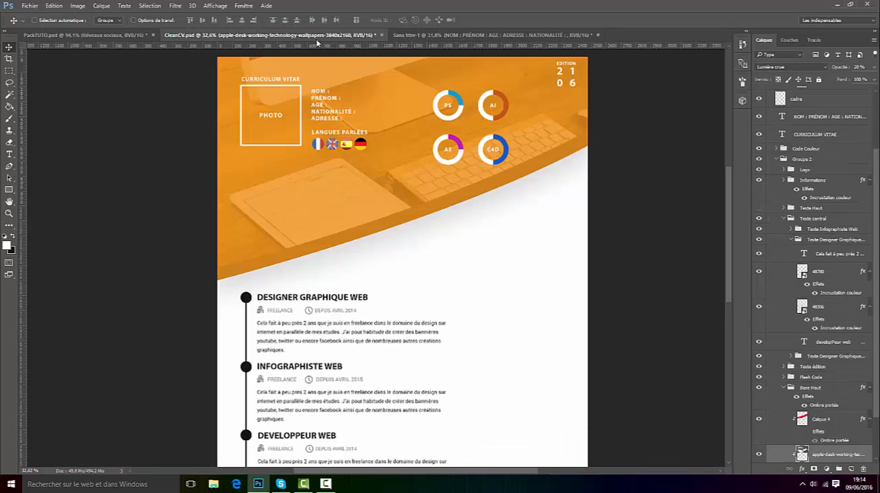
Step: Enlarge the title, photo frame, PHOTO label and personal details together in Sans titre-1
{"action": "left_click", "coordinate": [404, 35]}
{"action": "scroll", "coordinate": [362, 71], "scroll_direction": "up", "scroll_amount": 4}
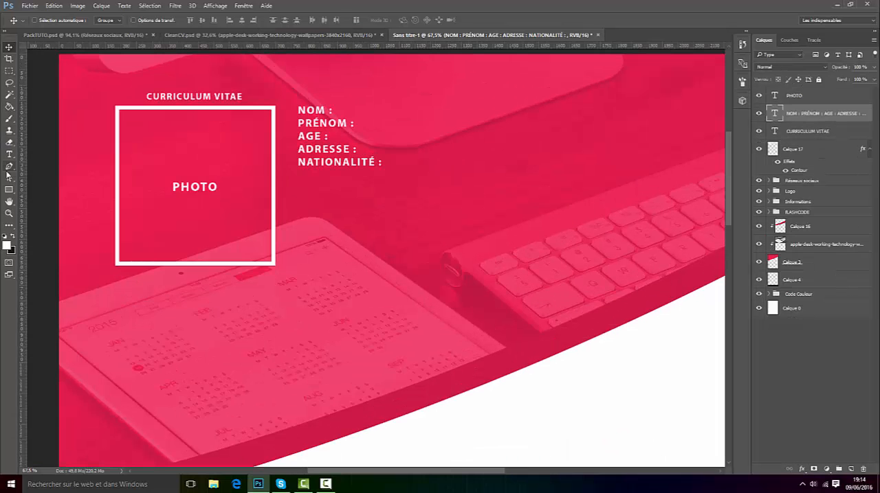
{"action": "left_click", "coordinate": [810, 96]}
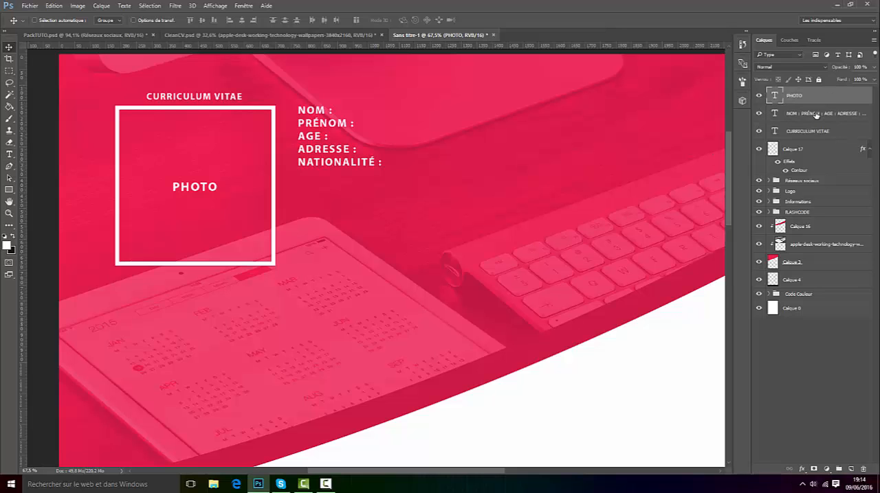
{"action": "key", "text": "super"}
{"action": "key", "text": "super"}
{"action": "left_click", "coordinate": [821, 133], "text": "ctrl"}
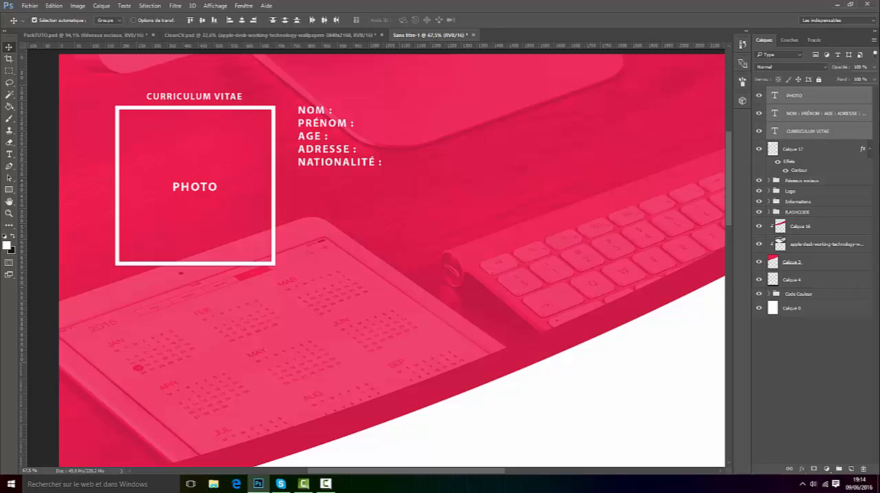
{"action": "left_click", "coordinate": [808, 152], "text": "ctrl"}
{"action": "key", "text": "ctrl+t"}
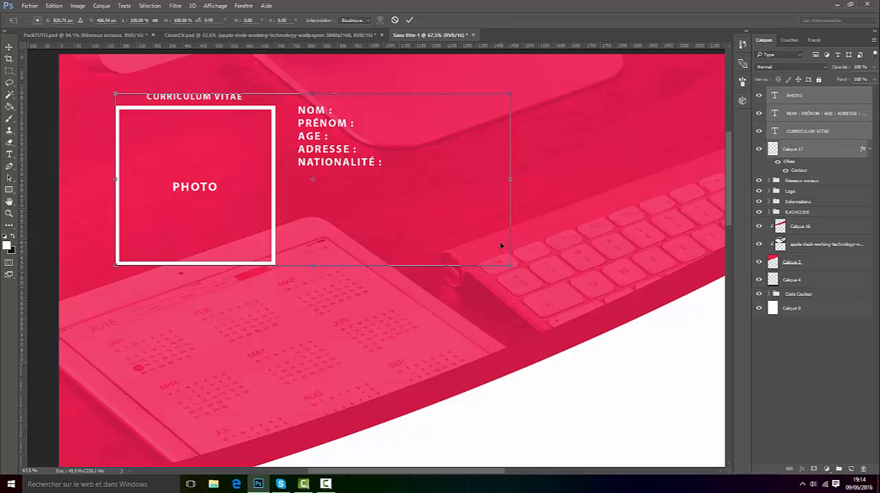
{"action": "left_click_drag", "start_coordinate": [509, 268], "coordinate": [554, 284]}
{"action": "left_click", "coordinate": [409, 20]}
Step: Move the title, photo frame and personal details together slightly closer to the page's left edge
{"action": "scroll", "coordinate": [253, 180], "scroll_direction": "down", "scroll_amount": 2}
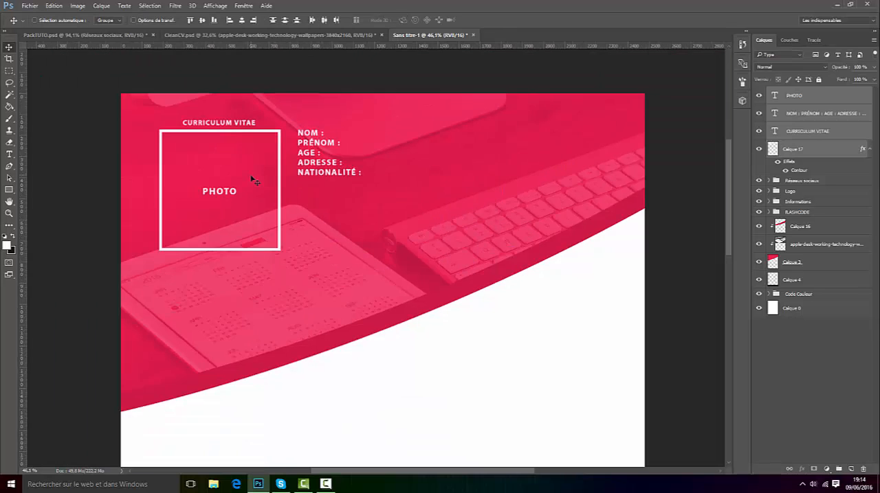
{"action": "left_click_drag", "start_coordinate": [251, 189], "coordinate": [246, 192]}
{"action": "scroll", "coordinate": [330, 209], "scroll_direction": "down", "scroll_amount": 2}
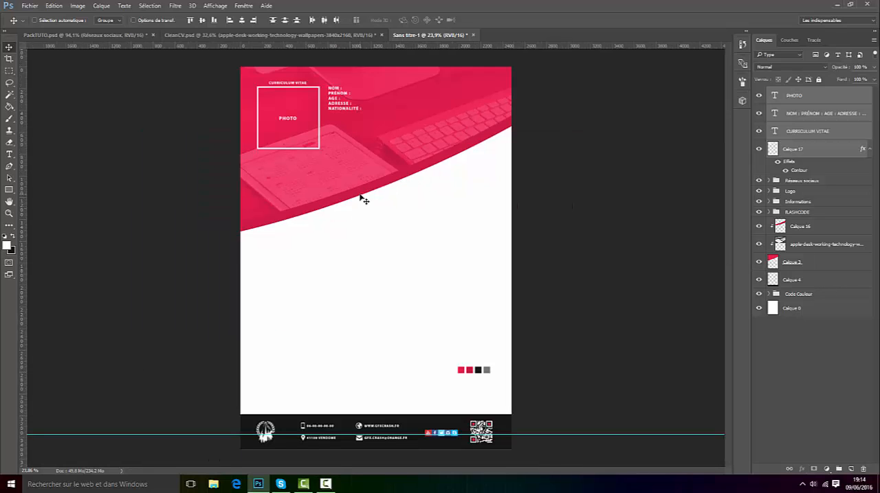
{"action": "scroll", "coordinate": [232, 76], "scroll_direction": "up", "scroll_amount": 2}
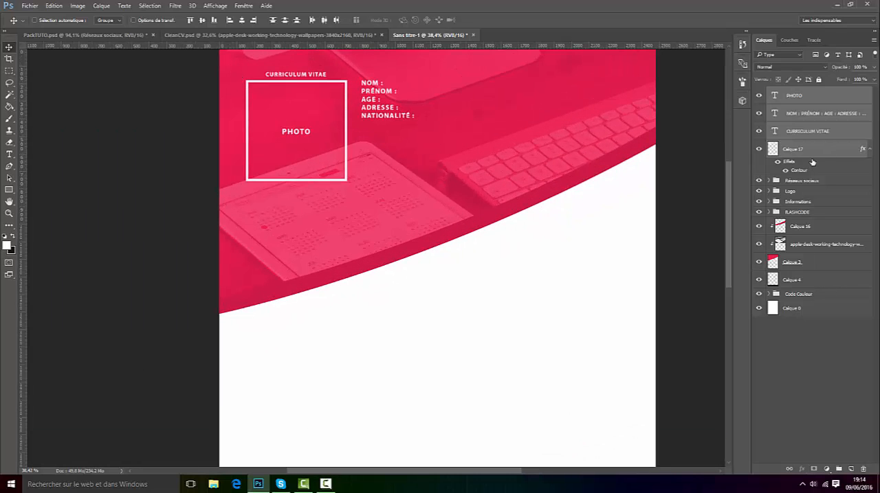
Step: Scale down the photo frame with its PHOTO label and centre both beneath the CURRICULUM VITAE title
{"action": "left_click", "coordinate": [802, 156]}
{"action": "left_click", "coordinate": [795, 101], "text": "ctrl"}
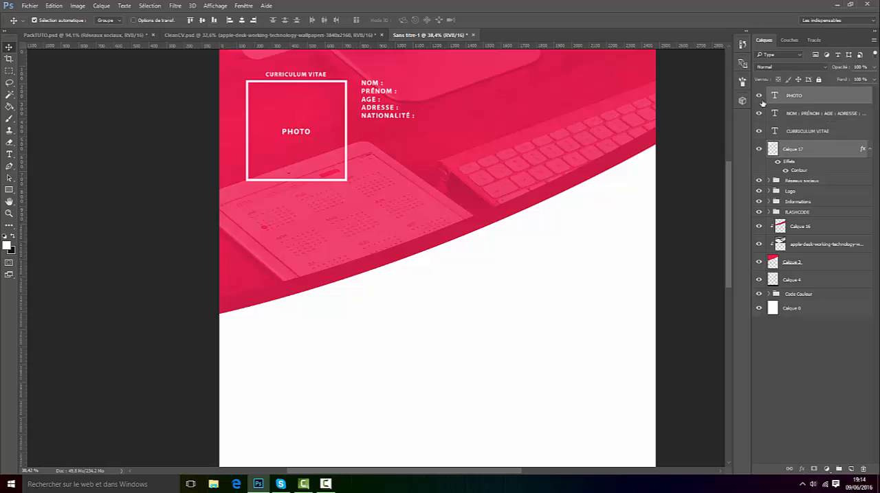
{"action": "key", "text": "ctrl+t"}
{"action": "left_click_drag", "start_coordinate": [346, 79], "coordinate": [332, 96]}
{"action": "left_click", "coordinate": [409, 19]}
{"action": "mouse_move", "coordinate": [292, 132]}
{"action": "left_mouse_down"}
{"action": "mouse_move", "coordinate": [281, 148]}
{"action": "mouse_move", "coordinate": [300, 118]}
{"action": "left_mouse_up"}
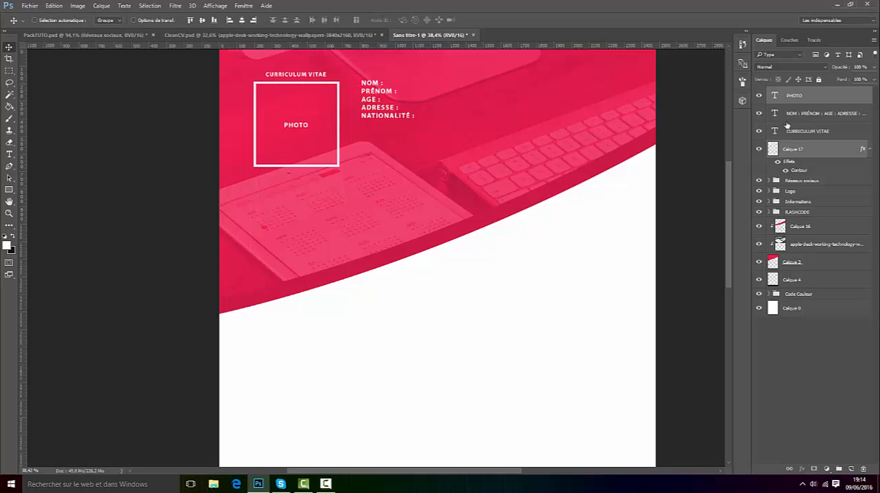
Step: Move the personal details text closer to the photo frame, aligned near its top
{"action": "left_click", "coordinate": [813, 118]}
{"action": "left_click_drag", "start_coordinate": [398, 103], "coordinate": [387, 107]}
{"action": "scroll", "coordinate": [441, 151], "scroll_direction": "down", "scroll_amount": 2}
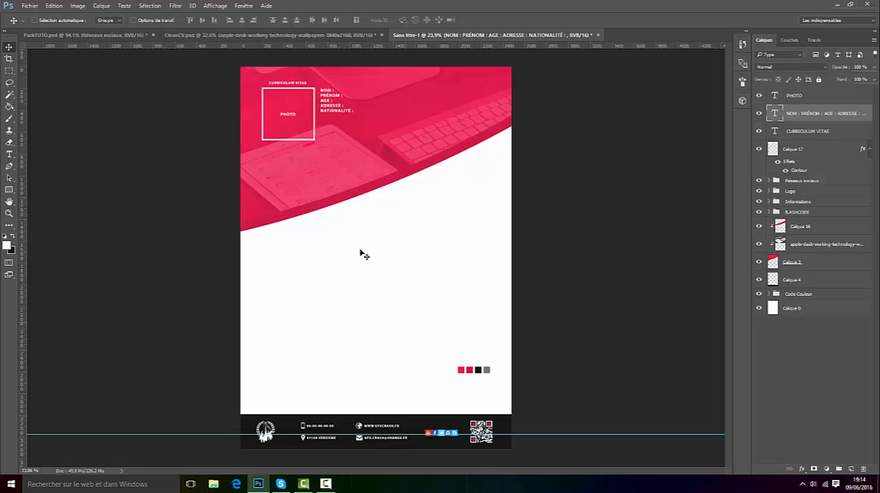
Step: Check the font size of the DESIGNER GRAPHIQUE WEB heading in CleanCV.psd without changing the text
{"action": "left_click", "coordinate": [230, 36]}
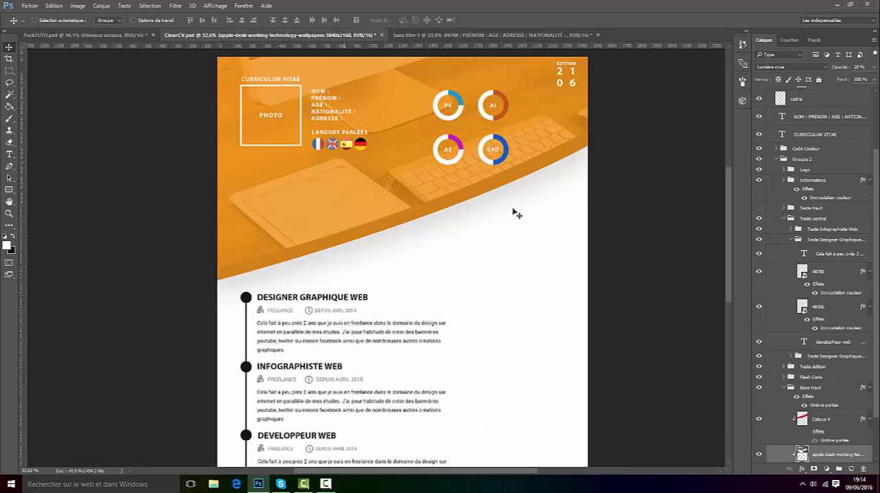
{"action": "scroll", "coordinate": [329, 323], "scroll_direction": "down", "scroll_amount": 2}
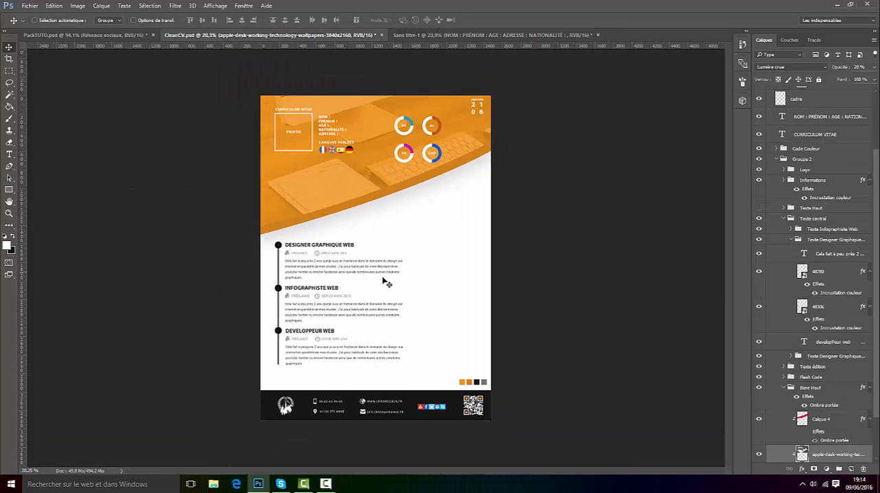
{"action": "scroll", "coordinate": [303, 264], "scroll_direction": "up", "scroll_amount": 1}
{"action": "left_click", "coordinate": [9, 154]}
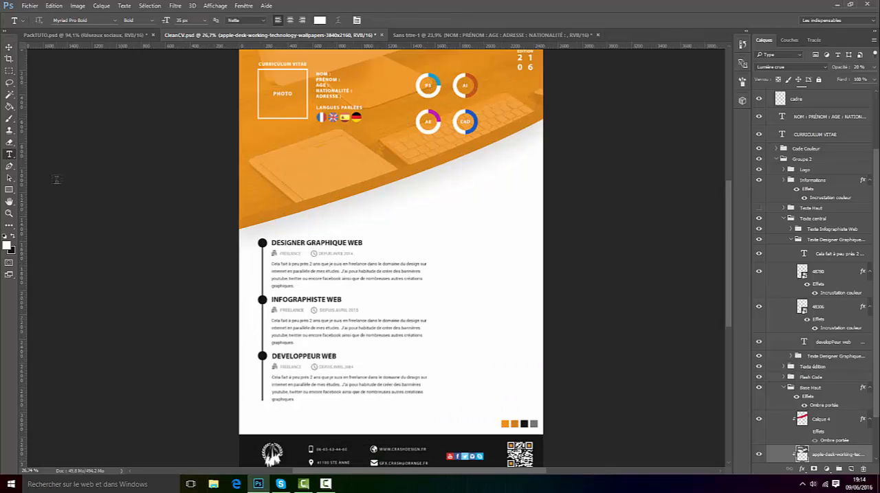
{"action": "left_click", "coordinate": [311, 239]}
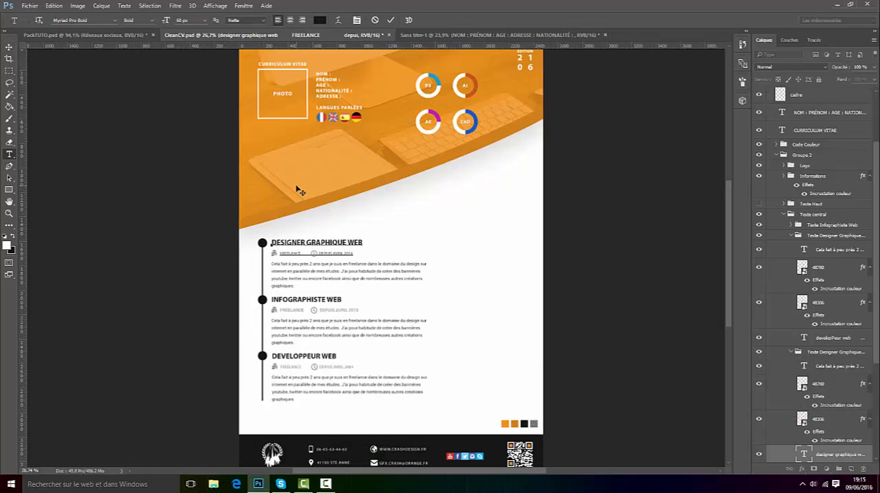
{"action": "left_click", "coordinate": [376, 20]}
Step: Create a text box in the white area below the Sans titre-1 header containing INFOGRAPHISTE WEB in 60 px black
{"action": "left_click", "coordinate": [433, 35]}
{"action": "scroll", "coordinate": [367, 231], "scroll_direction": "up", "scroll_amount": 2}
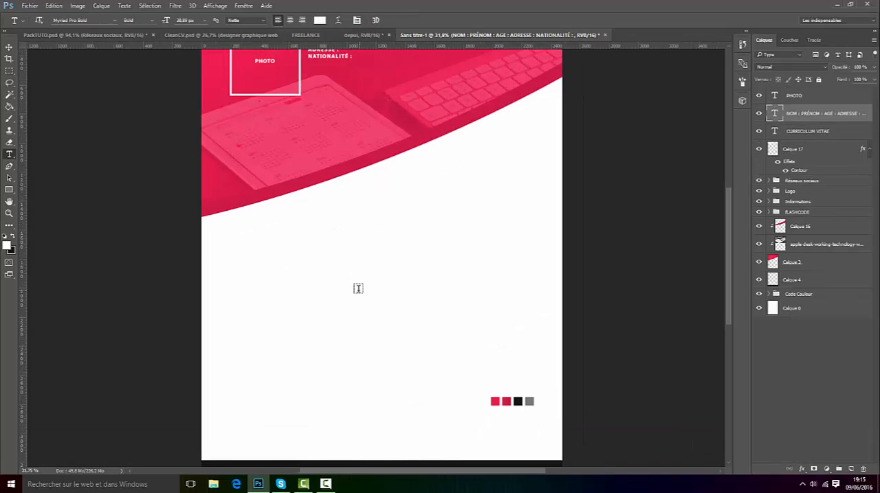
{"action": "left_click_drag", "start_coordinate": [281, 247], "coordinate": [502, 320]}
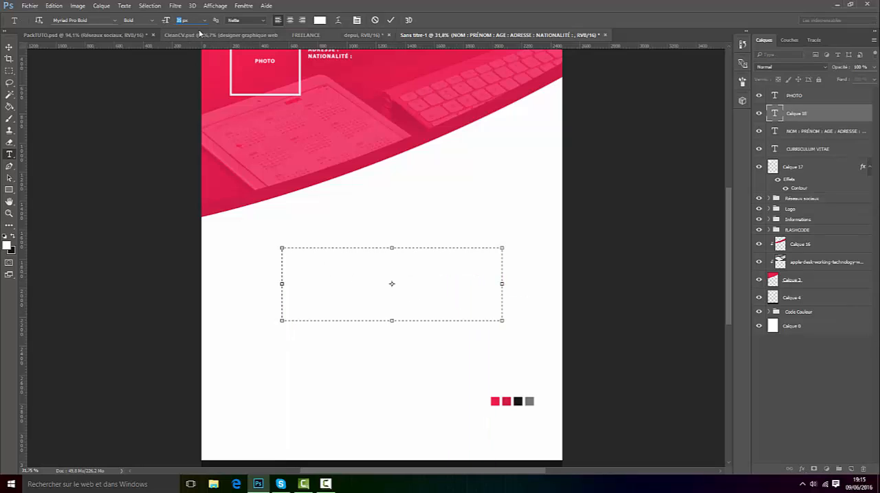
{"action": "type", "text": "60"}
{"action": "key", "text": "Return"}
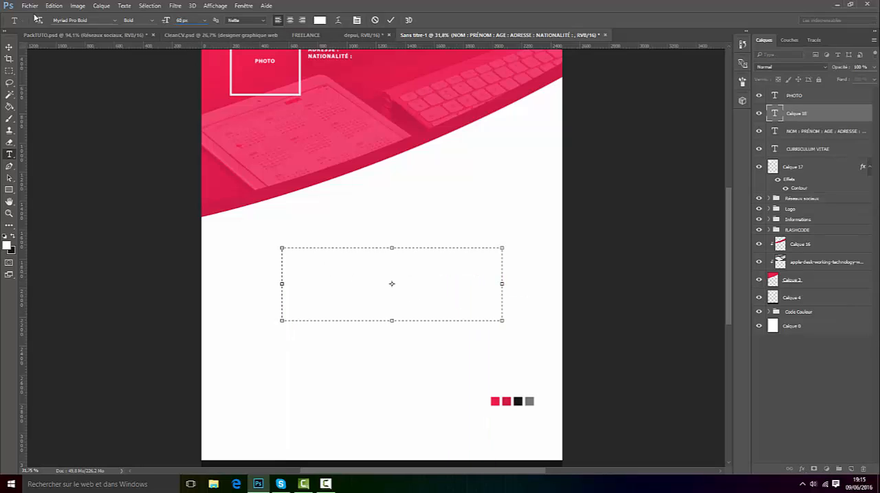
{"action": "left_click", "coordinate": [13, 238]}
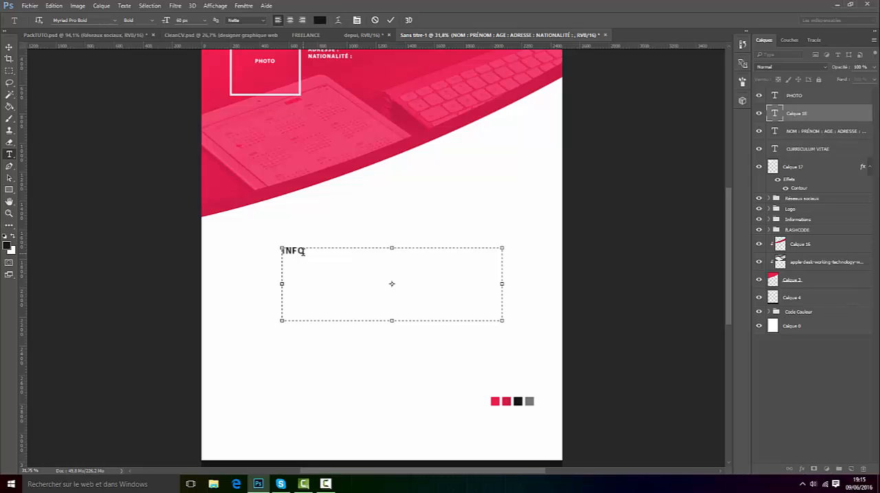
{"action": "type", "text": "GRAPHISTE WEB"}
{"action": "left_click", "coordinate": [389, 22]}
Step: Compare the headings with CleanCV.psd and replace INFOGRAPHISTE with DESIGNER GRAPHIQUE in the new heading
{"action": "left_click", "coordinate": [220, 34]}
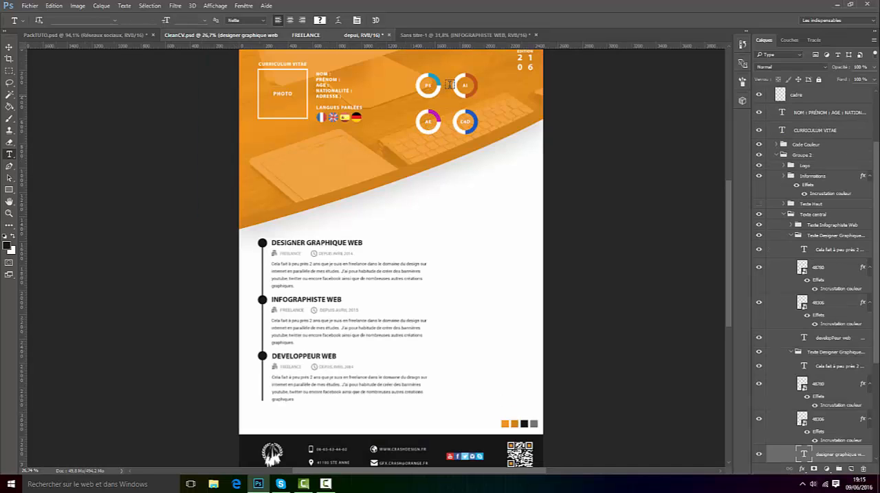
{"action": "left_click", "coordinate": [468, 34]}
{"action": "left_click", "coordinate": [317, 245]}
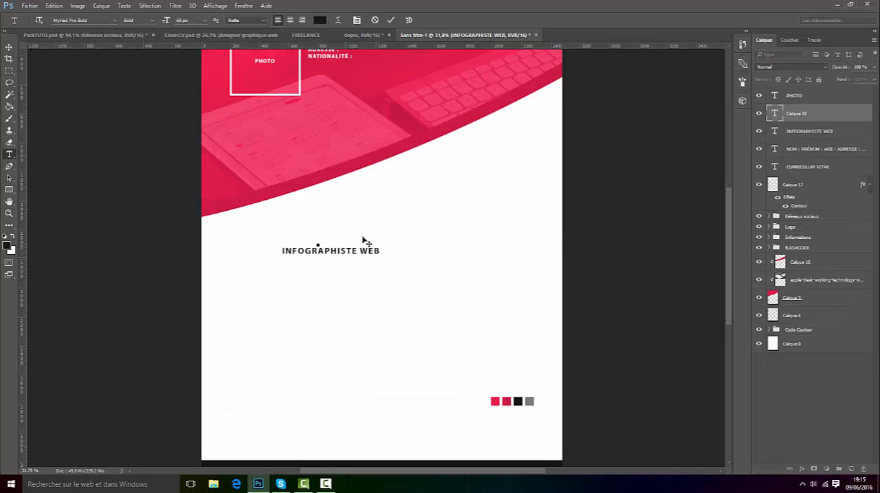
{"action": "left_click", "coordinate": [374, 21]}
{"action": "left_click", "coordinate": [355, 250]}
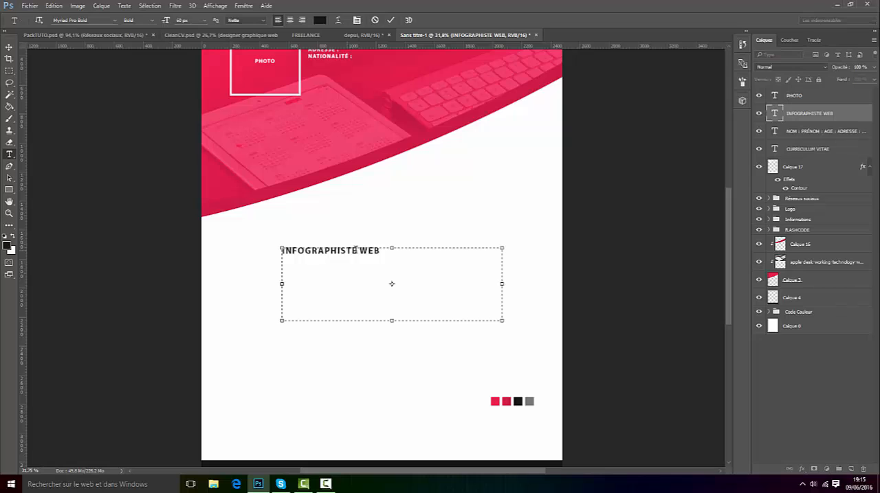
{"action": "left_click_drag", "start_coordinate": [358, 250], "coordinate": [265, 250]}
{"action": "type", "text": "DESIGNER "}
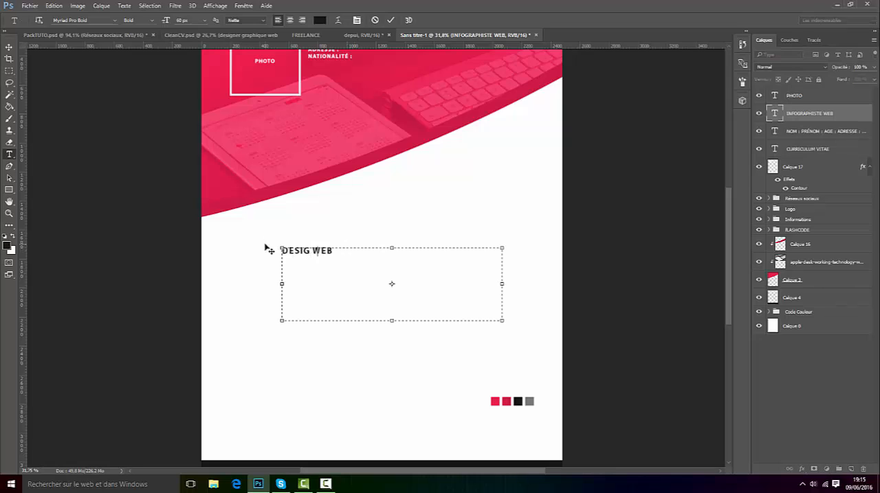
{"action": "type", "text": "GRAPHIQUE"}
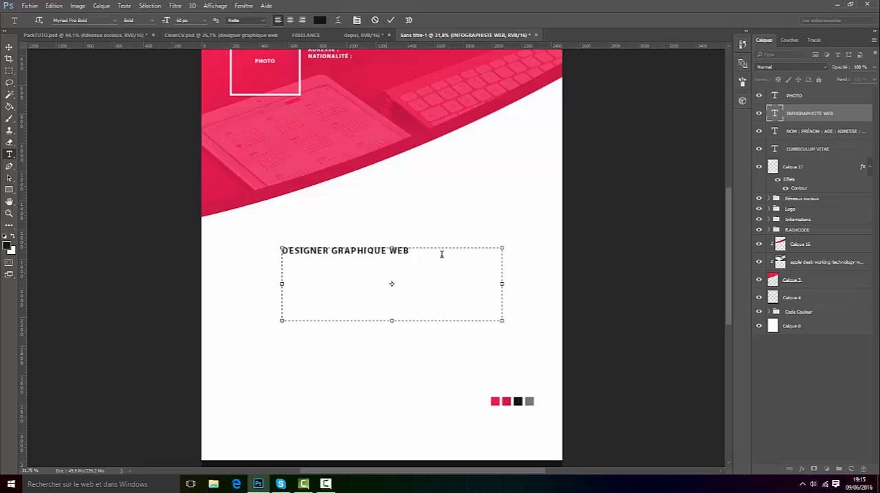
Step: Reduce the heading's text box, commit the text and move the heading closer to the page's left edge
{"action": "left_click_drag", "start_coordinate": [502, 321], "coordinate": [349, 278]}
{"action": "left_click", "coordinate": [391, 20]}
{"action": "key", "text": "v"}
{"action": "scroll", "coordinate": [296, 354], "scroll_direction": "up", "scroll_amount": 3}
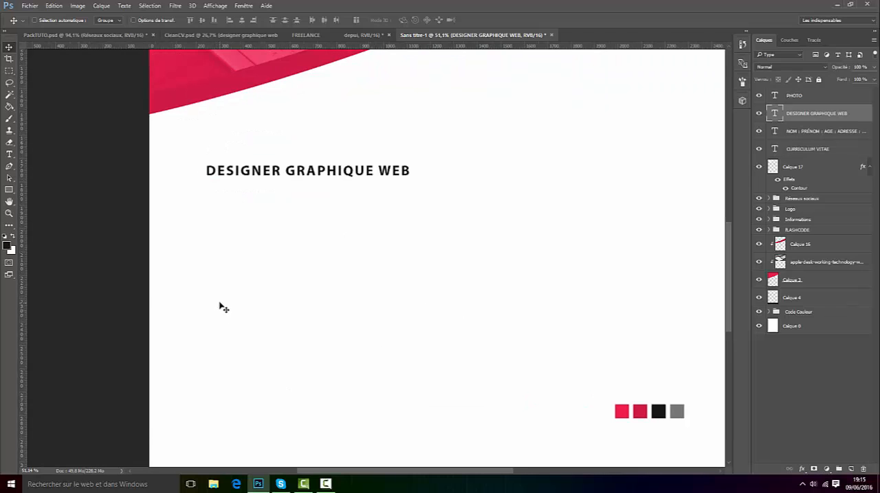
Step: Check the job entries in CleanCV.psd and duplicate the building and clock icon layers from PackTUTO.psd into Sans titre-1
{"action": "left_click", "coordinate": [243, 35]}
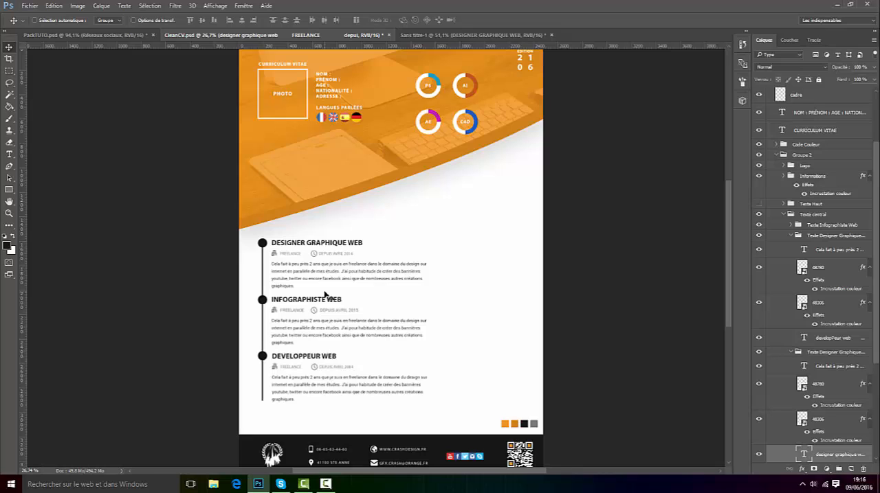
{"action": "left_click", "coordinate": [422, 32]}
{"action": "key", "text": "ctrl+Tab"}
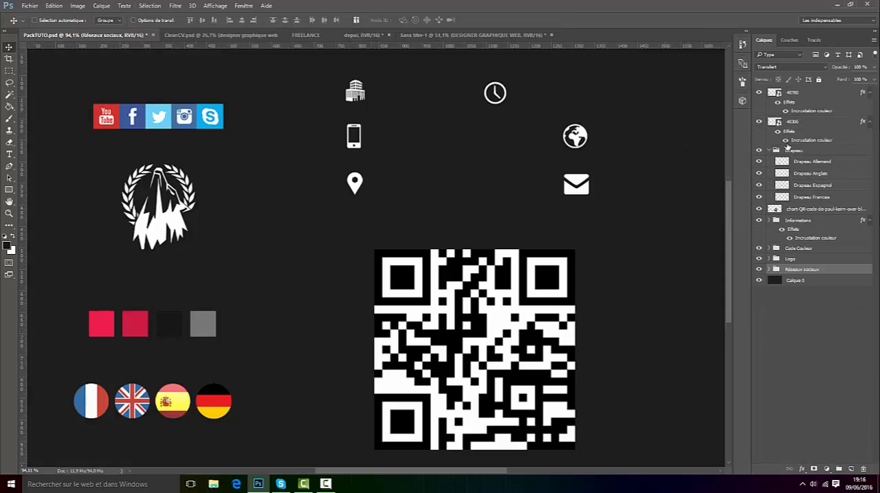
{"action": "left_click", "coordinate": [814, 95]}
{"action": "left_click", "coordinate": [799, 125], "text": "ctrl"}
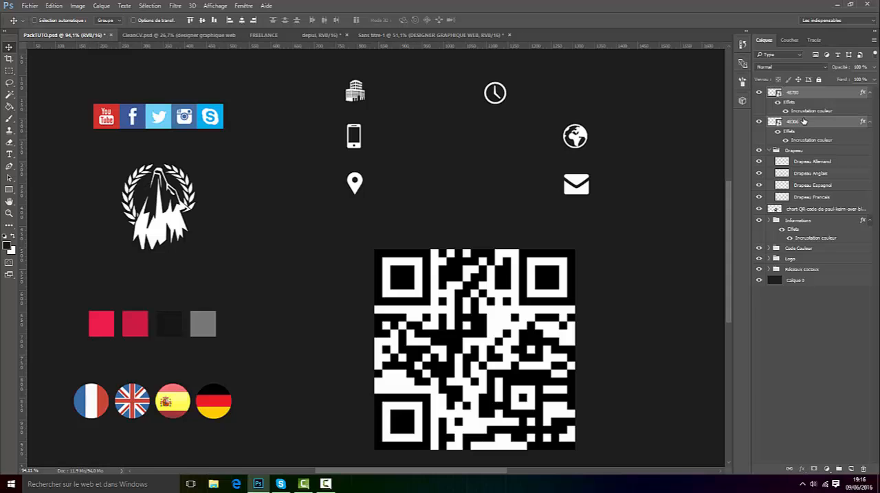
{"action": "right_click", "coordinate": [802, 124]}
{"action": "left_click", "coordinate": [688, 52]}
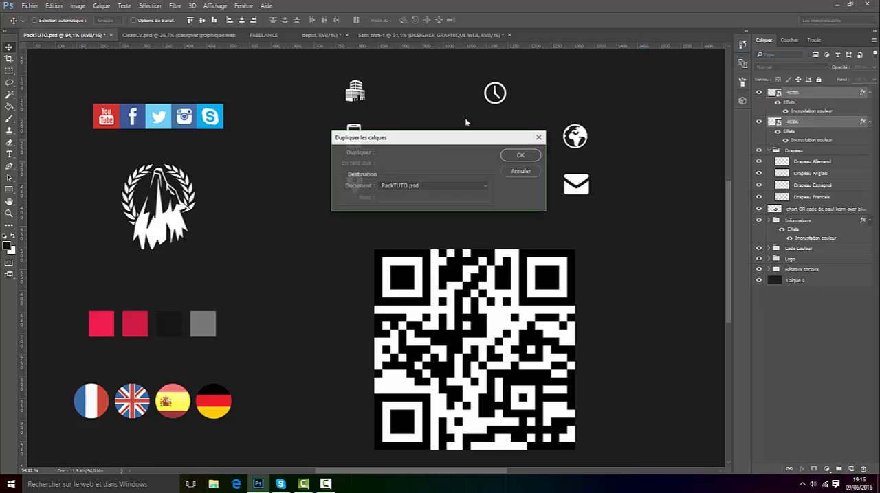
{"action": "left_click", "coordinate": [417, 185]}
{"action": "left_click", "coordinate": [416, 208]}
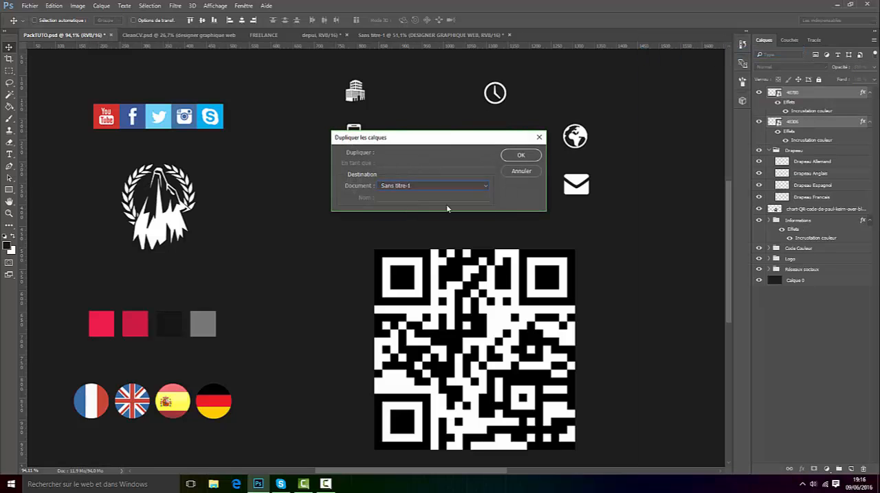
{"action": "left_click", "coordinate": [520, 156]}
Step: Move the building and clock icons in Sans titre-1 down to the lower header, above the DESIGNER GRAPHIQUE WEB heading
{"action": "left_click", "coordinate": [385, 38]}
{"action": "key", "text": "ctrl+0"}
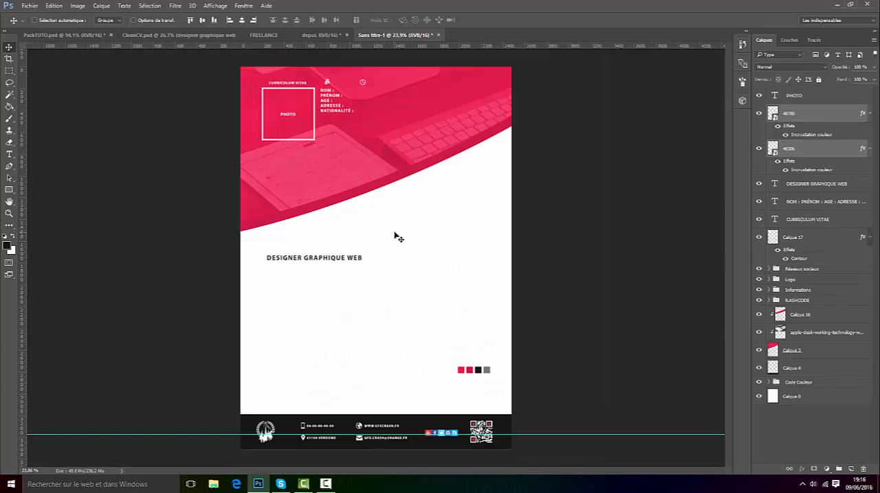
{"action": "left_click_drag", "start_coordinate": [379, 126], "coordinate": [337, 211]}
{"action": "scroll", "coordinate": [310, 177], "scroll_direction": "up", "scroll_amount": 4}
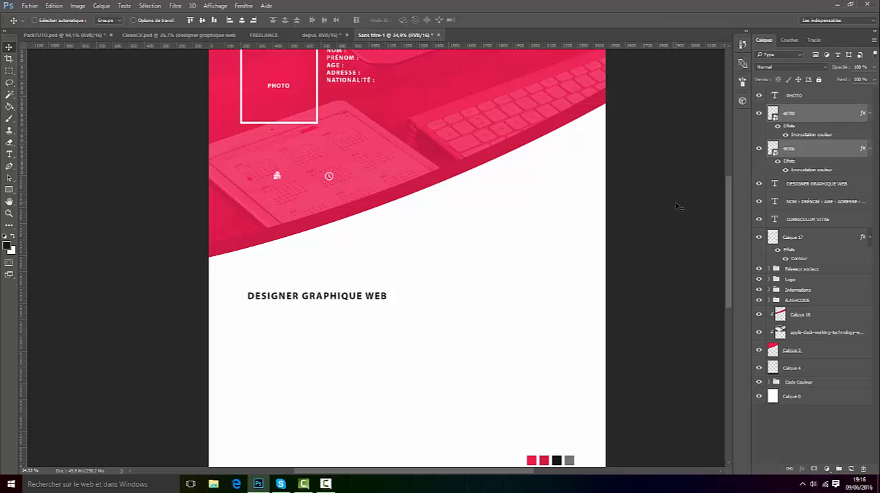
Step: Set the foreground colour to grey 777777, sampled from the grey colour swatch on the page
{"action": "left_click", "coordinate": [7, 245]}
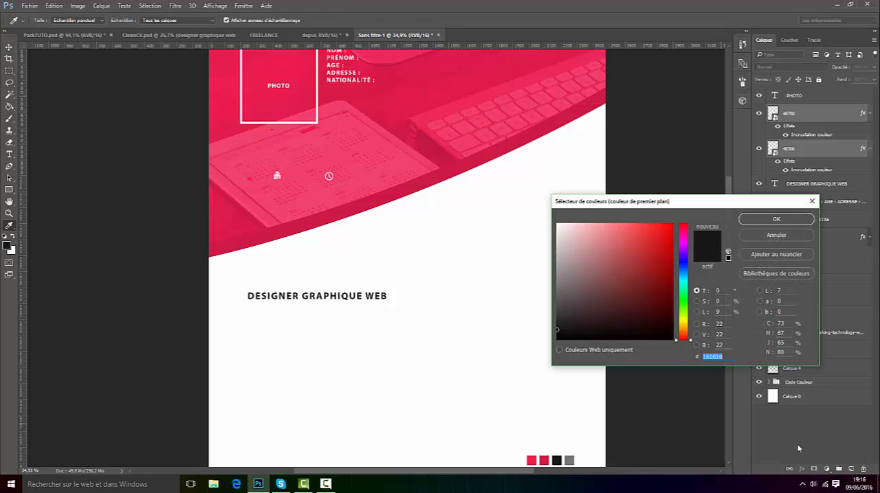
{"action": "left_click", "coordinate": [569, 460]}
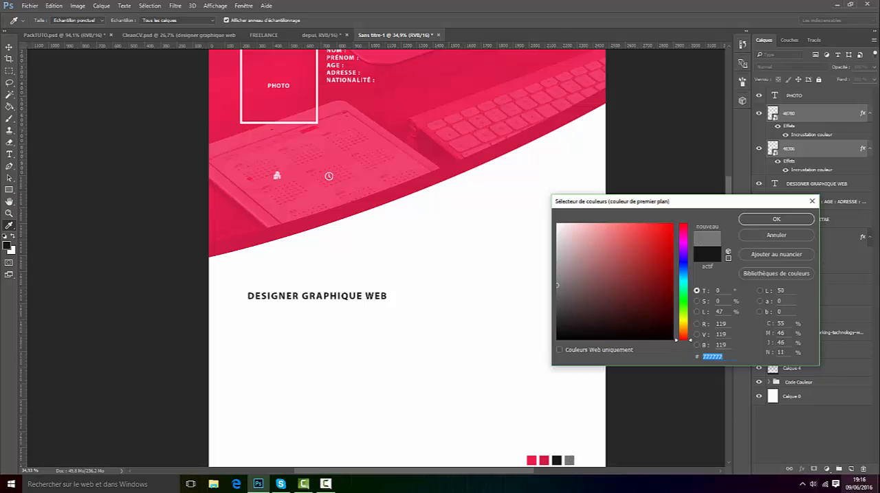
{"action": "left_click", "coordinate": [776, 219]}
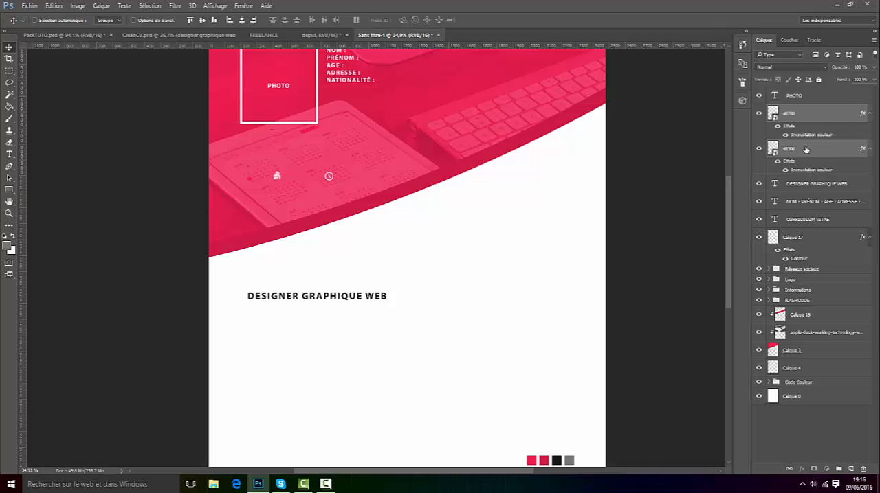
Step: Set the clock icon layer's colour overlay to grey 777777
{"action": "double_click", "coordinate": [815, 170]}
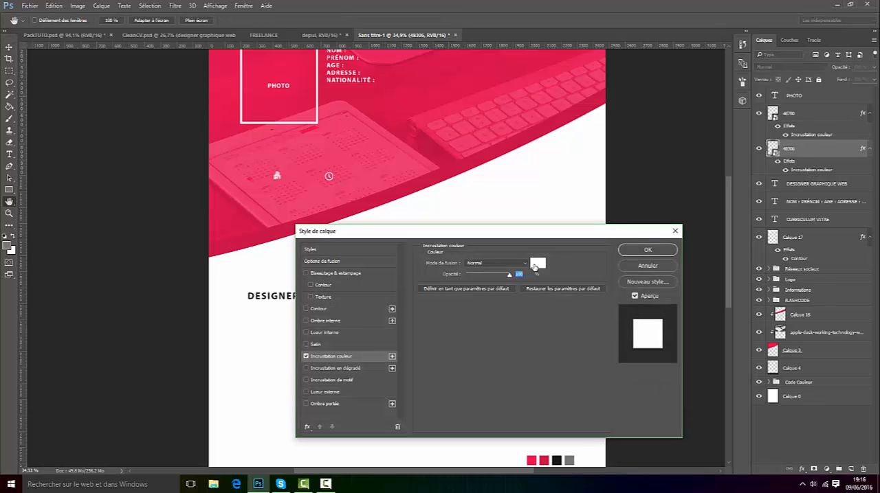
{"action": "left_click", "coordinate": [538, 263]}
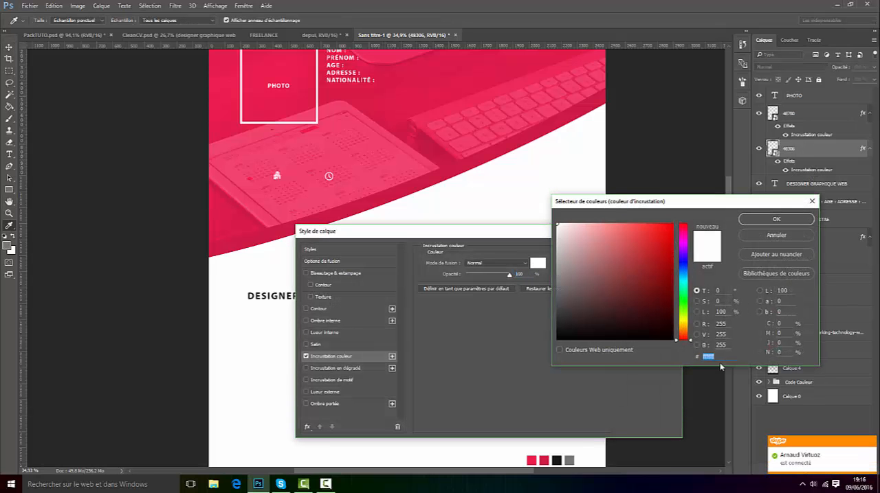
{"action": "type", "text": "777777"}
{"action": "left_click", "coordinate": [776, 219]}
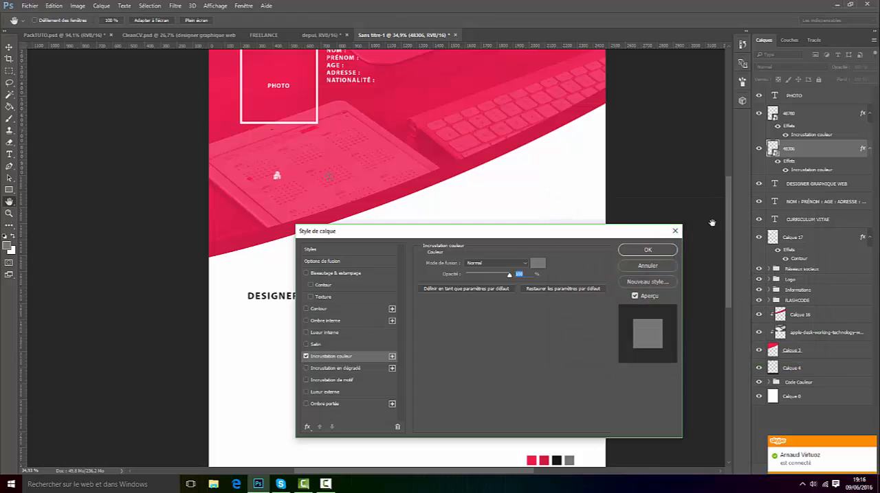
{"action": "left_click", "coordinate": [648, 251]}
Step: Apply the same grey 777777 colour overlay to the building icon layer
{"action": "left_click", "coordinate": [801, 132]}
{"action": "double_click", "coordinate": [809, 136]}
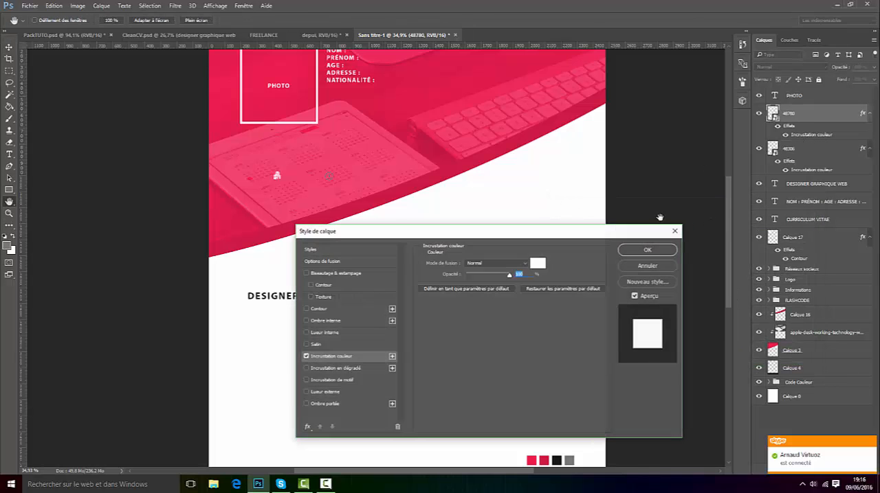
{"action": "left_click", "coordinate": [537, 263]}
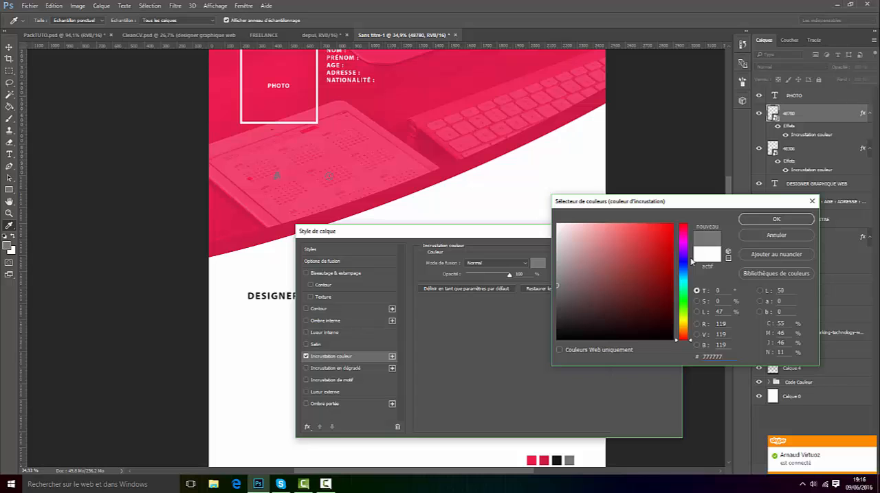
{"action": "left_click", "coordinate": [776, 219]}
{"action": "left_click", "coordinate": [648, 250]}
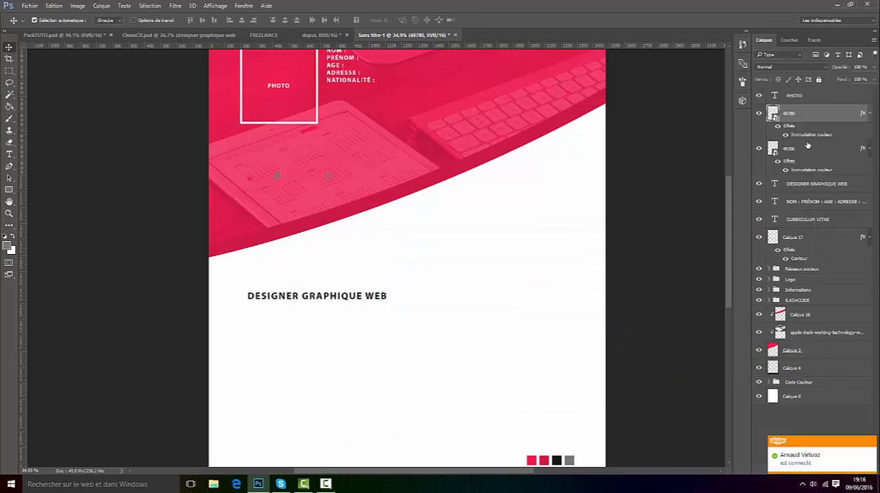
Step: Move both icons directly beneath the DESIGNER GRAPHIQUE WEB heading and compare their placement with the job entry in CleanCV.psd
{"action": "left_click", "coordinate": [808, 146], "text": "shift"}
{"action": "left_click_drag", "start_coordinate": [330, 239], "coordinate": [320, 312]}
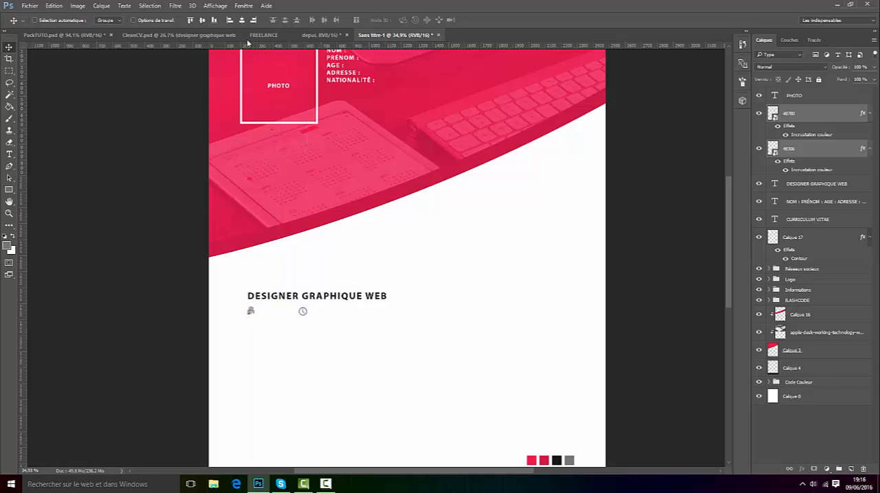
{"action": "left_click", "coordinate": [179, 34]}
{"action": "scroll", "coordinate": [278, 261], "scroll_direction": "up", "scroll_amount": 5}
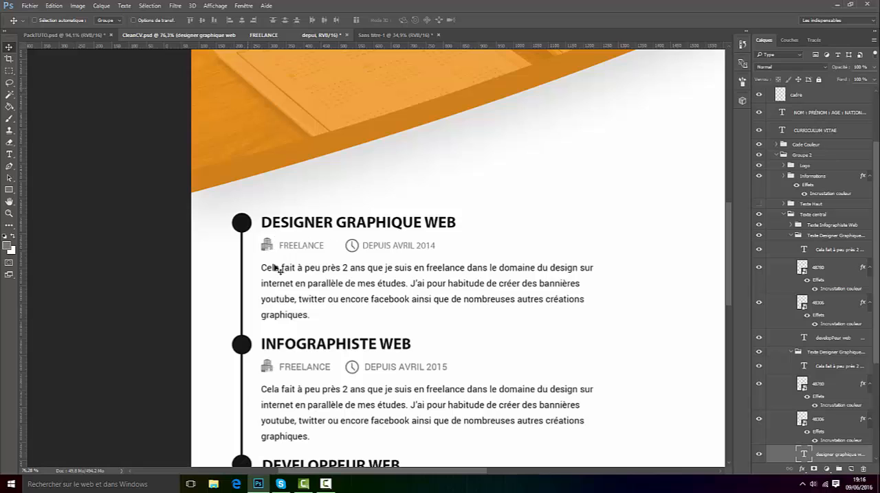
{"action": "scroll", "coordinate": [275, 268], "scroll_direction": "up", "scroll_amount": 1}
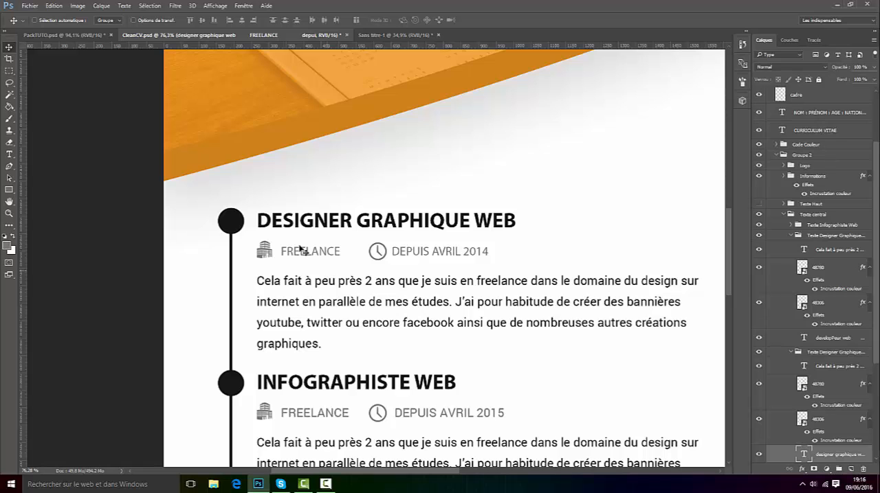
{"action": "left_click", "coordinate": [389, 35]}
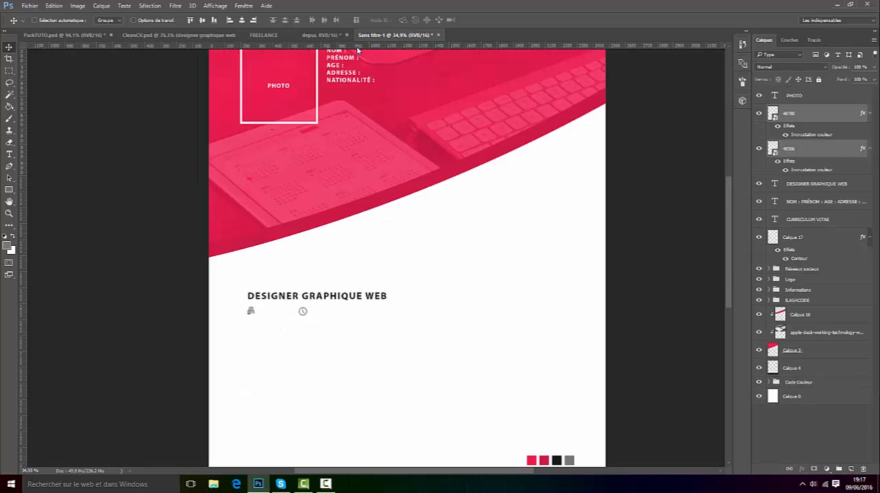
Step: Move the two icons slightly closer to the heading and place a vertical guide along the heading's left edge
{"action": "scroll", "coordinate": [275, 330], "scroll_direction": "up", "scroll_amount": 5}
{"action": "scroll", "coordinate": [285, 316], "scroll_direction": "up", "scroll_amount": 1}
{"action": "left_click_drag", "start_coordinate": [282, 313], "coordinate": [284, 306]}
{"action": "left_click_drag", "start_coordinate": [23, 163], "coordinate": [252, 186]}
{"action": "scroll", "coordinate": [272, 309], "scroll_direction": "up", "scroll_amount": 1}
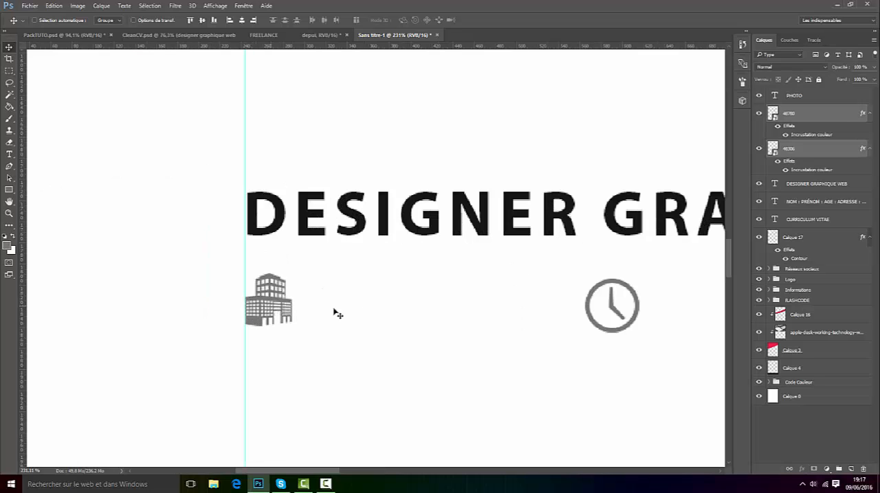
Step: Add a text box above the DESIGNER GRAPHIQUE WEB heading containing the word FREELANCE
{"action": "scroll", "coordinate": [351, 310], "scroll_direction": "down", "scroll_amount": 4}
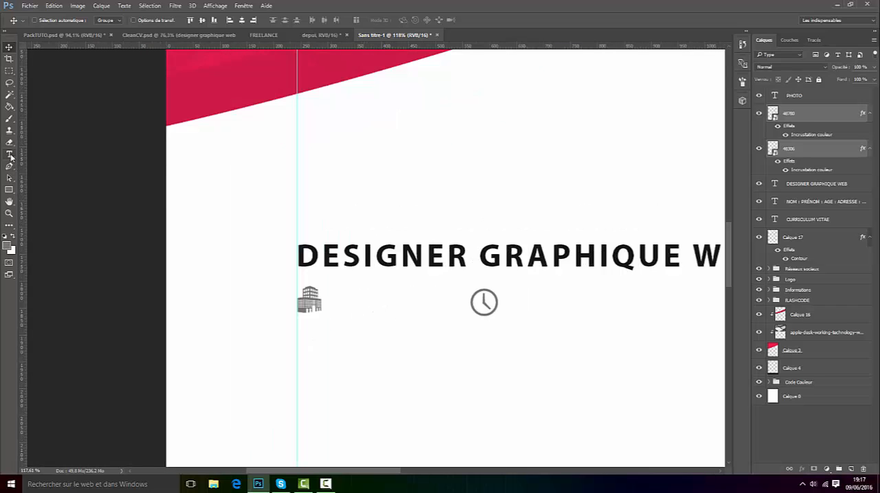
{"action": "left_click", "coordinate": [9, 154]}
{"action": "left_click_drag", "start_coordinate": [376, 156], "coordinate": [668, 213]}
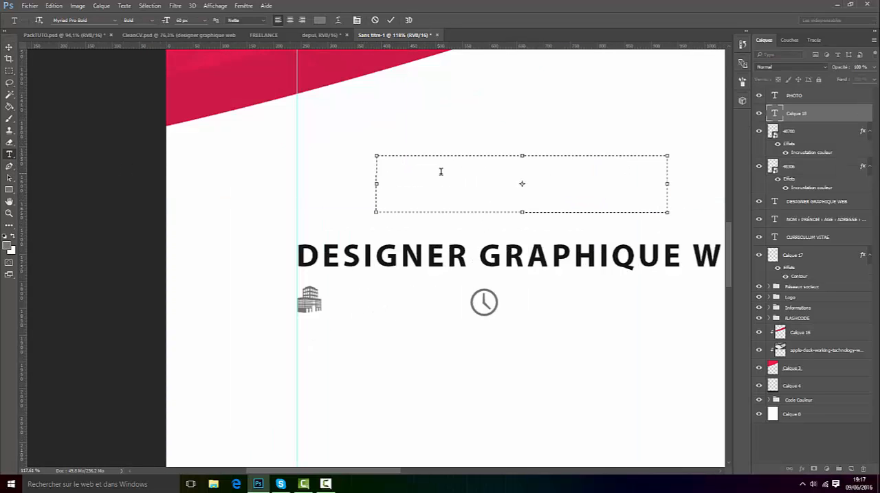
{"action": "type", "text": "FRE"}
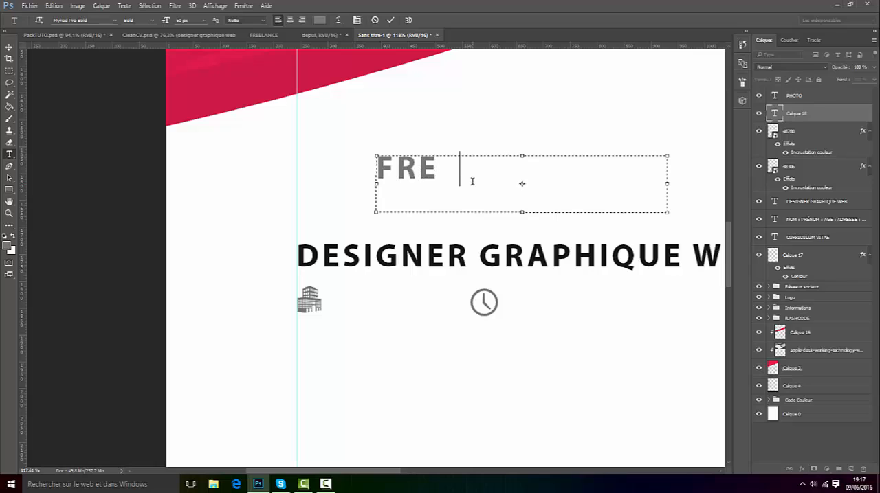
{"action": "type", "text": "ELANCE"}
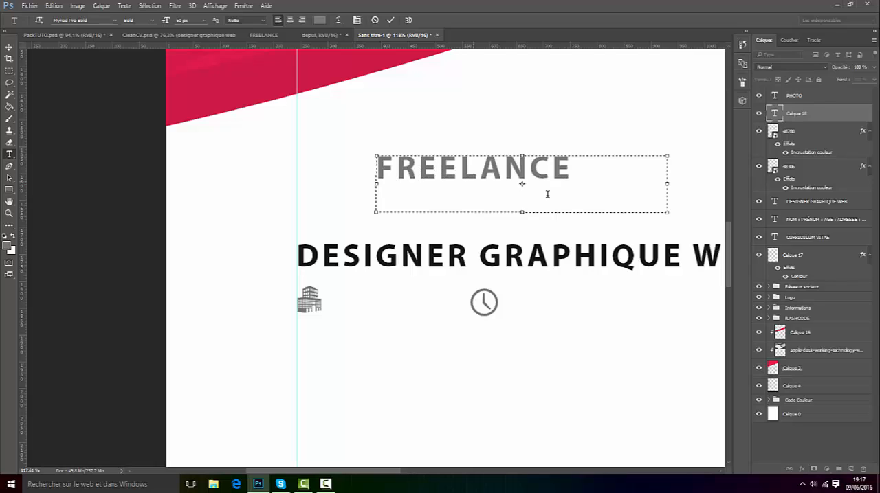
Step: Set the FREELANCE text size to 30 px and commit the text
{"action": "left_click_drag", "start_coordinate": [554, 183], "coordinate": [285, 201]}
{"action": "left_click", "coordinate": [177, 20]}
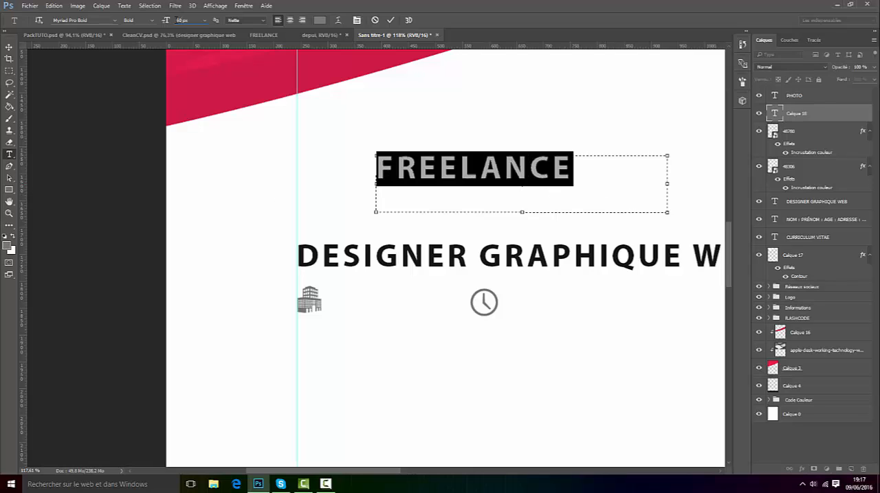
{"action": "scroll", "coordinate": [184, 21], "scroll_direction": "down", "scroll_amount": 20}
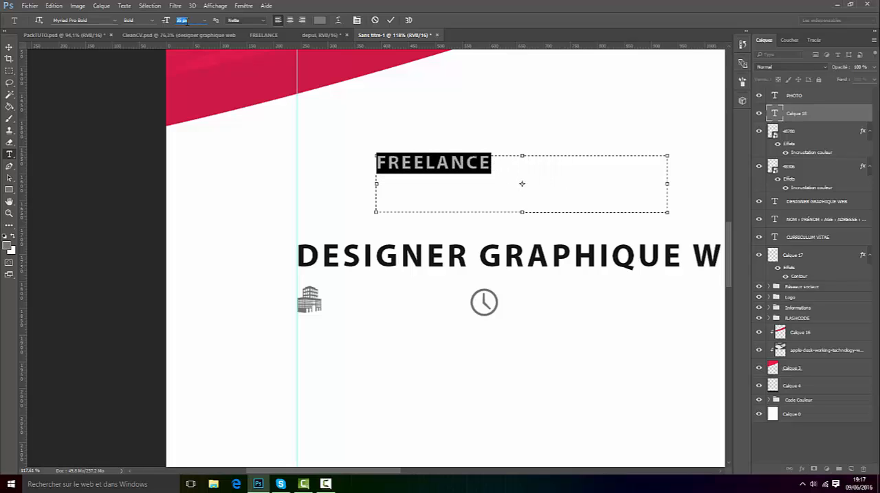
{"action": "scroll", "coordinate": [182, 20], "scroll_direction": "down", "scroll_amount": 3}
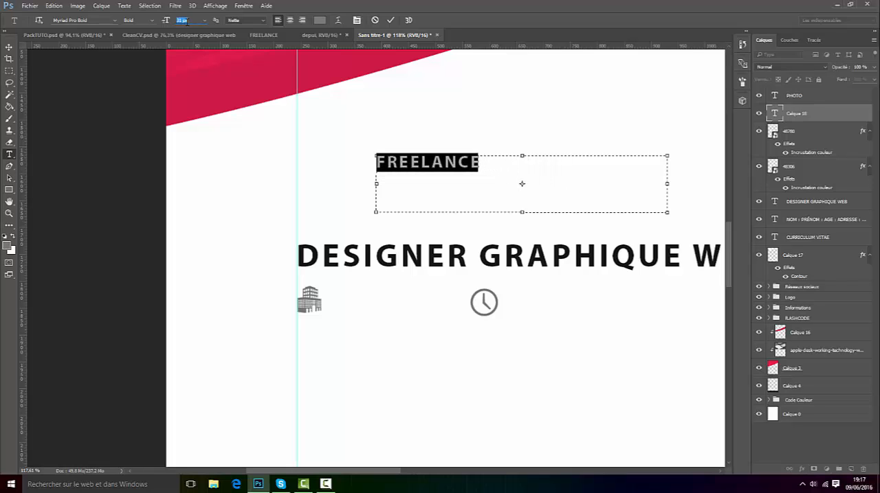
{"action": "left_click", "coordinate": [390, 20]}
Step: Move the FREELANCE text just to the right of the building icon and nudge it until it lines up with the icon
{"action": "key", "text": "v"}
{"action": "left_click_drag", "start_coordinate": [453, 148], "coordinate": [404, 294]}
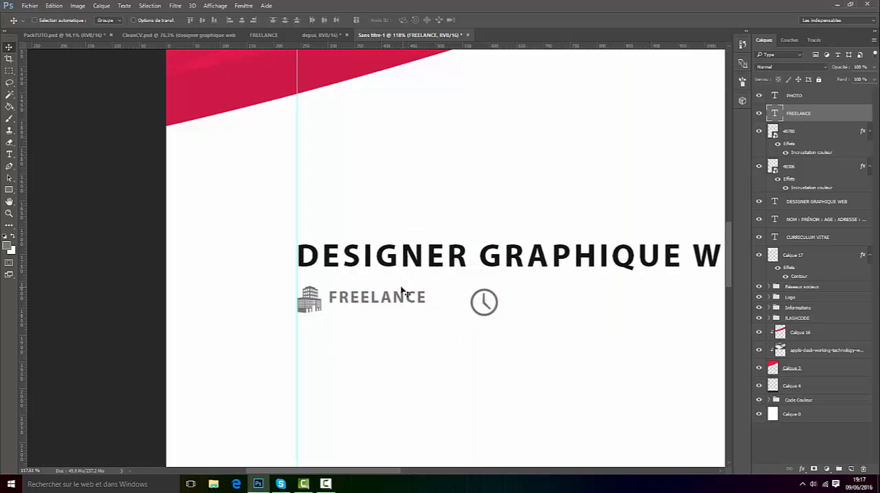
{"action": "key", "text": "Down"}
{"action": "key", "text": "Down"}
{"action": "key", "text": "Down"}
{"action": "key", "text": "Down"}
{"action": "key", "text": "Down"}
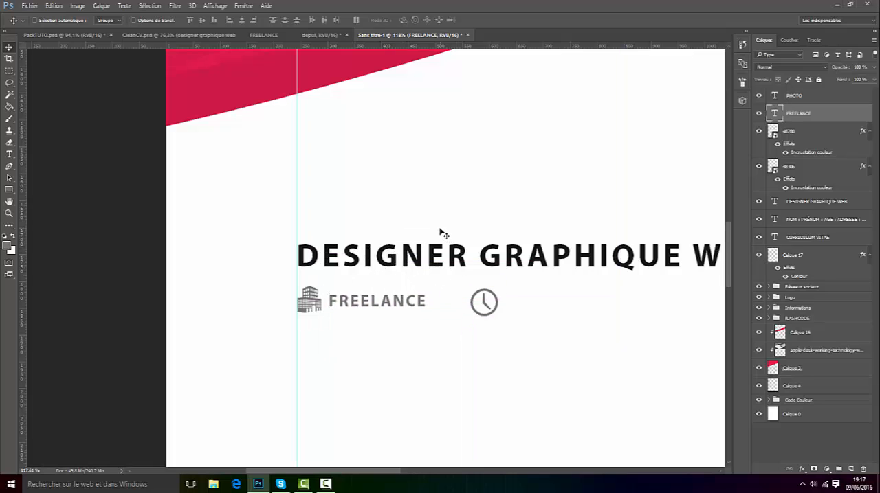
{"action": "key", "text": "Up"}
{"action": "key", "text": "Right"}
{"action": "key", "text": "Down"}
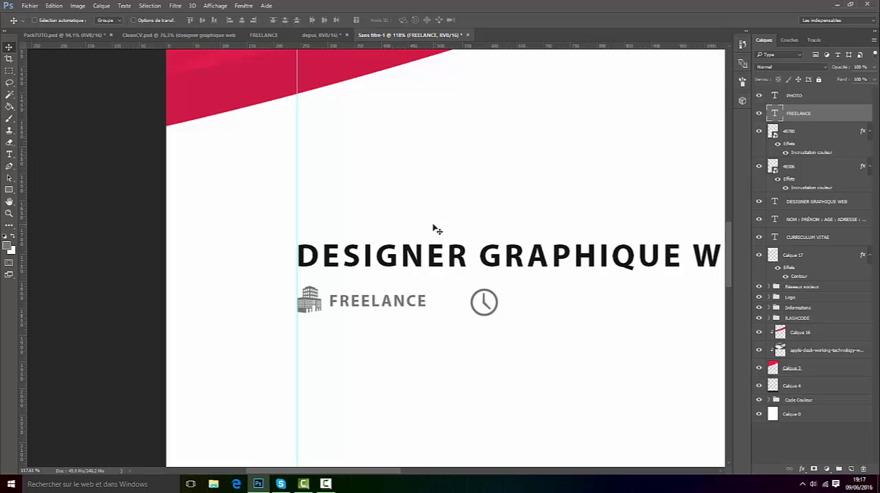
{"action": "key", "text": "Right"}
{"action": "key", "text": "Left"}
{"action": "key", "text": "Right"}
Step: Review the new FREELANCE line and inspect the matching text's formatting in CleanCV.psd
{"action": "scroll", "coordinate": [387, 303], "scroll_direction": "down", "scroll_amount": 5}
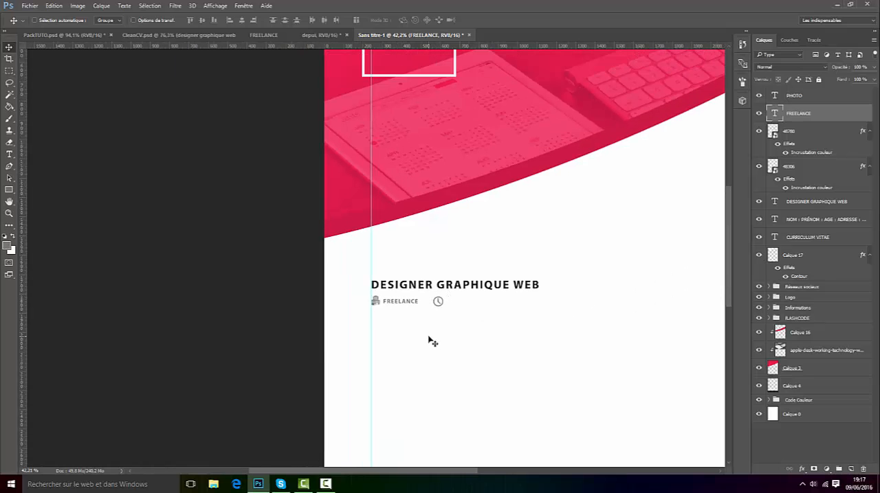
{"action": "scroll", "coordinate": [436, 300], "scroll_direction": "up", "scroll_amount": 4}
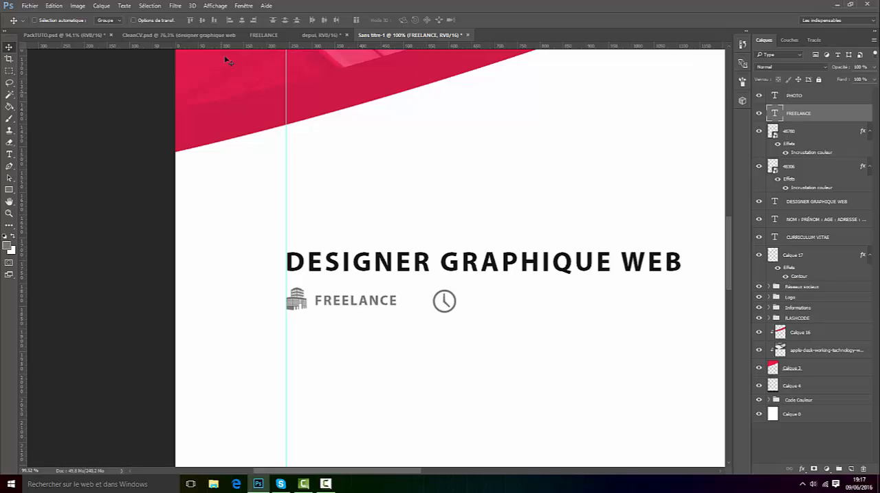
{"action": "left_click", "coordinate": [206, 35]}
{"action": "key", "text": "t"}
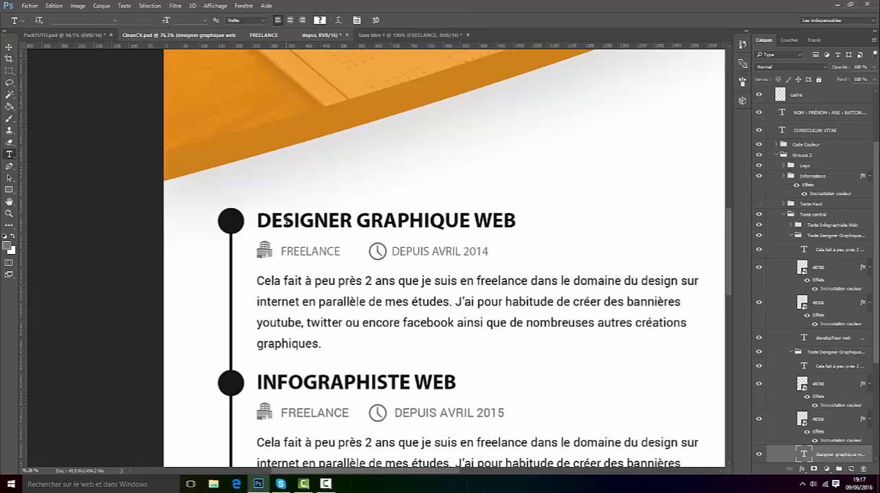
{"action": "left_click", "coordinate": [305, 251]}
{"action": "left_click", "coordinate": [375, 20]}
Step: Switch back to Sans titre-1 and duplicate the FREELANCE text to the right of the clock icon
{"action": "left_click", "coordinate": [386, 34]}
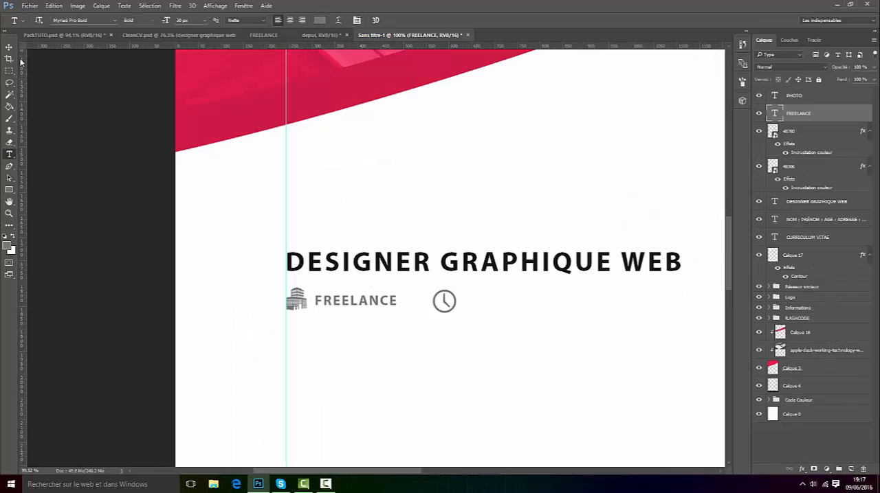
{"action": "key", "text": "v"}
{"action": "left_click_drag", "start_coordinate": [474, 307], "coordinate": [492, 310]}
Step: Change the font style of the FREELANCE text beside the building icon to Regular
{"action": "left_click", "coordinate": [9, 154]}
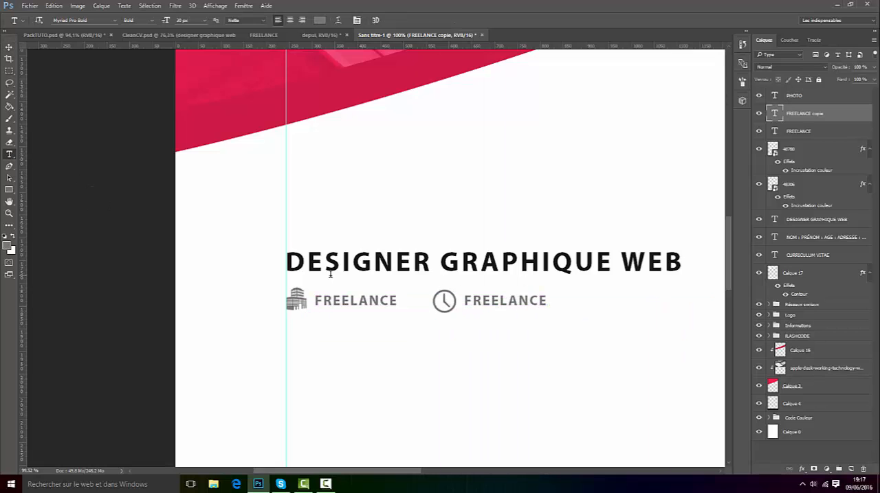
{"action": "scroll", "coordinate": [330, 275], "scroll_direction": "up", "scroll_amount": 1}
{"action": "left_click", "coordinate": [410, 307]}
{"action": "left_click_drag", "start_coordinate": [411, 307], "coordinate": [255, 298]}
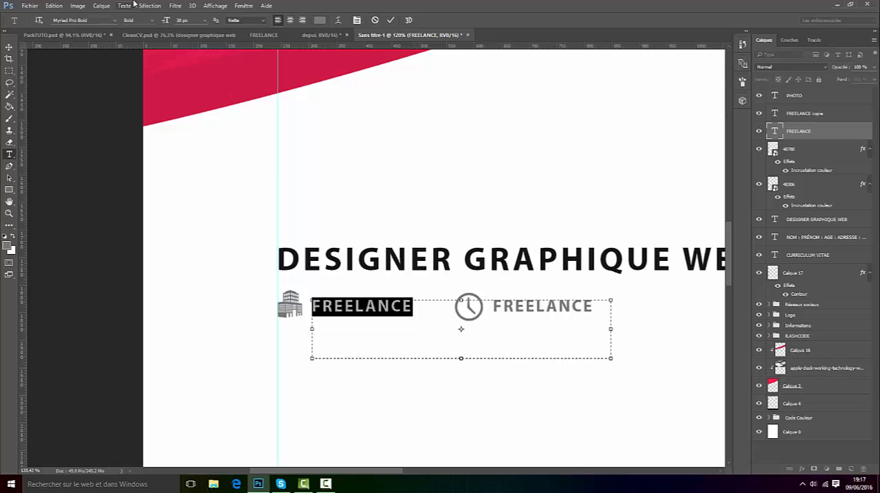
{"action": "left_click", "coordinate": [153, 20]}
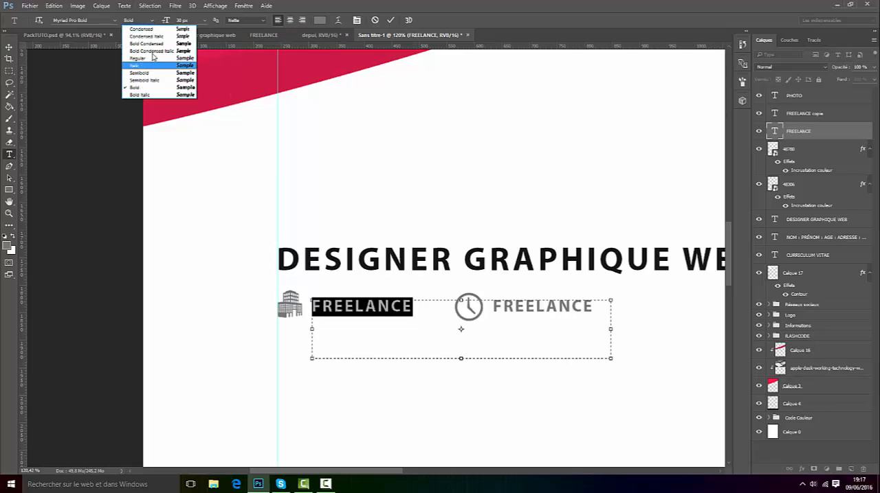
{"action": "left_click", "coordinate": [139, 58]}
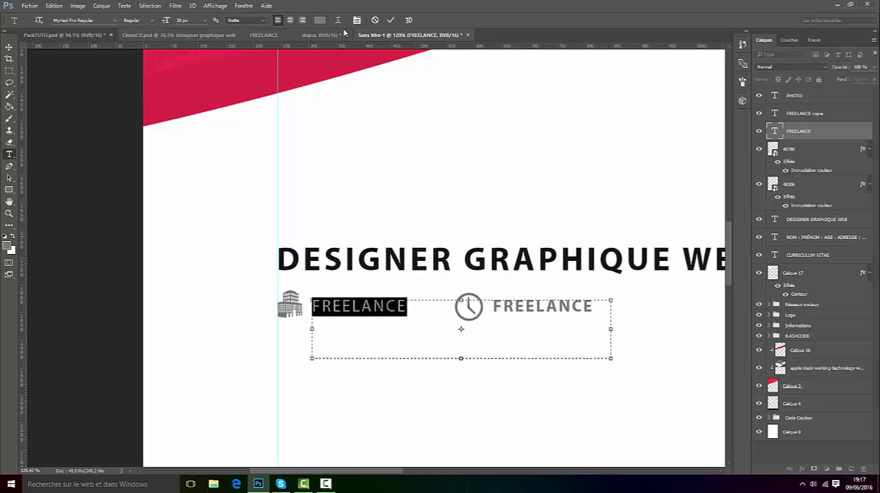
{"action": "left_click", "coordinate": [390, 20]}
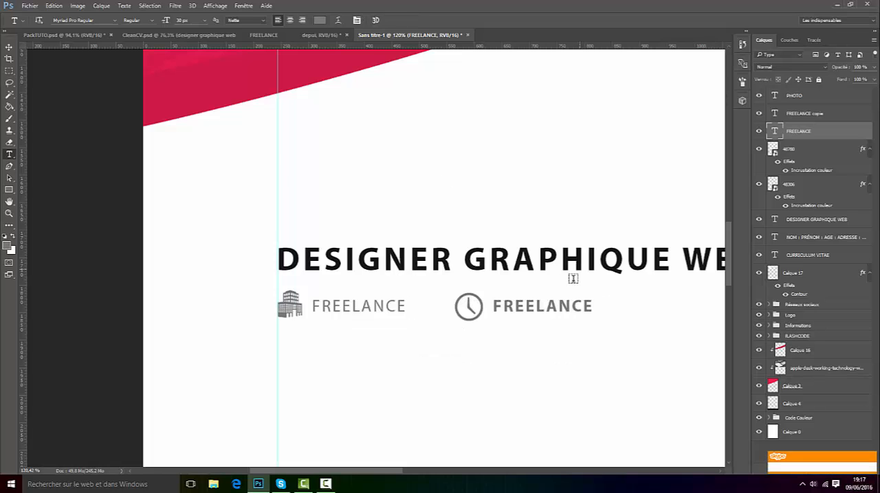
Step: Change the font style of the FREELANCE copy beside the clock icon to Regular
{"action": "left_click", "coordinate": [563, 302]}
{"action": "key", "text": "ctrl+a"}
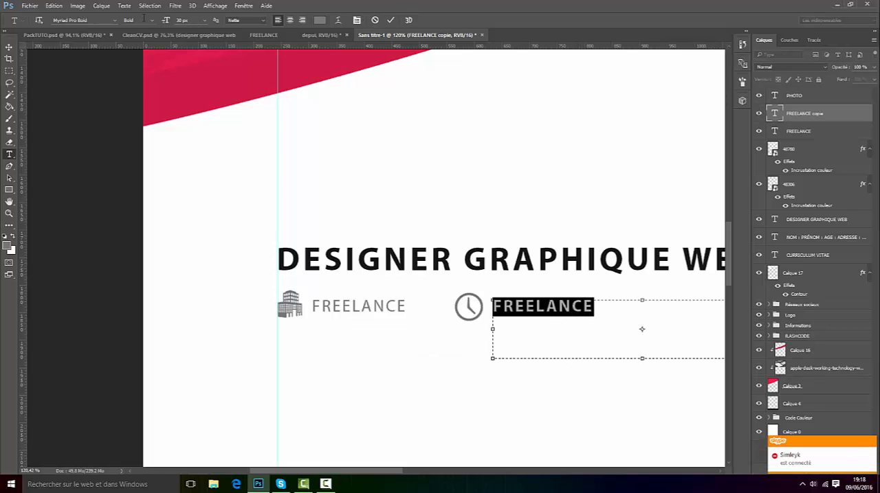
{"action": "left_click", "coordinate": [152, 20]}
{"action": "left_click", "coordinate": [146, 61]}
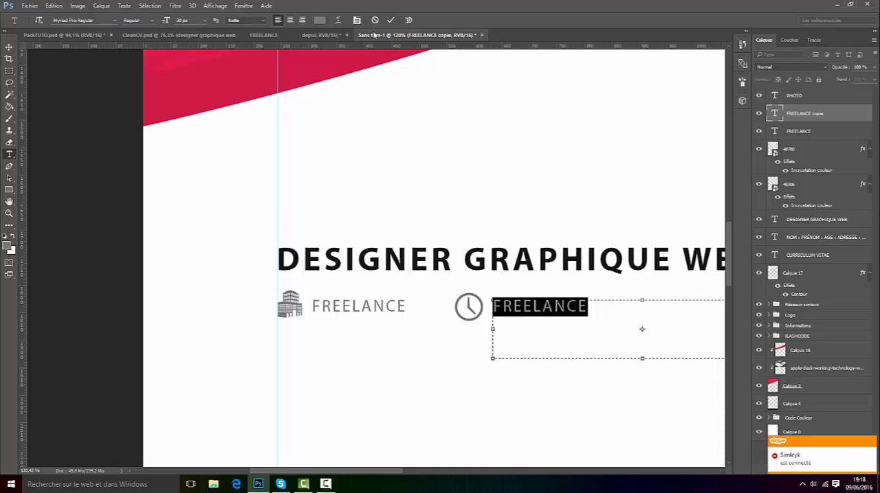
{"action": "left_click", "coordinate": [389, 20]}
Step: Review the whole page layout and compare the job entry with the one in CleanCV.psd
{"action": "scroll", "coordinate": [513, 330], "scroll_direction": "down", "scroll_amount": 5}
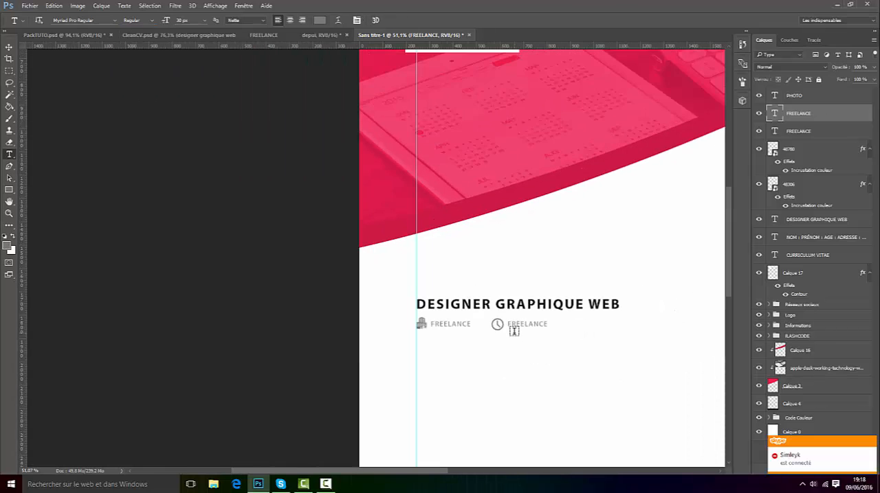
{"action": "scroll", "coordinate": [503, 354], "scroll_direction": "down", "scroll_amount": 3}
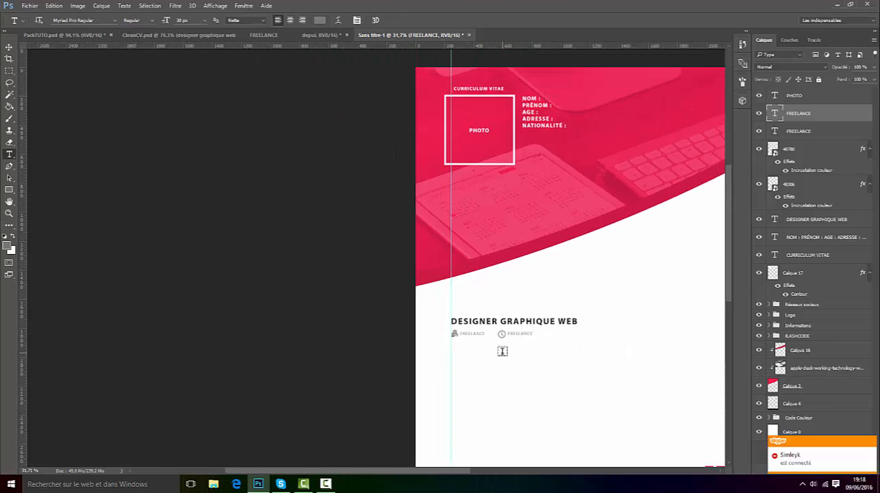
{"action": "left_click", "coordinate": [243, 38]}
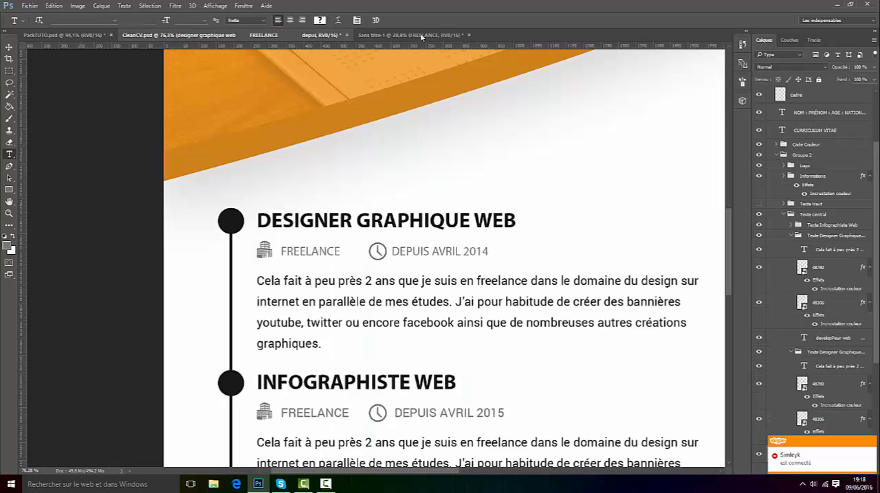
Step: Switch back to Sans titre-1 and create a new layer above the FREELANCE text layers for painting with the Brush
{"action": "left_click", "coordinate": [409, 35]}
{"action": "scroll", "coordinate": [603, 408], "scroll_direction": "up", "scroll_amount": 3}
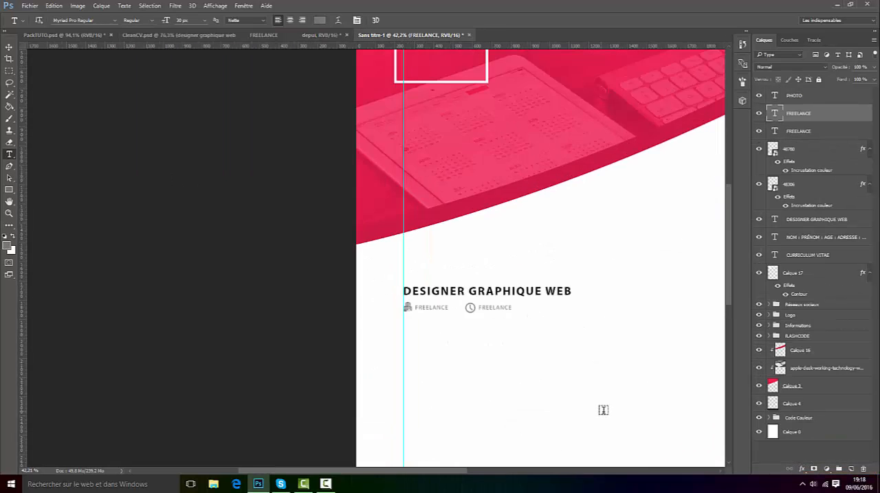
{"action": "left_click", "coordinate": [63, 35]}
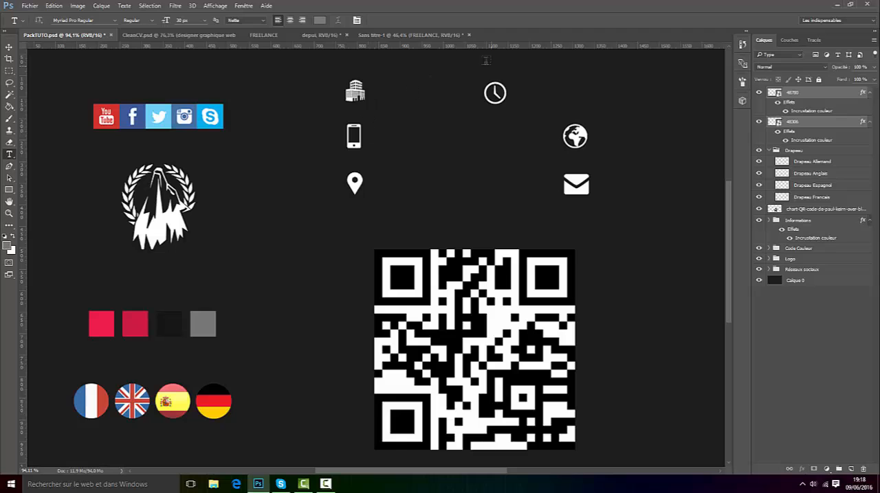
{"action": "left_click", "coordinate": [411, 35]}
{"action": "left_click", "coordinate": [9, 119]}
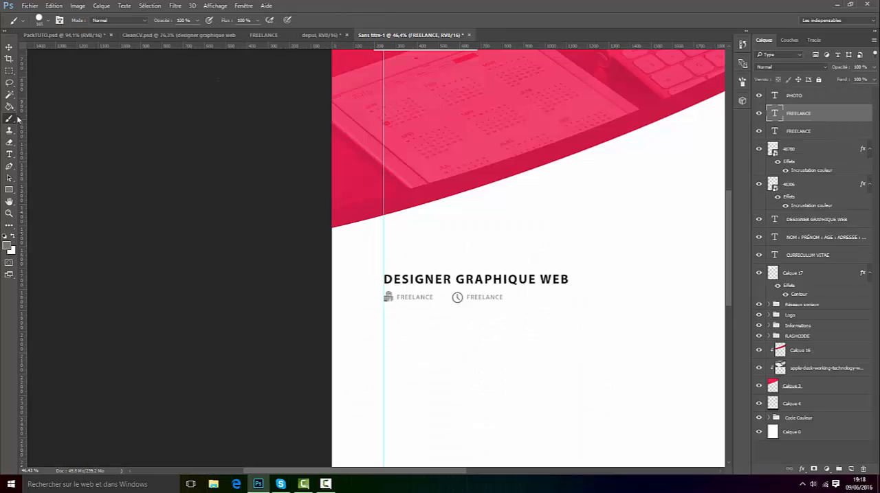
{"action": "left_click", "coordinate": [850, 470]}
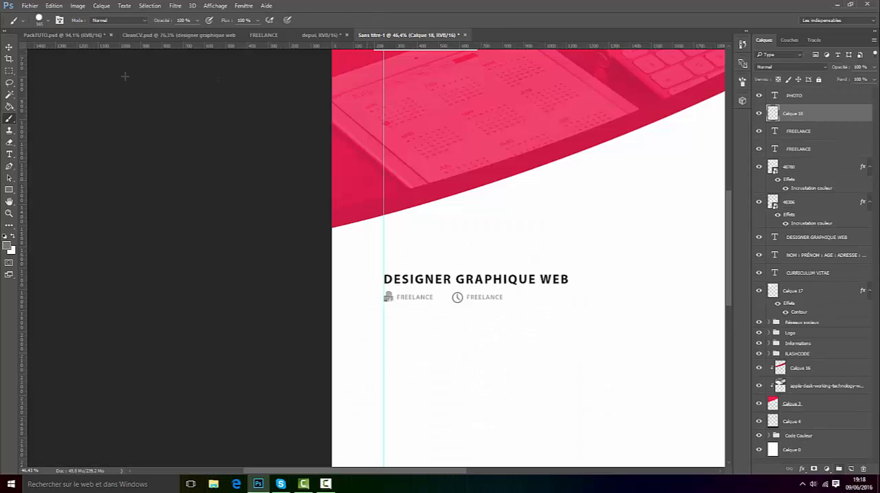
Step: Set the brush size to 60 px and paint a single round dot just left of the DESIGNER GRAPHIQUE WEB heading
{"action": "left_click", "coordinate": [43, 21]}
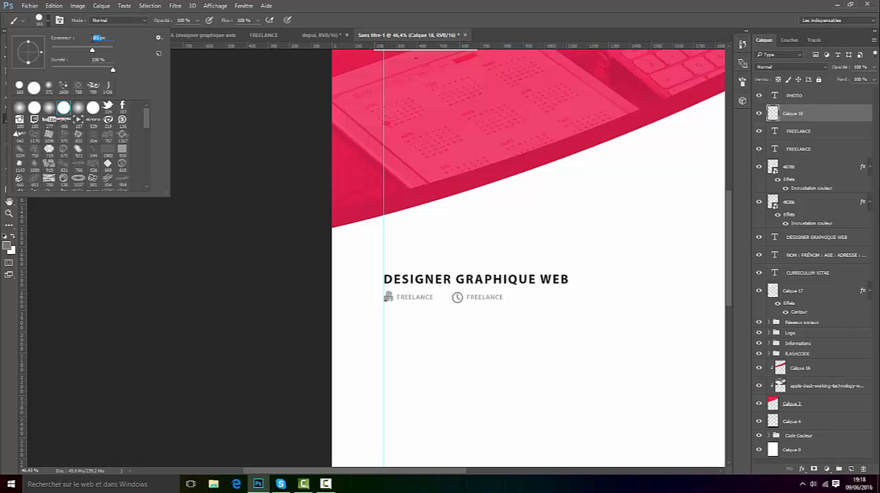
{"action": "type", "text": "50"}
{"action": "type", "text": "75"}
{"action": "type", "text": "60"}
{"action": "key", "text": "Return"}
{"action": "left_click", "coordinate": [369, 279]}
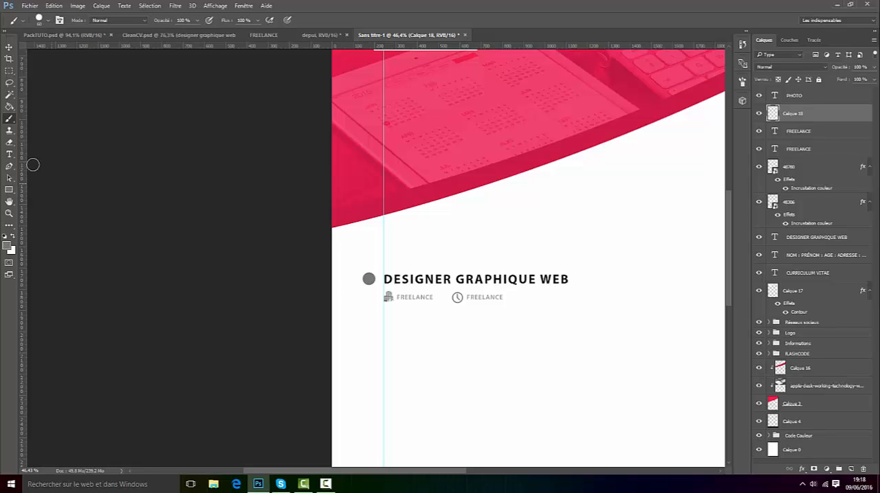
Step: Set the foreground colour by sampling the black swatch of the colour code squares on the page
{"action": "key", "text": "v"}
{"action": "scroll", "coordinate": [483, 353], "scroll_direction": "down", "scroll_amount": 5}
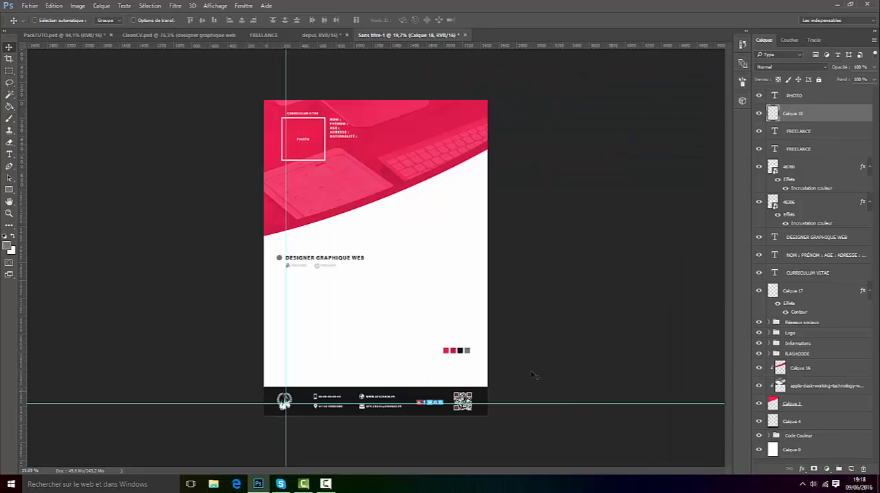
{"action": "scroll", "coordinate": [440, 329], "scroll_direction": "up", "scroll_amount": 2}
{"action": "left_click", "coordinate": [8, 244]}
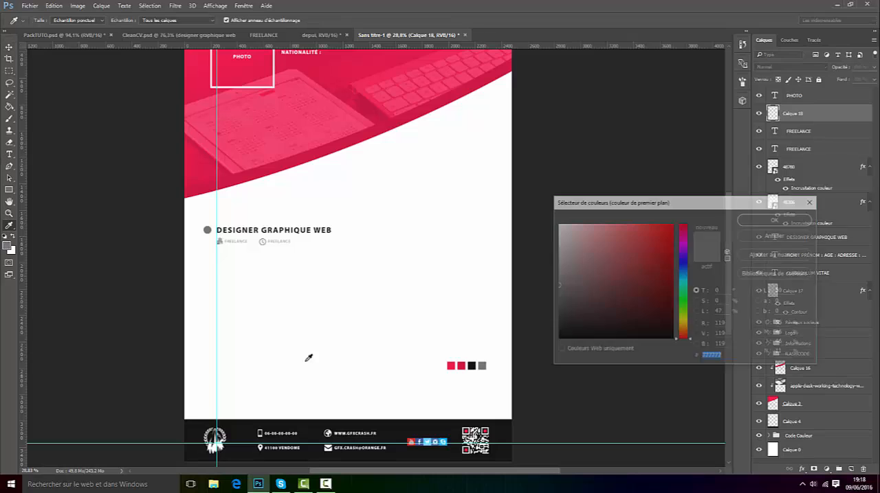
{"action": "left_click", "coordinate": [471, 367]}
{"action": "left_click", "coordinate": [761, 220]}
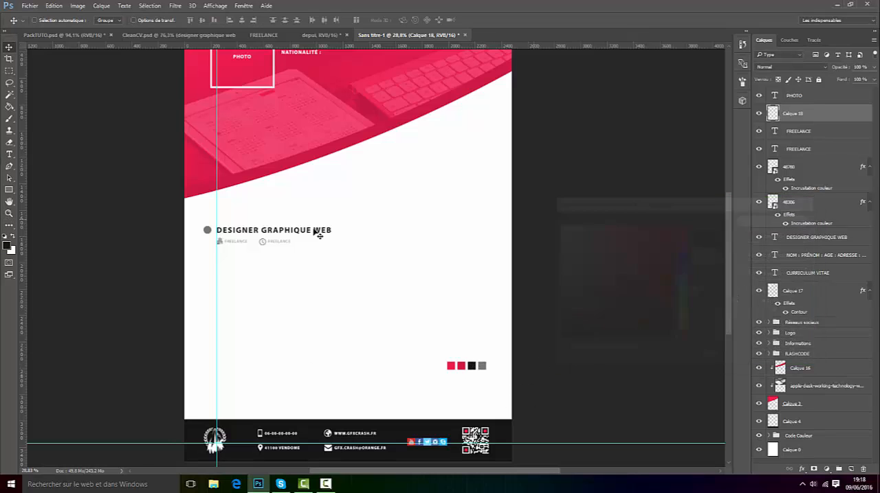
Step: Apply a colour overlay (Incrustation couleur) in #161616 to the dot's layer
{"action": "scroll", "coordinate": [206, 230], "scroll_direction": "up", "scroll_amount": 3}
{"action": "right_click", "coordinate": [815, 113]}
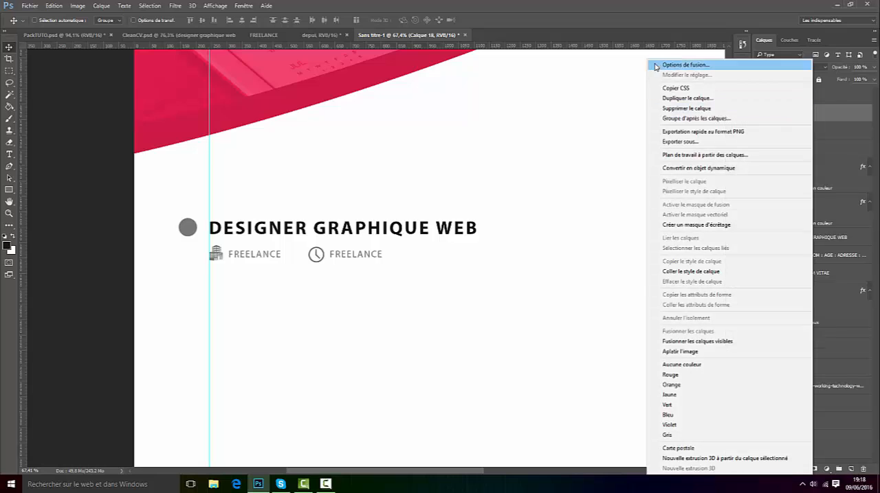
{"action": "left_click", "coordinate": [677, 65]}
{"action": "left_click", "coordinate": [338, 357]}
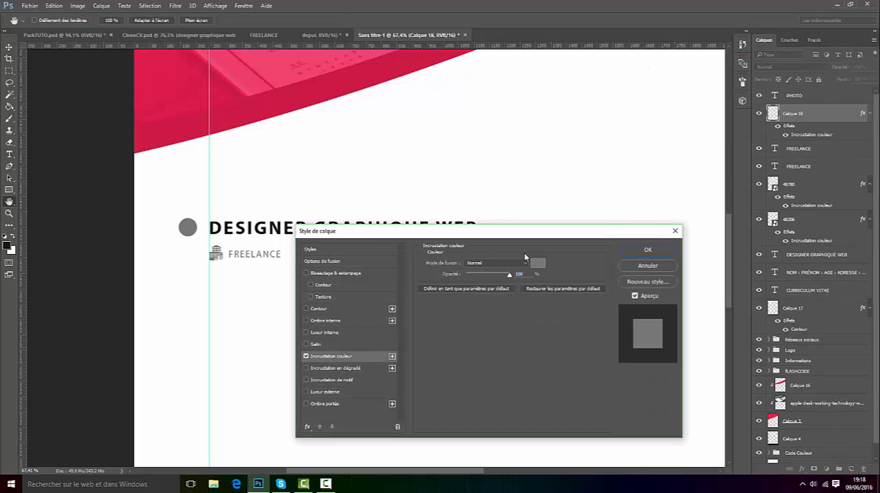
{"action": "left_click", "coordinate": [538, 263]}
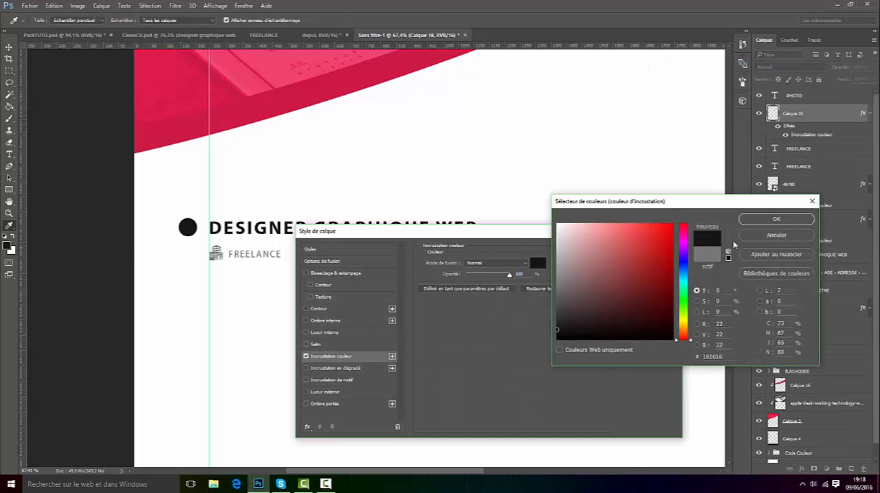
{"action": "left_click", "coordinate": [776, 219]}
{"action": "left_click", "coordinate": [648, 249]}
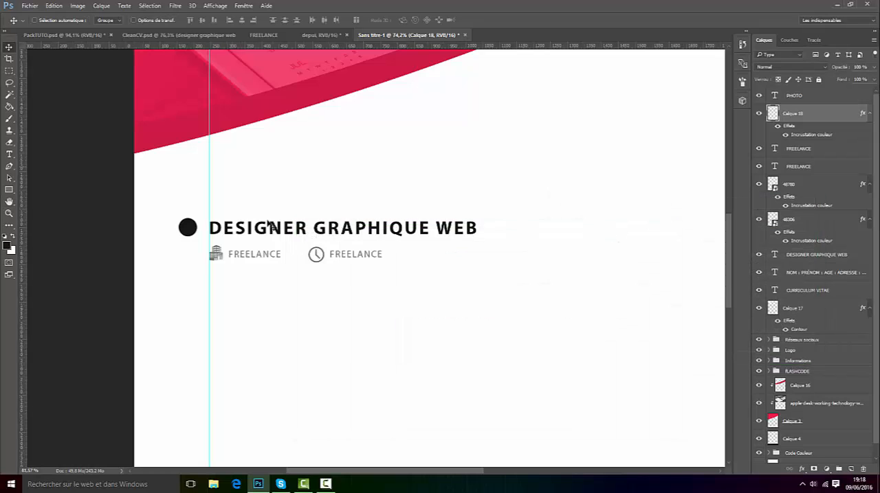
Step: Check the text colour of the DESIGNER GRAPHIQUE WEB heading in the colour picker
{"action": "scroll", "coordinate": [261, 226], "scroll_direction": "up", "scroll_amount": 2}
{"action": "left_click", "coordinate": [9, 142]}
{"action": "scroll", "coordinate": [216, 206], "scroll_direction": "up", "scroll_amount": 1}
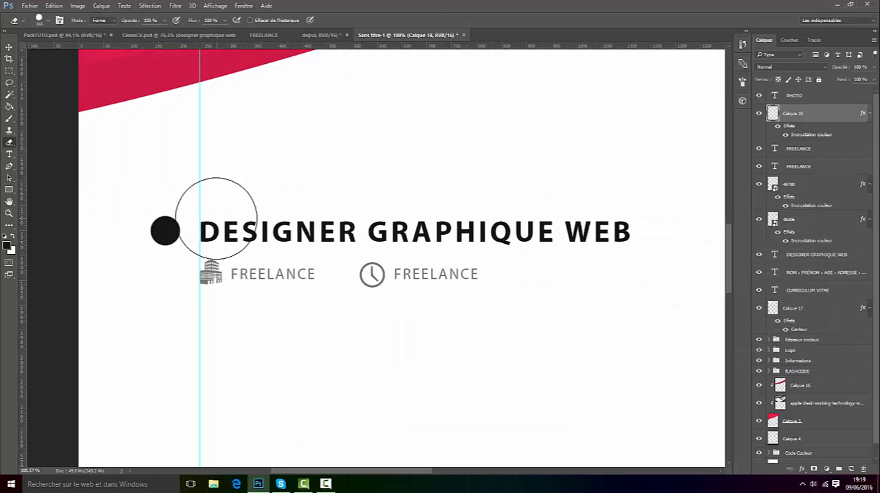
{"action": "left_click", "coordinate": [8, 154]}
{"action": "left_click_drag", "start_coordinate": [199, 231], "coordinate": [684, 231]}
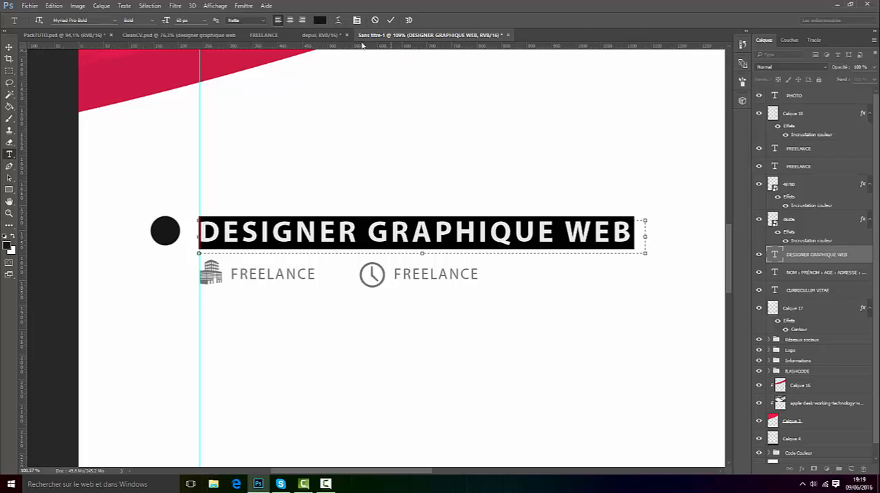
{"action": "left_click", "coordinate": [319, 20]}
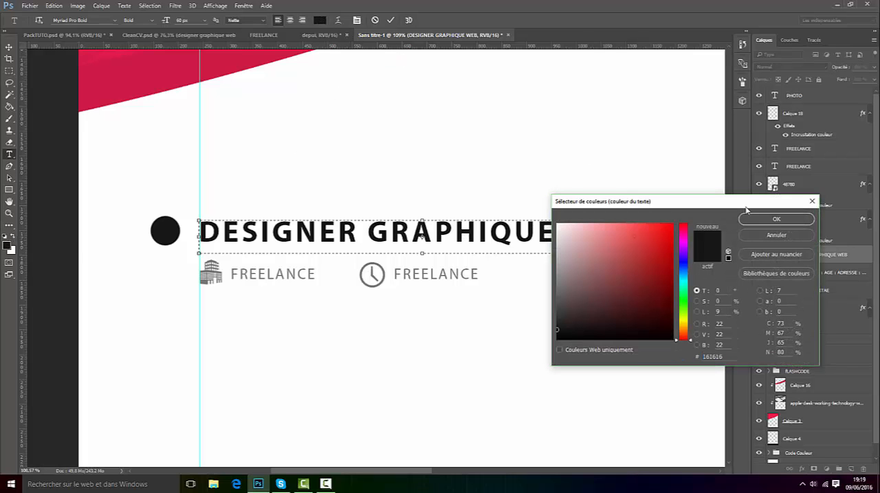
{"action": "left_click", "coordinate": [764, 219]}
{"action": "left_click", "coordinate": [389, 20]}
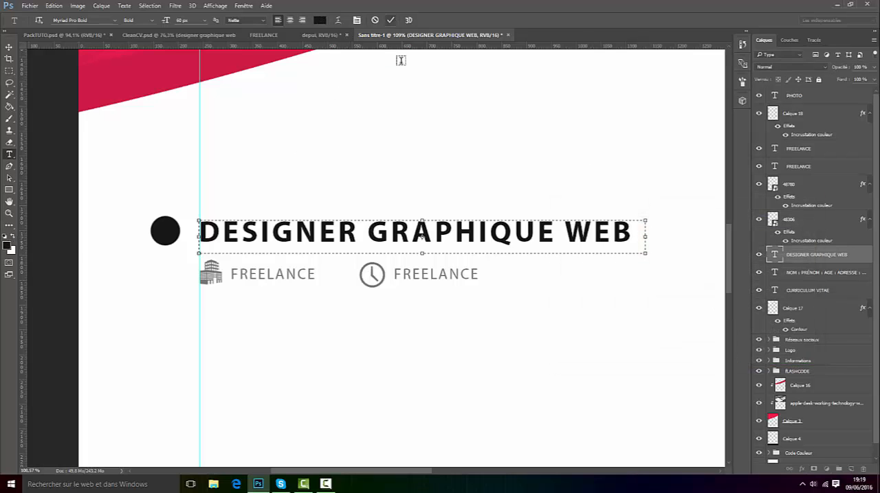
Step: Make a thin, tall rectangular selection running straight down from the dot beside the heading
{"action": "scroll", "coordinate": [489, 277], "scroll_direction": "down", "scroll_amount": 2}
{"action": "scroll", "coordinate": [490, 277], "scroll_direction": "down", "scroll_amount": 1}
{"action": "scroll", "coordinate": [505, 316], "scroll_direction": "up", "scroll_amount": 3}
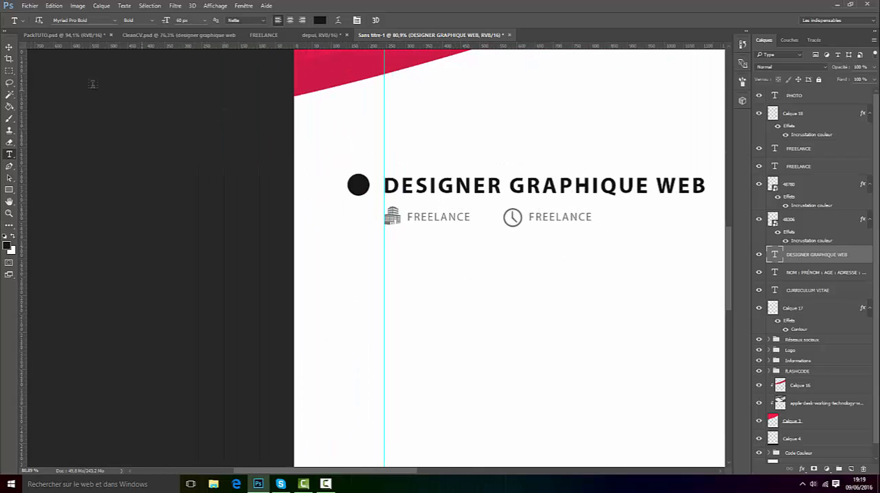
{"action": "left_click", "coordinate": [9, 46]}
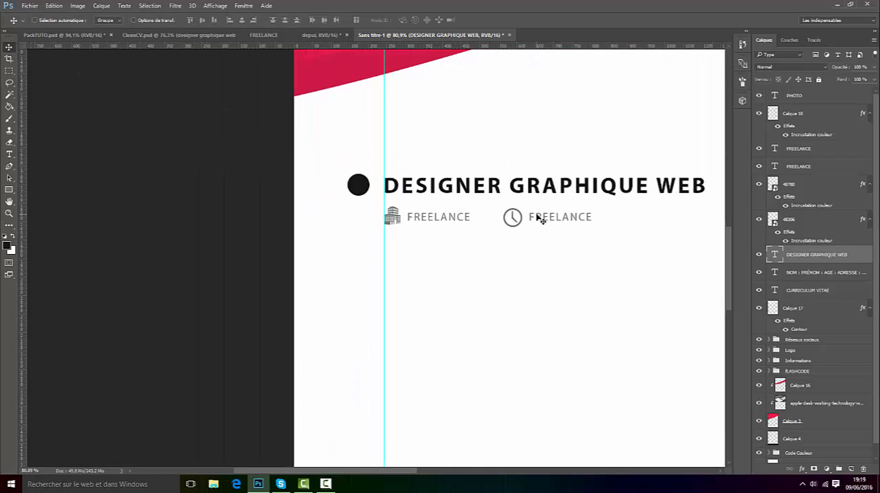
{"action": "left_click", "coordinate": [9, 70]}
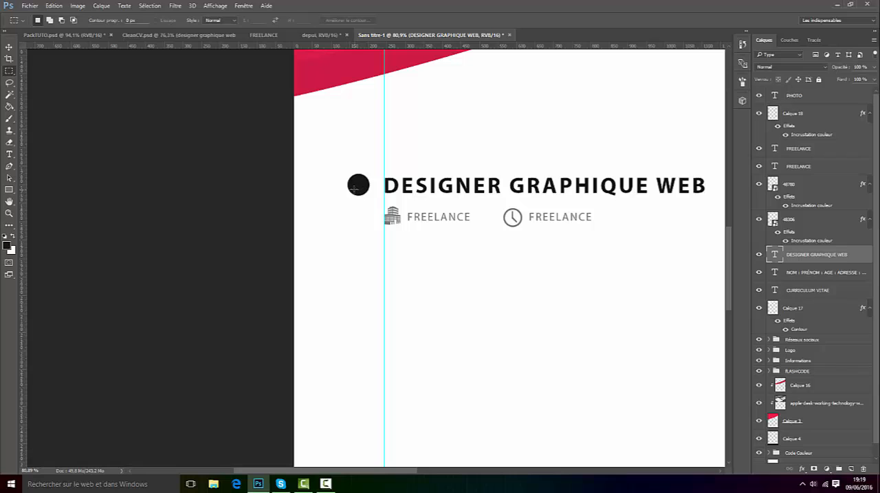
{"action": "left_click_drag", "start_coordinate": [355, 189], "coordinate": [356, 395]}
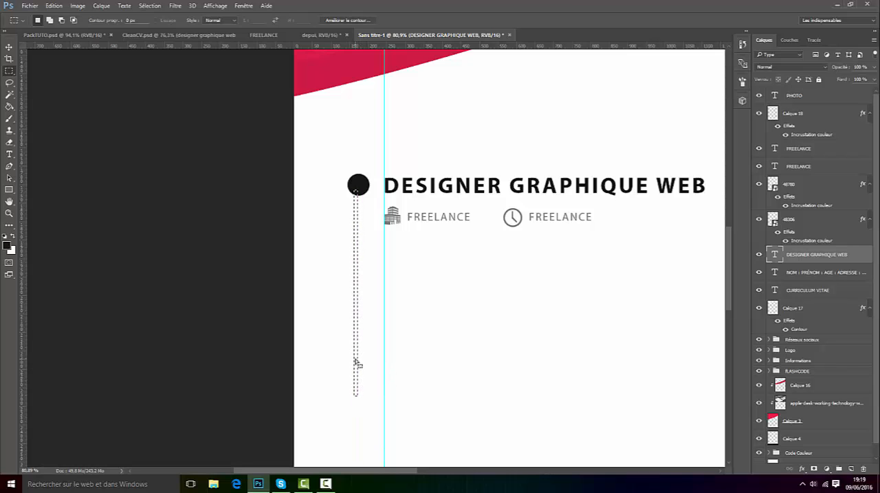
Step: Fill the narrow selection with the dark foreground colour on a new layer and deselect it
{"action": "key", "text": "g"}
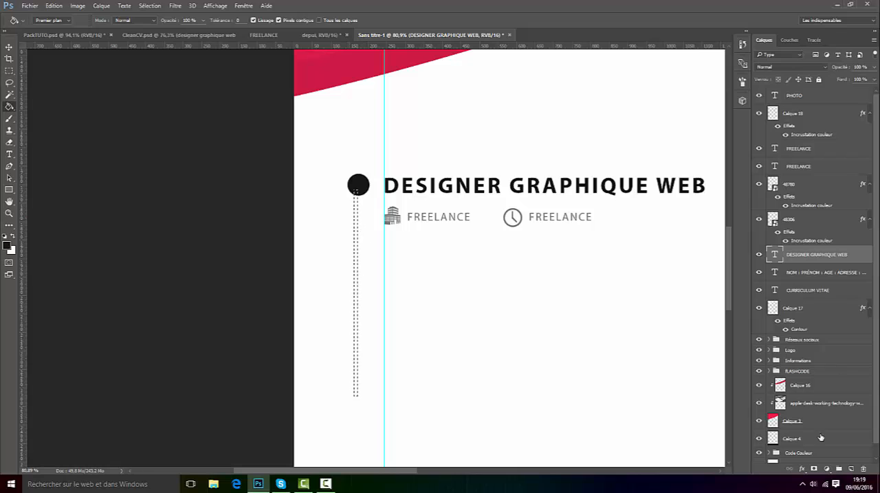
{"action": "left_click", "coordinate": [852, 470]}
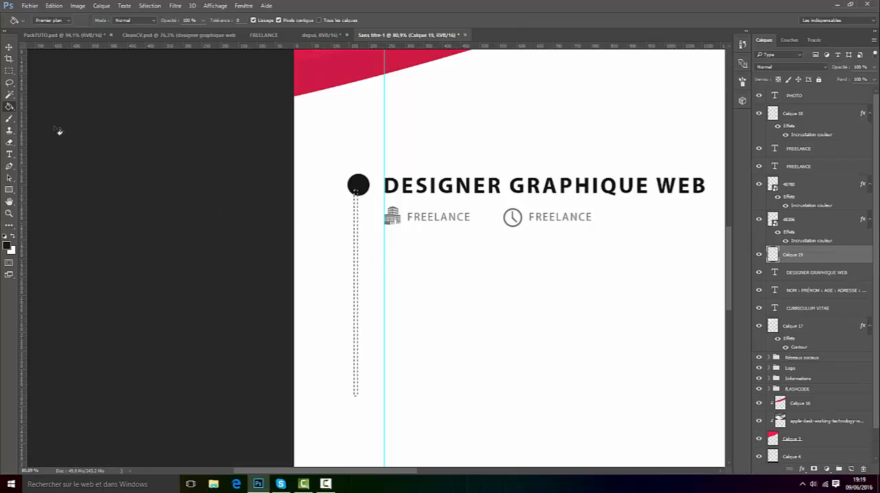
{"action": "left_click", "coordinate": [356, 257]}
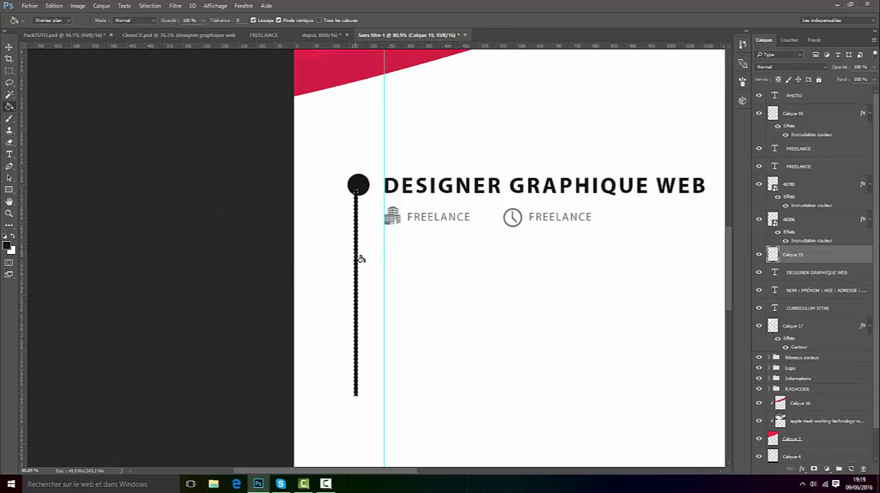
{"action": "key", "text": "ctrl+d"}
Step: Nudge the vertical line to the right until it is centred under the dot
{"action": "left_click", "coordinate": [9, 47]}
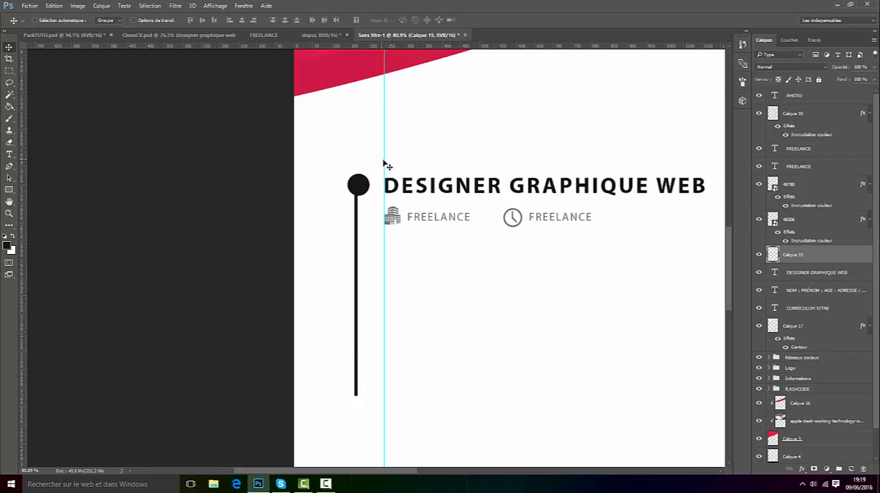
{"action": "scroll", "coordinate": [384, 153], "scroll_direction": "up", "scroll_amount": 5}
{"action": "key", "text": "Right"}
{"action": "key", "text": "Right"}
{"action": "key", "text": "Right"}
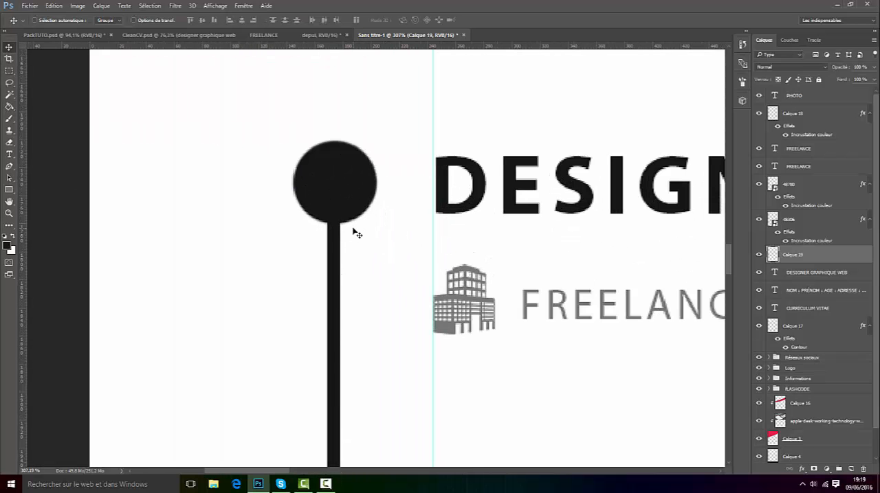
{"action": "scroll", "coordinate": [356, 234], "scroll_direction": "down", "scroll_amount": 10}
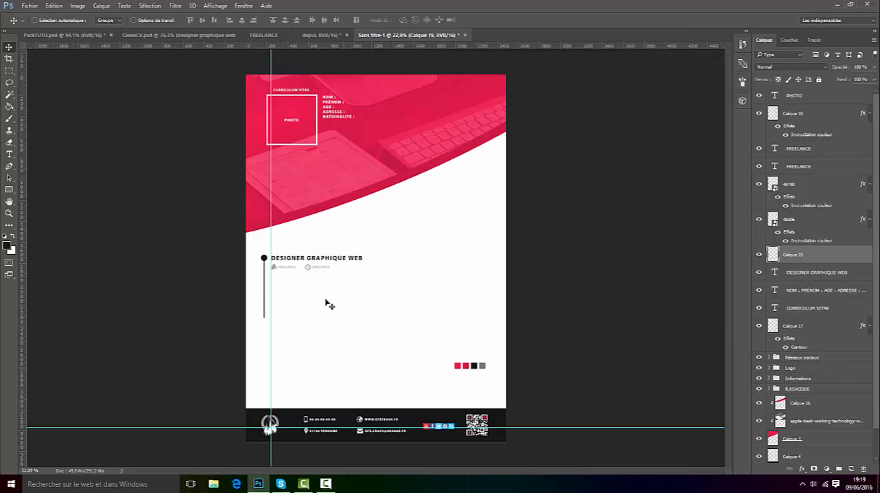
Step: Turn off the display of extras to hide the guides in the document
{"action": "scroll", "coordinate": [330, 305], "scroll_direction": "up", "scroll_amount": 2}
{"action": "left_click", "coordinate": [215, 6]}
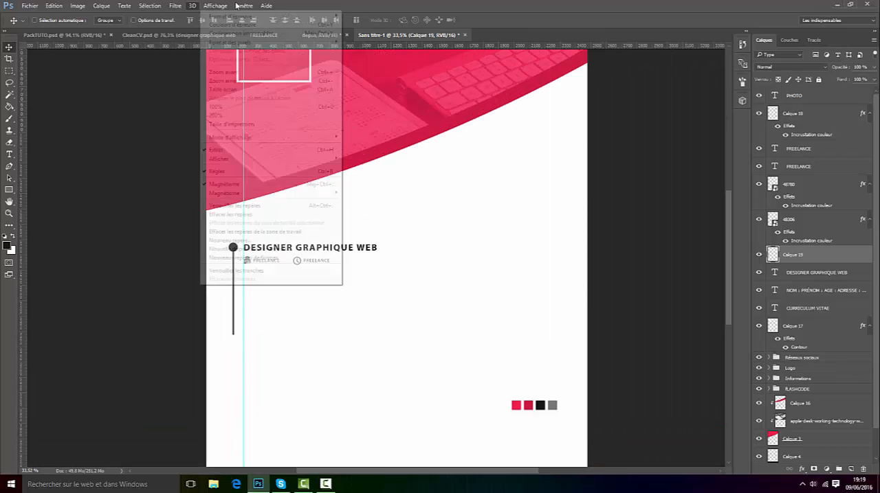
{"action": "left_click", "coordinate": [220, 150]}
Step: In CleanCV.psd, duplicate the "Cela fait à peu près 2 ans" description text layer into PackTUTO.psd
{"action": "left_click", "coordinate": [241, 34]}
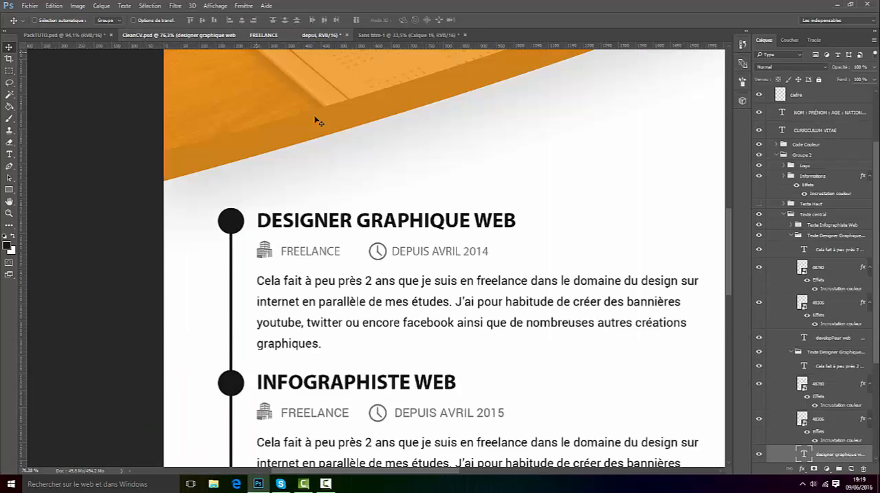
{"action": "scroll", "coordinate": [828, 284], "scroll_direction": "down", "scroll_amount": 4}
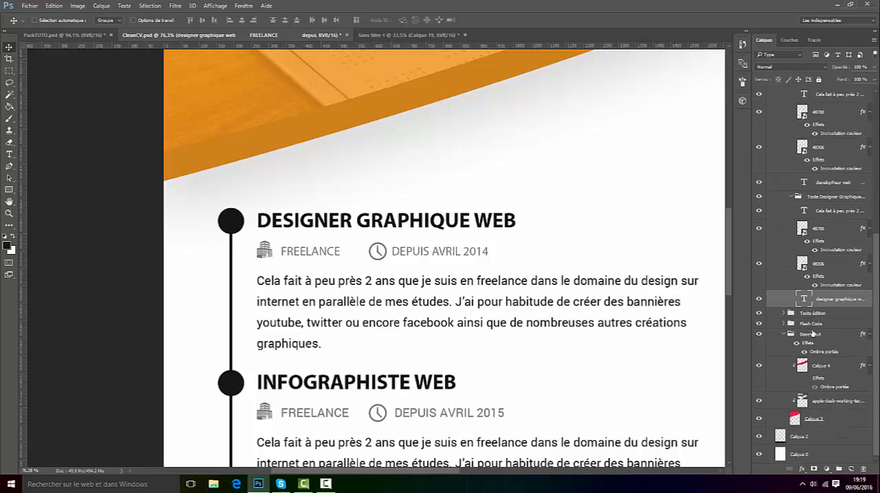
{"action": "scroll", "coordinate": [811, 347], "scroll_direction": "up", "scroll_amount": 2}
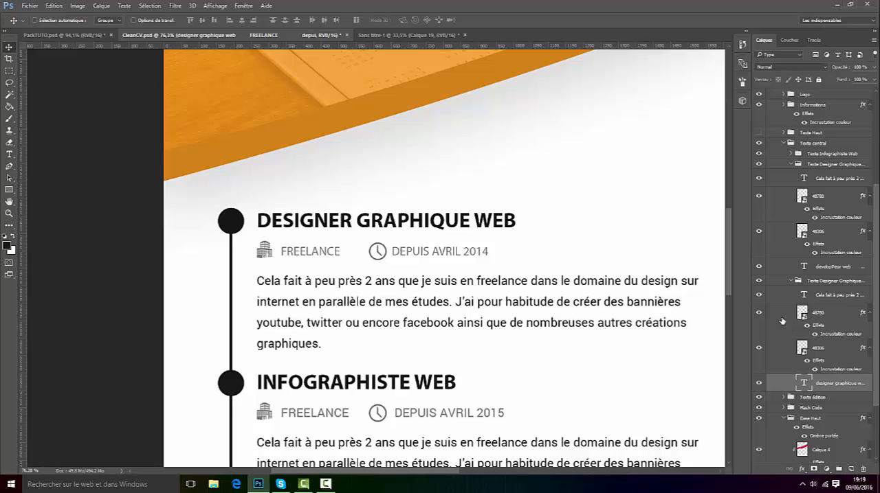
{"action": "left_click", "coordinate": [760, 383]}
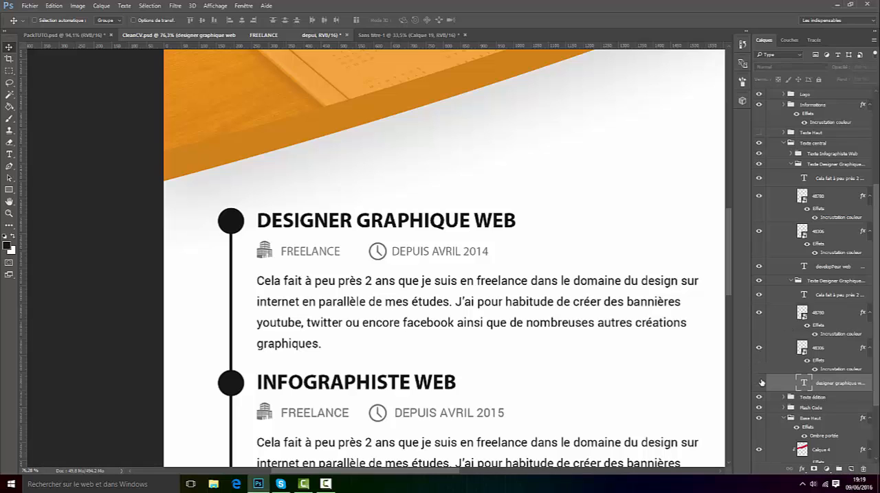
{"action": "left_click", "coordinate": [760, 383]}
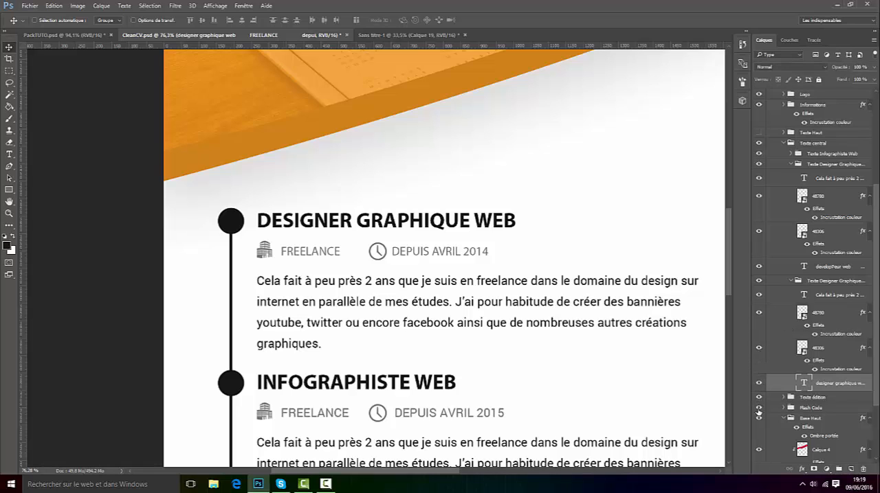
{"action": "left_click", "coordinate": [759, 420]}
{"action": "right_click", "coordinate": [835, 179]}
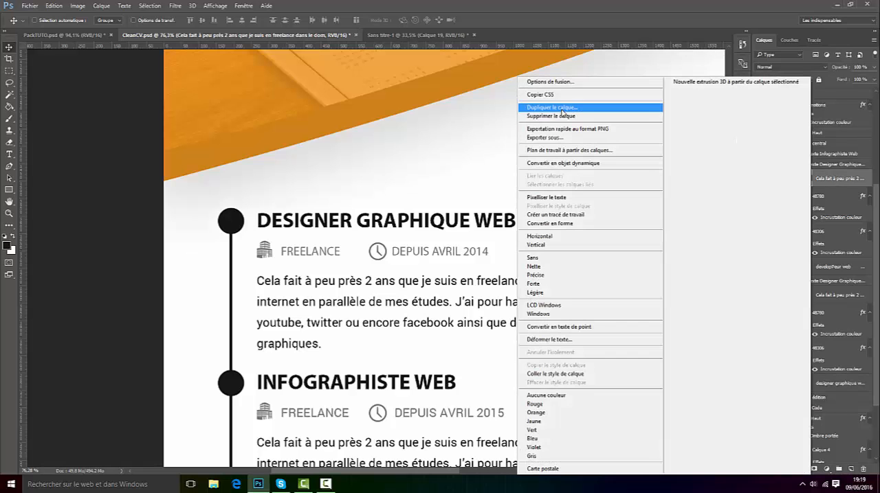
{"action": "left_click", "coordinate": [571, 106]}
{"action": "left_click", "coordinate": [406, 185]}
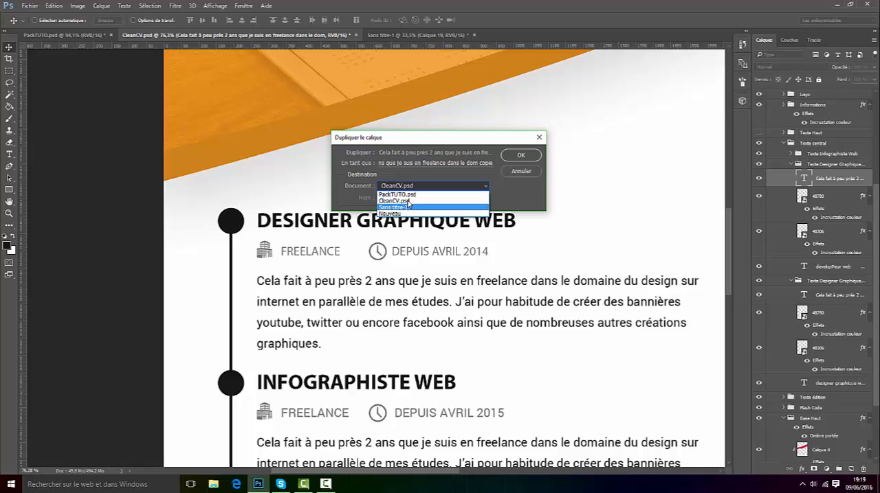
{"action": "left_click", "coordinate": [419, 194]}
{"action": "left_click", "coordinate": [522, 158]}
Step: In PackTUTO.psd, move the copied description text up onto the dark canvas, over the QR code area
{"action": "left_click", "coordinate": [60, 37]}
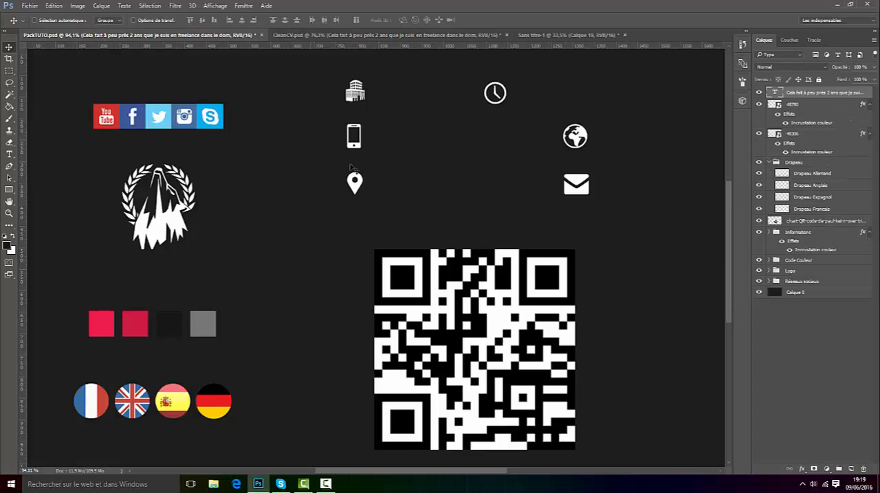
{"action": "scroll", "coordinate": [478, 233], "scroll_direction": "down", "scroll_amount": 6}
{"action": "key", "text": "ctrl+t"}
{"action": "scroll", "coordinate": [474, 226], "scroll_direction": "down", "scroll_amount": 4}
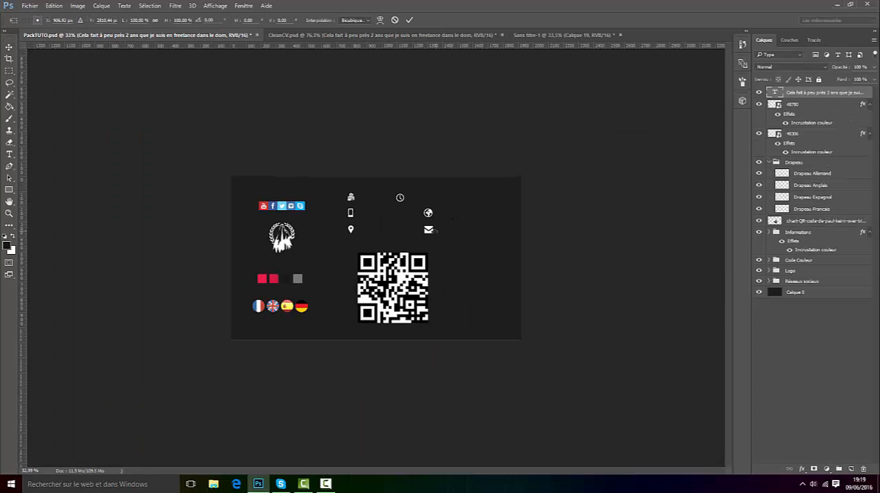
{"action": "left_click_drag", "start_coordinate": [385, 445], "coordinate": [418, 276]}
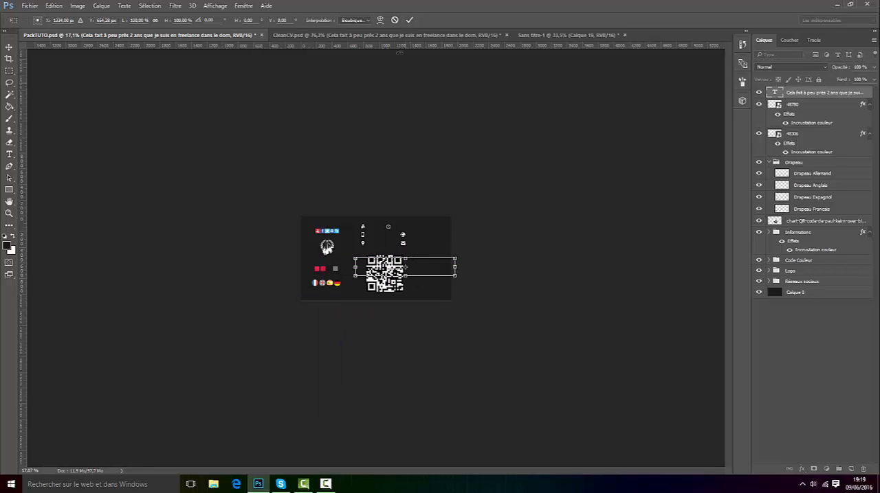
{"action": "left_click", "coordinate": [406, 21]}
{"action": "scroll", "coordinate": [412, 254], "scroll_direction": "up", "scroll_amount": 4}
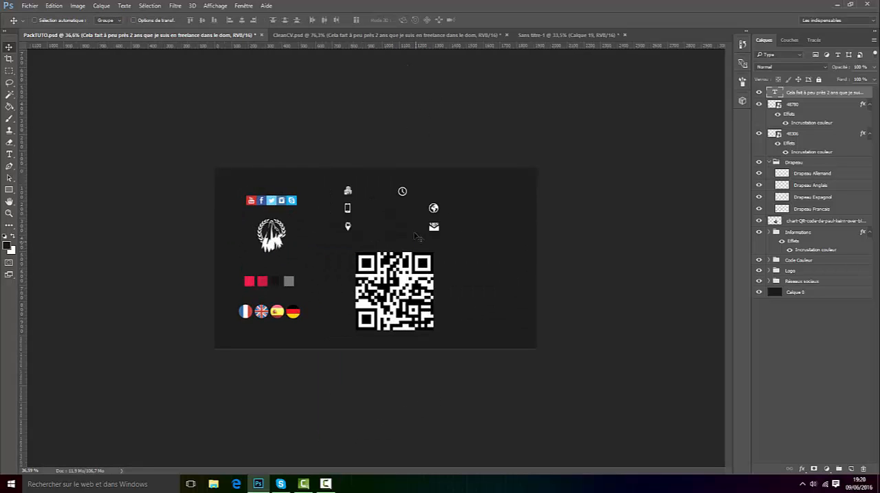
{"action": "left_click_drag", "start_coordinate": [435, 241], "coordinate": [421, 273]}
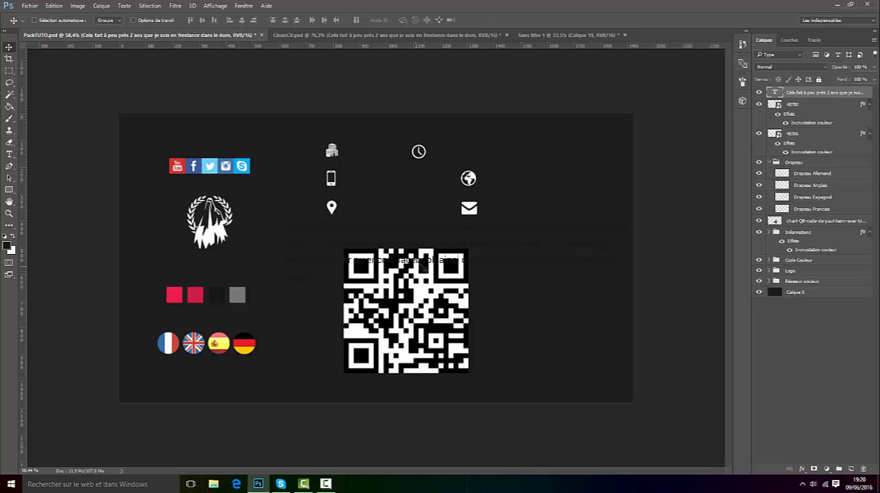
Step: Duplicate the description text layer from PackTUTO.psd into the Sans titre-1 document
{"action": "right_click", "coordinate": [806, 99]}
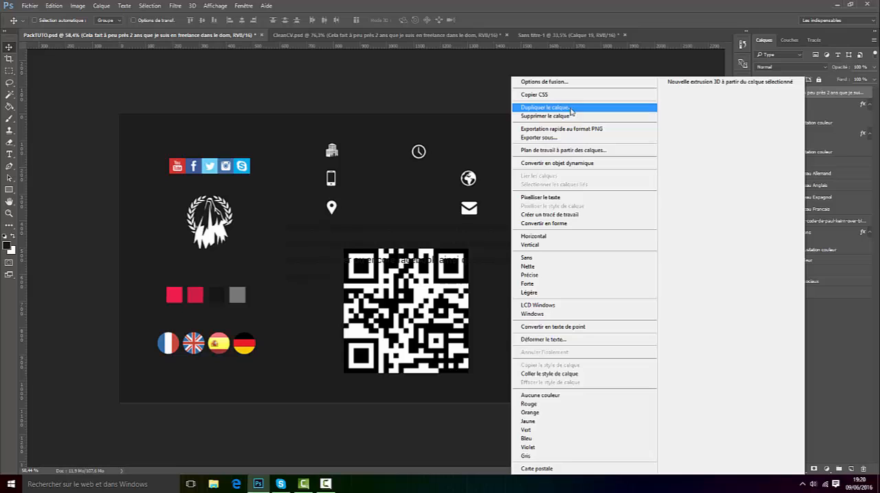
{"action": "left_click", "coordinate": [545, 107]}
{"action": "left_click", "coordinate": [403, 185]}
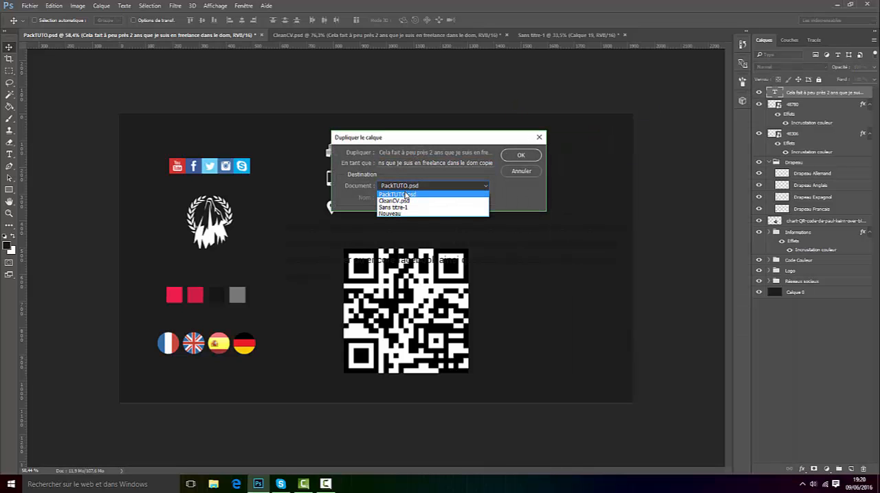
{"action": "left_click", "coordinate": [412, 208]}
{"action": "left_click", "coordinate": [517, 156]}
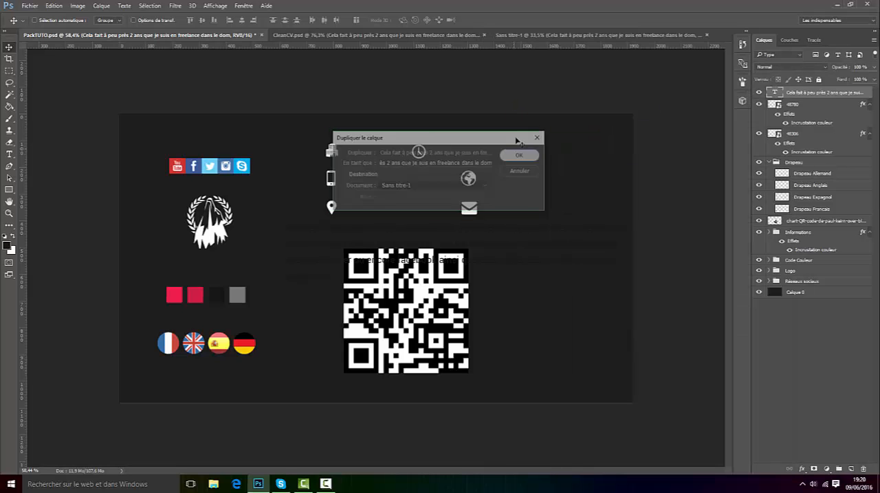
Step: In Sans titre-1, move the description paragraph below the FREELANCE line, left-aligned with the DESIGNER GRAPHIQUE WEB heading
{"action": "left_click", "coordinate": [530, 33]}
{"action": "left_click_drag", "start_coordinate": [328, 314], "coordinate": [338, 362]}
{"action": "left_click_drag", "start_coordinate": [415, 145], "coordinate": [364, 329]}
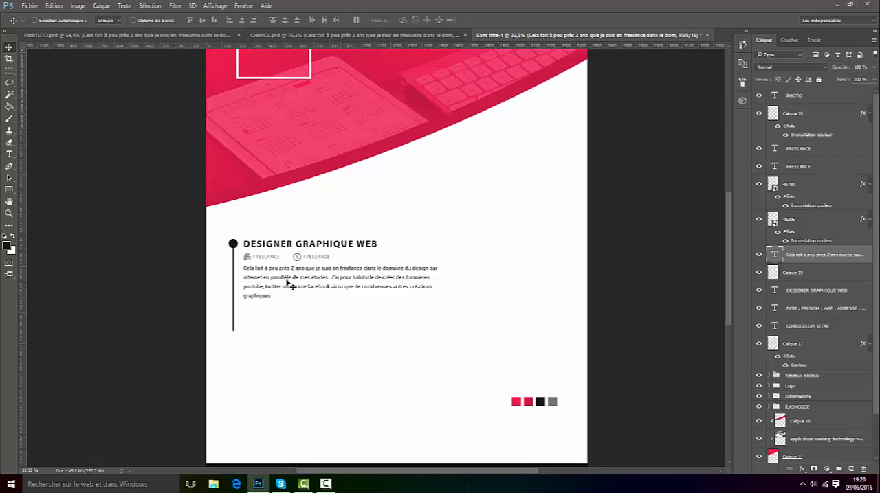
Step: Fine-tune the vertical spacing between the description paragraph and the FREELANCE line in small nudges
{"action": "key", "text": "Down"}
{"action": "key", "text": "Down"}
{"action": "key", "text": "Down"}
{"action": "scroll", "coordinate": [247, 273], "scroll_direction": "up", "scroll_amount": 10}
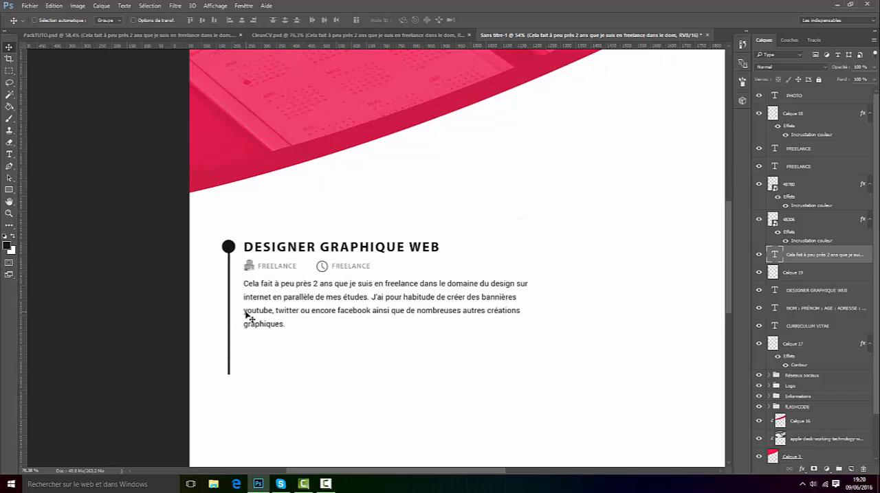
{"action": "key", "text": "Up"}
{"action": "key", "text": "Up"}
{"action": "key", "text": "Up"}
{"action": "key", "text": "Up"}
{"action": "key", "text": "Up"}
{"action": "key", "text": "Up"}
{"action": "key", "text": "Up"}
{"action": "key", "text": "Down"}
{"action": "key", "text": "Down"}
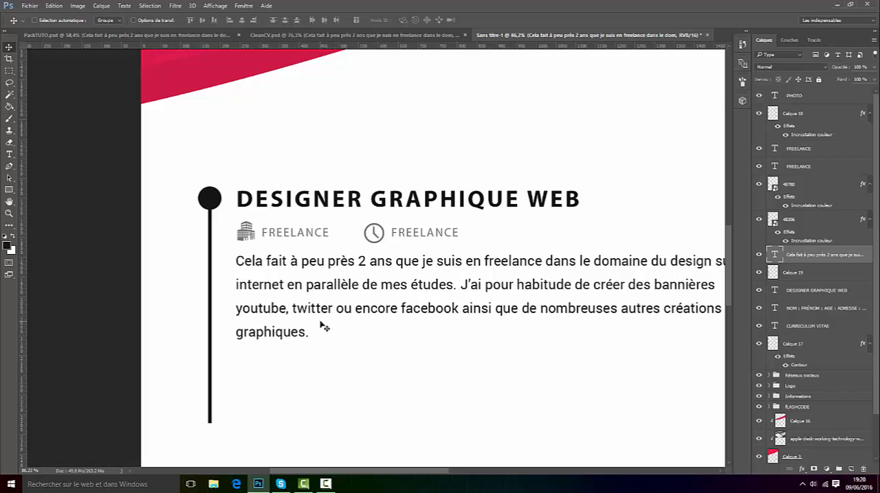
{"action": "scroll", "coordinate": [322, 310], "scroll_direction": "down", "scroll_amount": 6}
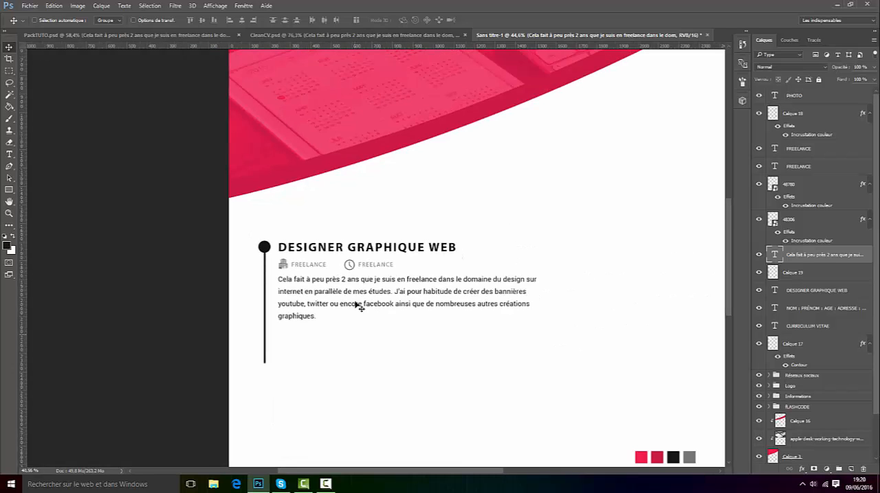
{"action": "scroll", "coordinate": [386, 304], "scroll_direction": "up", "scroll_amount": 2}
Step: Group the two FREELANCE texts, the building and clock icons and the description paragraph into one layer group
{"action": "left_click", "coordinate": [760, 272]}
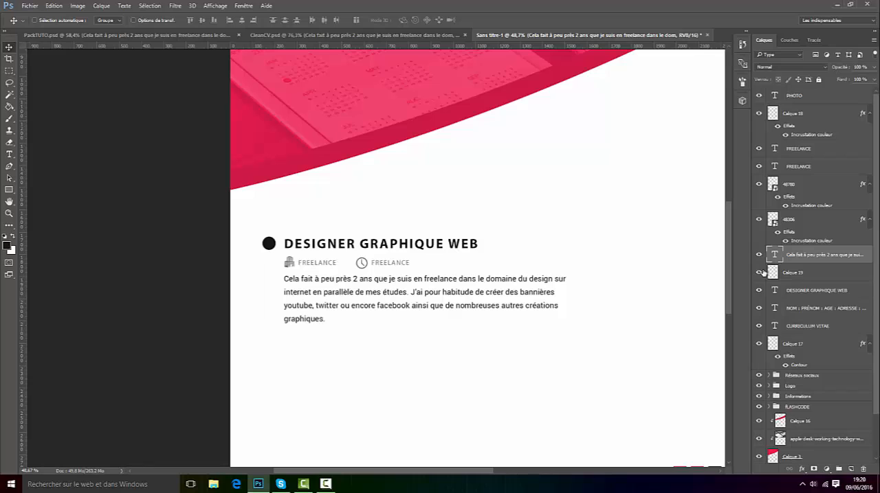
{"action": "left_click", "coordinate": [759, 273]}
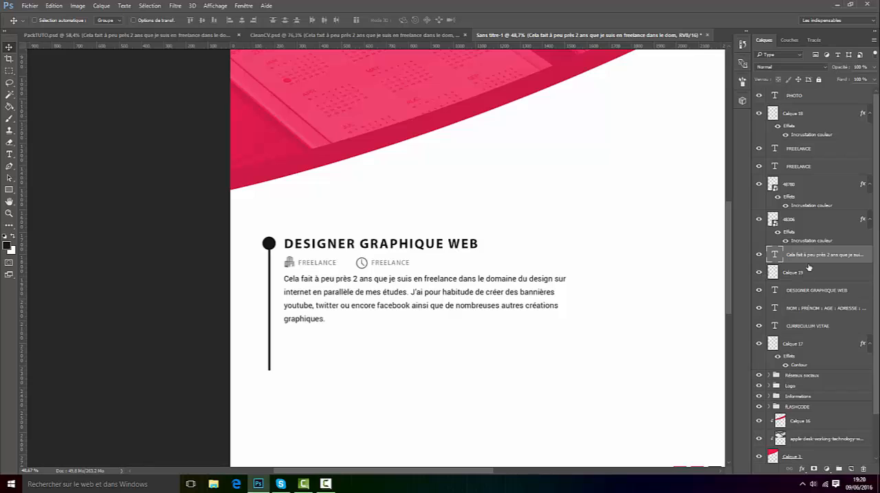
{"action": "left_click", "coordinate": [808, 182], "text": "shift"}
{"action": "left_click", "coordinate": [811, 149], "text": "shift"}
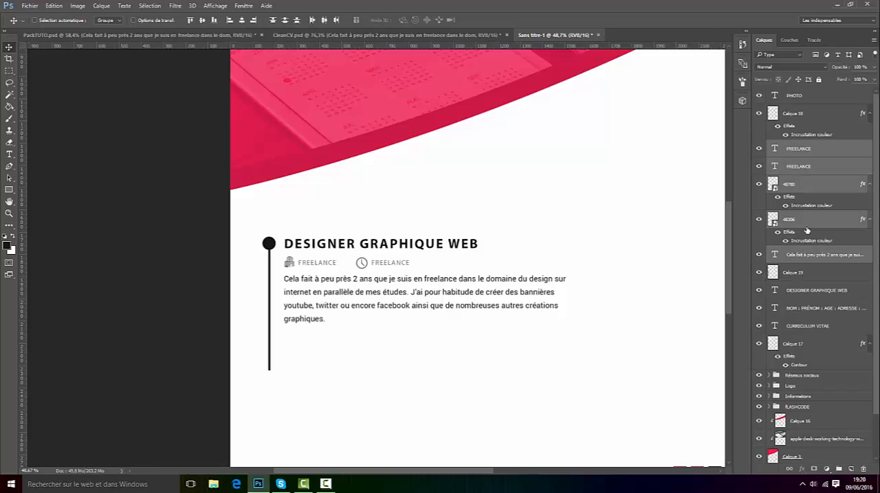
{"action": "left_click", "coordinate": [838, 468]}
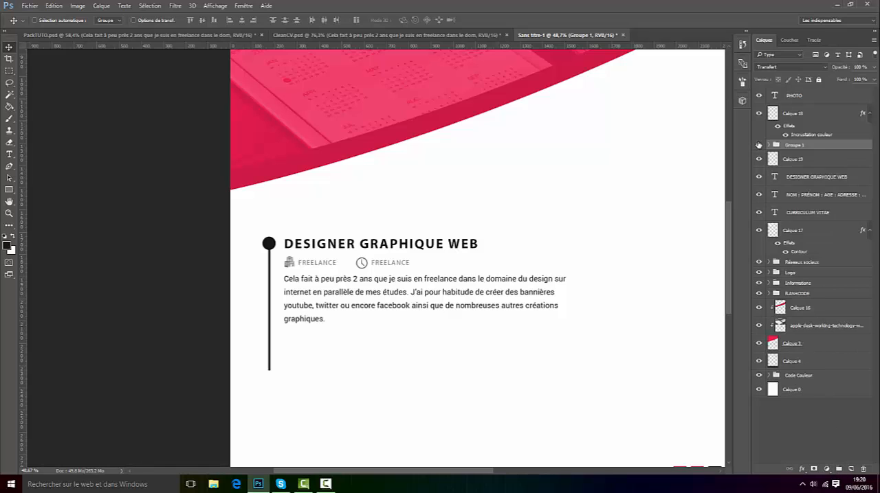
Step: Check the new group's content by toggling its visibility and move the DESIGNER GRAPHIQUE WEB heading layer into it
{"action": "left_click", "coordinate": [758, 145]}
{"action": "left_click", "coordinate": [758, 145]}
{"action": "left_click", "coordinate": [758, 145]}
{"action": "left_click", "coordinate": [758, 145]}
{"action": "left_click", "coordinate": [789, 177]}
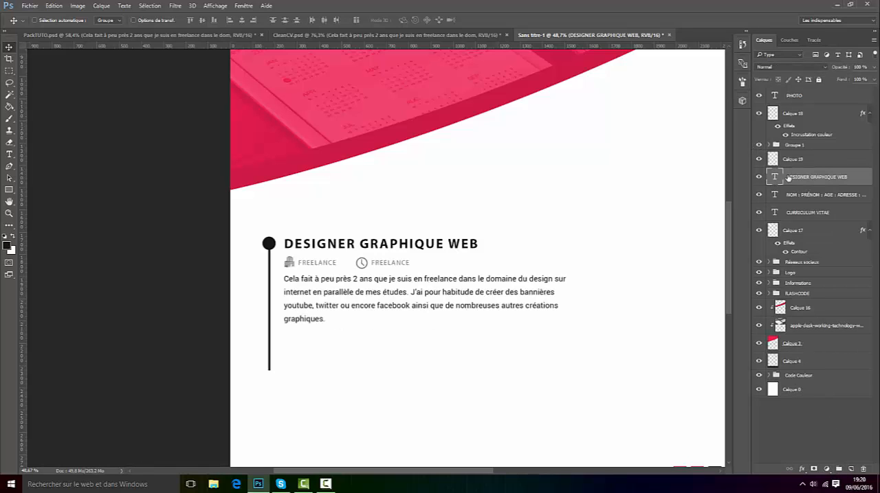
{"action": "left_click_drag", "start_coordinate": [796, 179], "coordinate": [788, 152]}
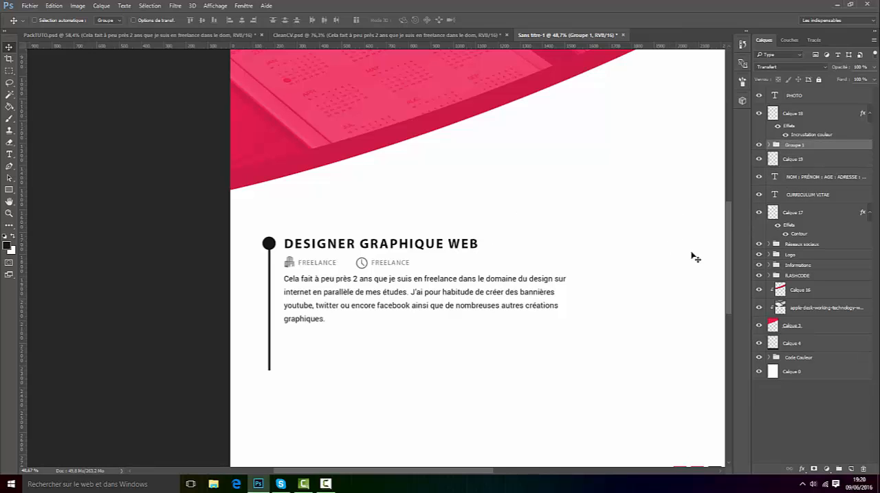
Step: Replace the FREELANCE text beside the clock icon with "2013-2016"
{"action": "scroll", "coordinate": [468, 322], "scroll_direction": "up", "scroll_amount": 2}
{"action": "left_click", "coordinate": [9, 155]}
{"action": "scroll", "coordinate": [329, 237], "scroll_direction": "up", "scroll_amount": 1}
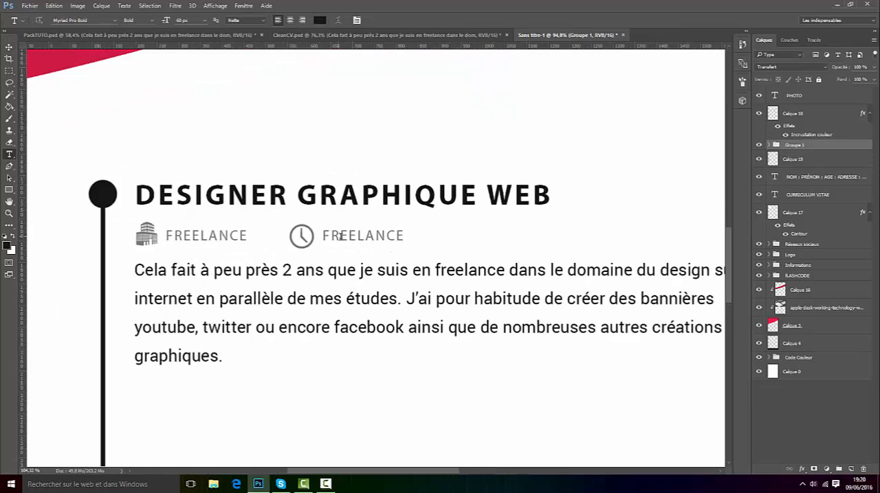
{"action": "scroll", "coordinate": [336, 237], "scroll_direction": "up", "scroll_amount": 1}
{"action": "left_click", "coordinate": [349, 235]}
{"action": "double_click", "coordinate": [349, 235]}
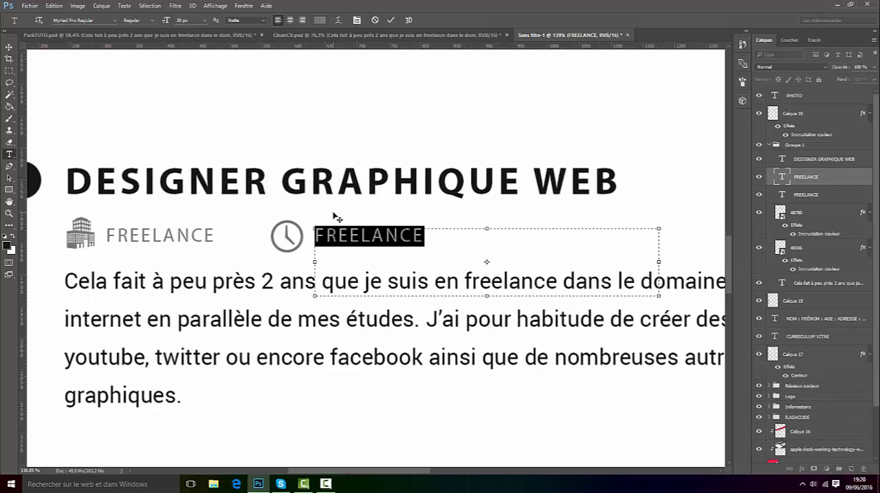
{"action": "type", "text": "13"}
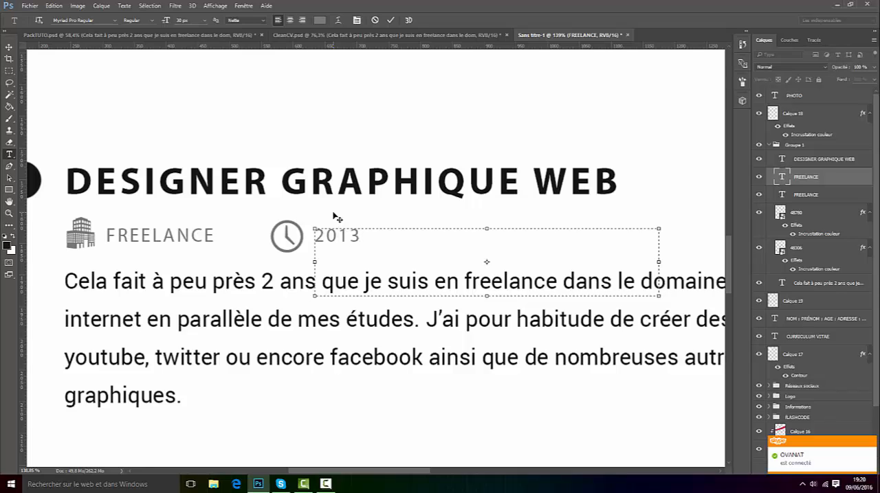
{"action": "type", "text": "6-1016"}
{"action": "key", "text": "shift+Right"}
{"action": "type", "text": "2"}
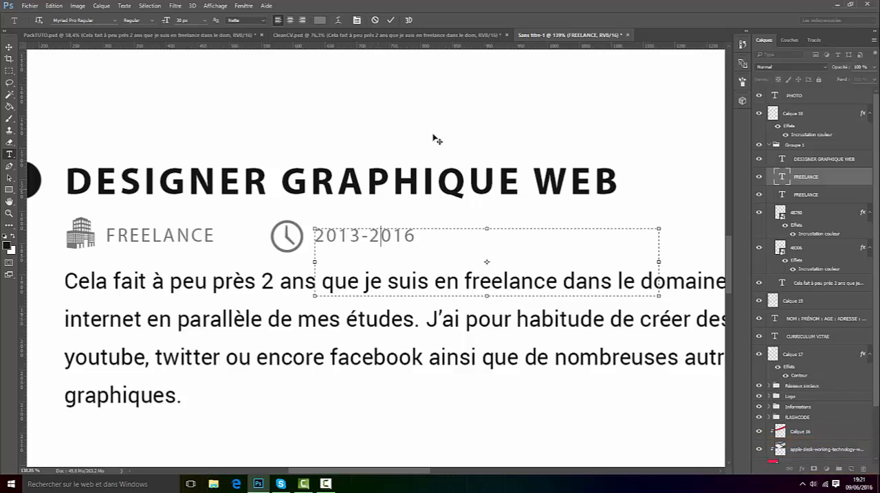
{"action": "left_click", "coordinate": [390, 19]}
{"action": "left_click", "coordinate": [324, 485]}
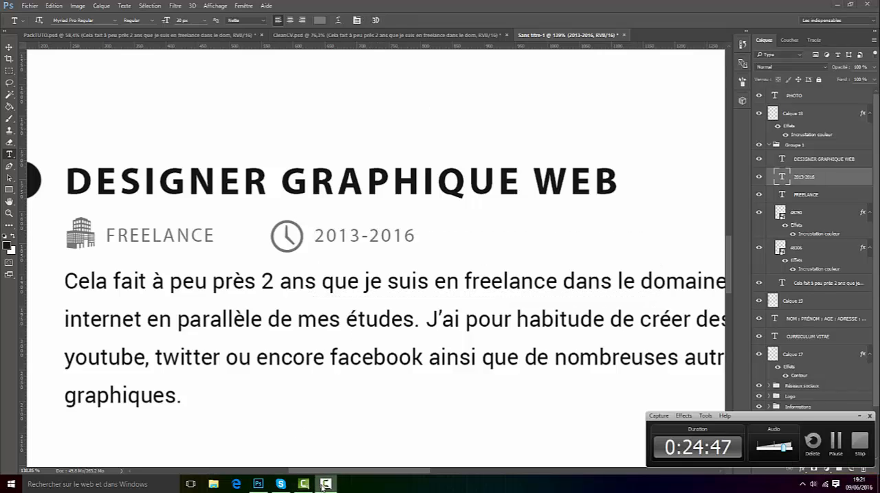
{"action": "left_click", "coordinate": [325, 484]}
Step: Move the dot layer Calque 18 into the job-entry group, collapse the group and check it by toggling its visibility
{"action": "scroll", "coordinate": [472, 219], "scroll_direction": "down", "scroll_amount": 5}
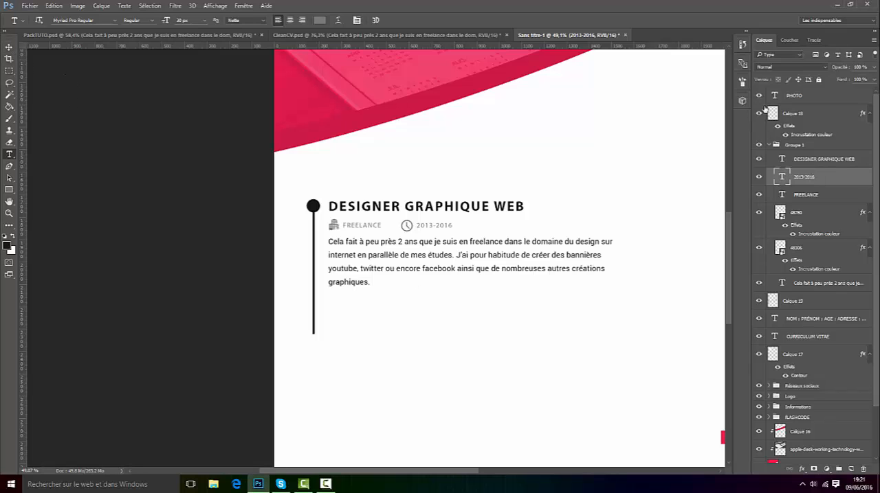
{"action": "left_click_drag", "start_coordinate": [802, 117], "coordinate": [804, 151]}
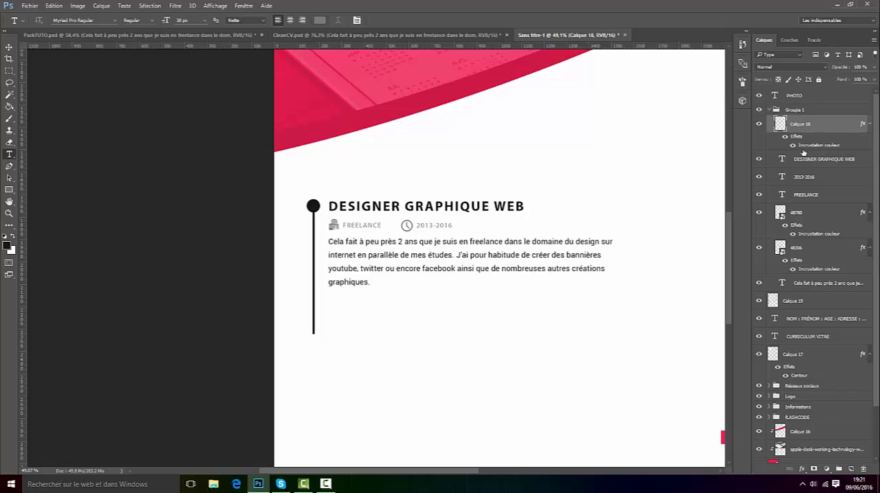
{"action": "left_click", "coordinate": [769, 110]}
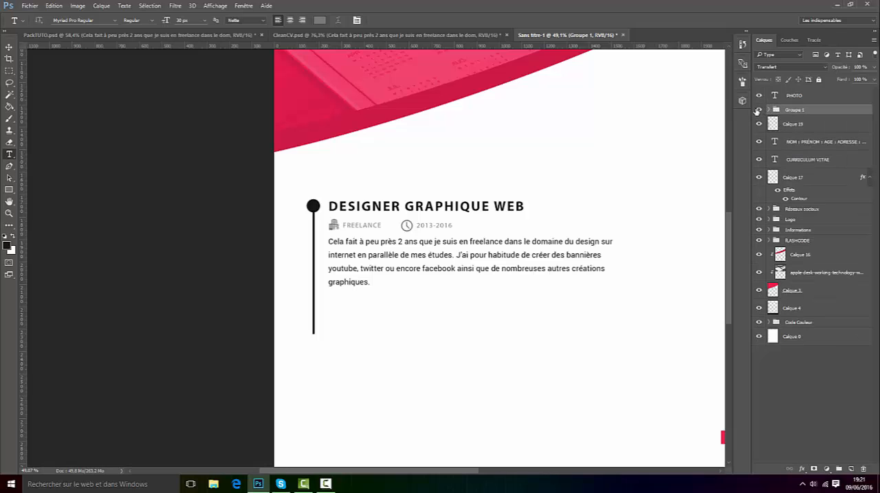
{"action": "left_click", "coordinate": [759, 110]}
{"action": "left_click", "coordinate": [758, 110]}
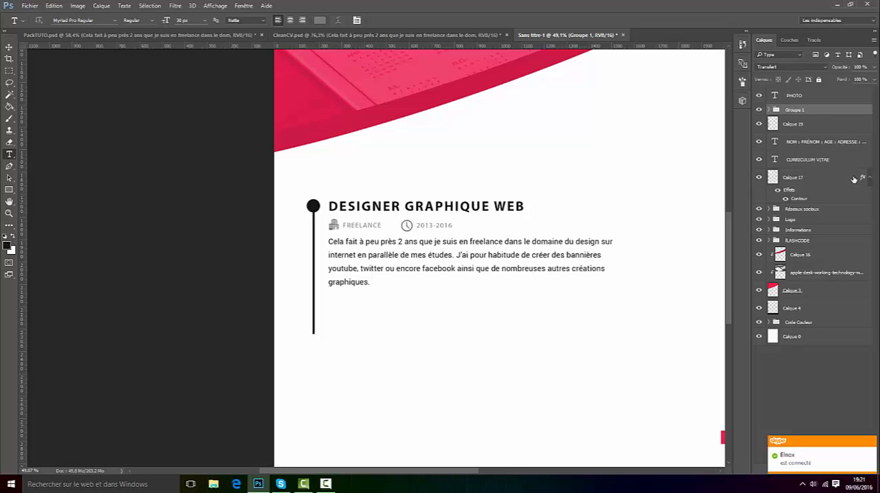
Step: Duplicate the job-entry group, show the guides and place the copy directly below the first entry, aligned with its left edge
{"action": "key", "text": "ctrl+j"}
{"action": "key", "text": "v"}
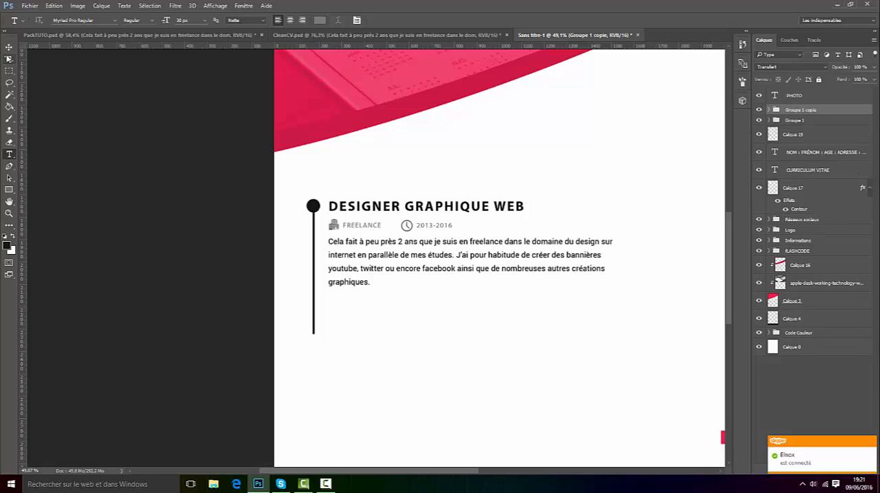
{"action": "left_click_drag", "start_coordinate": [399, 198], "coordinate": [402, 262]}
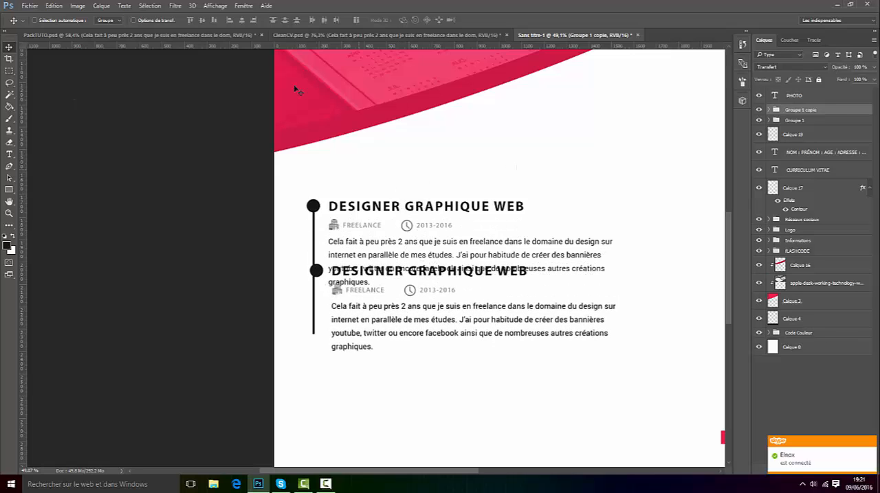
{"action": "left_click", "coordinate": [207, 4]}
{"action": "left_click", "coordinate": [223, 144]}
{"action": "left_click_drag", "start_coordinate": [419, 297], "coordinate": [413, 336]}
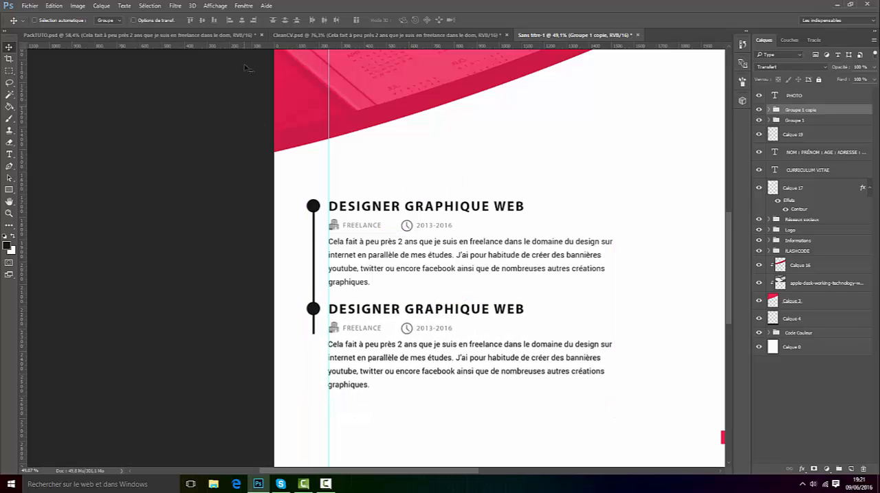
Step: Check the spacing between job entries in CleanCV.psd and fine-tune the copied entry's vertical position below the first one
{"action": "double_click", "coordinate": [297, 46]}
{"action": "left_click", "coordinate": [664, 111]}
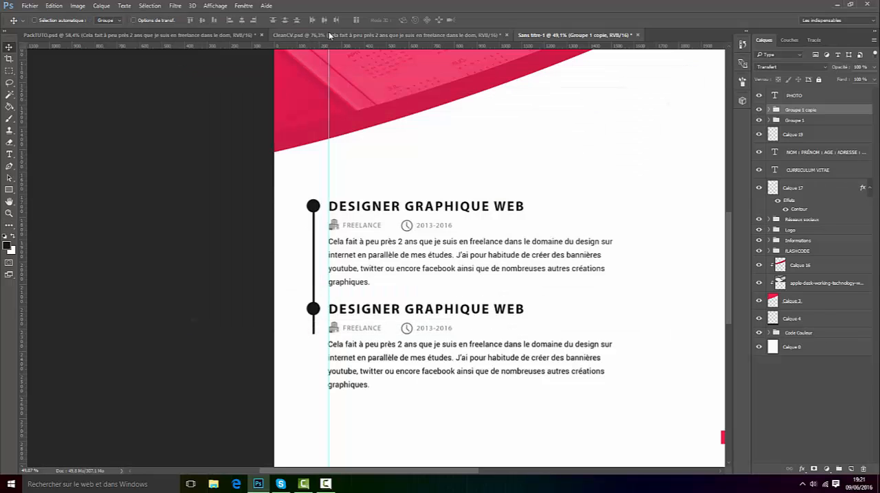
{"action": "left_click", "coordinate": [330, 35]}
{"action": "scroll", "coordinate": [296, 378], "scroll_direction": "up", "scroll_amount": 1}
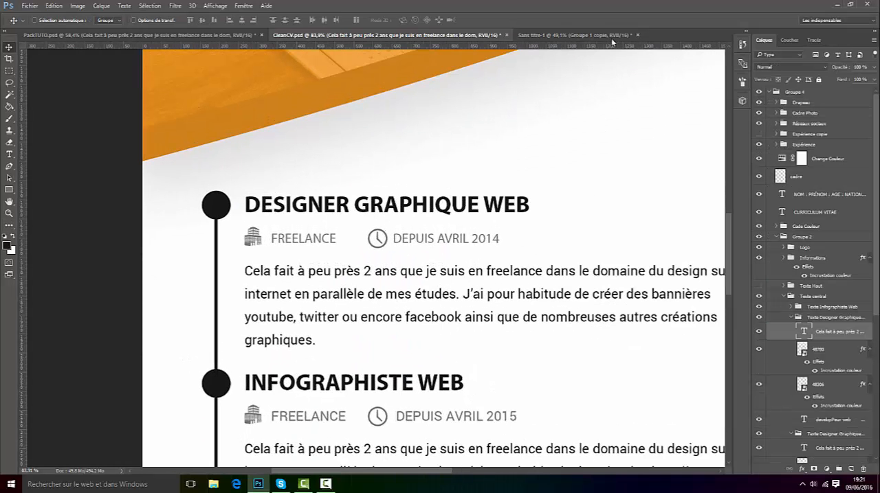
{"action": "left_click", "coordinate": [555, 38]}
{"action": "left_click_drag", "start_coordinate": [390, 310], "coordinate": [386, 305]}
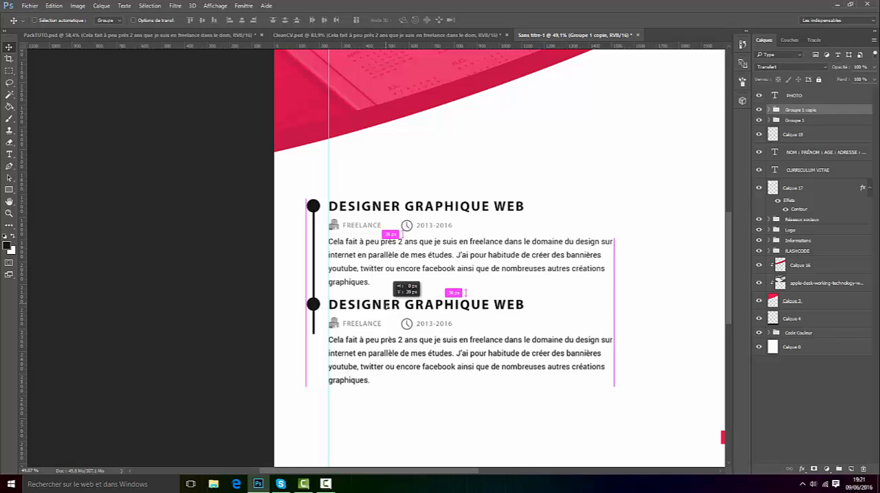
{"action": "scroll", "coordinate": [356, 333], "scroll_direction": "up", "scroll_amount": 2}
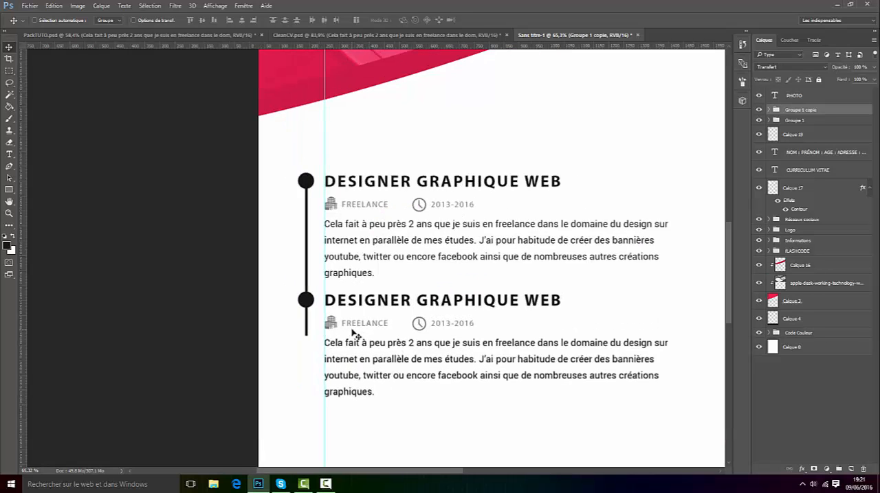
{"action": "key", "text": "Down"}
{"action": "key", "text": "Down"}
{"action": "key", "text": "Down"}
{"action": "key", "text": "Down"}
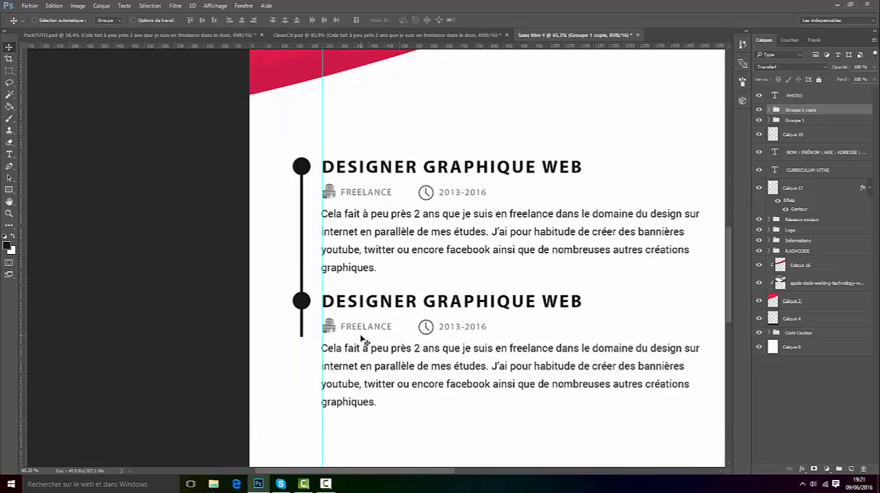
Step: Duplicate the second job-entry group and place the copy below it as a third entry, aligned on the guide
{"action": "left_click", "coordinate": [210, 6]}
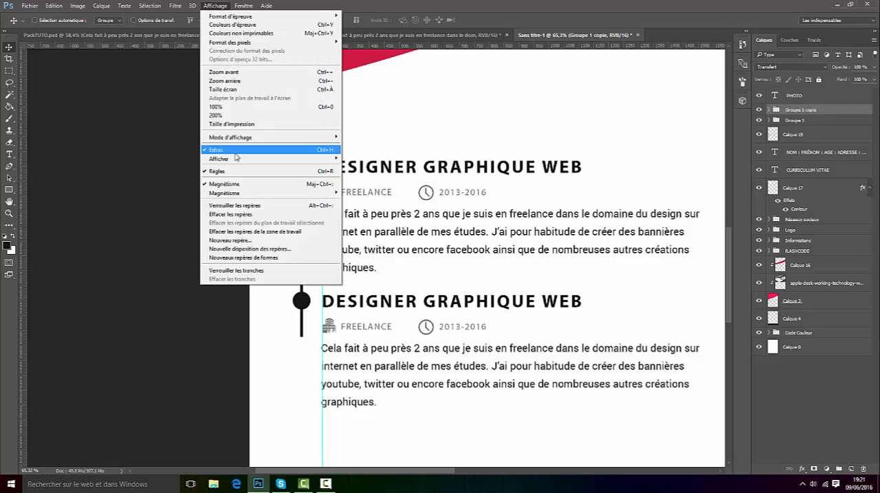
{"action": "left_click", "coordinate": [483, 301]}
{"action": "scroll", "coordinate": [477, 351], "scroll_direction": "down", "scroll_amount": 7}
{"action": "scroll", "coordinate": [385, 398], "scroll_direction": "up", "scroll_amount": 5}
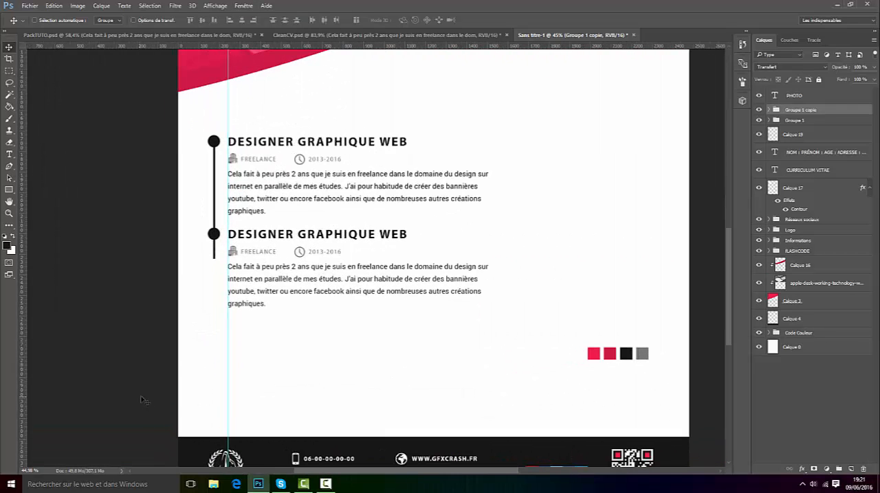
{"action": "key", "text": "ctrl+j"}
{"action": "left_click_drag", "start_coordinate": [295, 255], "coordinate": [299, 342]}
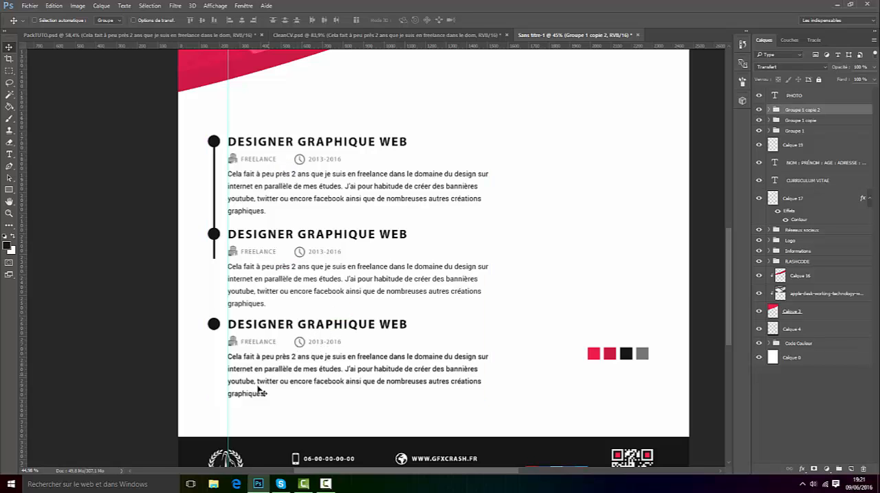
Step: Stretch the vertical timeline line on layer Calque 19 down to the last text line of the third entry
{"action": "scroll", "coordinate": [260, 390], "scroll_direction": "up", "scroll_amount": 2}
{"action": "left_click", "coordinate": [759, 145]}
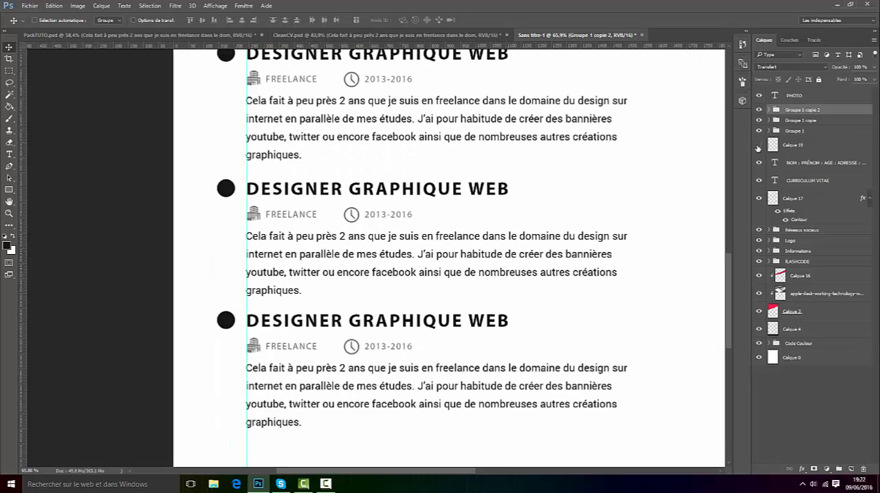
{"action": "left_click", "coordinate": [758, 145]}
{"action": "left_click", "coordinate": [791, 145]}
{"action": "key", "text": "ctrl+t"}
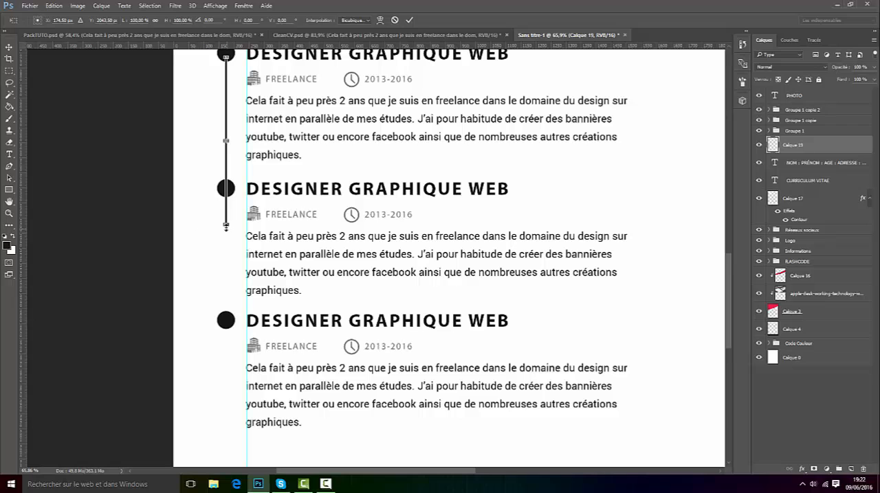
{"action": "left_click_drag", "start_coordinate": [225, 225], "coordinate": [227, 426]}
{"action": "left_click", "coordinate": [409, 20]}
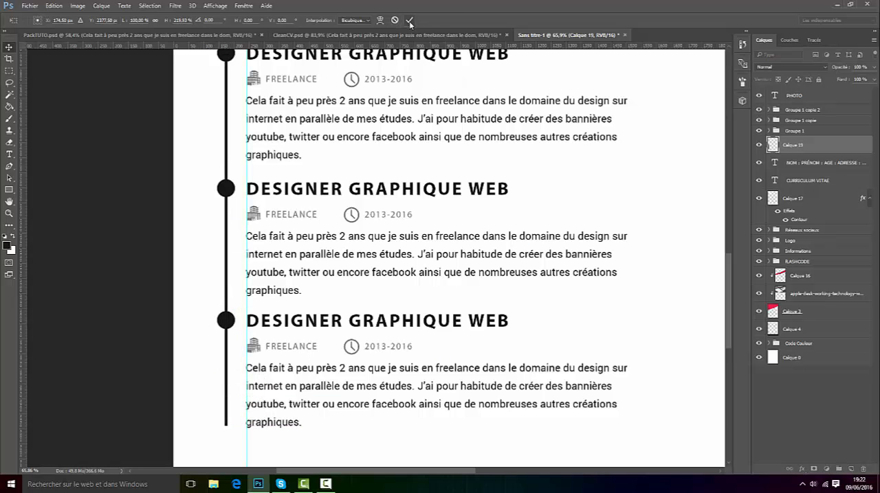
Step: Hide the guides and check the layout of the three job entries on the whole page
{"action": "scroll", "coordinate": [356, 225], "scroll_direction": "down", "scroll_amount": 2}
{"action": "scroll", "coordinate": [356, 224], "scroll_direction": "down", "scroll_amount": 2}
{"action": "left_click", "coordinate": [215, 5]}
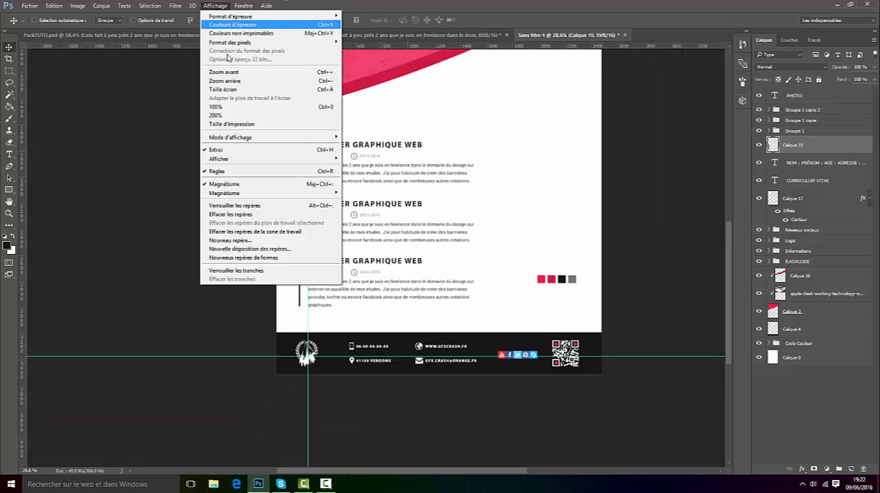
{"action": "left_click", "coordinate": [218, 152]}
{"action": "scroll", "coordinate": [414, 216], "scroll_direction": "down", "scroll_amount": 2}
{"action": "scroll", "coordinate": [263, 330], "scroll_direction": "up", "scroll_amount": 2}
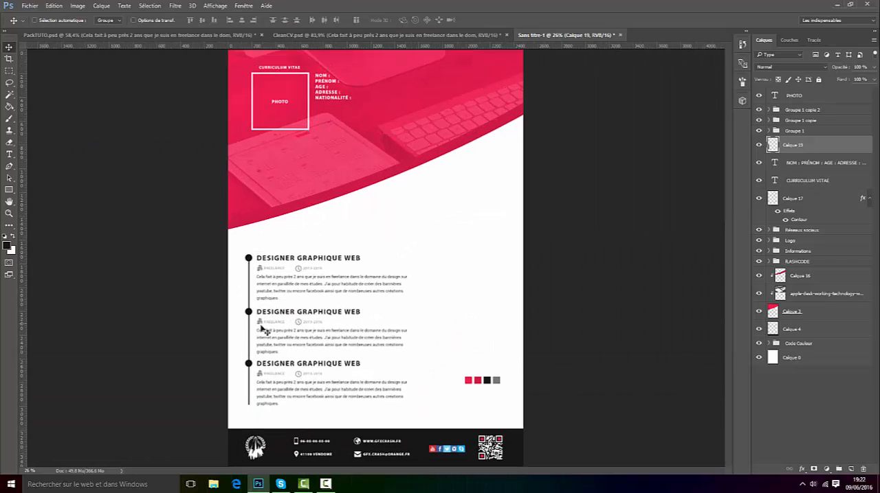
{"action": "scroll", "coordinate": [296, 390], "scroll_direction": "up", "scroll_amount": 2}
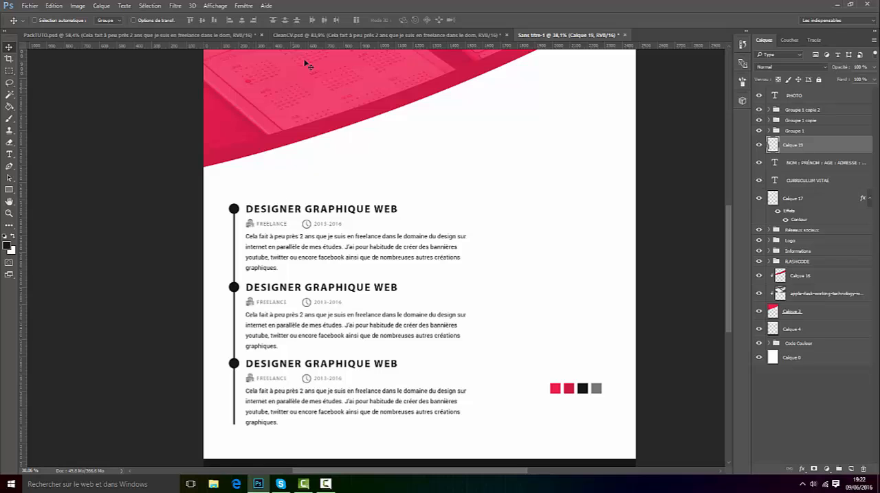
Step: Consult the headings in CleanCV.psd, change the second job entry's heading to INFOGRAPHISTE WEB and narrow its text box to fit
{"action": "left_click", "coordinate": [312, 35]}
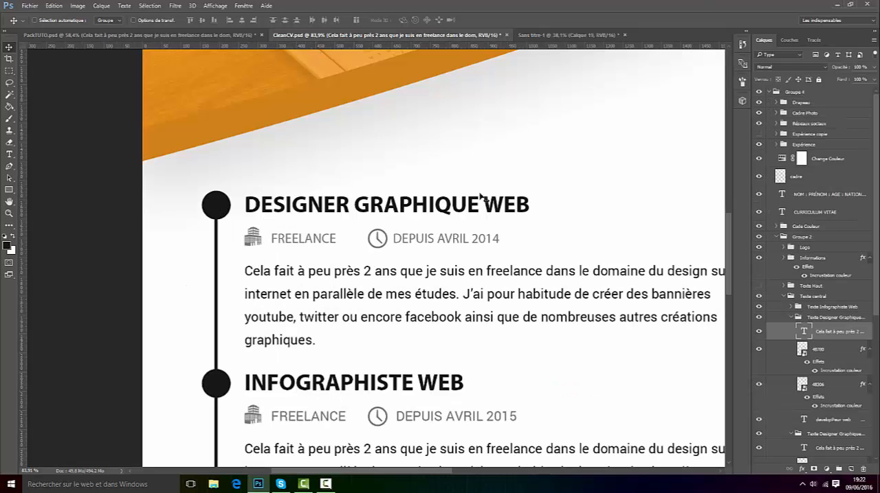
{"action": "left_click", "coordinate": [600, 36]}
{"action": "left_click", "coordinate": [9, 154]}
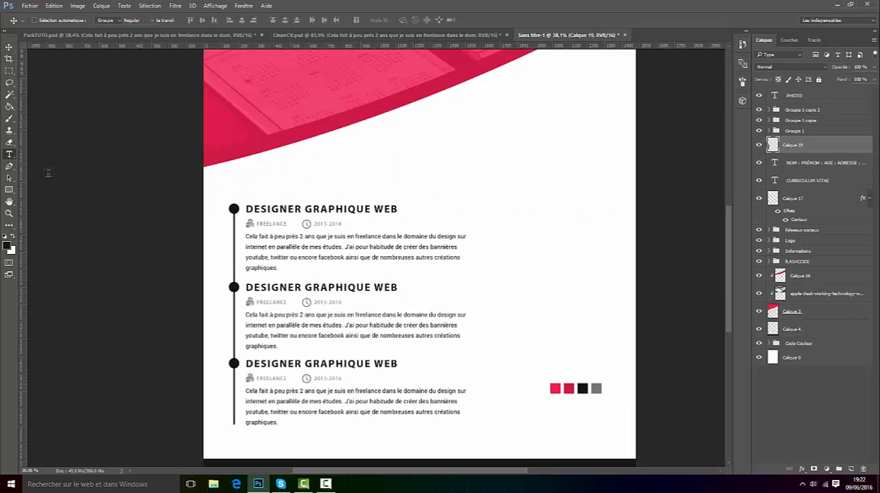
{"action": "scroll", "coordinate": [328, 269], "scroll_direction": "up", "scroll_amount": 2}
{"action": "left_click", "coordinate": [293, 268]}
{"action": "left_click_drag", "start_coordinate": [357, 264], "coordinate": [158, 273]}
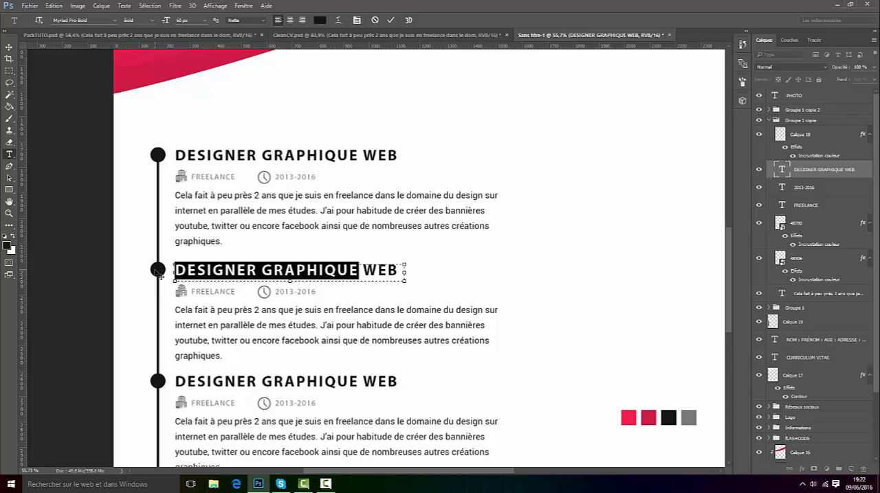
{"action": "type", "text": "INFOGRAPH"}
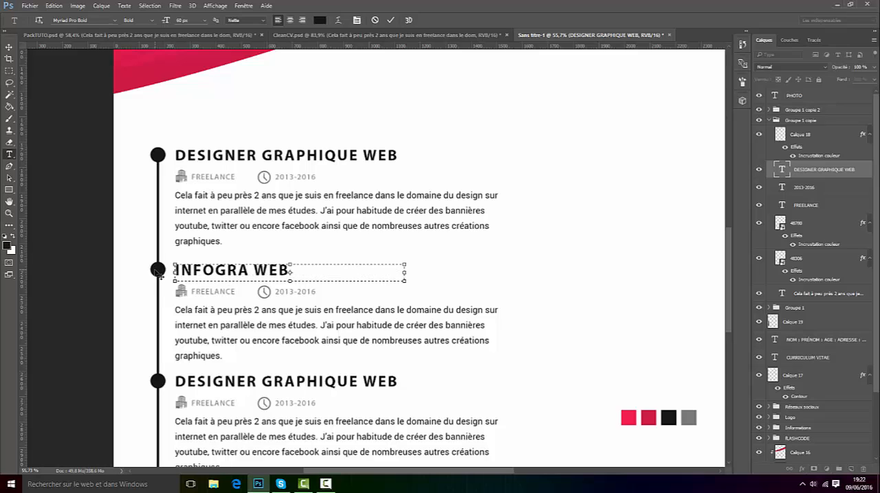
{"action": "type", "text": "IQTE"}
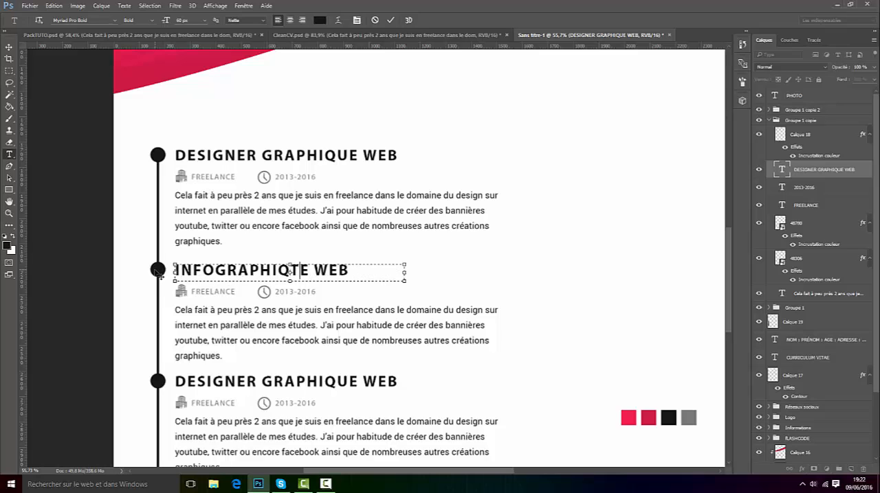
{"action": "key", "text": "BackSpace"}
{"action": "key", "text": "BackSpace"}
{"action": "key", "text": "BackSpace"}
{"action": "type", "text": "STE"}
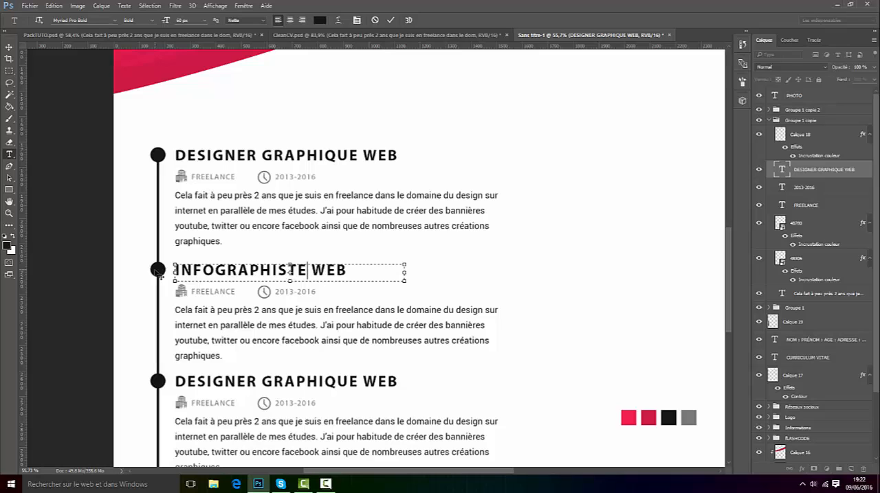
{"action": "left_click_drag", "start_coordinate": [405, 267], "coordinate": [350, 268]}
{"action": "left_click", "coordinate": [390, 21]}
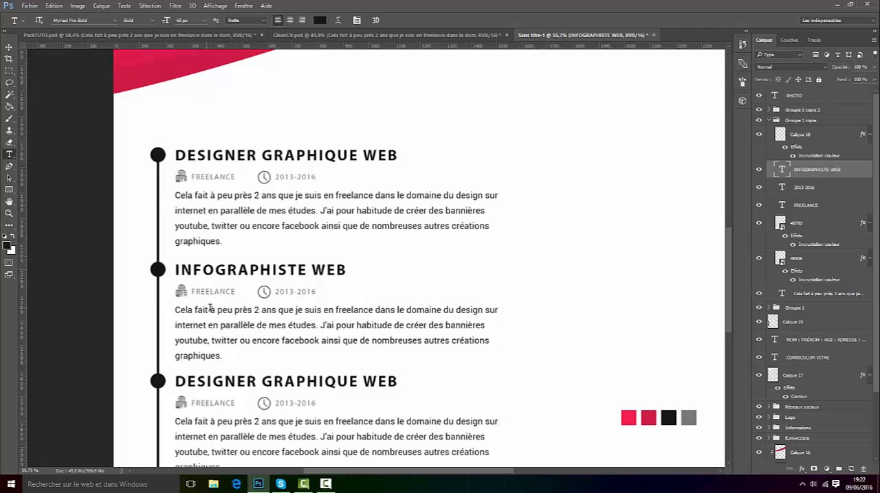
{"action": "scroll", "coordinate": [209, 308], "scroll_direction": "up", "scroll_amount": 3}
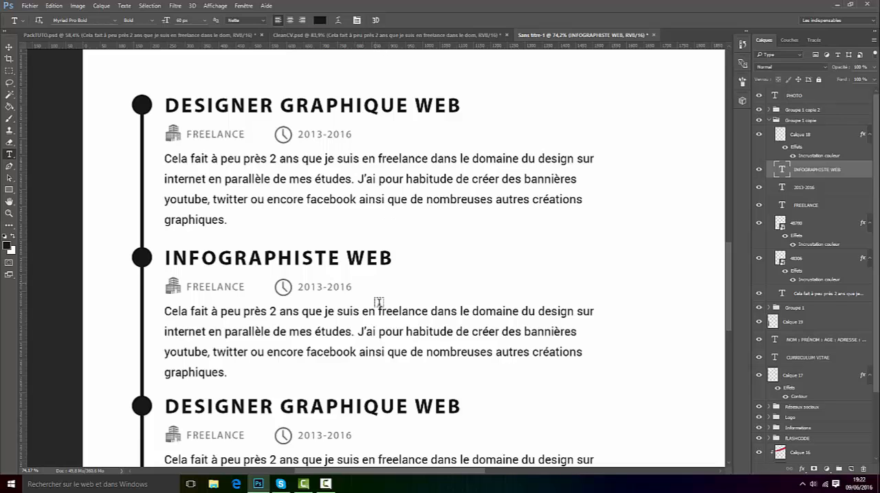
Step: Consult the third heading in CleanCV.psd and change the third job entry's heading to DEVELOPPEUR WEB
{"action": "scroll", "coordinate": [377, 302], "scroll_direction": "down", "scroll_amount": 2}
{"action": "left_click", "coordinate": [342, 36]}
{"action": "scroll", "coordinate": [414, 398], "scroll_direction": "down", "scroll_amount": 5}
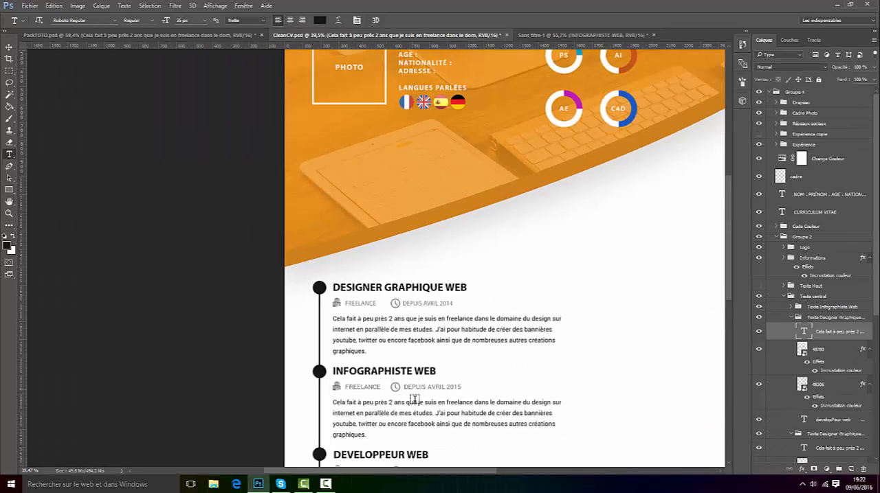
{"action": "left_click", "coordinate": [546, 34]}
{"action": "scroll", "coordinate": [313, 396], "scroll_direction": "up", "scroll_amount": 3}
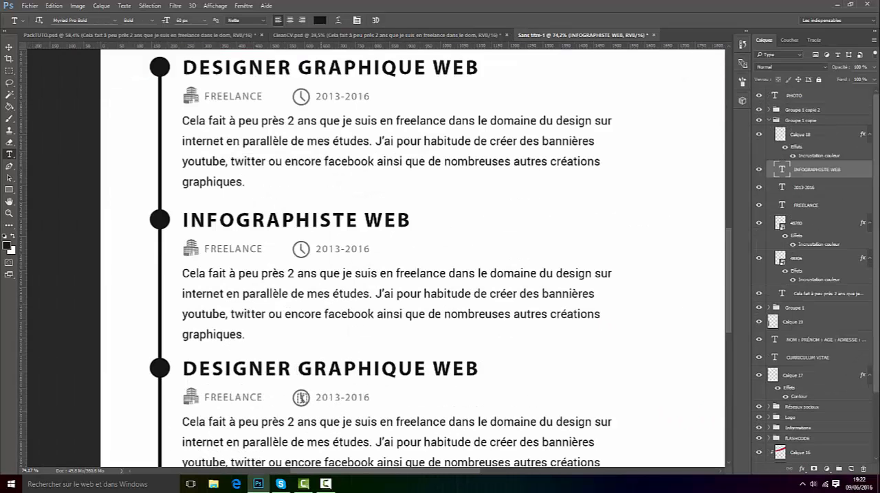
{"action": "left_click", "coordinate": [278, 371]}
{"action": "left_click_drag", "start_coordinate": [427, 371], "coordinate": [130, 355]}
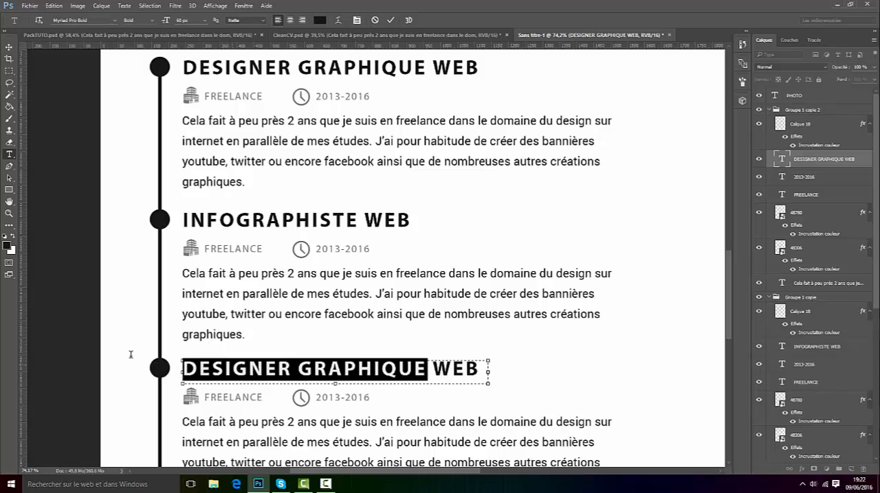
{"action": "type", "text": "DEVELOPPEUR "}
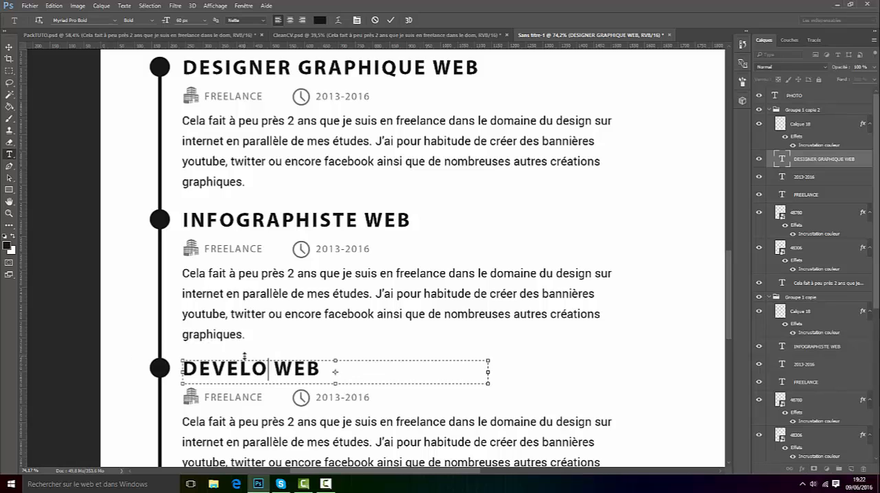
{"action": "type", "text": "W"}
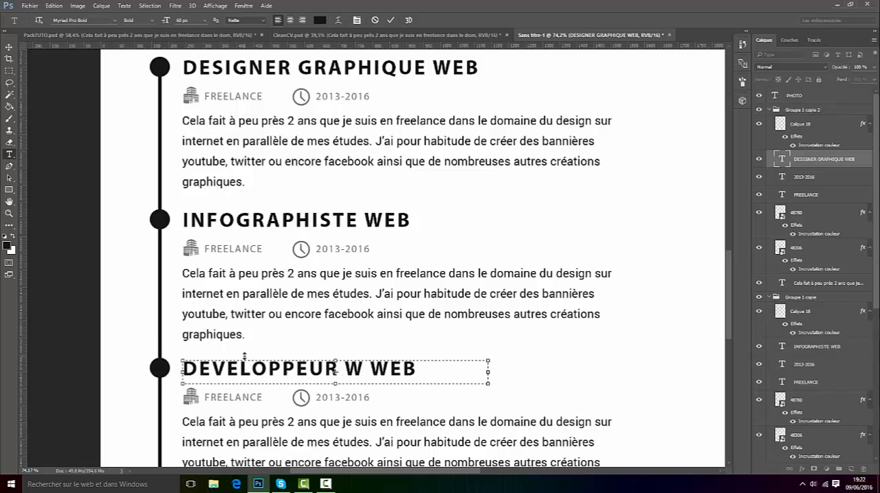
{"action": "key", "text": "BackSpace"}
{"action": "key", "text": "BackSpace"}
{"action": "key", "text": "Delete"}
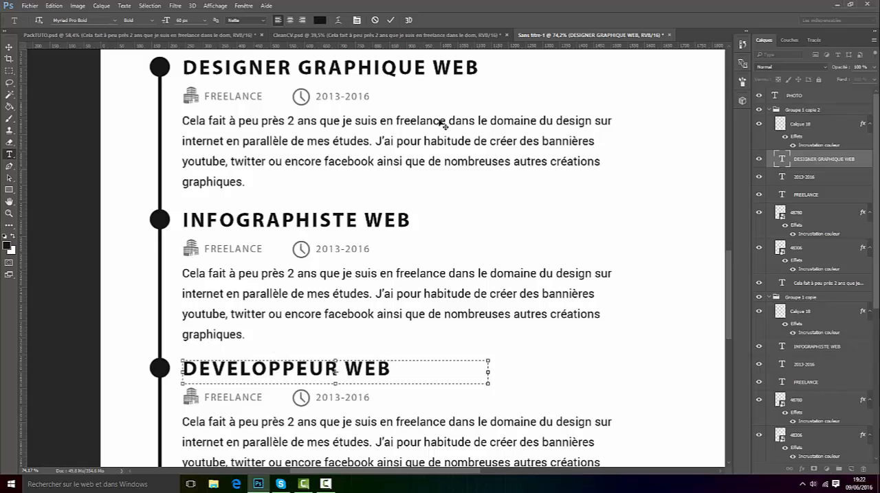
{"action": "left_click", "coordinate": [393, 22]}
{"action": "scroll", "coordinate": [451, 241], "scroll_direction": "down", "scroll_amount": 6}
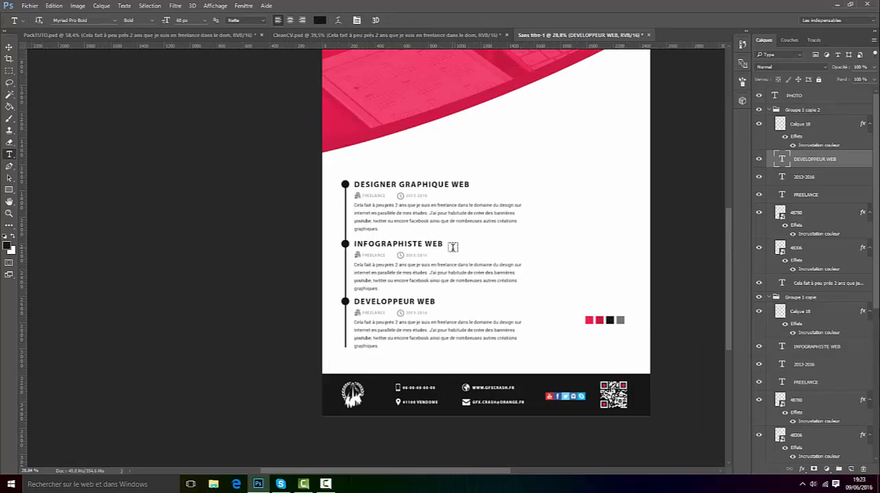
Step: Collapse the three job-entry groups and put Groupe 1, Groupe 1 copie and Groupe 1 copie 2 together into one new group
{"action": "key", "text": "v"}
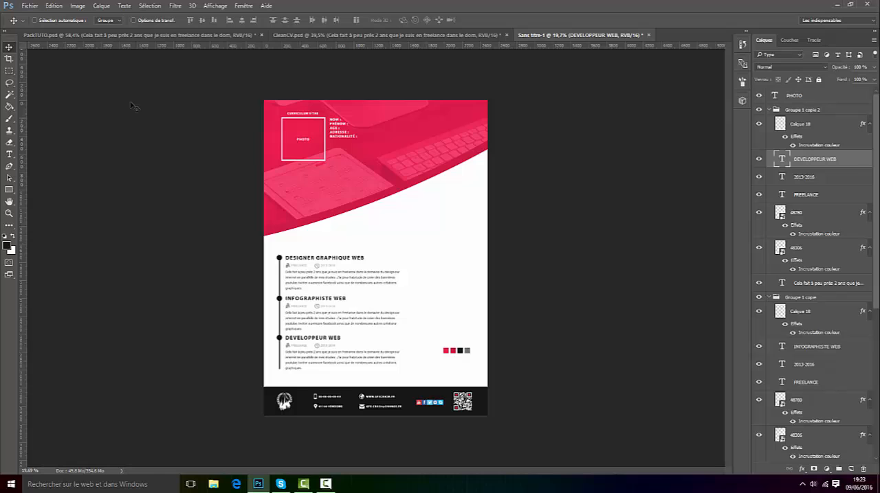
{"action": "left_click", "coordinate": [770, 109]}
{"action": "left_click", "coordinate": [769, 110]}
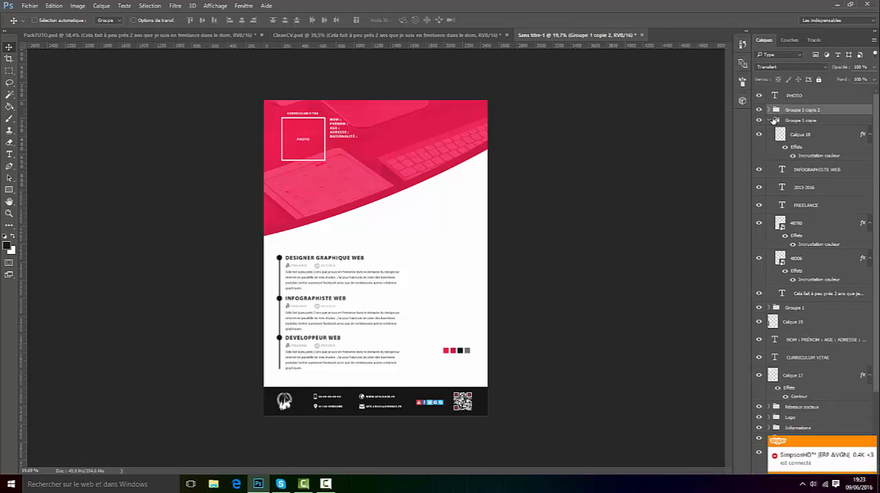
{"action": "left_click", "coordinate": [770, 121]}
{"action": "left_click", "coordinate": [808, 131], "text": "shift"}
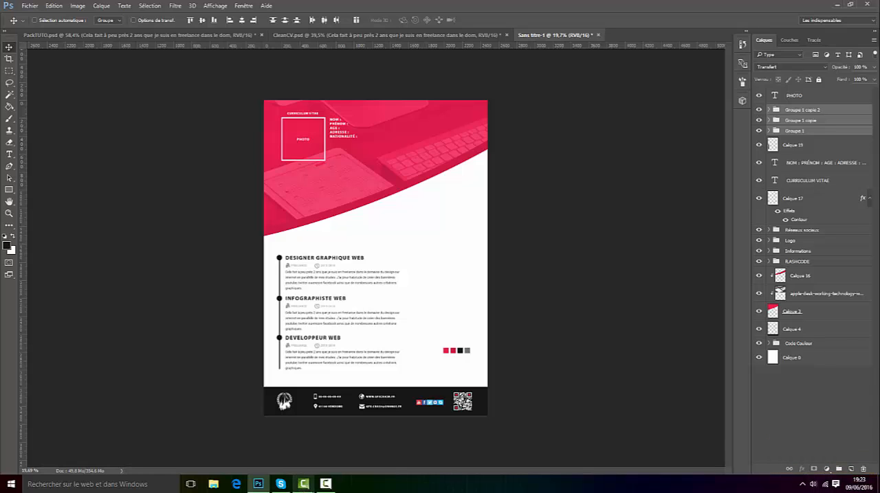
{"action": "left_click", "coordinate": [326, 483]}
{"action": "left_click", "coordinate": [835, 445]}
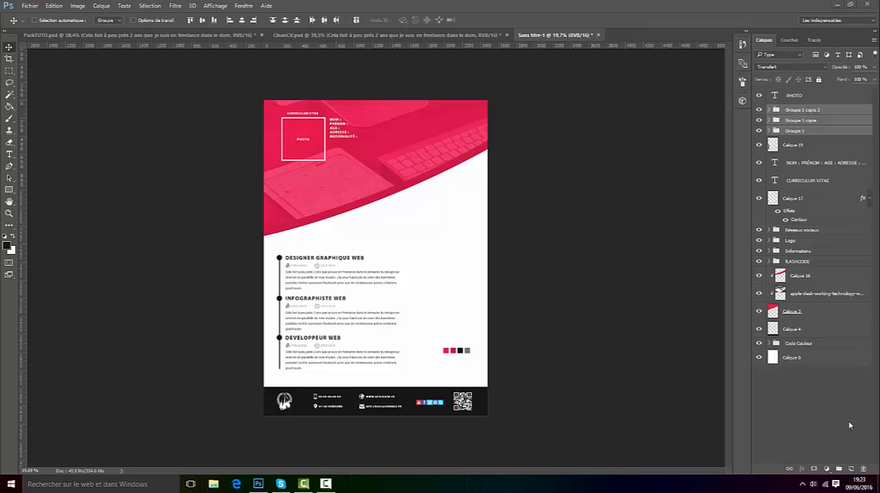
{"action": "left_click", "coordinate": [839, 469]}
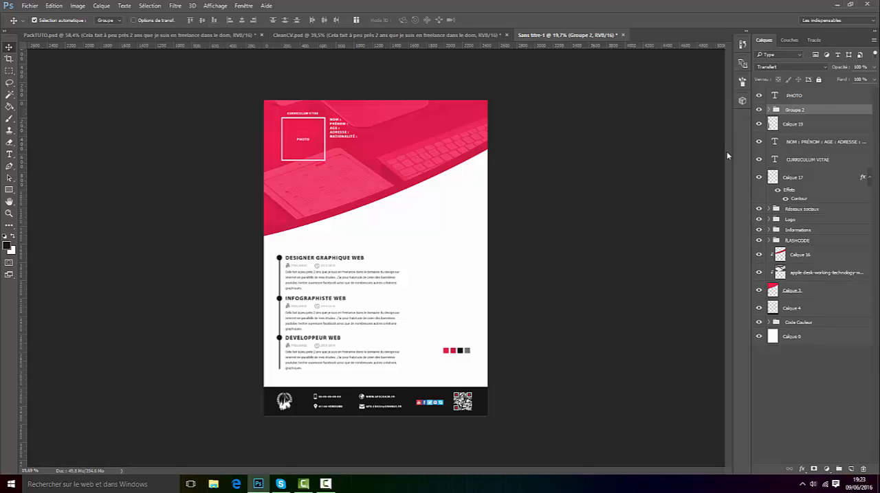
Step: Shift the combined job-entries group slightly up the page, away from the footer
{"action": "key", "text": "ctrl+t"}
{"action": "scroll", "coordinate": [289, 382], "scroll_direction": "up", "scroll_amount": 3}
{"action": "key", "text": "shift+Up"}
{"action": "key", "text": "shift+Up"}
{"action": "key", "text": "shift+Up"}
{"action": "key", "text": "shift+Up"}
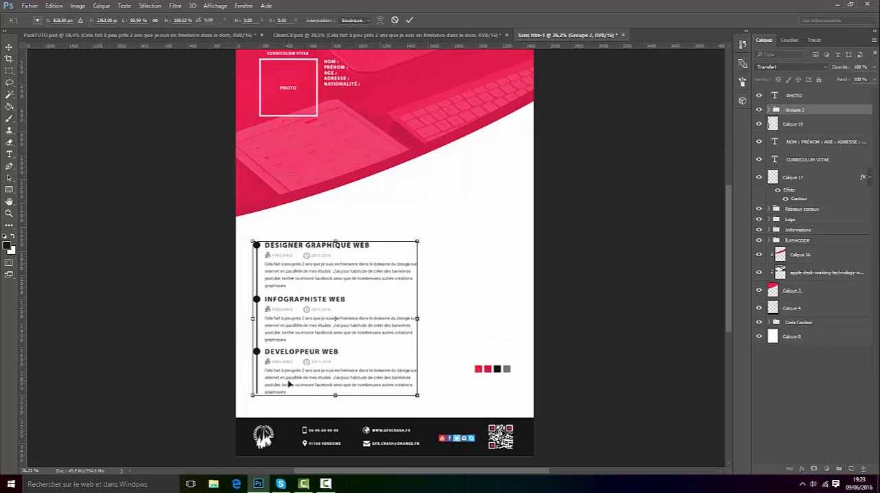
{"action": "key", "text": "shift+Up"}
{"action": "key", "text": "shift+Up"}
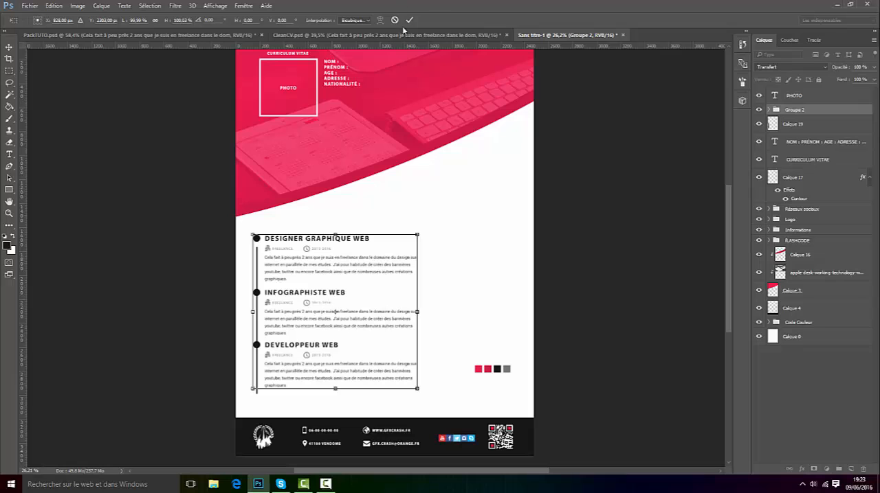
{"action": "left_click", "coordinate": [409, 20]}
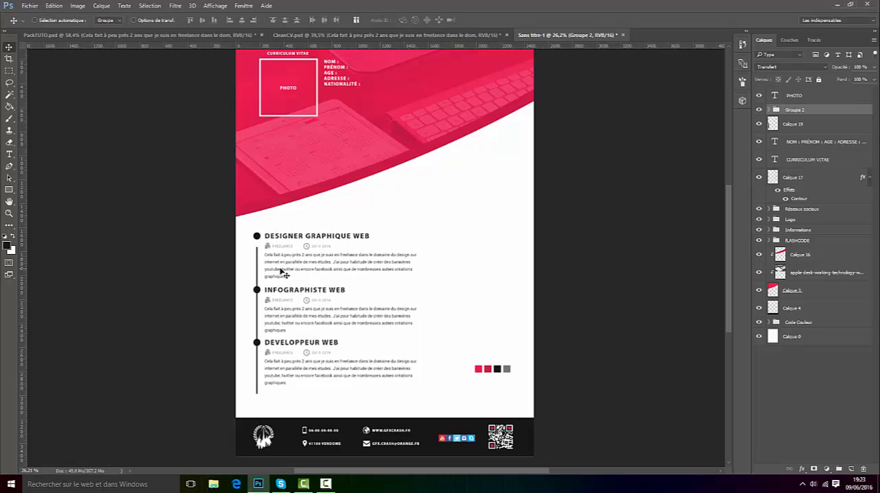
Step: Put the timeline line layer Calque 19 inside Groupe 2 and raise the line to meet the first entry's circle
{"action": "scroll", "coordinate": [240, 289], "scroll_direction": "up", "scroll_amount": 2}
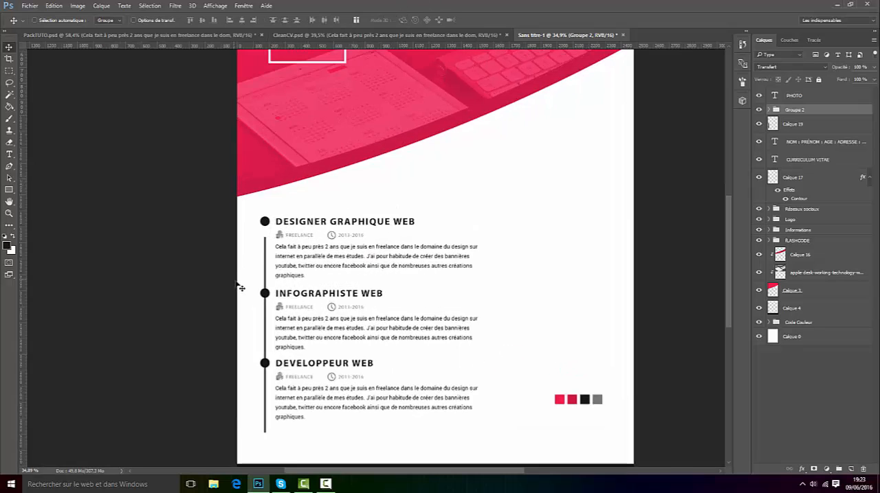
{"action": "scroll", "coordinate": [241, 289], "scroll_direction": "up", "scroll_amount": 1}
{"action": "left_click", "coordinate": [777, 124]}
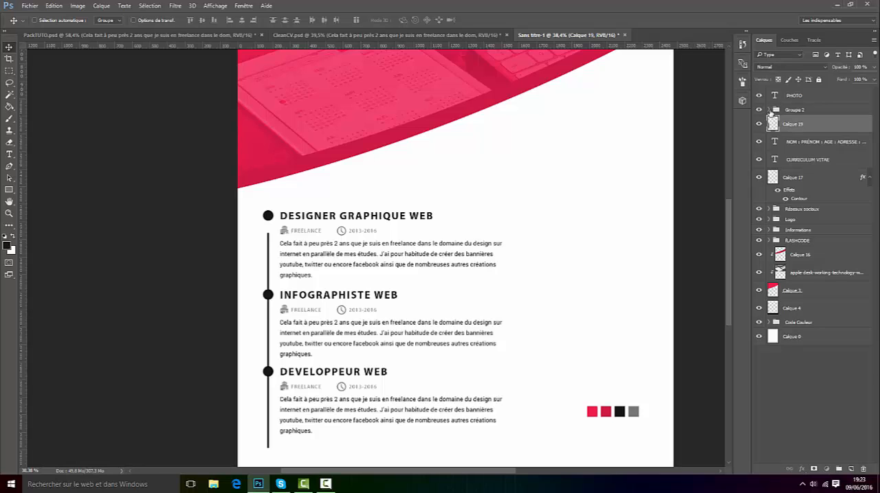
{"action": "left_click", "coordinate": [769, 111]}
{"action": "left_click_drag", "start_coordinate": [808, 156], "coordinate": [801, 116]}
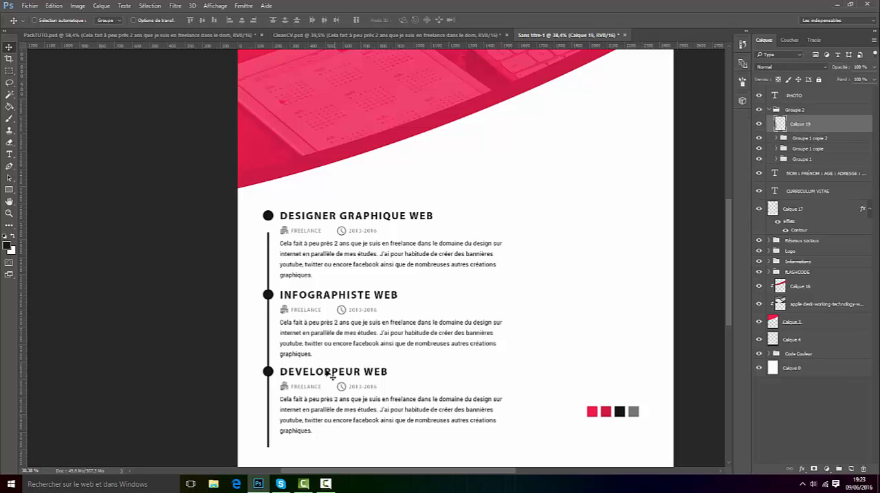
{"action": "scroll", "coordinate": [282, 445], "scroll_direction": "up", "scroll_amount": 10}
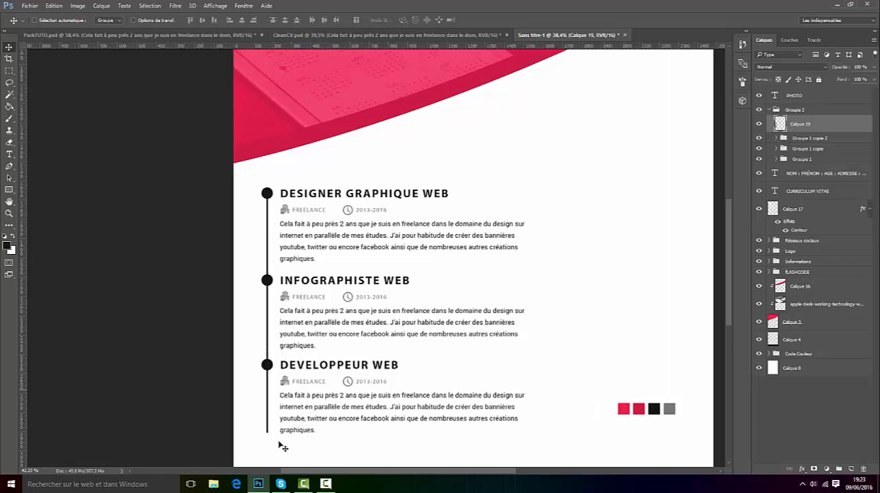
{"action": "scroll", "coordinate": [292, 427], "scroll_direction": "down", "scroll_amount": 10}
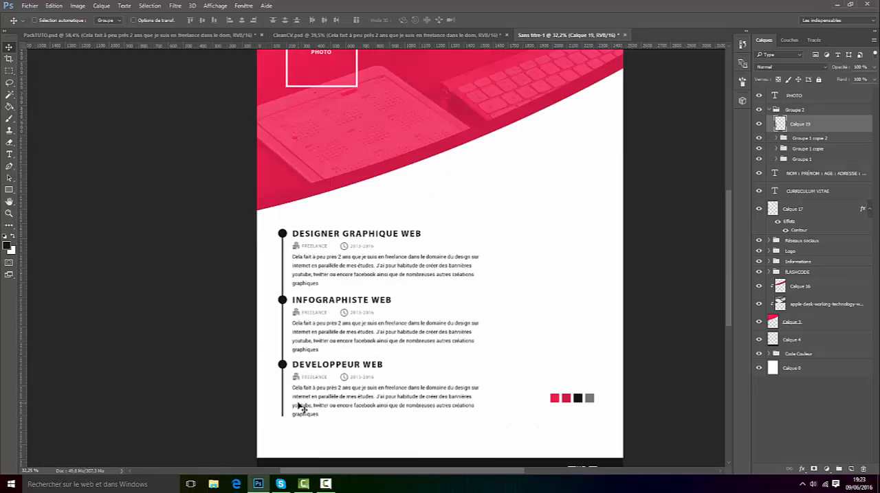
Step: Start saving the document and browse on Bibliothèque (E:) to the Divers folder inside Tutoriel Créer un CV
{"action": "left_click", "coordinate": [29, 4]}
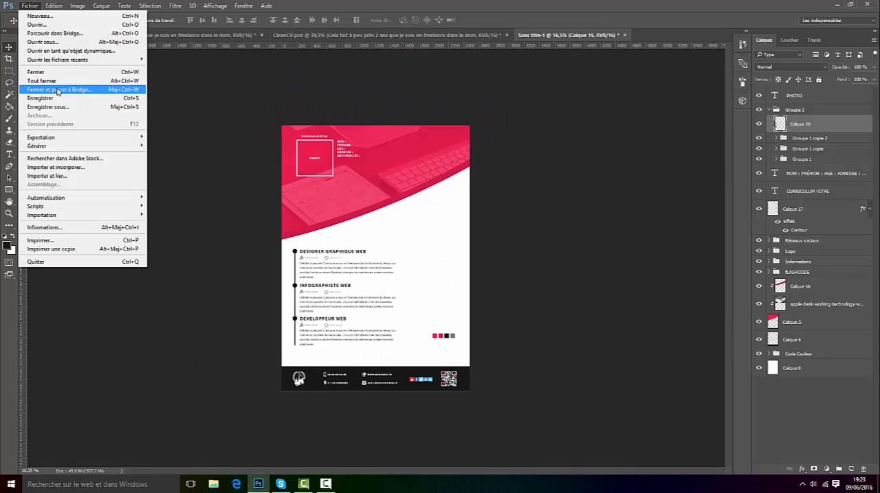
{"action": "left_click", "coordinate": [34, 87]}
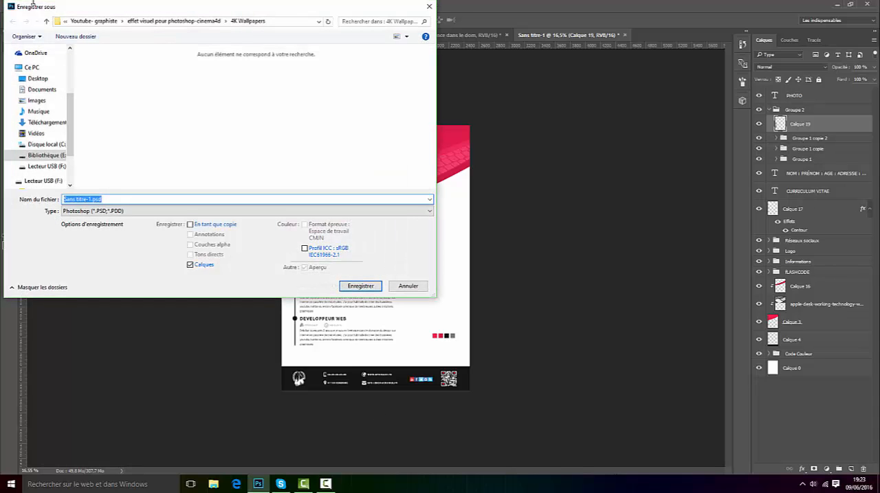
{"action": "left_click", "coordinate": [38, 79]}
{"action": "left_click", "coordinate": [93, 200]}
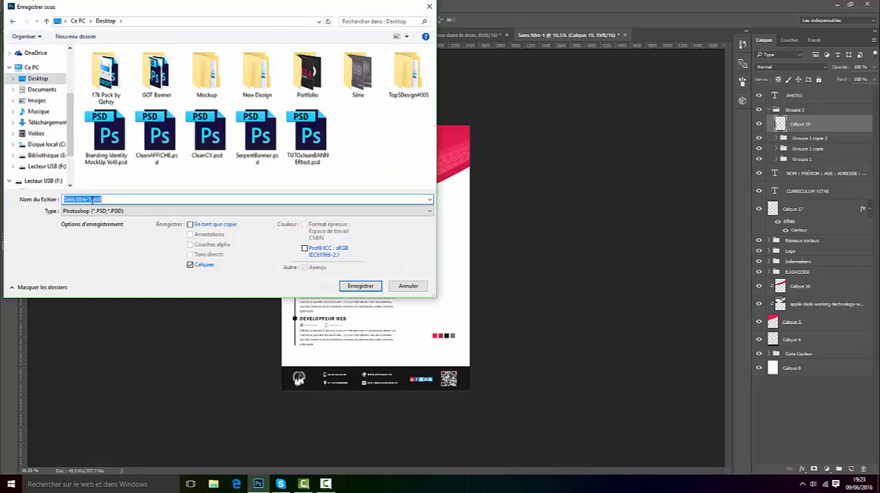
{"action": "left_click", "coordinate": [47, 156]}
{"action": "double_click", "coordinate": [124, 112]}
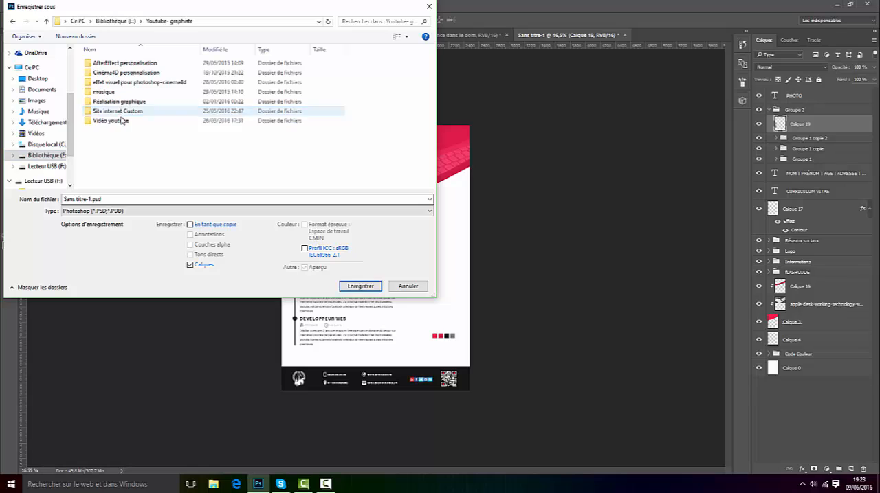
{"action": "double_click", "coordinate": [122, 121]}
{"action": "double_click", "coordinate": [110, 82]}
{"action": "double_click", "coordinate": [106, 101]}
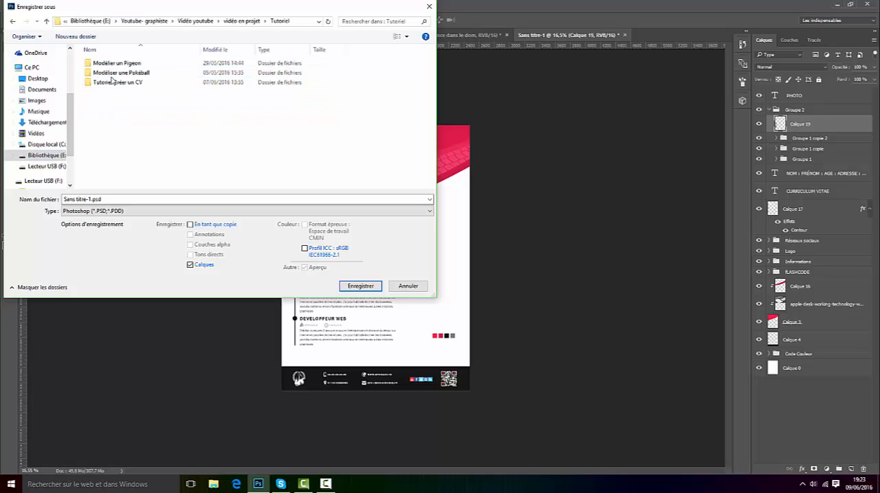
{"action": "double_click", "coordinate": [118, 81]}
{"action": "double_click", "coordinate": [105, 66]}
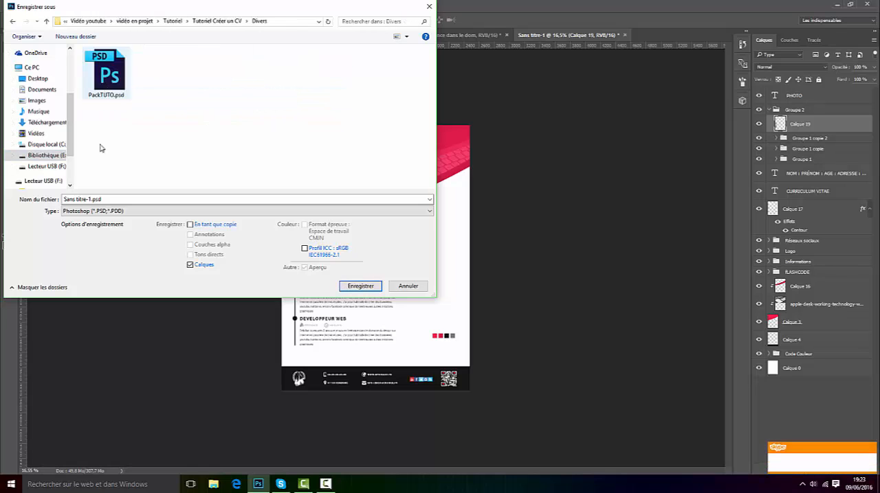
Step: Name the file CV.psd and save it in Photoshop format
{"action": "left_click", "coordinate": [78, 199]}
{"action": "left_click_drag", "start_coordinate": [92, 200], "coordinate": [47, 183]}
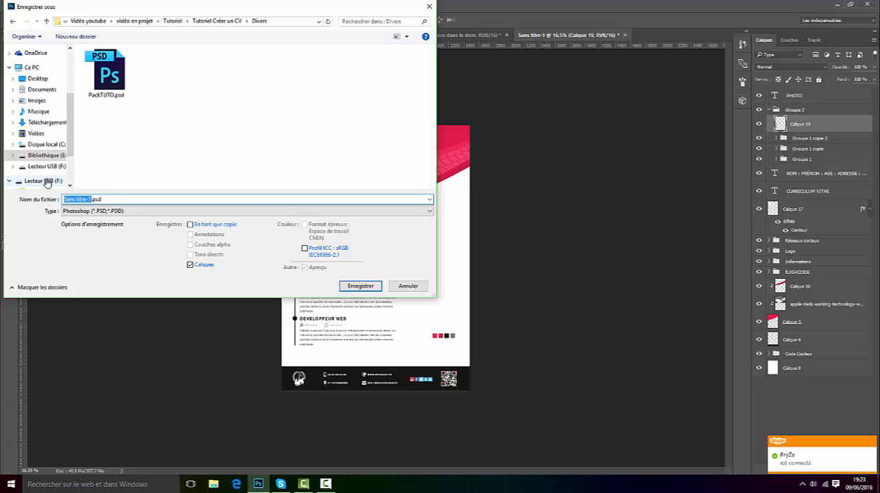
{"action": "type", "text": "CV"}
{"action": "key", "text": "Return"}
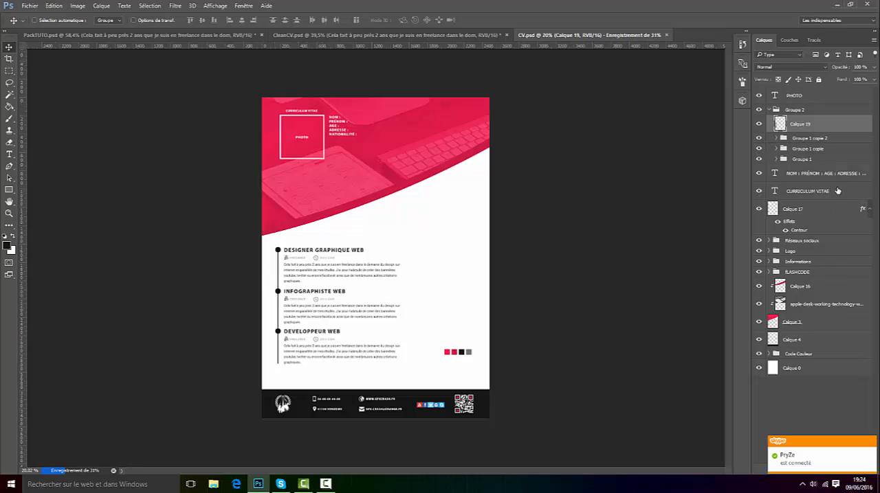
Step: Collapse Groupe 2, add a Teinte/Saturation adjustment layer above the PHOTO layer and shift its hue to turn the red design cyan
{"action": "scroll", "coordinate": [412, 287], "scroll_direction": "up", "scroll_amount": 4}
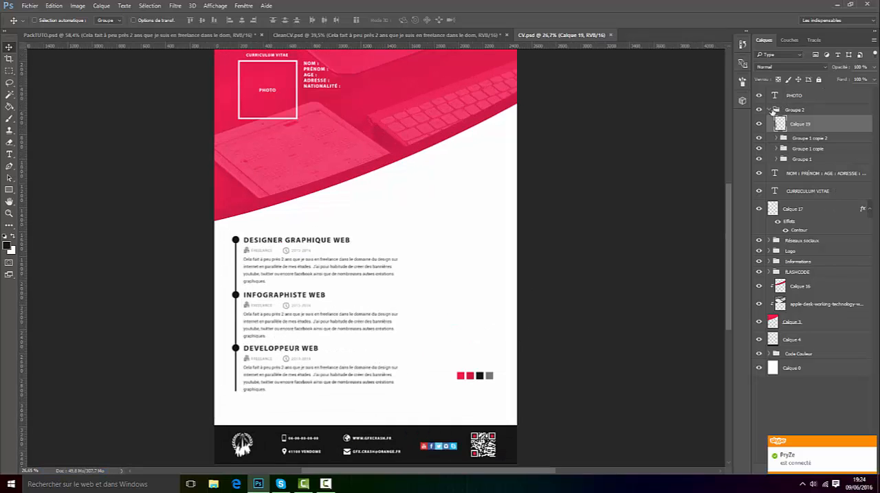
{"action": "left_click", "coordinate": [769, 109]}
{"action": "left_click", "coordinate": [802, 100]}
{"action": "left_click", "coordinate": [873, 442]}
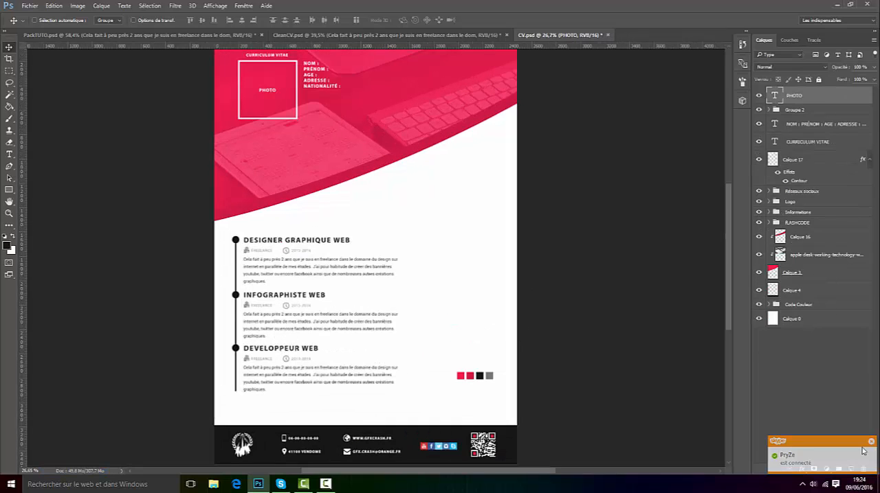
{"action": "left_click", "coordinate": [826, 470]}
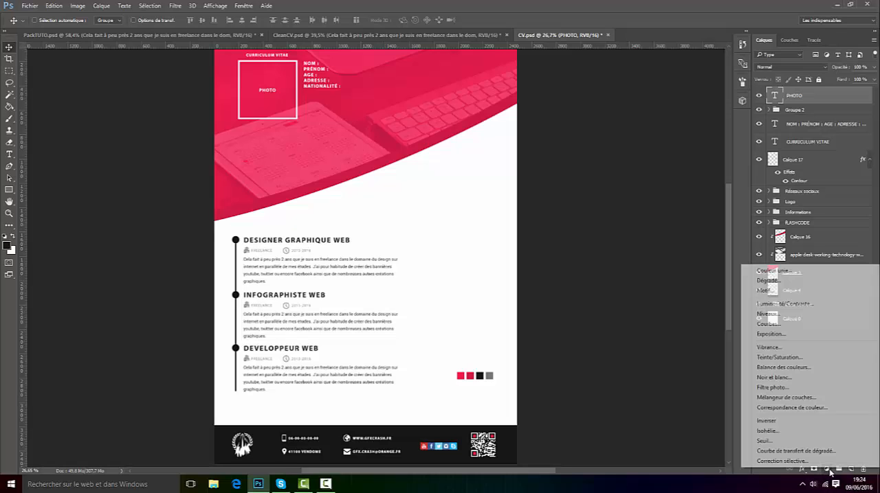
{"action": "left_click", "coordinate": [790, 358]}
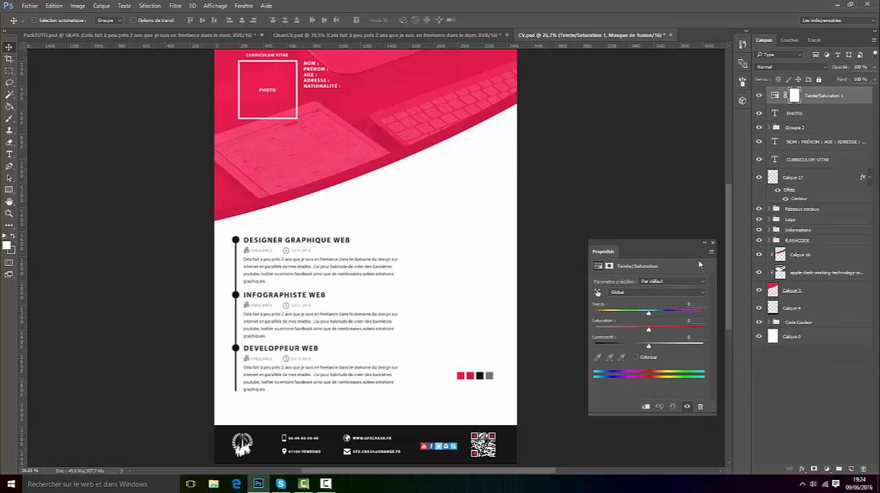
{"action": "left_click_drag", "start_coordinate": [649, 313], "coordinate": [599, 314]}
{"action": "left_click", "coordinate": [710, 246]}
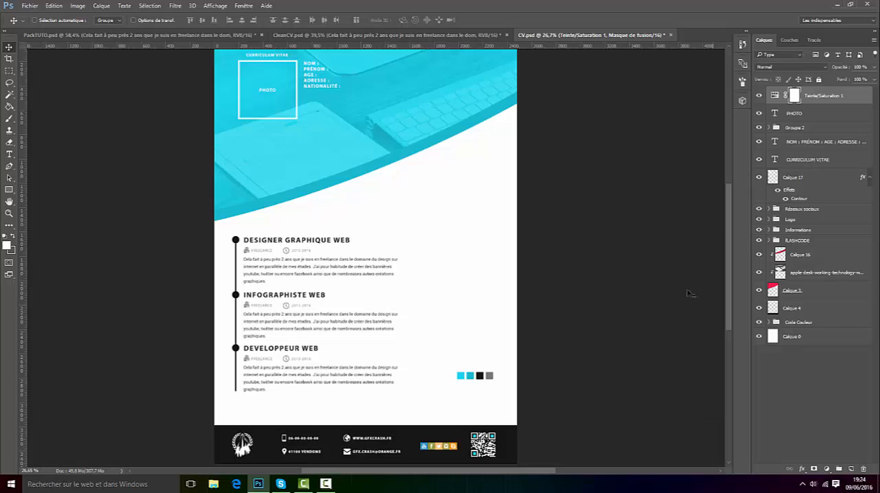
Step: Move the Réseaux sociaux group above the Teinte/Saturation 1 adjustment layer so the social icons keep their original colours
{"action": "scroll", "coordinate": [457, 460], "scroll_direction": "up", "scroll_amount": 4}
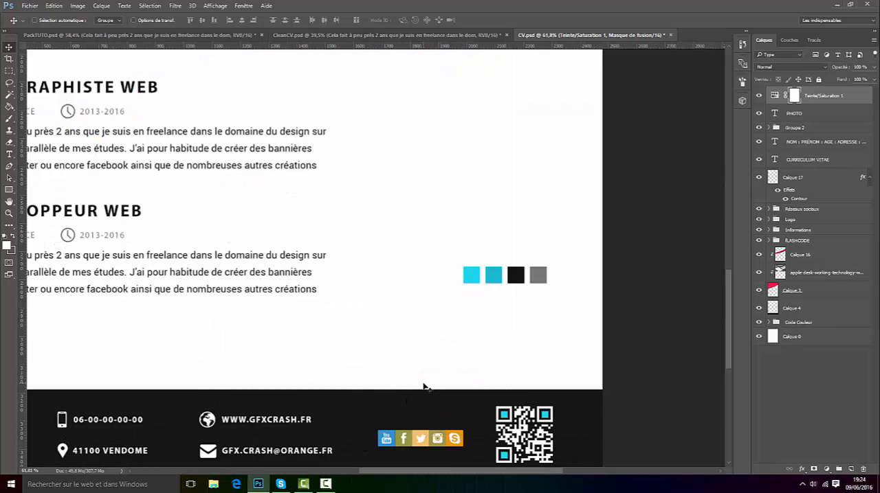
{"action": "left_click", "coordinate": [803, 209]}
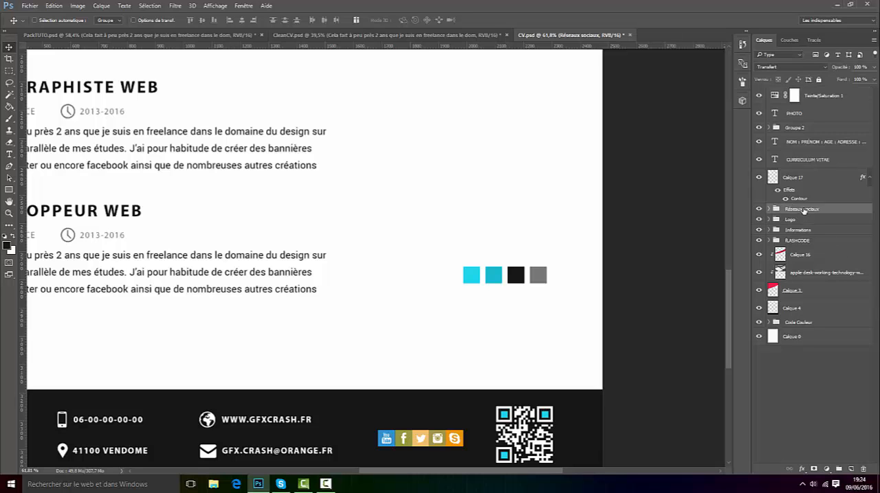
{"action": "left_click_drag", "start_coordinate": [803, 209], "coordinate": [804, 92]}
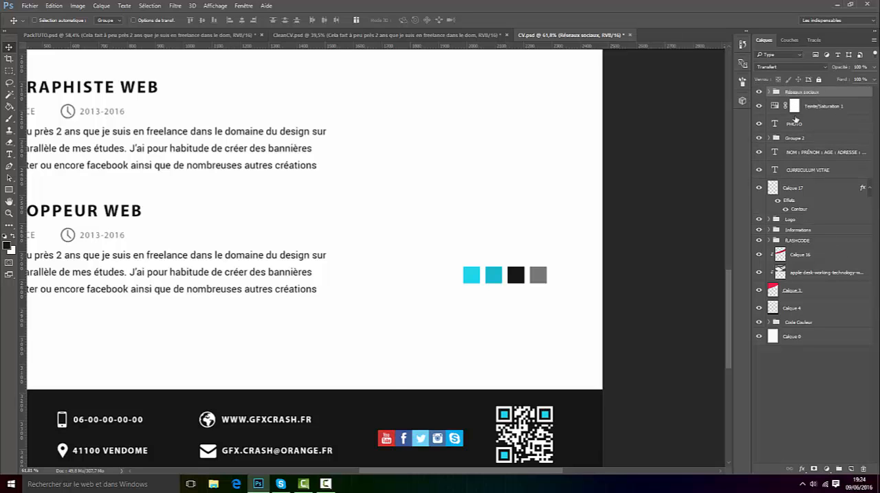
{"action": "scroll", "coordinate": [387, 385], "scroll_direction": "down", "scroll_amount": 5}
{"action": "scroll", "coordinate": [388, 381], "scroll_direction": "up", "scroll_amount": 2}
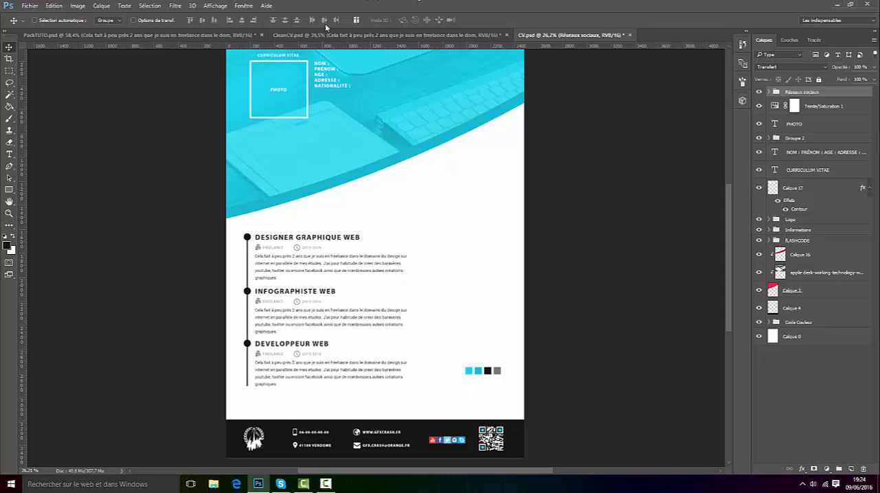
Step: Duplicate the Drapeau group from PackTUTO.psd into the CV.psd document
{"action": "left_click", "coordinate": [251, 34]}
{"action": "scroll", "coordinate": [169, 363], "scroll_direction": "up", "scroll_amount": 1}
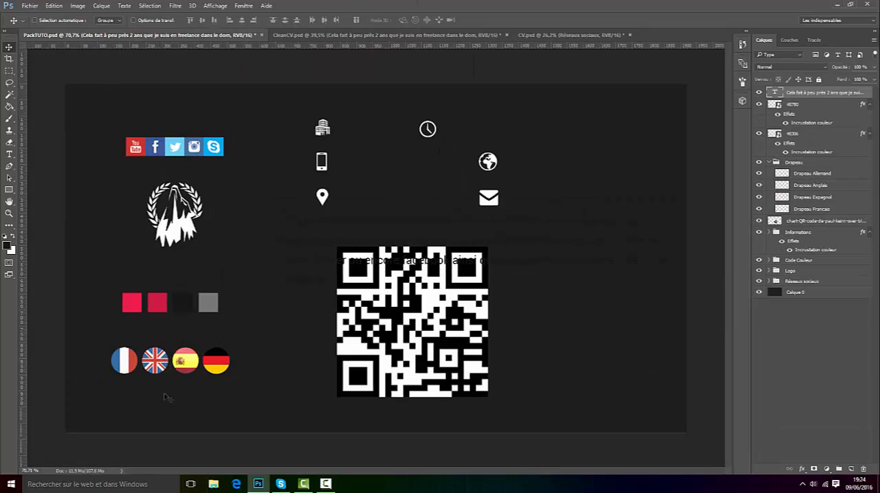
{"action": "right_click", "coordinate": [802, 163]}
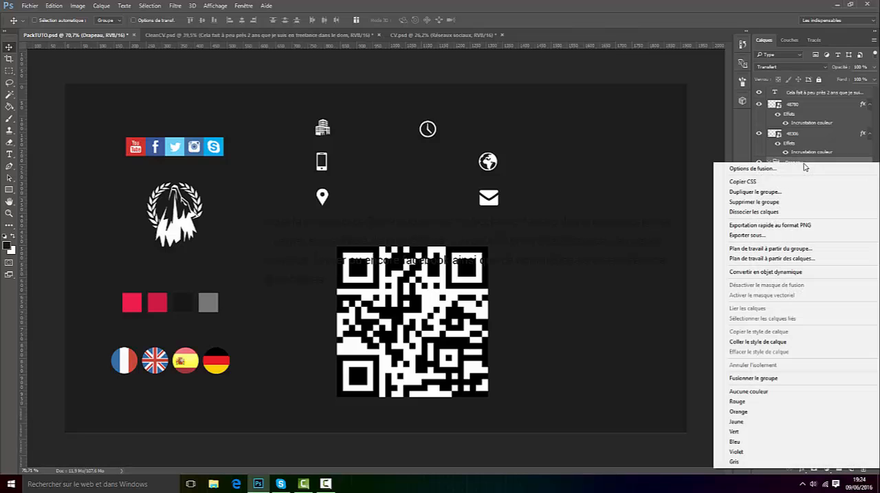
{"action": "left_click", "coordinate": [752, 191]}
{"action": "left_click", "coordinate": [432, 184]}
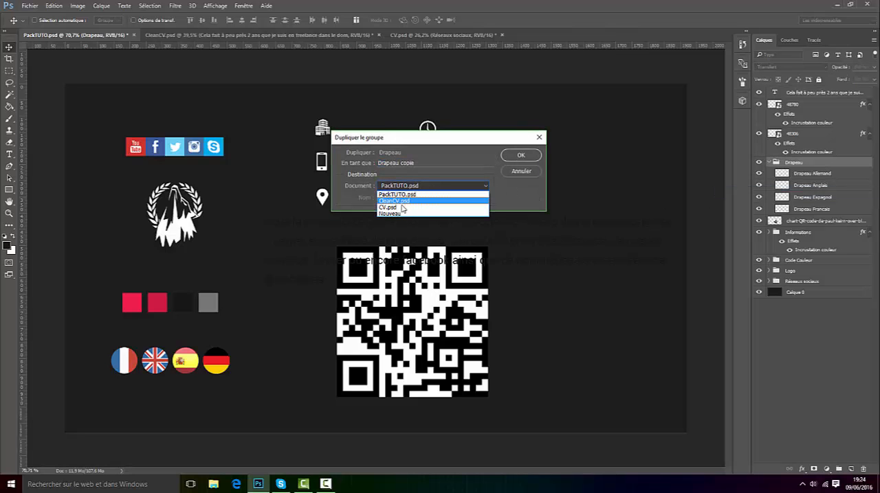
{"action": "left_click", "coordinate": [412, 207]}
{"action": "left_click", "coordinate": [521, 155]}
Step: Return to CV.psd and move the four flags to just below the NATIONALITÉ line, beside the photo frame
{"action": "left_click", "coordinate": [433, 35]}
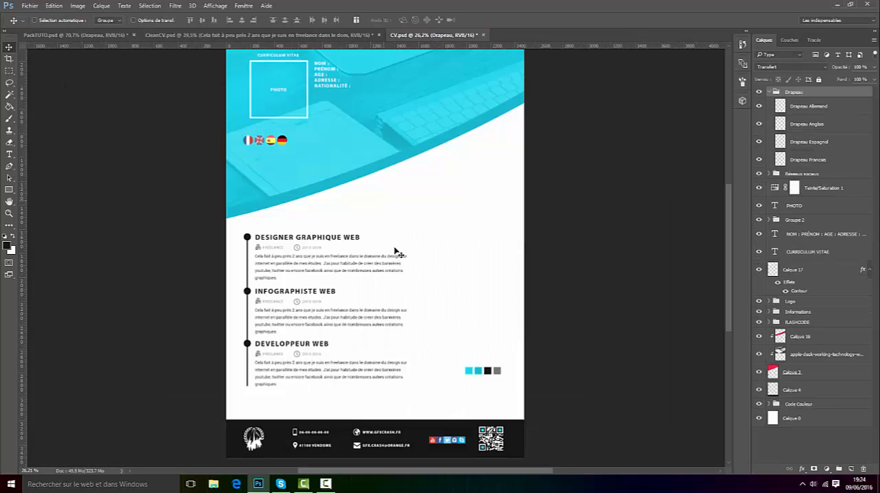
{"action": "scroll", "coordinate": [348, 86], "scroll_direction": "up", "scroll_amount": 4}
{"action": "left_click_drag", "start_coordinate": [208, 291], "coordinate": [352, 217]}
{"action": "scroll", "coordinate": [370, 167], "scroll_direction": "up", "scroll_amount": 2}
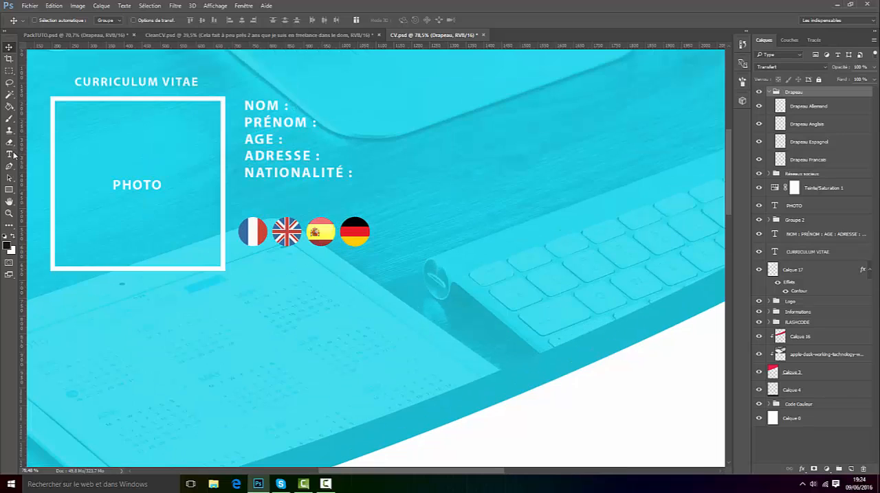
Step: Add the line "LANGUE PARLÉES :" below NATIONALITÉ in the personal details text and shorten its text box to fit
{"action": "key", "text": "t"}
{"action": "left_click", "coordinate": [340, 167]}
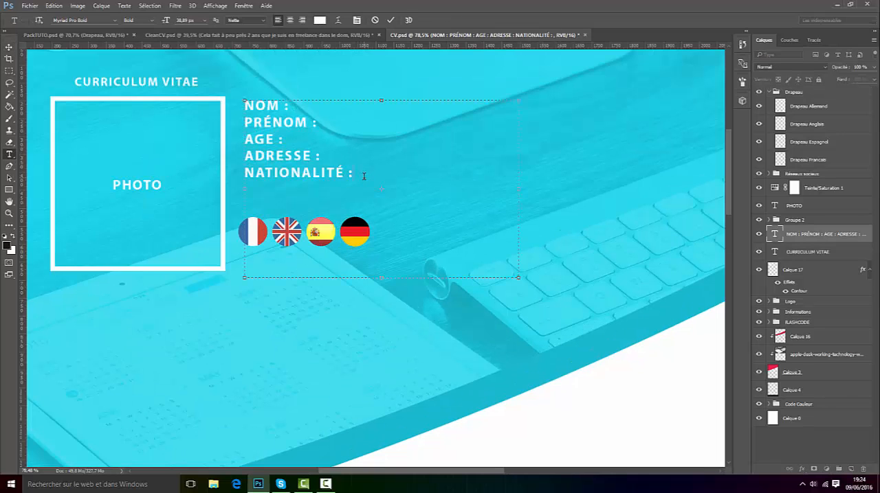
{"action": "type", "text": "LANGUE PAR"}
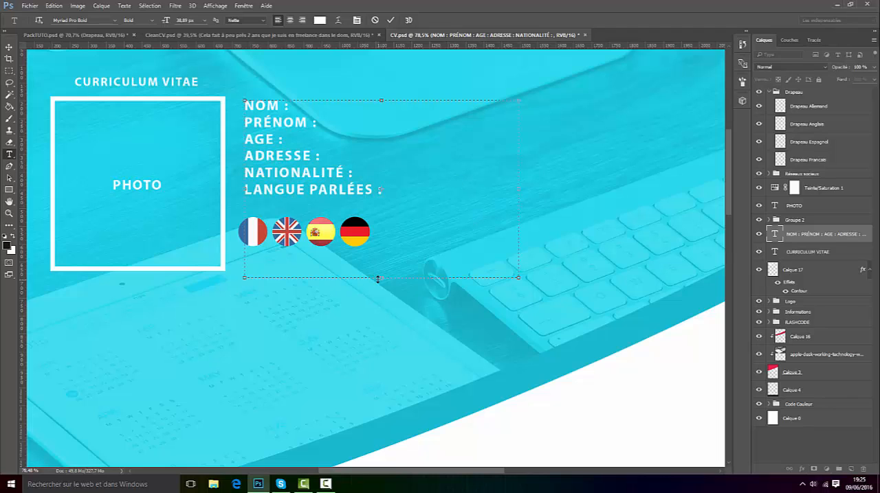
{"action": "left_click_drag", "start_coordinate": [377, 279], "coordinate": [377, 199]}
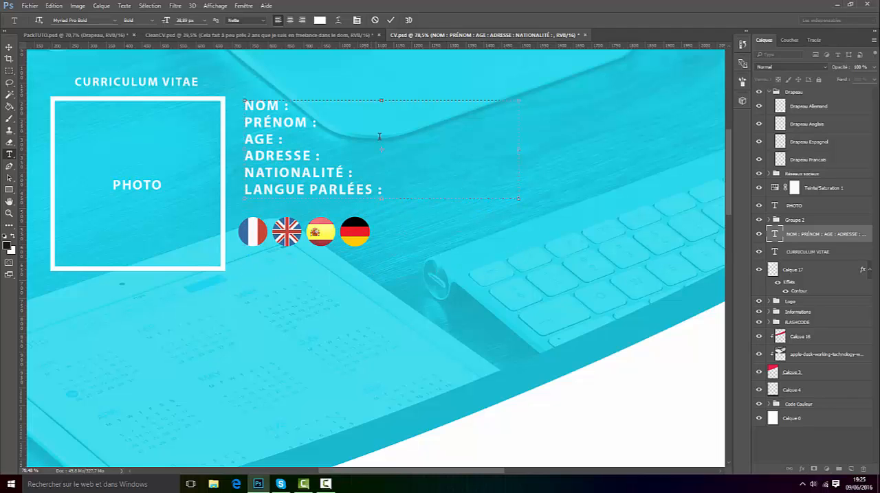
{"action": "left_click", "coordinate": [391, 20]}
{"action": "key", "text": "v"}
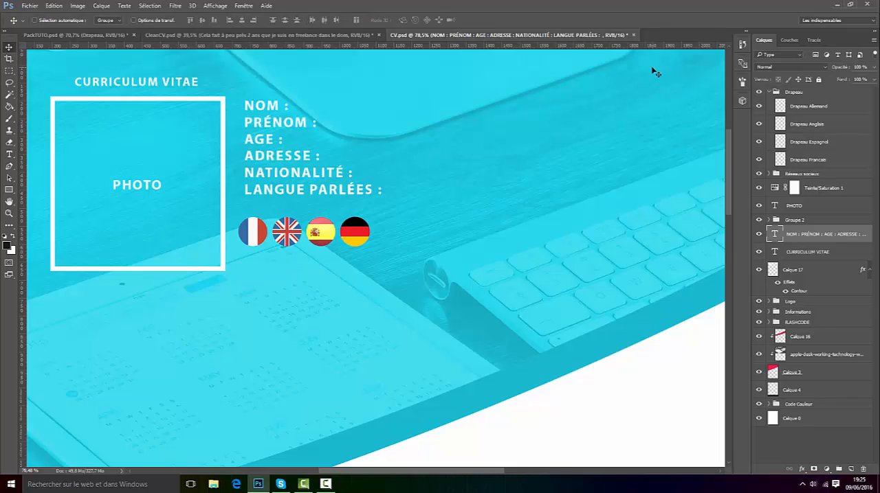
Step: Collapse the Drapeau group and align the flags closely beneath the LANGUE PARLÉES line
{"action": "left_click", "coordinate": [769, 92]}
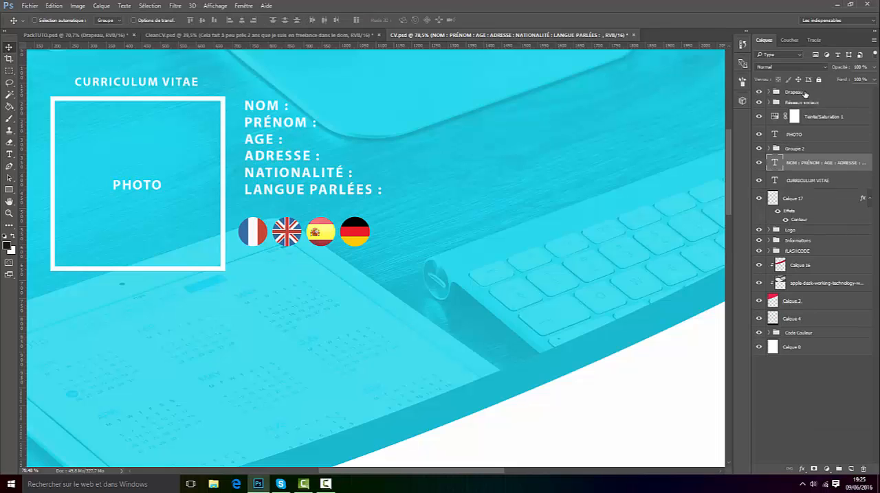
{"action": "left_click", "coordinate": [797, 94]}
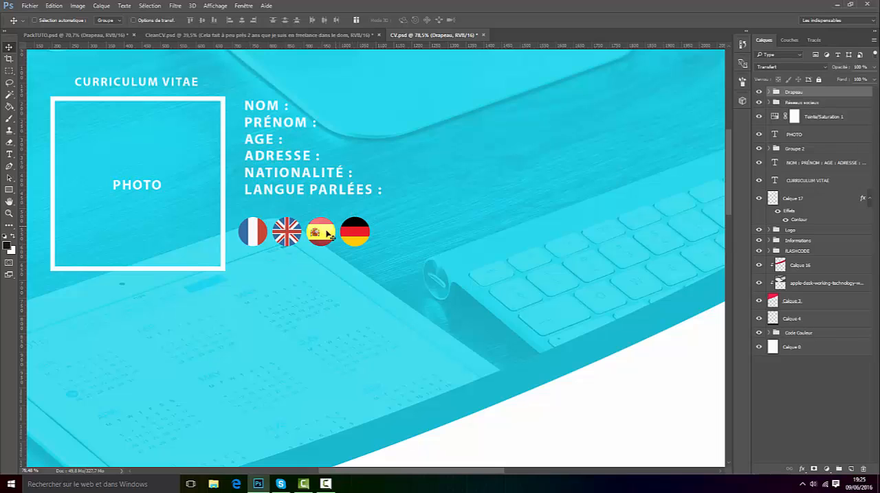
{"action": "left_click_drag", "start_coordinate": [329, 234], "coordinate": [332, 224]}
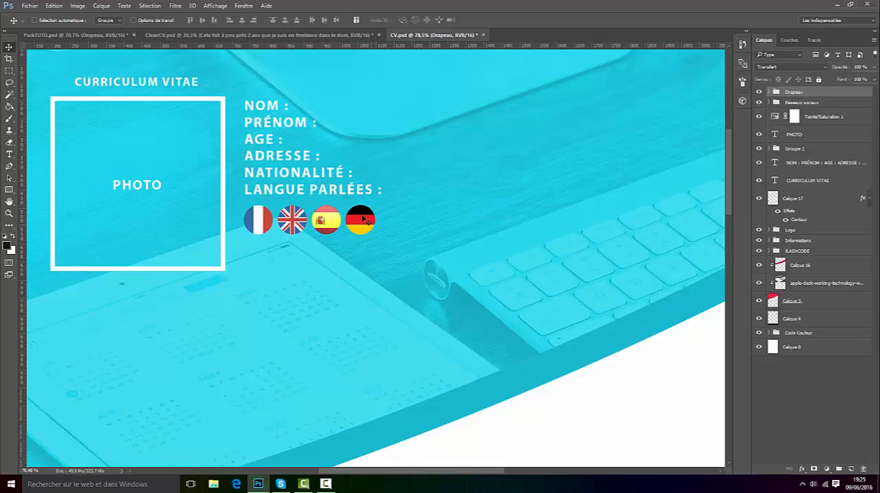
{"action": "key", "text": "ctrl+0"}
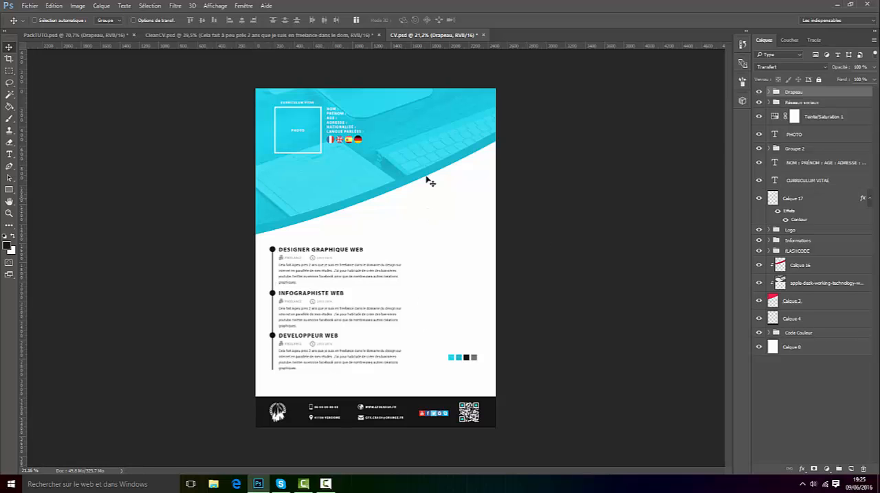
{"action": "scroll", "coordinate": [337, 86], "scroll_direction": "up", "scroll_amount": 3, "text": "alt"}
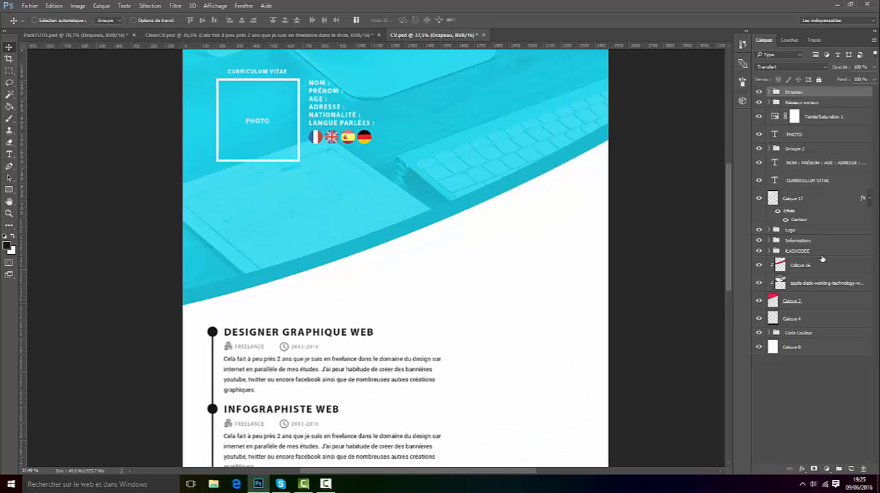
Step: Enable an Ombre portée effect on Calque 3, the curved header shape, and show its settings
{"action": "left_click", "coordinate": [759, 301]}
{"action": "left_click", "coordinate": [759, 301]}
{"action": "left_click", "coordinate": [811, 302]}
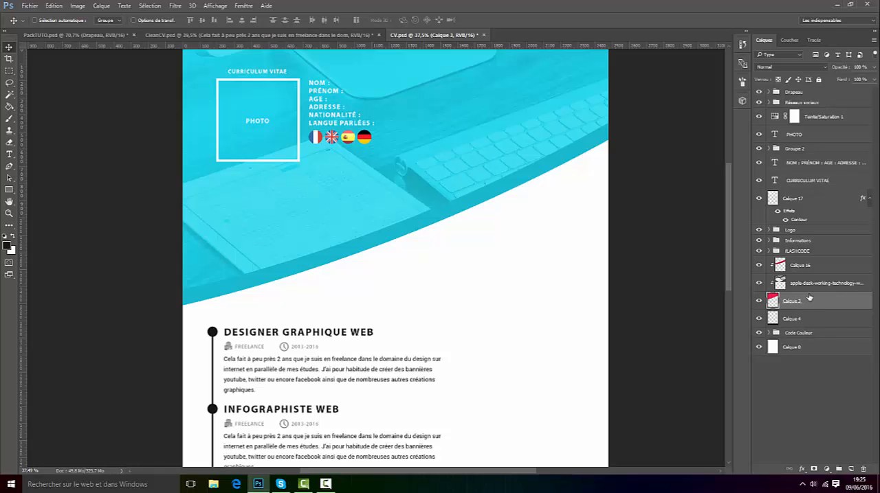
{"action": "right_click", "coordinate": [812, 300]}
{"action": "left_click", "coordinate": [721, 62]}
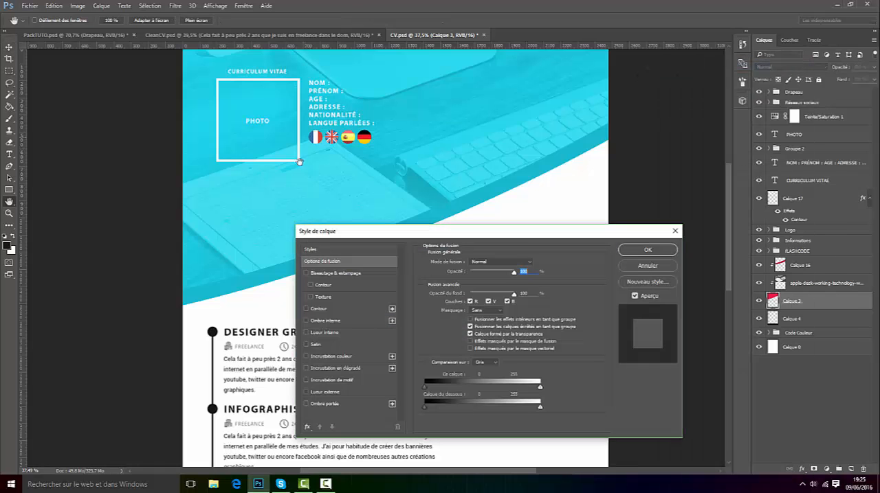
{"action": "left_click", "coordinate": [306, 404]}
{"action": "left_click_drag", "start_coordinate": [552, 230], "coordinate": [662, 190]}
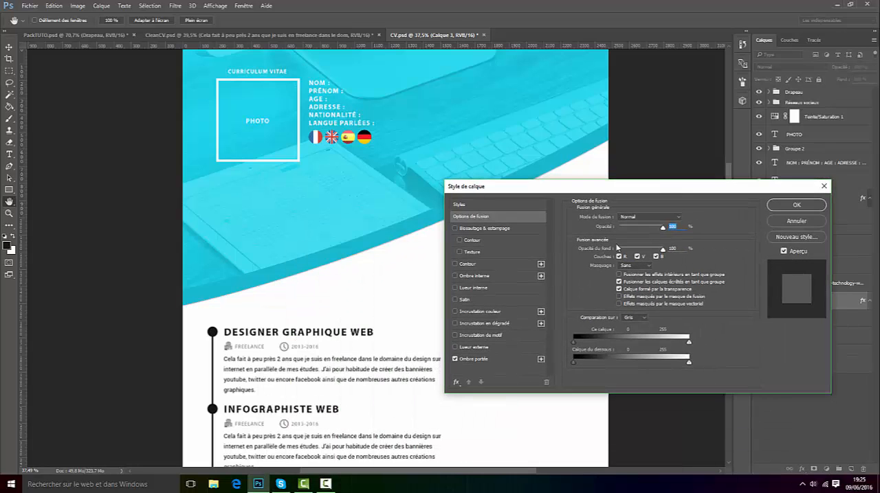
{"action": "left_click", "coordinate": [476, 359]}
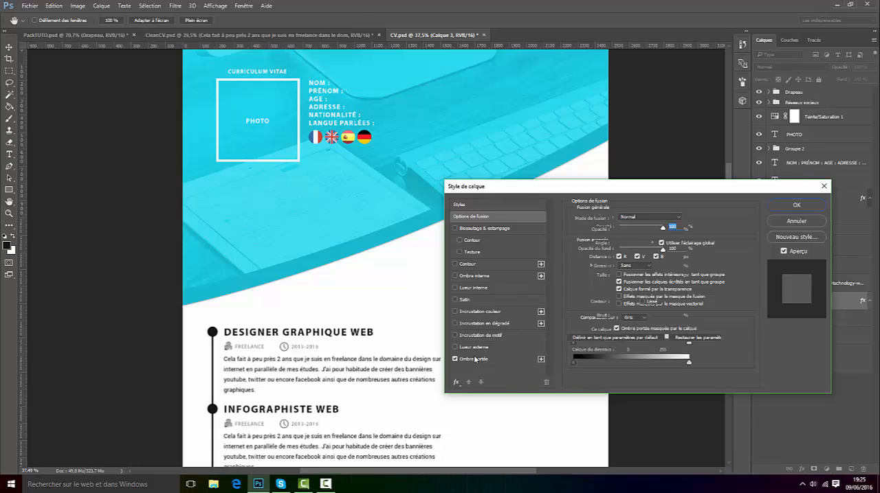
{"action": "left_click_drag", "start_coordinate": [690, 194], "coordinate": [730, 275]}
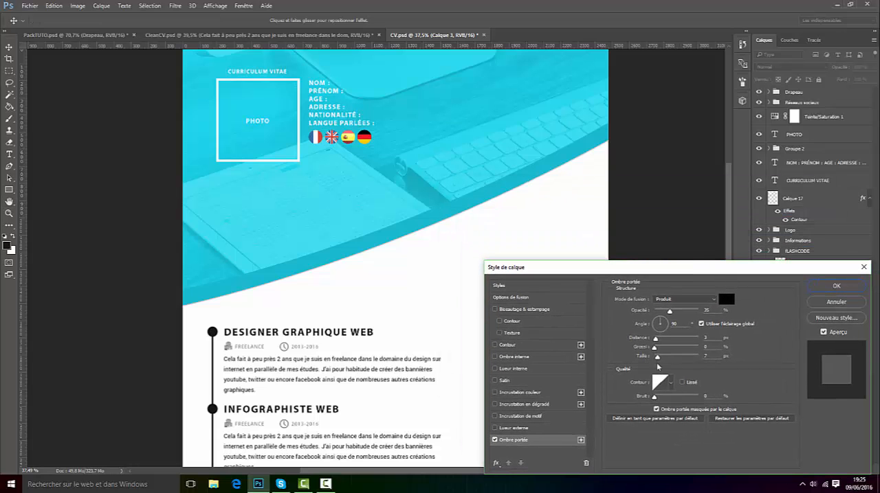
Step: Set the header's drop shadow to size 120 px, spread 10%, distance 10 px and opacity 20%, and apply it
{"action": "left_click_drag", "start_coordinate": [658, 358], "coordinate": [673, 358]}
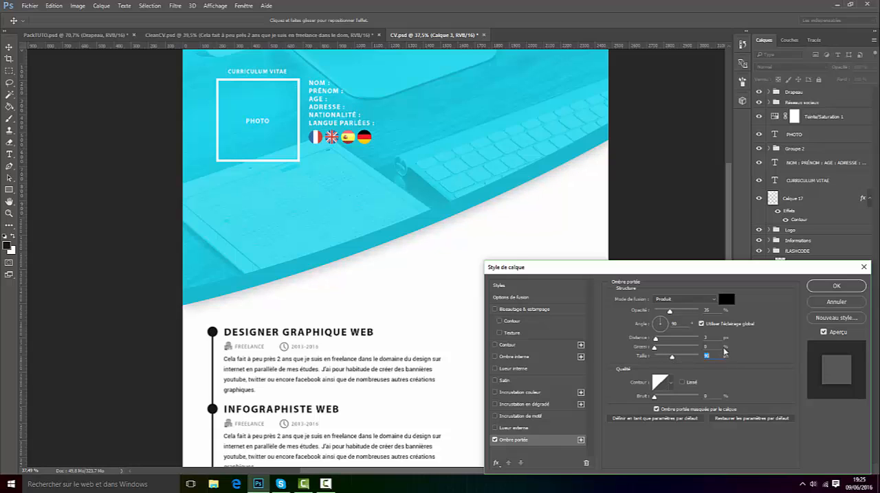
{"action": "type", "text": "120"}
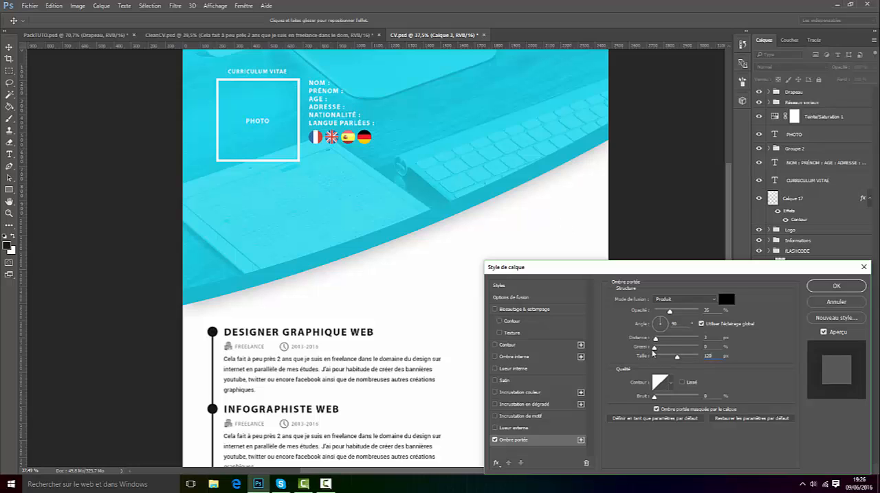
{"action": "left_click_drag", "start_coordinate": [653, 350], "coordinate": [662, 350]}
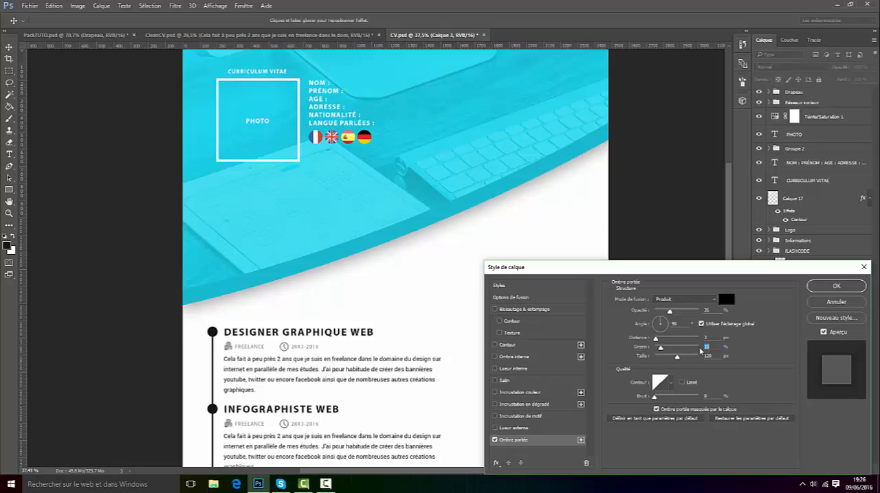
{"action": "type", "text": "10"}
{"action": "left_click_drag", "start_coordinate": [656, 340], "coordinate": [662, 340]}
{"action": "left_click_drag", "start_coordinate": [670, 311], "coordinate": [668, 313]}
{"action": "type", "text": "25"}
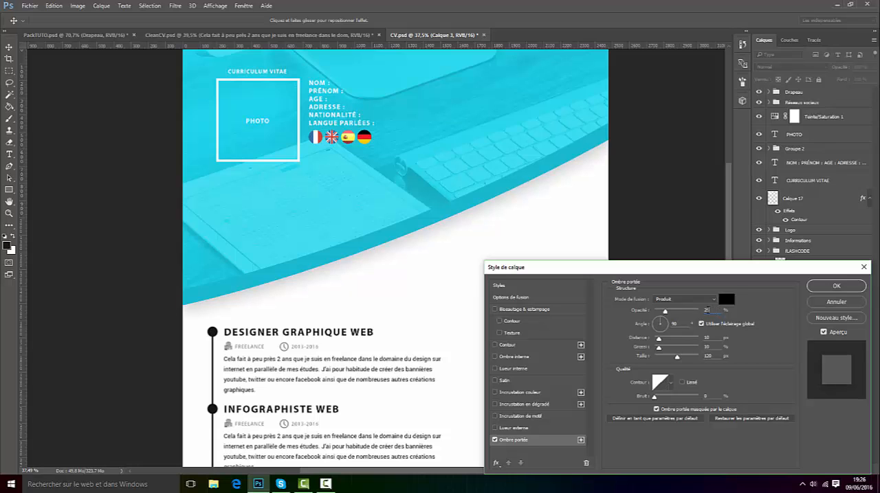
{"action": "key", "text": "BackSpace"}
{"action": "type", "text": "0"}
{"action": "left_click", "coordinate": [851, 290]}
Step: Review the CV layout, and examine the PS, AI, AE and C4D skill rings in the header of CleanCV.psd
{"action": "scroll", "coordinate": [428, 244], "scroll_direction": "down", "scroll_amount": 4}
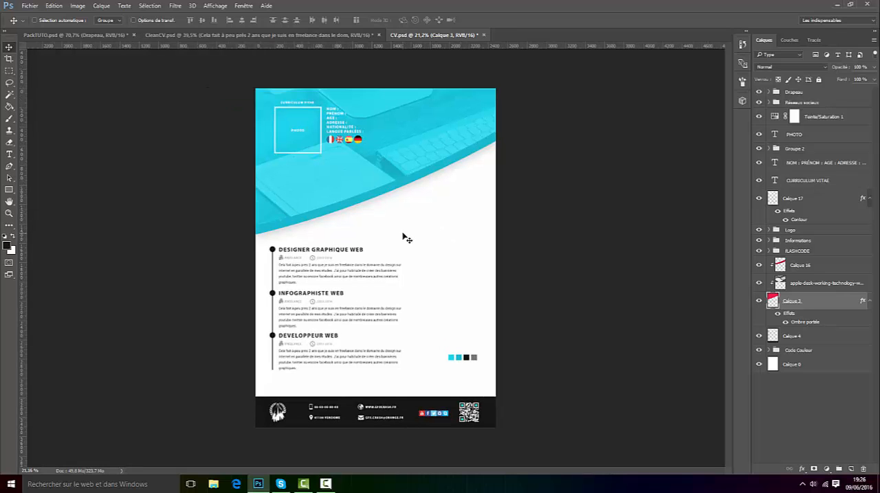
{"action": "scroll", "coordinate": [364, 213], "scroll_direction": "up", "scroll_amount": 1}
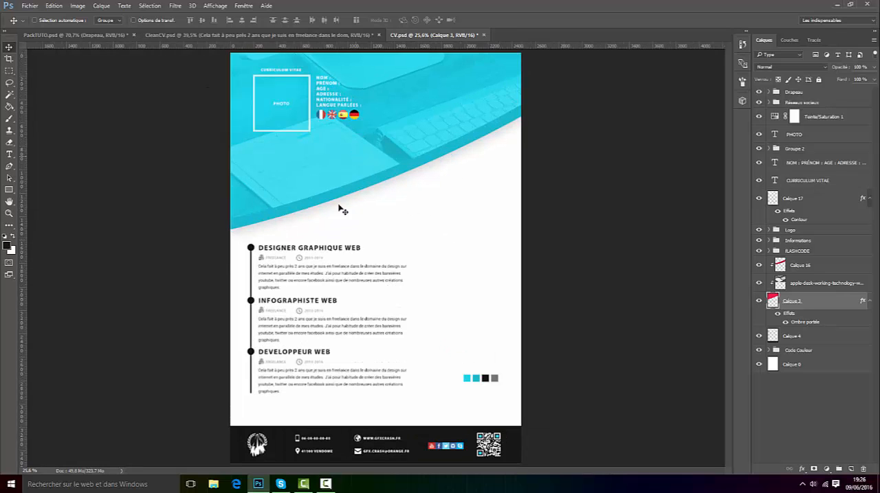
{"action": "scroll", "coordinate": [347, 65], "scroll_direction": "up", "scroll_amount": 1}
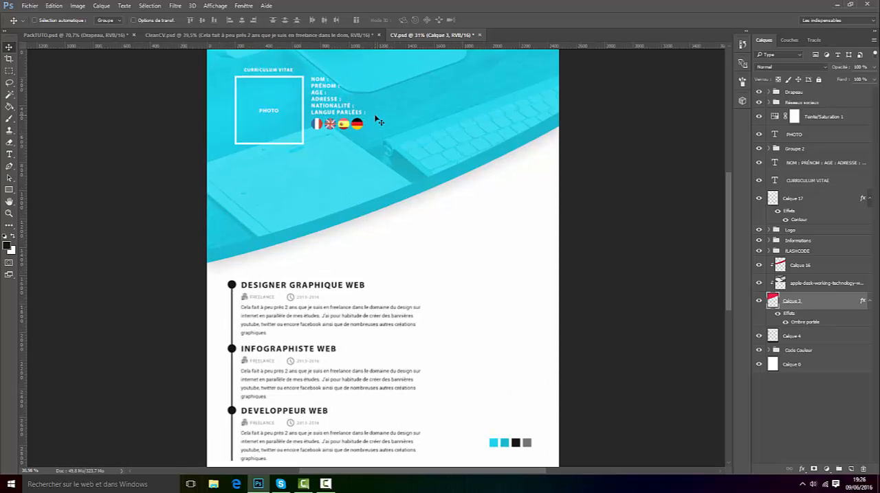
{"action": "scroll", "coordinate": [369, 114], "scroll_direction": "down", "scroll_amount": 1}
{"action": "scroll", "coordinate": [409, 132], "scroll_direction": "up", "scroll_amount": 2}
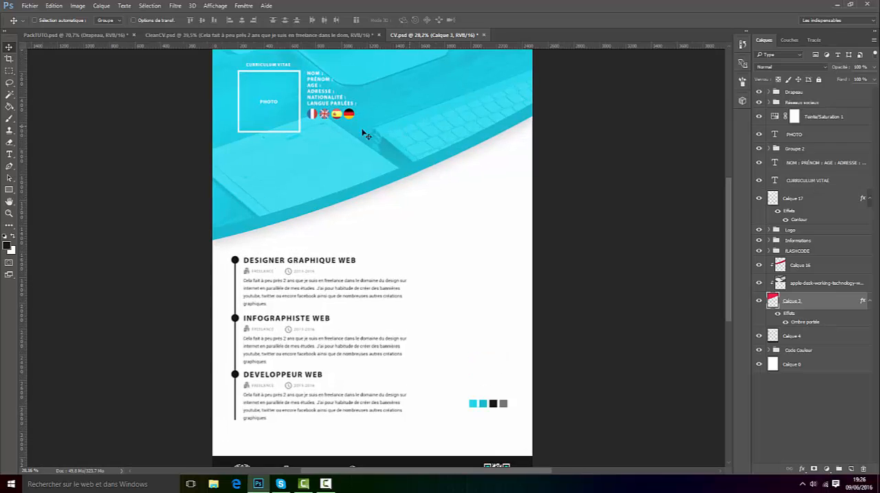
{"action": "left_click", "coordinate": [323, 34]}
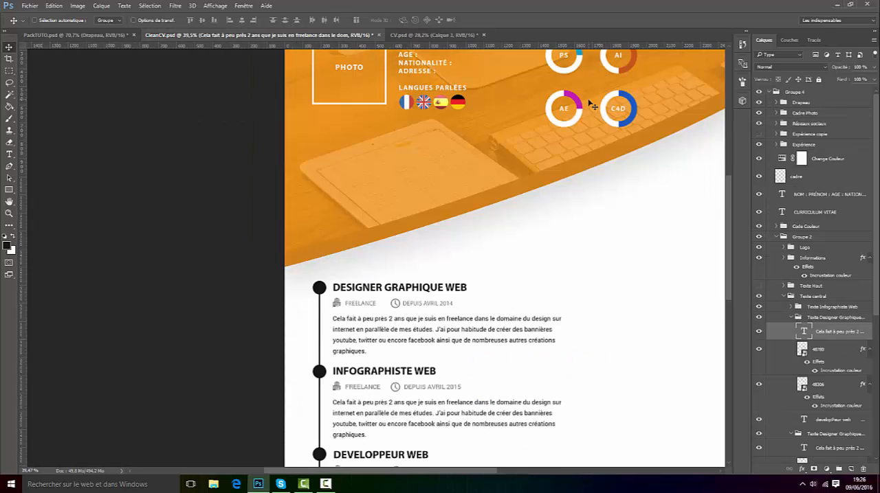
{"action": "scroll", "coordinate": [683, 198], "scroll_direction": "up", "scroll_amount": 2}
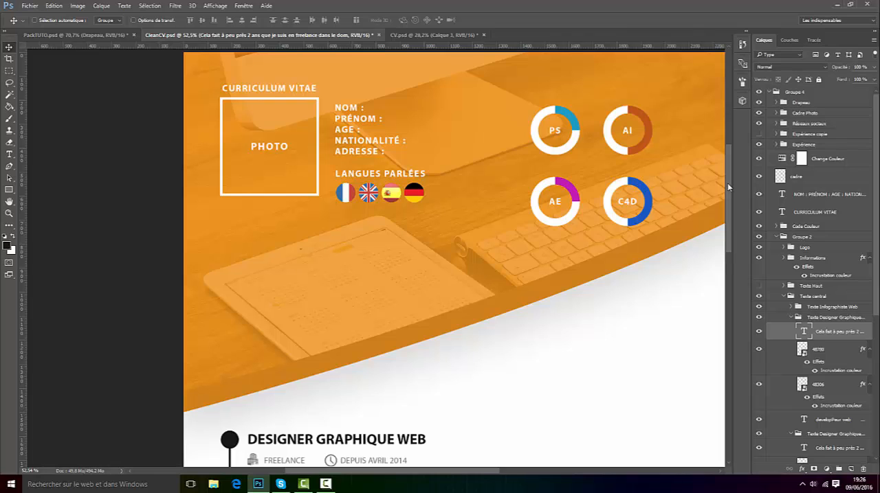
Step: Return to CV.psd and swap the foreground and background colours so white is in front
{"action": "left_click", "coordinate": [415, 36]}
{"action": "scroll", "coordinate": [477, 59], "scroll_direction": "up", "scroll_amount": 5}
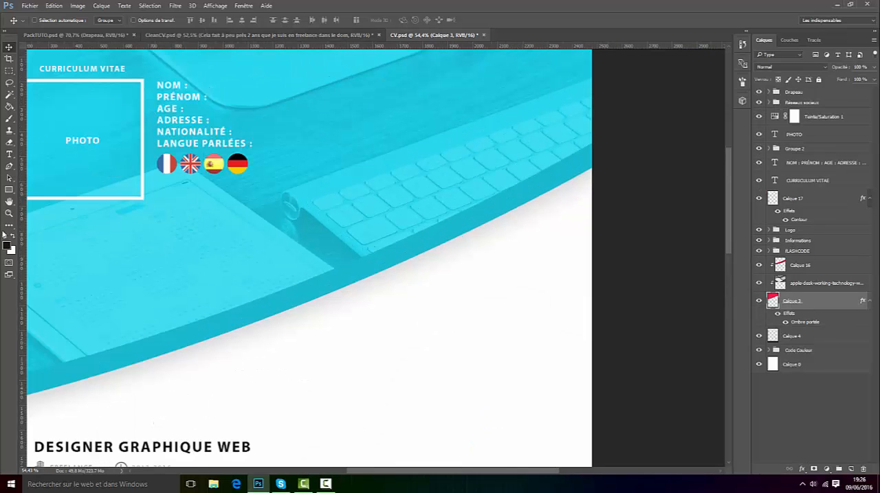
{"action": "left_click", "coordinate": [13, 235]}
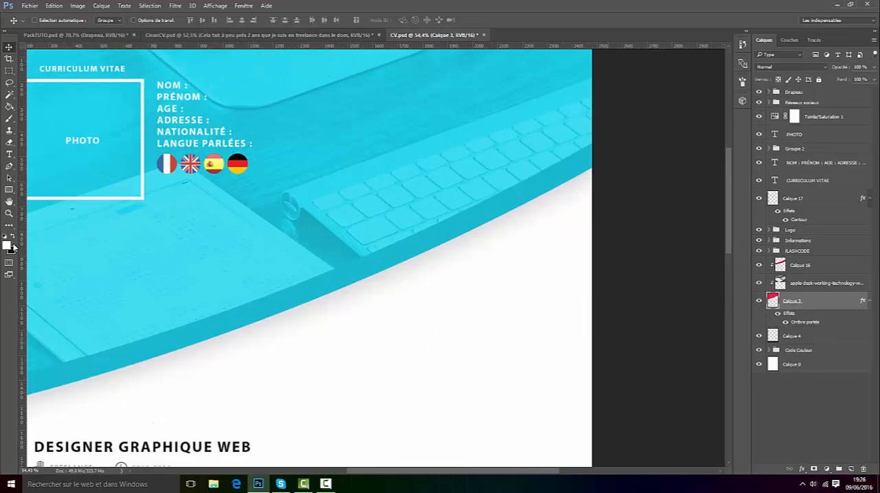
{"action": "left_click", "coordinate": [8, 189]}
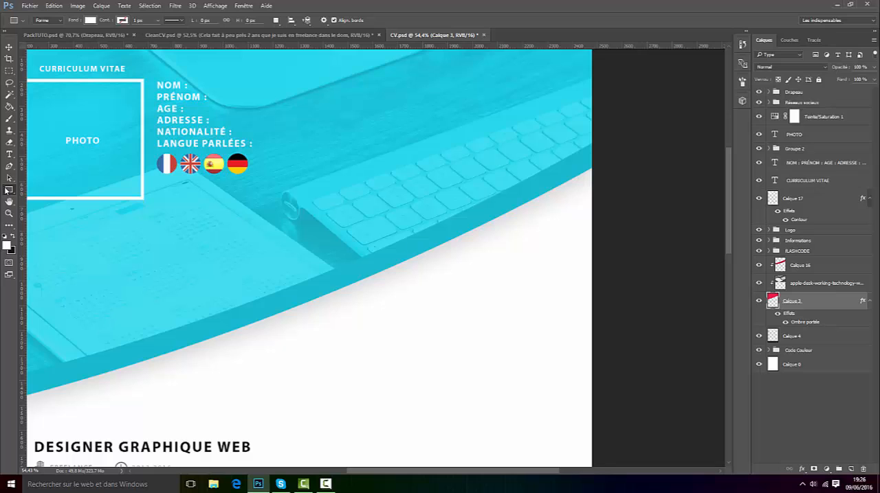
{"action": "right_click", "coordinate": [11, 191]}
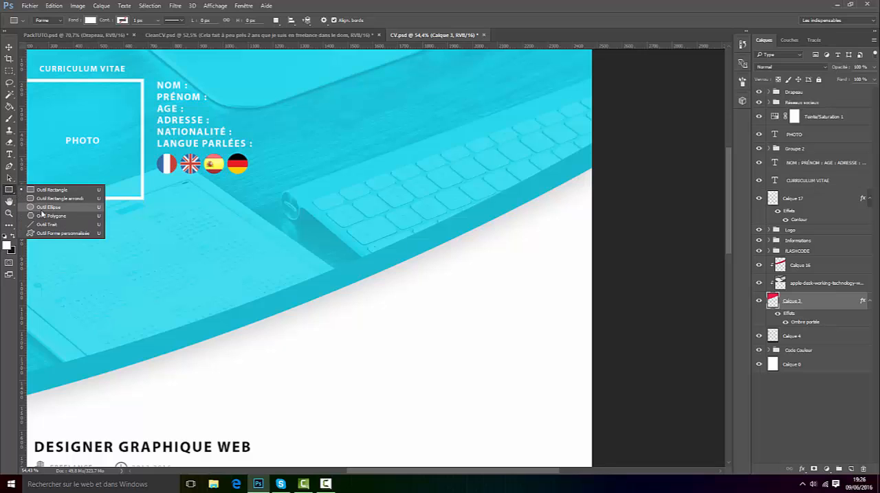
{"action": "left_click", "coordinate": [43, 207]}
{"action": "left_click_drag", "start_coordinate": [308, 215], "coordinate": [369, 151]}
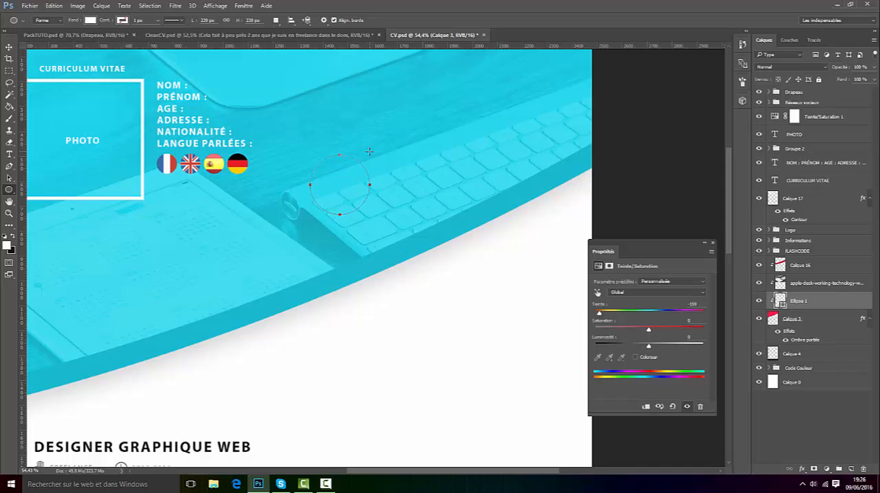
{"action": "key", "text": "Delete"}
{"action": "key", "text": "Delete"}
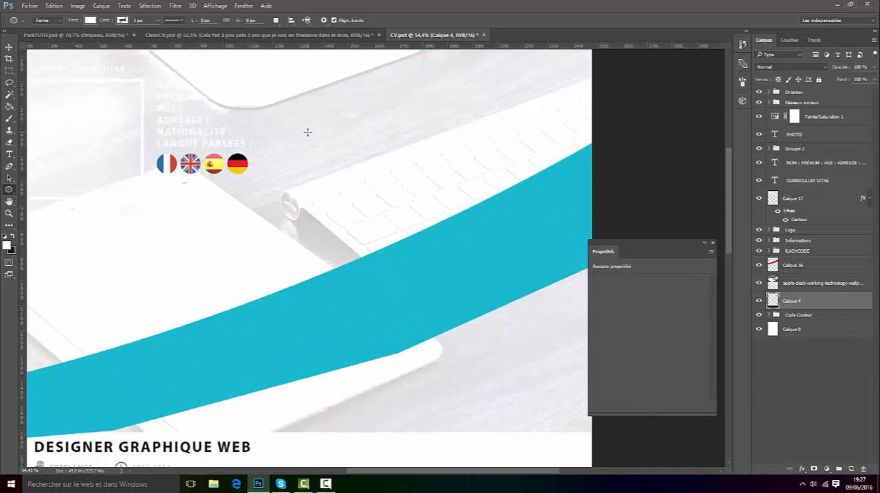
{"action": "left_click", "coordinate": [54, 5]}
{"action": "left_click", "coordinate": [55, 12]}
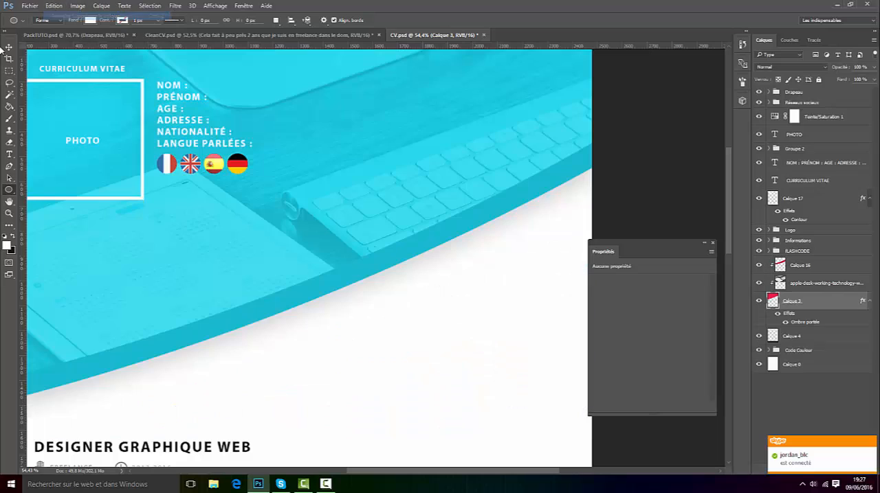
{"action": "left_click", "coordinate": [9, 46]}
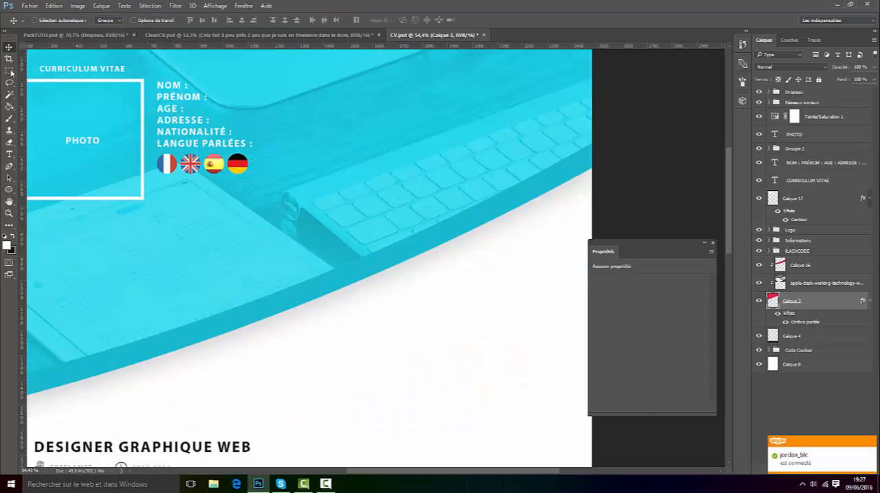
{"action": "left_click", "coordinate": [712, 244]}
Step: Choose the Brush tool and set its size to 300 px
{"action": "left_click", "coordinate": [10, 119]}
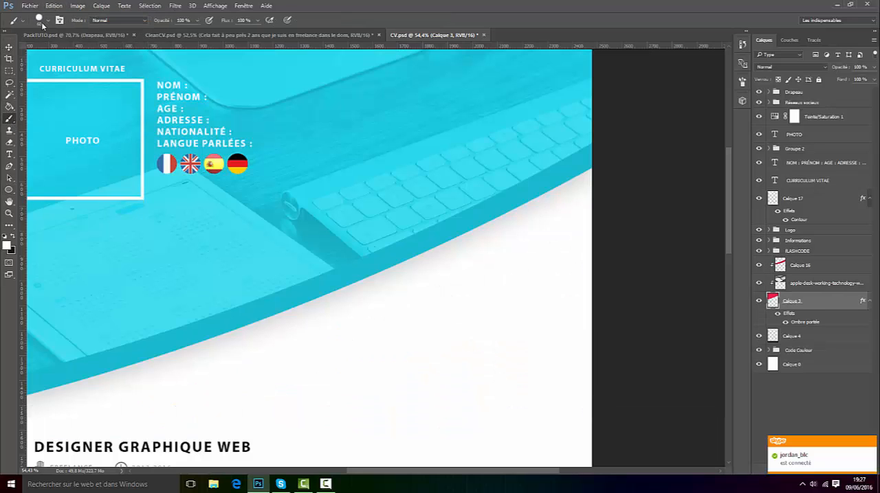
{"action": "left_click", "coordinate": [41, 20]}
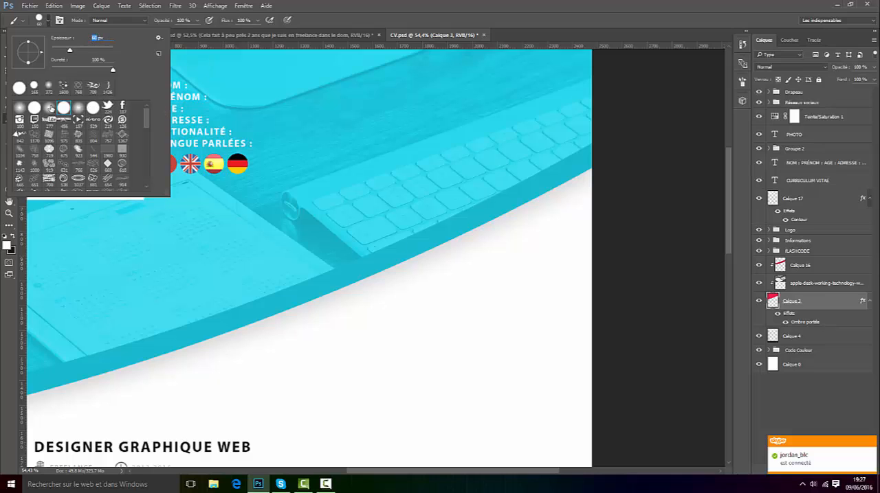
{"action": "type", "text": "150"}
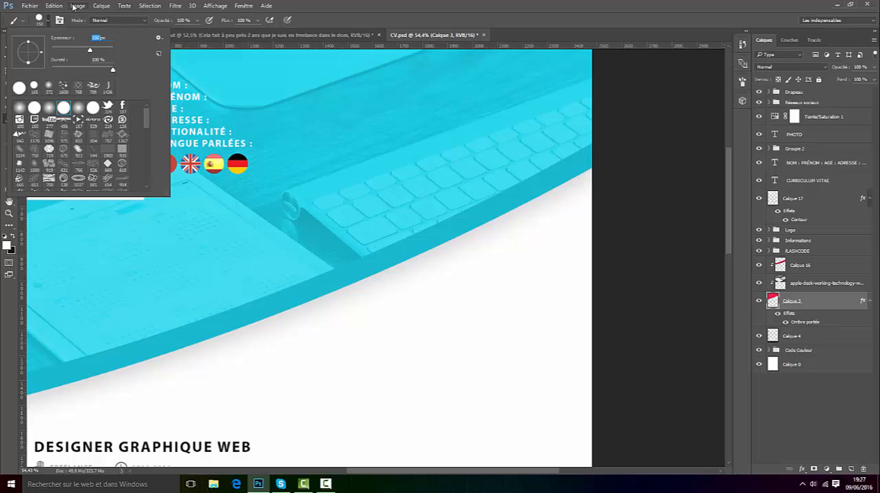
{"action": "type", "text": "500300"}
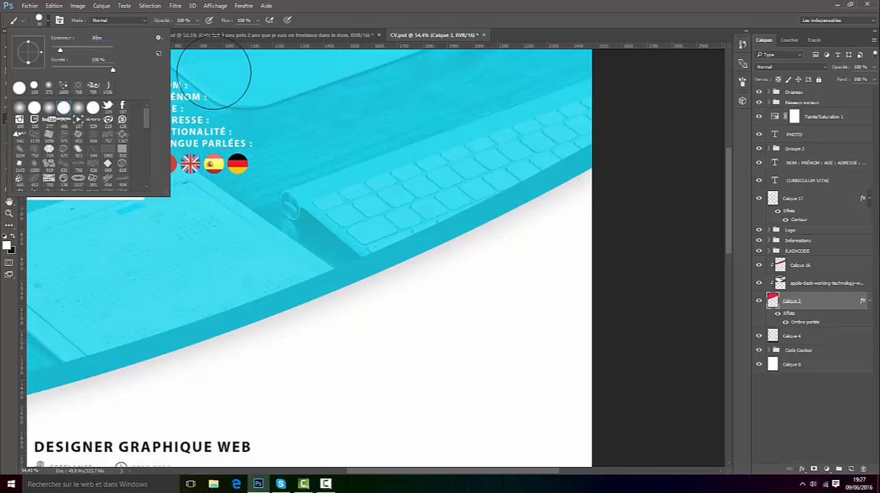
{"action": "left_click", "coordinate": [390, 143]}
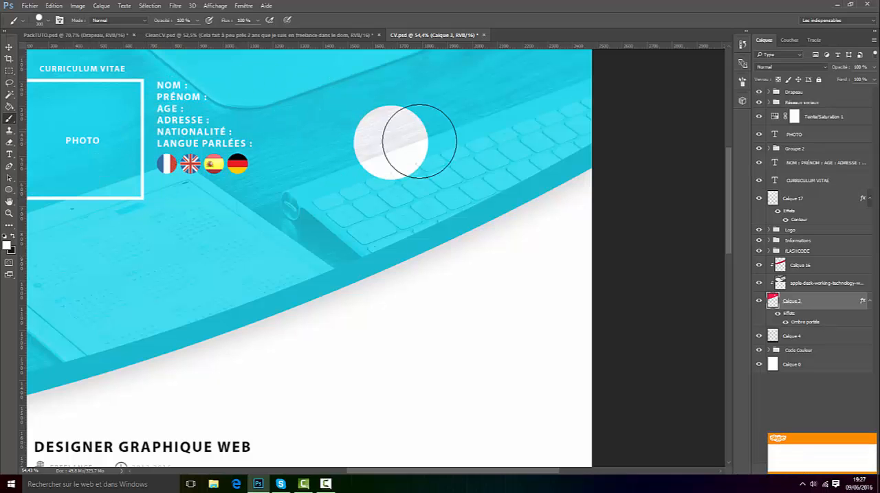
{"action": "left_click", "coordinate": [60, 7]}
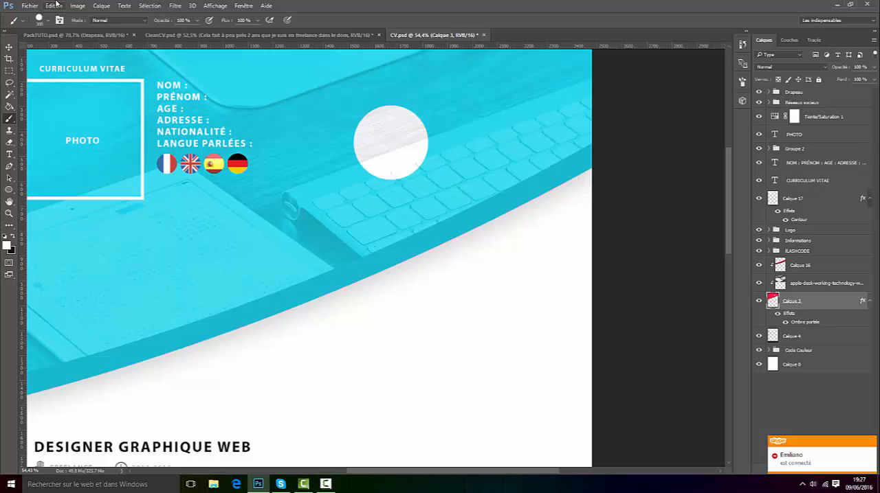
{"action": "left_click", "coordinate": [68, 18]}
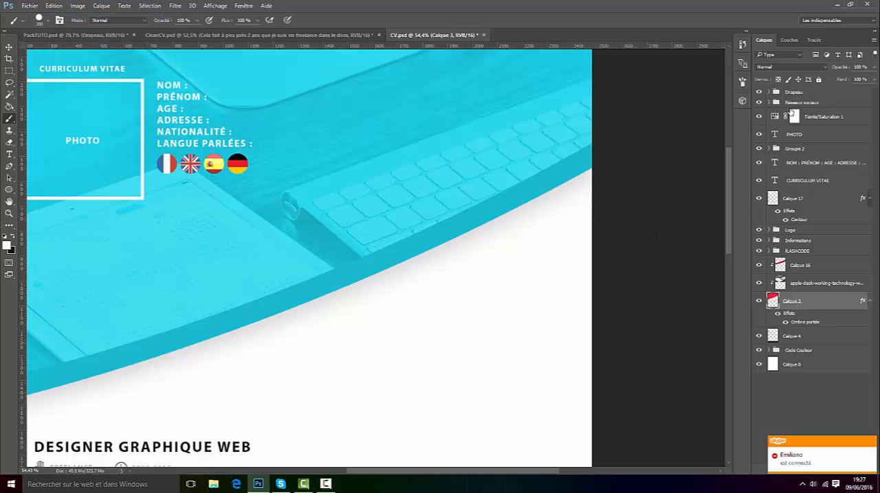
Step: Add a new layer above the Drapeau group and stamp one white circle over the header's keyboard
{"action": "left_click", "coordinate": [793, 94]}
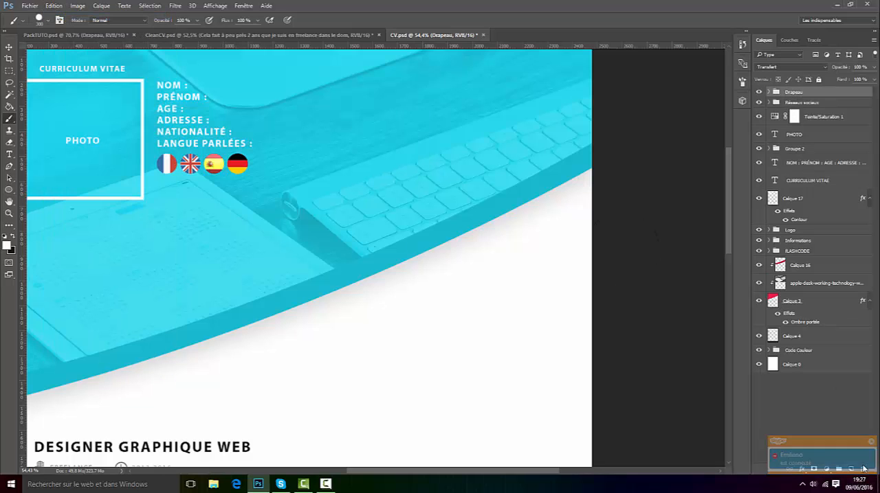
{"action": "left_click", "coordinate": [850, 469]}
{"action": "left_click", "coordinate": [363, 168]}
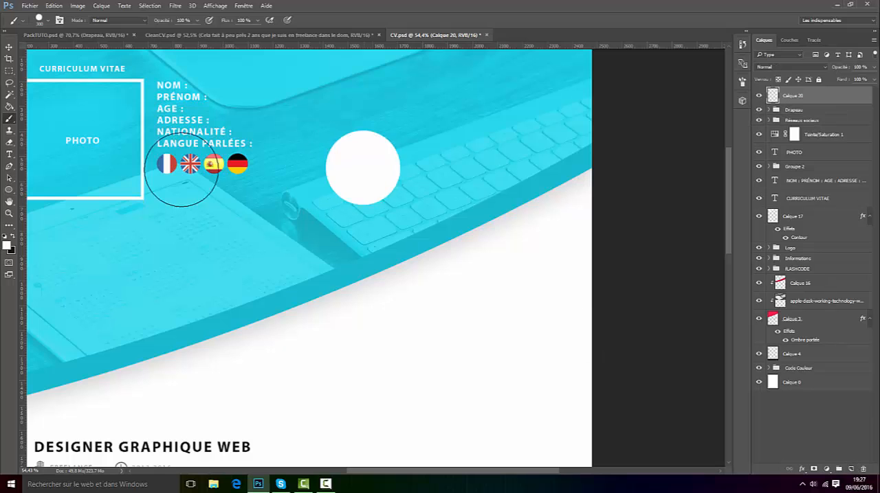
Step: Scale the white circle down slightly with a free transform and apply it
{"action": "left_click", "coordinate": [9, 46]}
{"action": "scroll", "coordinate": [373, 108], "scroll_direction": "down", "scroll_amount": 5}
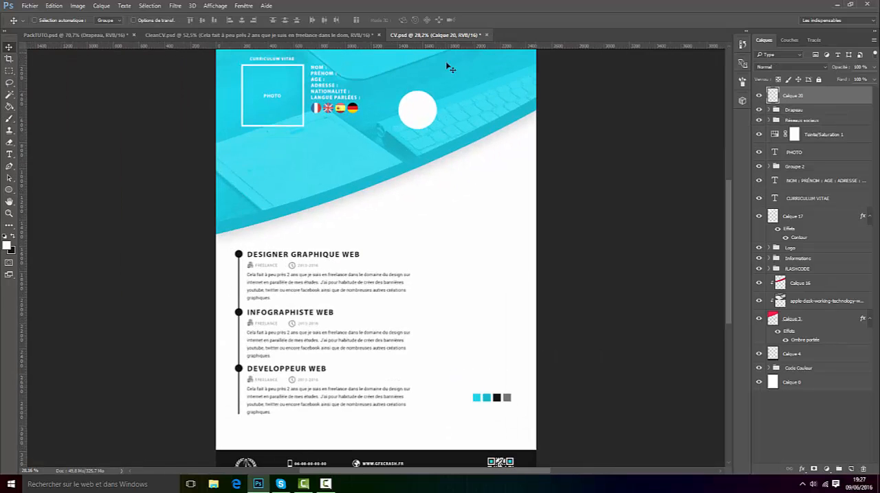
{"action": "scroll", "coordinate": [450, 69], "scroll_direction": "up", "scroll_amount": 4}
{"action": "key", "text": "ctrl+t"}
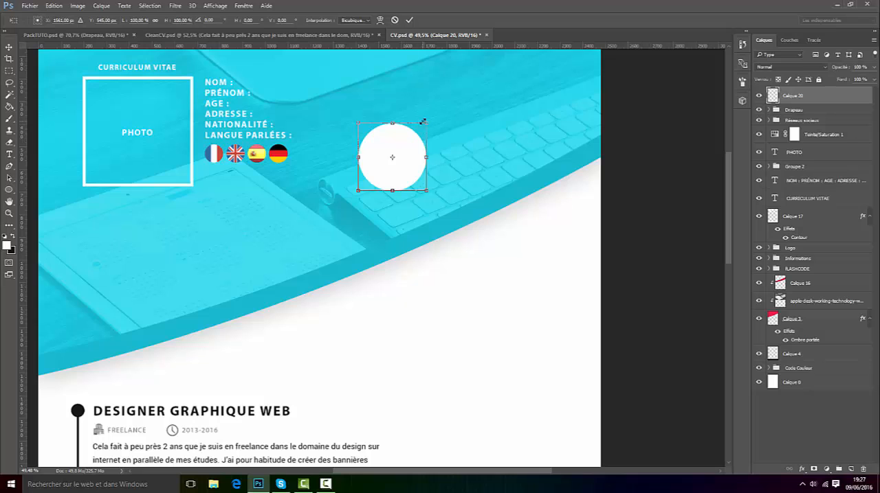
{"action": "left_click_drag", "start_coordinate": [423, 126], "coordinate": [416, 132]}
{"action": "left_click", "coordinate": [409, 20]}
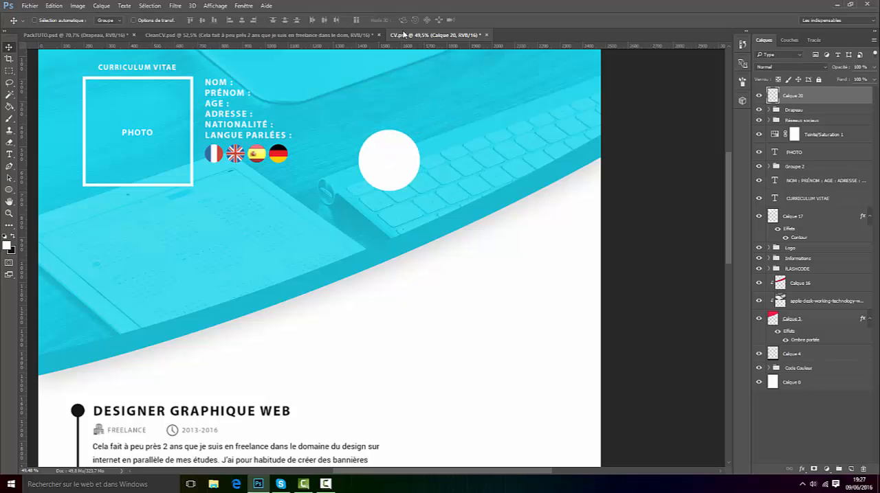
Step: Set the circle layer's fill to 0% and add a Contour effect in white
{"action": "left_click_drag", "start_coordinate": [846, 82], "coordinate": [734, 82]}
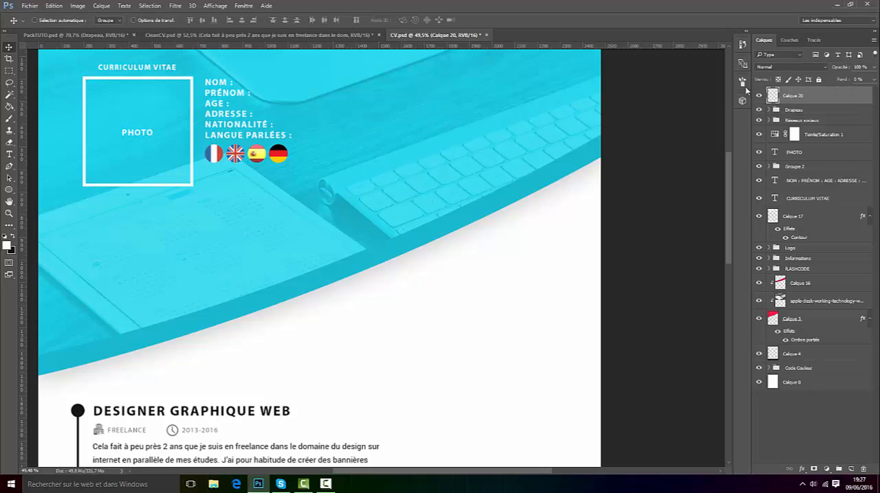
{"action": "right_click", "coordinate": [817, 95]}
{"action": "left_click", "coordinate": [797, 64]}
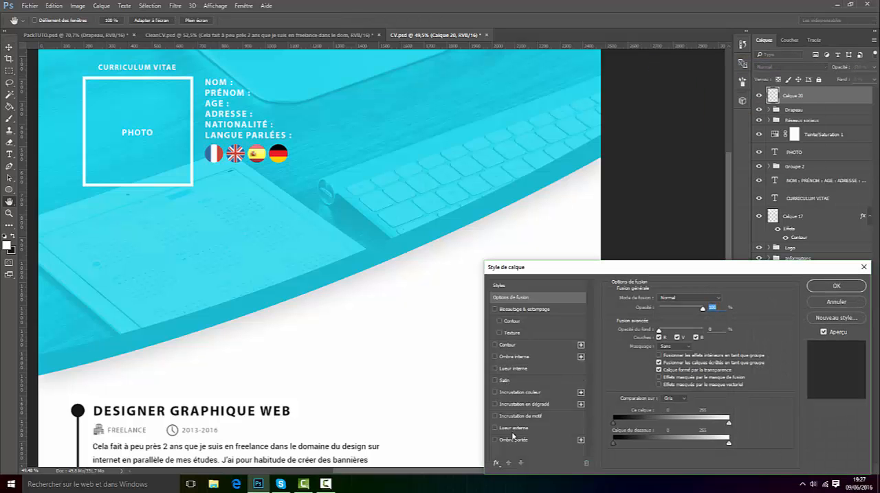
{"action": "left_click", "coordinate": [506, 345]}
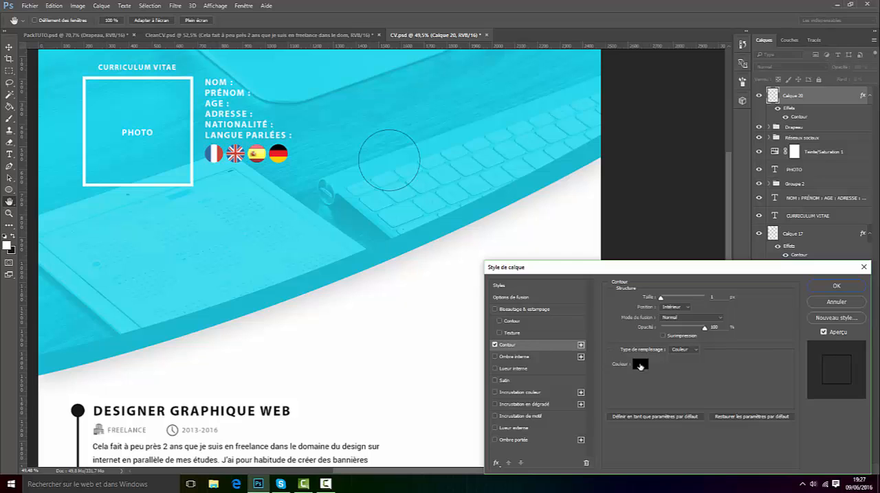
{"action": "left_click", "coordinate": [637, 365]}
{"action": "left_click", "coordinate": [554, 225]}
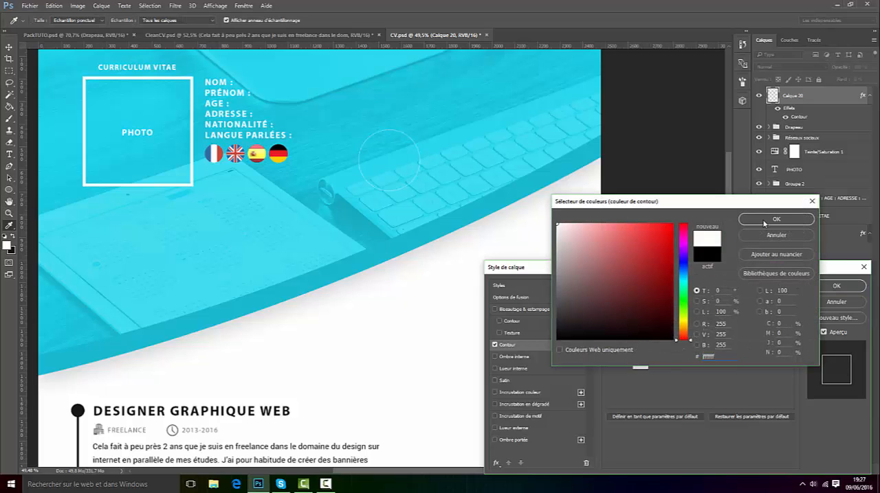
{"action": "left_click", "coordinate": [776, 219]}
Step: Set the circle's contour size to 37 px with position Intérieur and apply the layer style
{"action": "scroll", "coordinate": [711, 294], "scroll_direction": "up", "scroll_amount": 19}
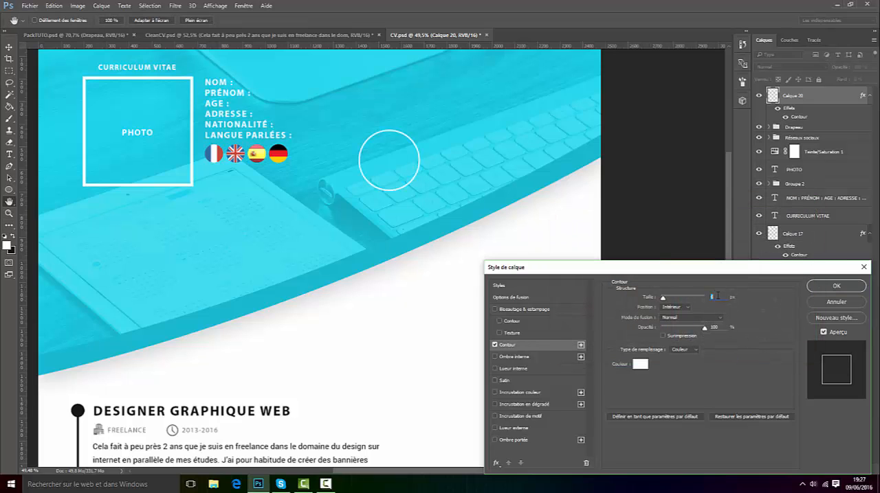
{"action": "scroll", "coordinate": [716, 294], "scroll_direction": "up", "scroll_amount": 3}
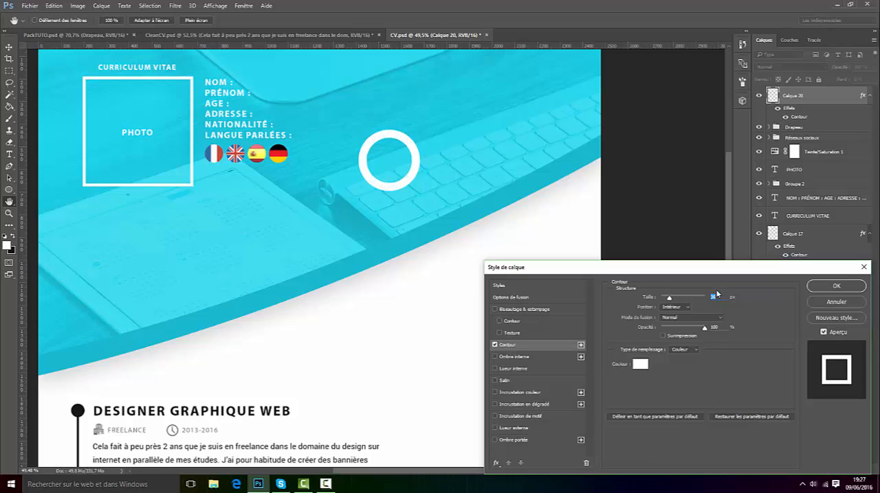
{"action": "scroll", "coordinate": [717, 295], "scroll_direction": "down", "scroll_amount": 1}
{"action": "scroll", "coordinate": [718, 295], "scroll_direction": "up", "scroll_amount": 2}
{"action": "left_click", "coordinate": [687, 308]}
{"action": "left_click", "coordinate": [677, 315]}
{"action": "left_click", "coordinate": [679, 308]}
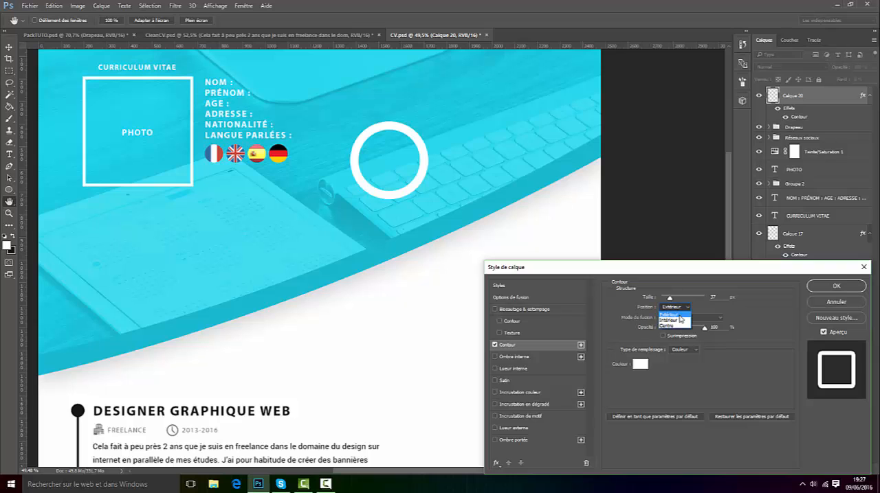
{"action": "left_click", "coordinate": [680, 319]}
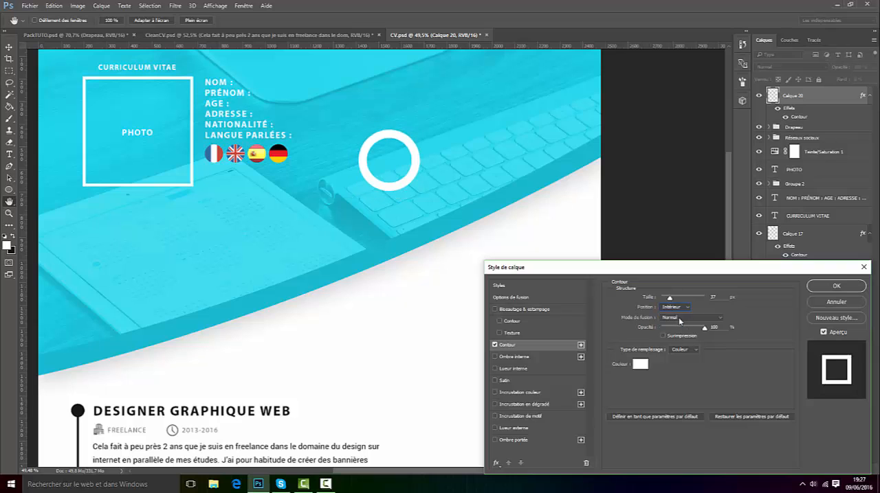
{"action": "left_click", "coordinate": [819, 284]}
Step: Scale the ring to about 86% and move it up and to the right in the header
{"action": "scroll", "coordinate": [415, 218], "scroll_direction": "down", "scroll_amount": 6}
{"action": "scroll", "coordinate": [425, 137], "scroll_direction": "up", "scroll_amount": 7}
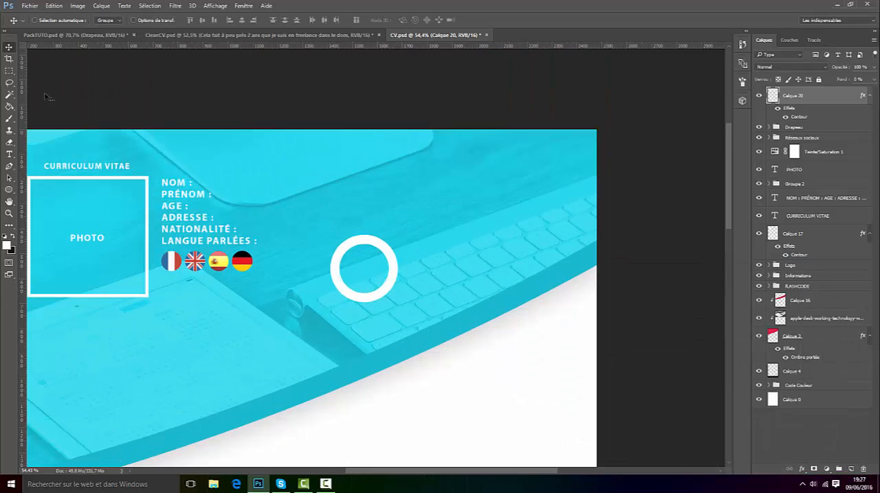
{"action": "key", "text": "ctrl+t"}
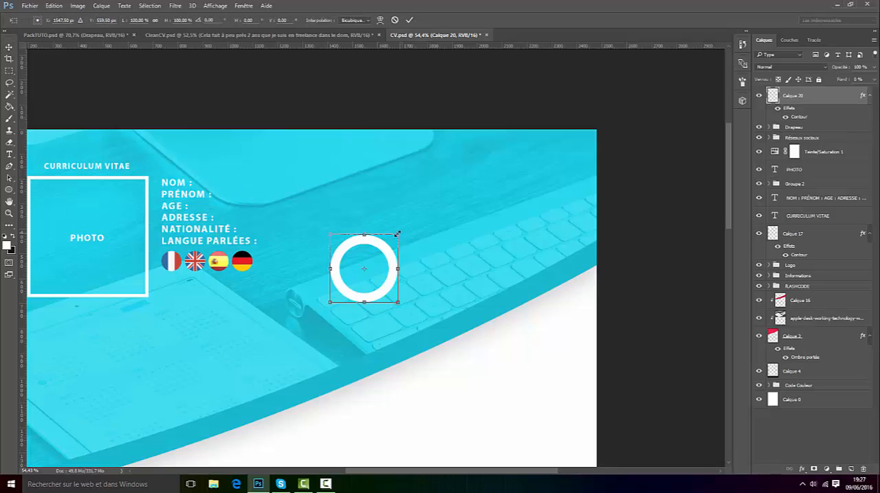
{"action": "left_click_drag", "start_coordinate": [396, 234], "coordinate": [387, 245]}
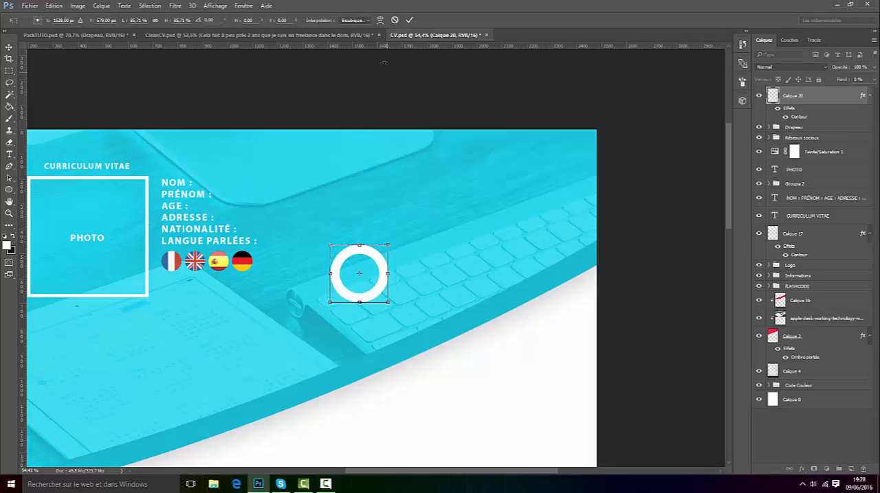
{"action": "left_click", "coordinate": [410, 20]}
{"action": "left_click_drag", "start_coordinate": [385, 279], "coordinate": [424, 235]}
Step: Rasterize the layer style of Calque 20, the white ring
{"action": "scroll", "coordinate": [433, 259], "scroll_direction": "up", "scroll_amount": 3}
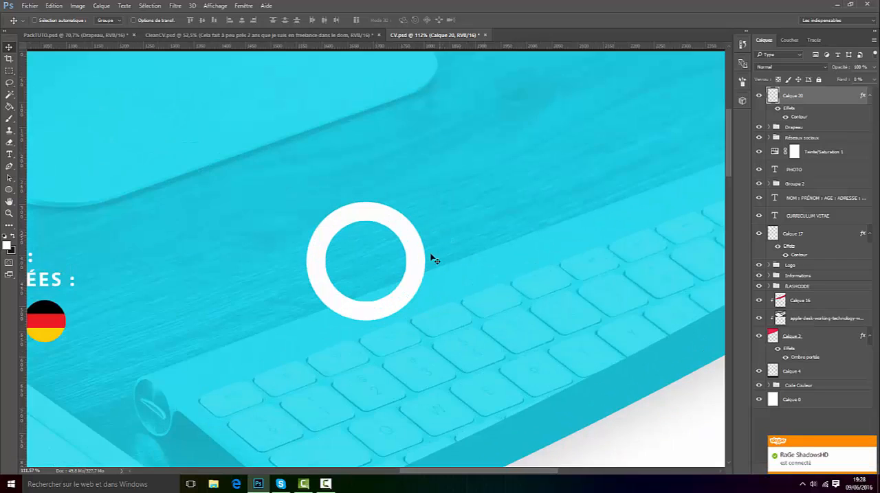
{"action": "scroll", "coordinate": [433, 259], "scroll_direction": "up", "scroll_amount": 1}
{"action": "right_click", "coordinate": [786, 95]}
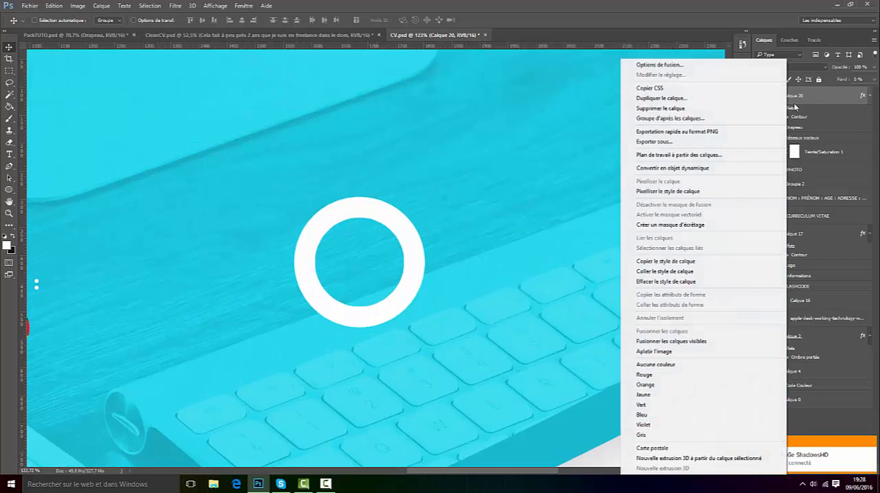
{"action": "left_click", "coordinate": [697, 193]}
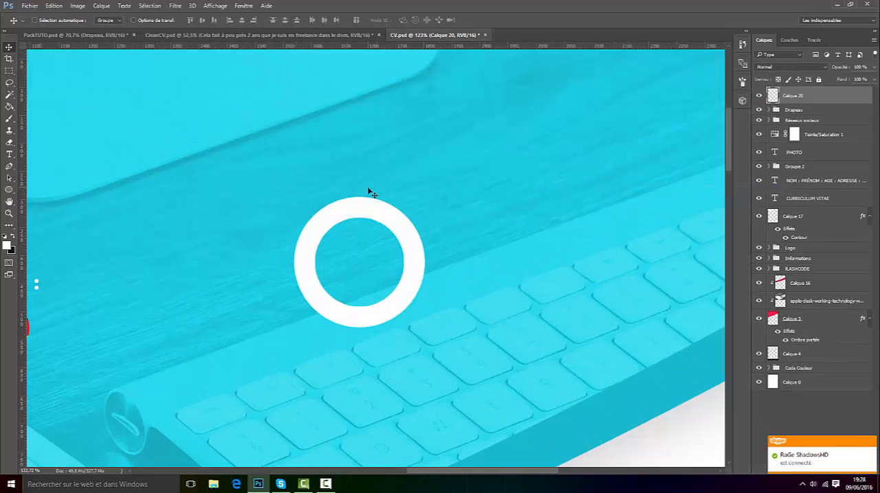
{"action": "scroll", "coordinate": [252, 233], "scroll_direction": "down", "scroll_amount": 18}
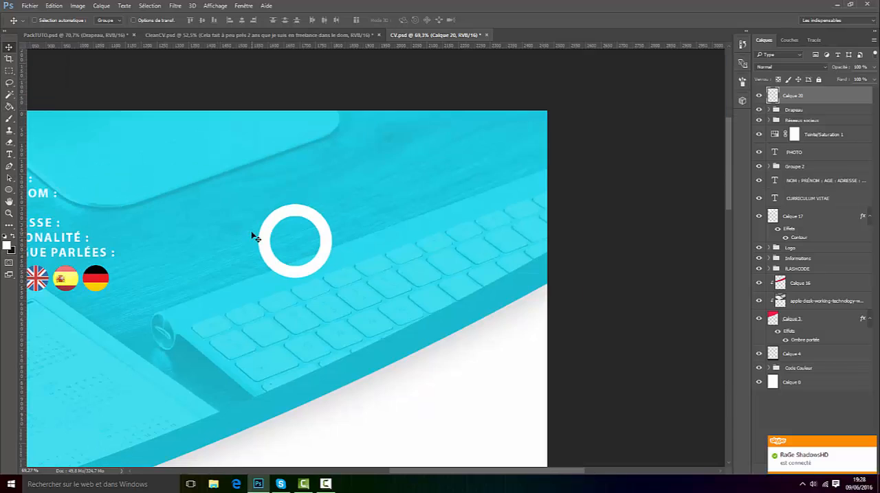
{"action": "scroll", "coordinate": [488, 389], "scroll_direction": "up", "scroll_amount": 4}
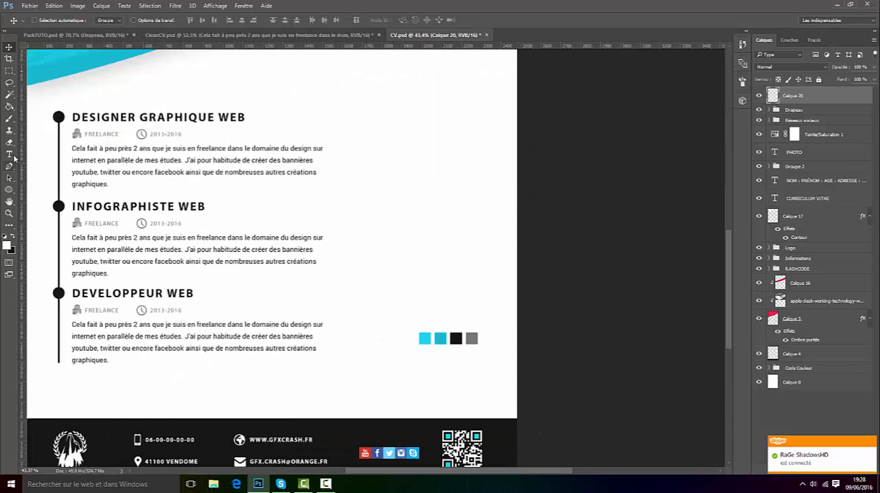
Step: Set the foreground colour by sampling the darker cyan swatch of the page's colour code
{"action": "left_click", "coordinate": [9, 221]}
{"action": "left_click", "coordinate": [7, 244]}
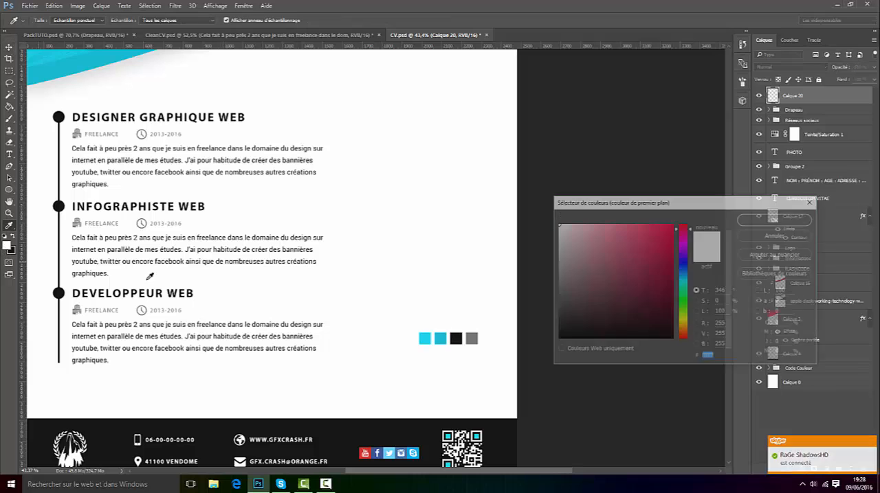
{"action": "left_click", "coordinate": [444, 340]}
{"action": "left_click", "coordinate": [775, 219]}
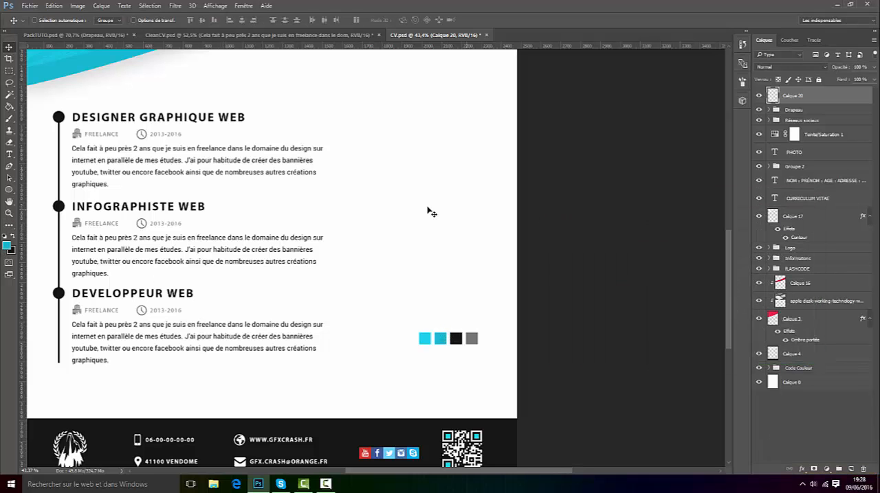
{"action": "key", "text": "v"}
{"action": "scroll", "coordinate": [389, 183], "scroll_direction": "down", "scroll_amount": 3}
{"action": "scroll", "coordinate": [418, 157], "scroll_direction": "up", "scroll_amount": 4}
{"action": "scroll", "coordinate": [424, 92], "scroll_direction": "up", "scroll_amount": 4}
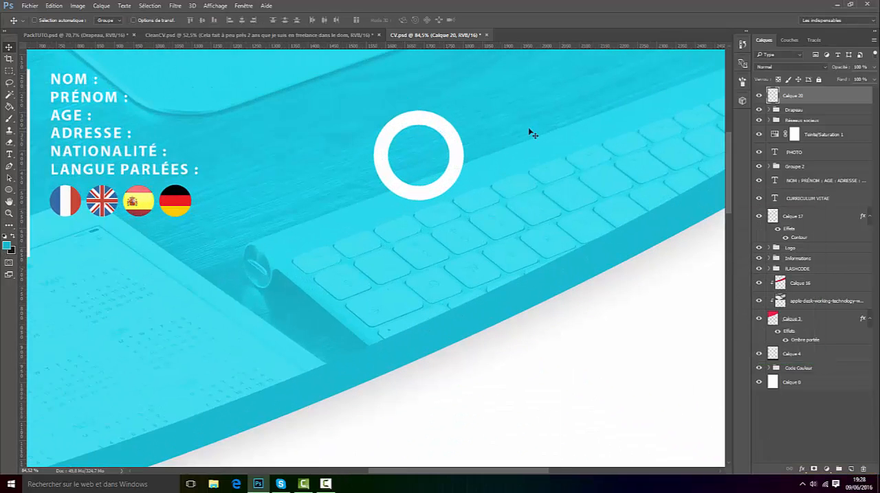
Step: Shift the hue of the foreground colour to purple, af1acf
{"action": "left_click", "coordinate": [8, 224]}
{"action": "left_click", "coordinate": [6, 245]}
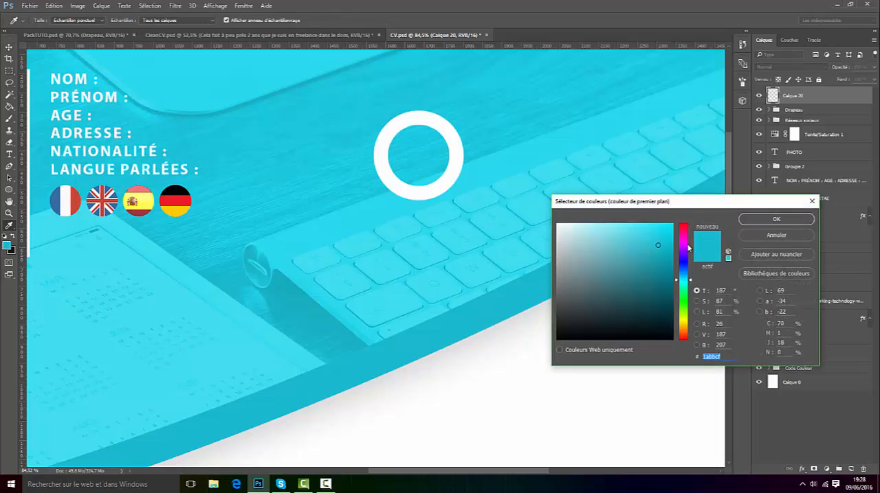
{"action": "mouse_move", "coordinate": [687, 248]}
{"action": "left_mouse_down"}
{"action": "mouse_move", "coordinate": [683, 315]}
{"action": "mouse_move", "coordinate": [667, 343]}
{"action": "mouse_move", "coordinate": [684, 252]}
{"action": "left_mouse_up"}
{"action": "left_click", "coordinate": [762, 222]}
{"action": "key", "text": "v"}
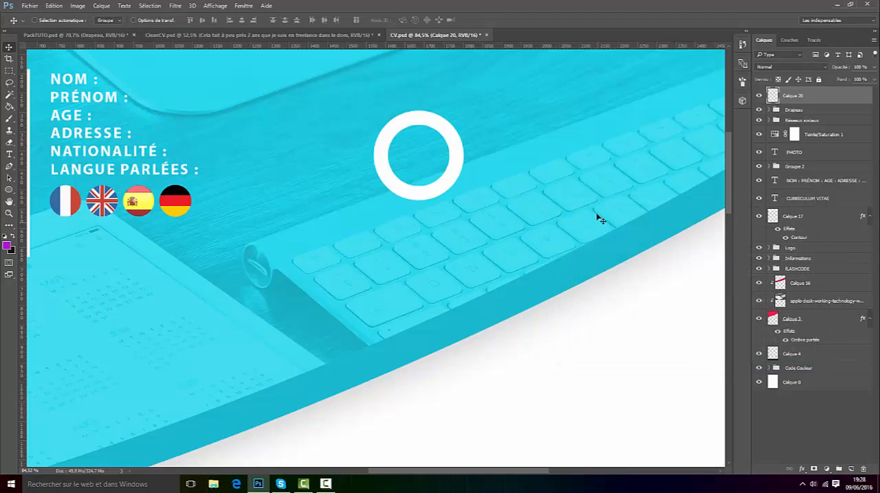
Step: Add an empty layer above the white ring layer and reselect the ring layer
{"action": "scroll", "coordinate": [603, 180], "scroll_direction": "up", "scroll_amount": 1}
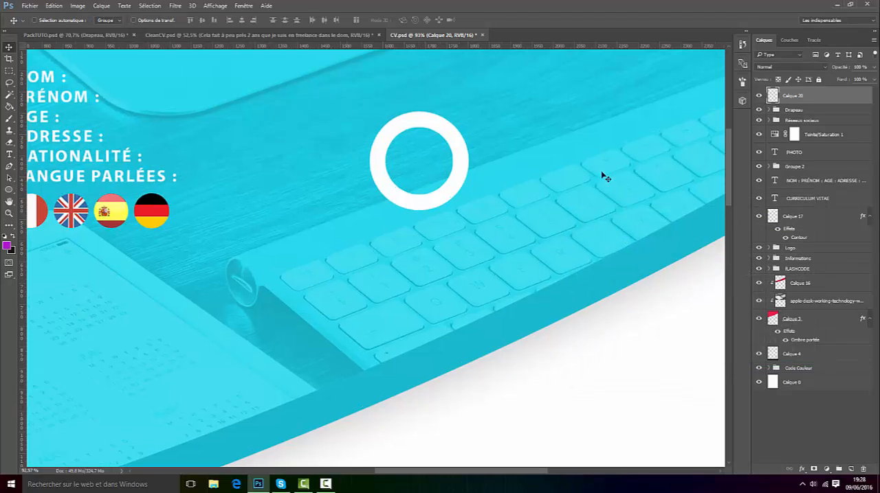
{"action": "left_click", "coordinate": [852, 470]}
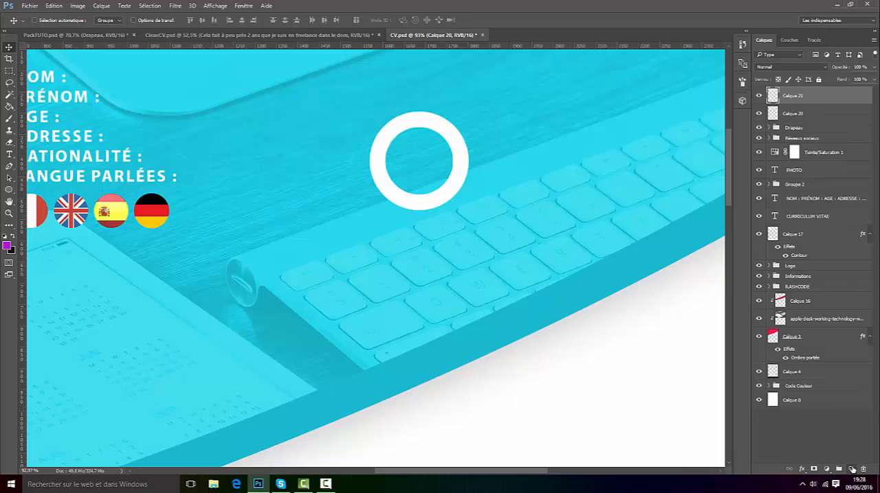
{"action": "left_click", "coordinate": [800, 114]}
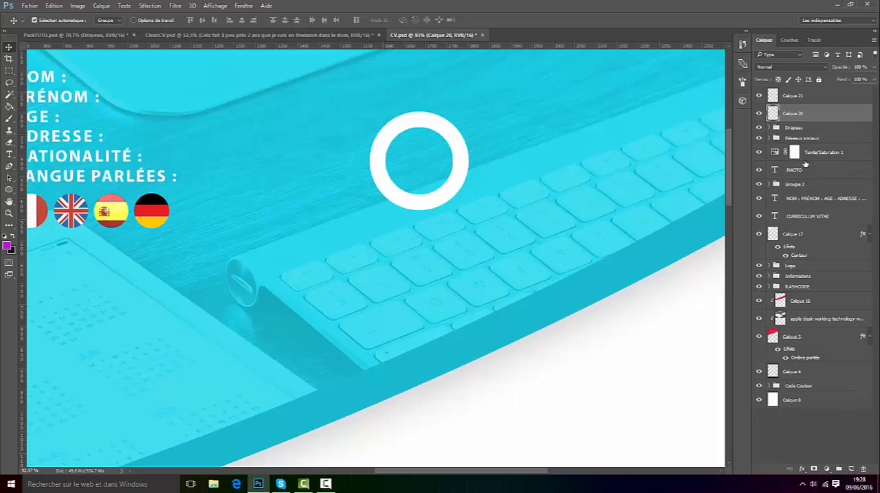
Step: Place a vertical and a horizontal guide crossing at the white ring's centre and show the guides
{"action": "key", "text": "ctrl+t"}
{"action": "left_click_drag", "start_coordinate": [25, 106], "coordinate": [420, 109]}
{"action": "left_click_drag", "start_coordinate": [402, 46], "coordinate": [426, 161]}
{"action": "left_click", "coordinate": [409, 20]}
{"action": "left_click", "coordinate": [215, 7]}
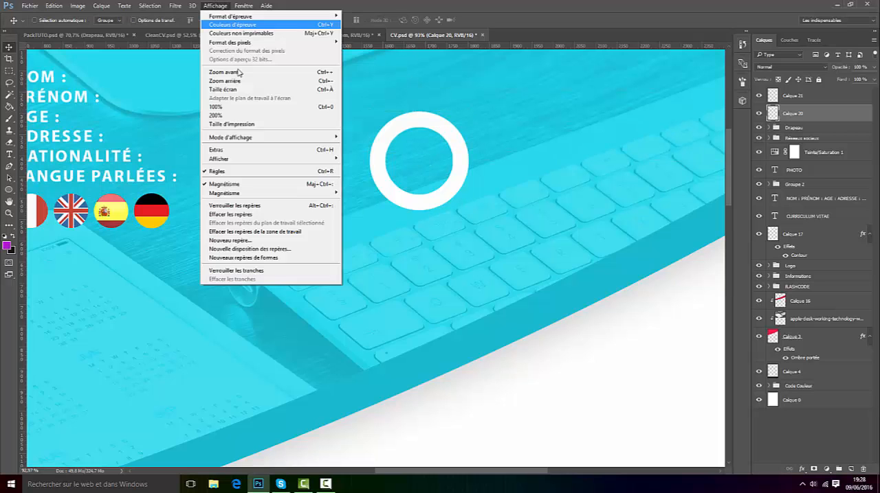
{"action": "left_click", "coordinate": [240, 150]}
Step: Draw a closed four-point Pen path from the ring's centre along the guides, enclosing the ring's upper-right quarter
{"action": "scroll", "coordinate": [431, 125], "scroll_direction": "up", "scroll_amount": 3}
{"action": "scroll", "coordinate": [484, 138], "scroll_direction": "up", "scroll_amount": 1}
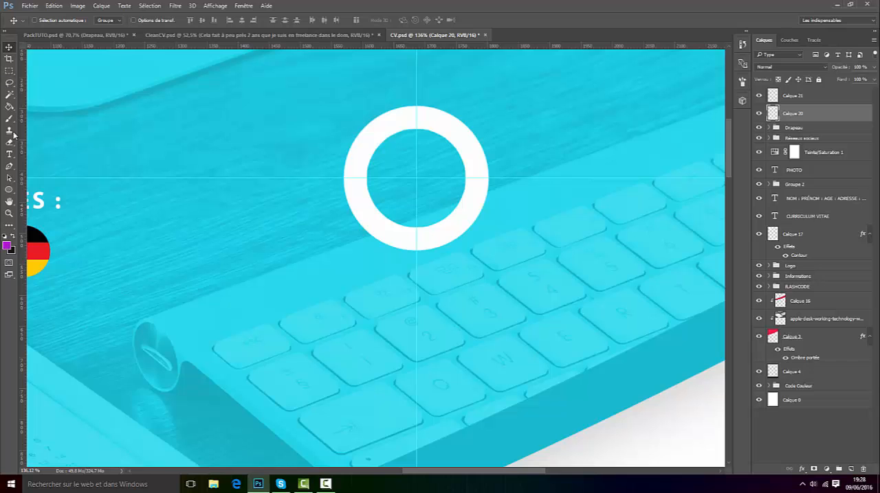
{"action": "left_click", "coordinate": [10, 166]}
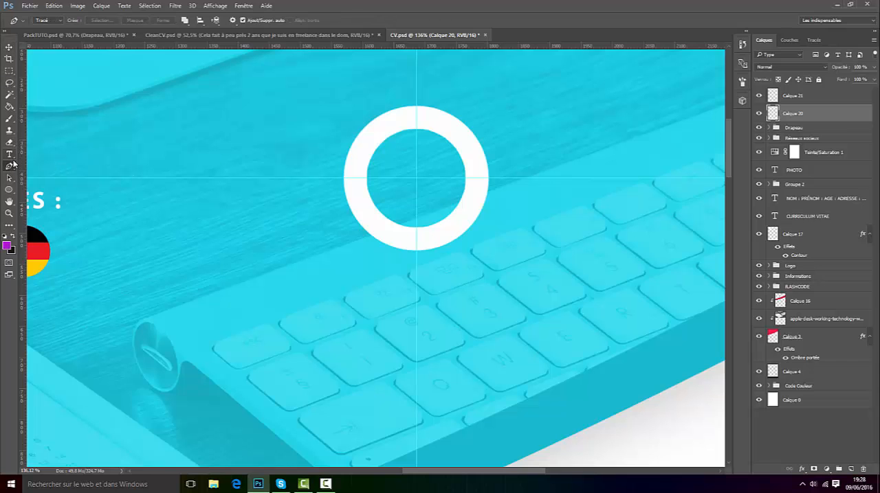
{"action": "scroll", "coordinate": [441, 130], "scroll_direction": "up", "scroll_amount": 2}
{"action": "left_click", "coordinate": [407, 91]}
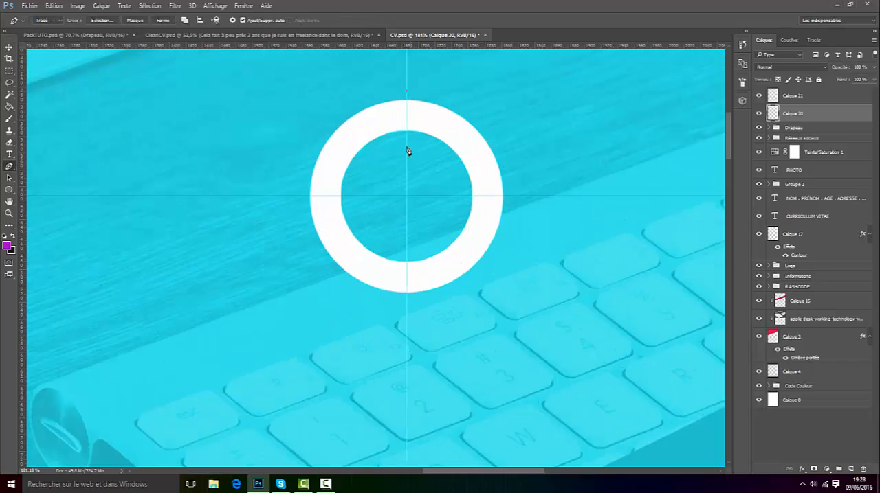
{"action": "left_click", "coordinate": [407, 198]}
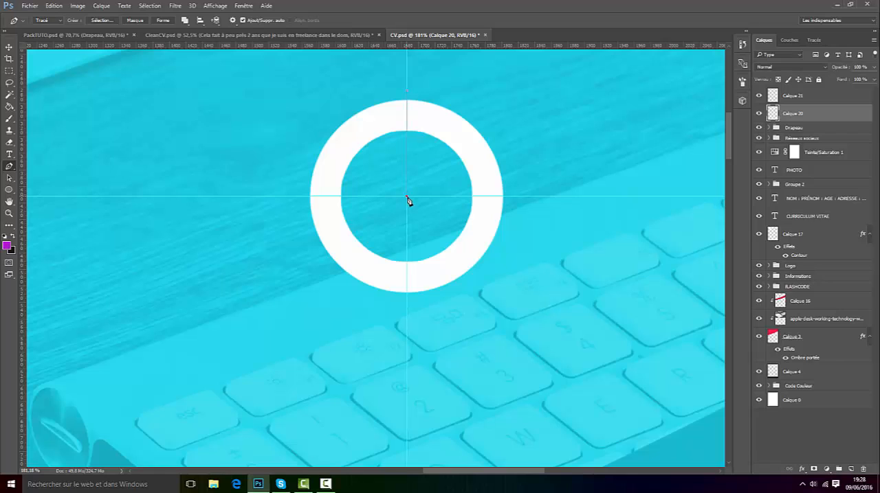
{"action": "left_click", "coordinate": [532, 197]}
{"action": "left_click", "coordinate": [408, 92]}
Step: Try to fill the path on the ring layer with the purple foreground colour and delete the path
{"action": "right_click", "coordinate": [443, 141]}
{"action": "left_click", "coordinate": [497, 198]}
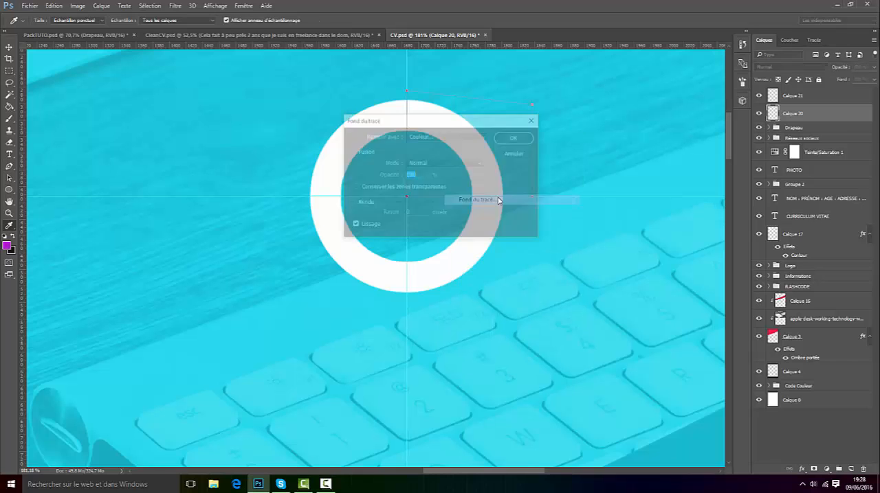
{"action": "left_click", "coordinate": [437, 138]}
{"action": "left_click", "coordinate": [433, 144]}
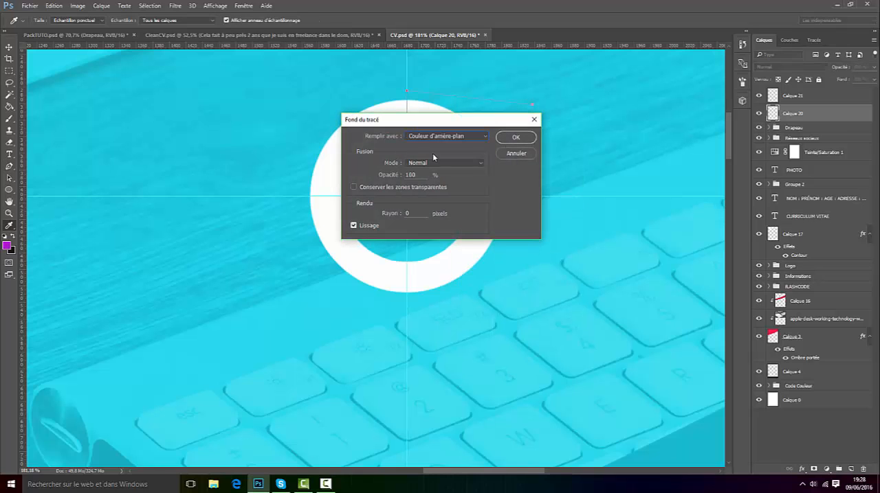
{"action": "left_click", "coordinate": [446, 136]}
{"action": "left_click", "coordinate": [439, 145]}
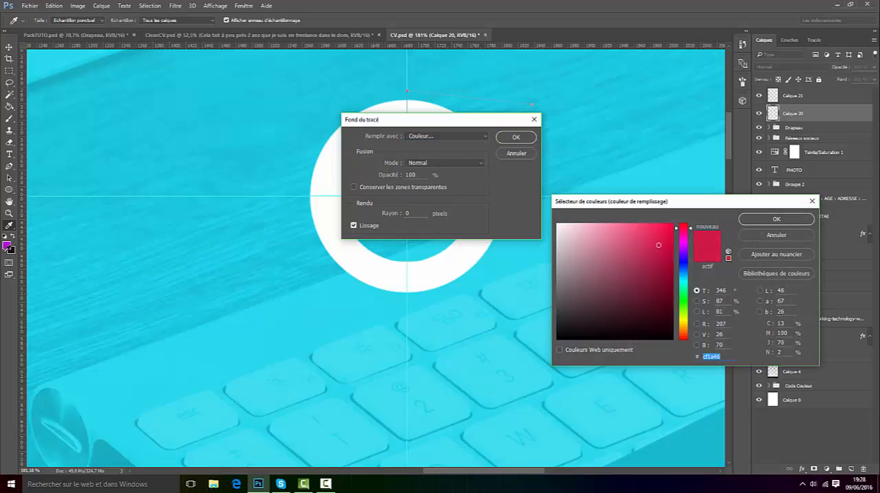
{"action": "left_click", "coordinate": [7, 244]}
{"action": "left_click", "coordinate": [750, 224]}
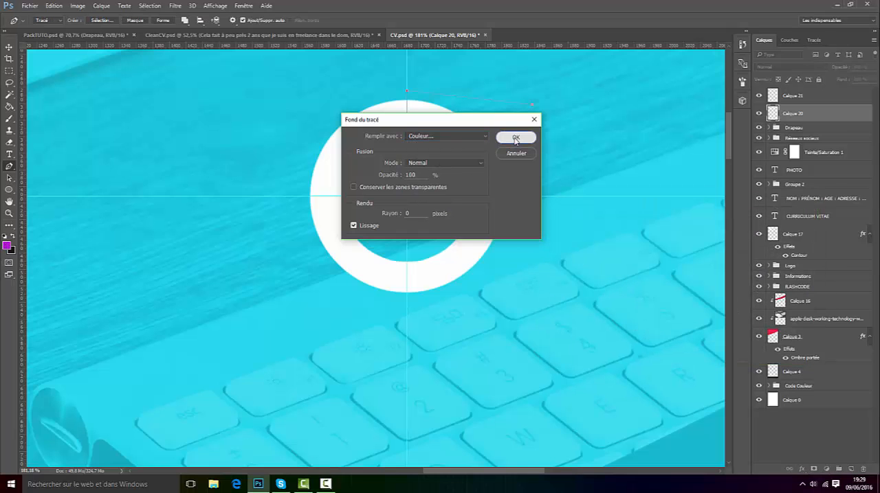
{"action": "left_click", "coordinate": [515, 137]}
{"action": "right_click", "coordinate": [447, 145]}
{"action": "left_click", "coordinate": [485, 161]}
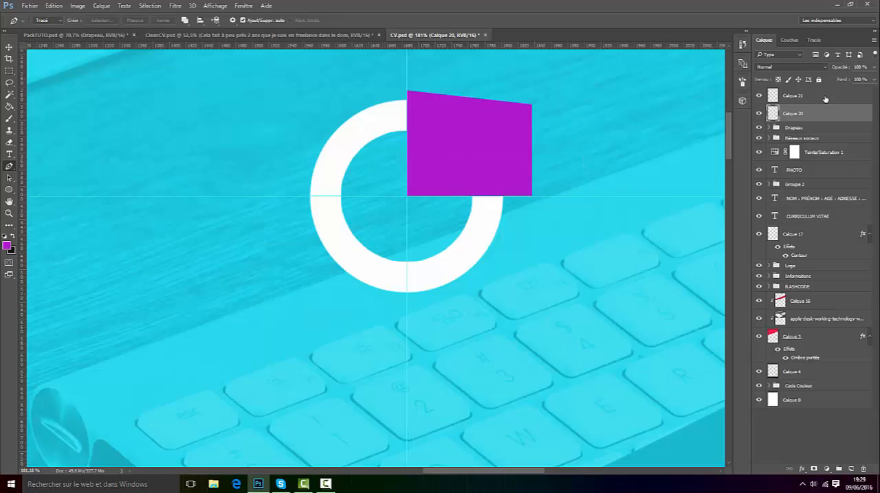
Step: Undo the path deletion and the purple fill on the ring layer
{"action": "left_click", "coordinate": [759, 113]}
{"action": "left_click", "coordinate": [759, 112]}
{"action": "left_click", "coordinate": [54, 6]}
{"action": "left_click", "coordinate": [59, 15]}
{"action": "left_click", "coordinate": [54, 5]}
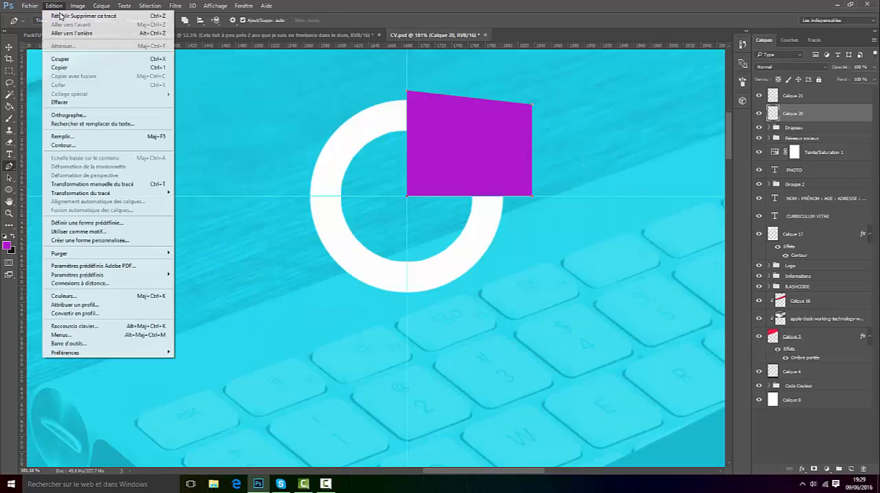
{"action": "left_click", "coordinate": [65, 33]}
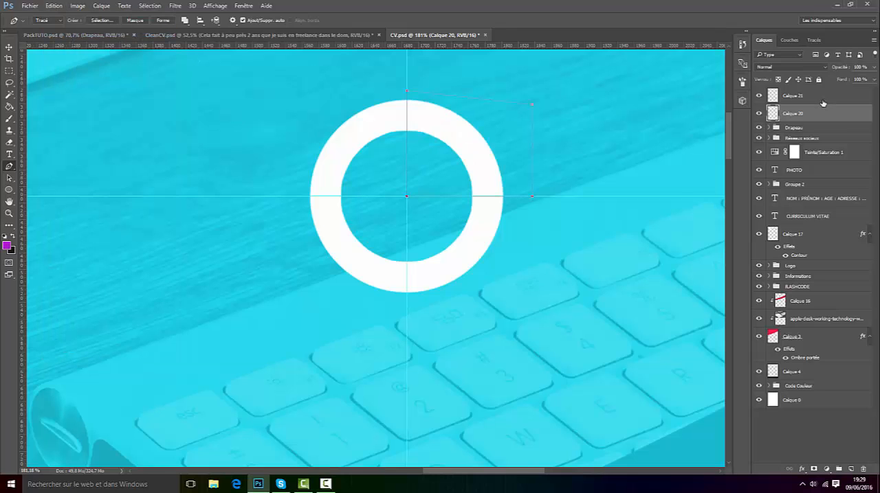
Step: Fill the path with purple on the empty layer above the ring and delete the path
{"action": "left_click", "coordinate": [802, 98]}
{"action": "right_click", "coordinate": [473, 116]}
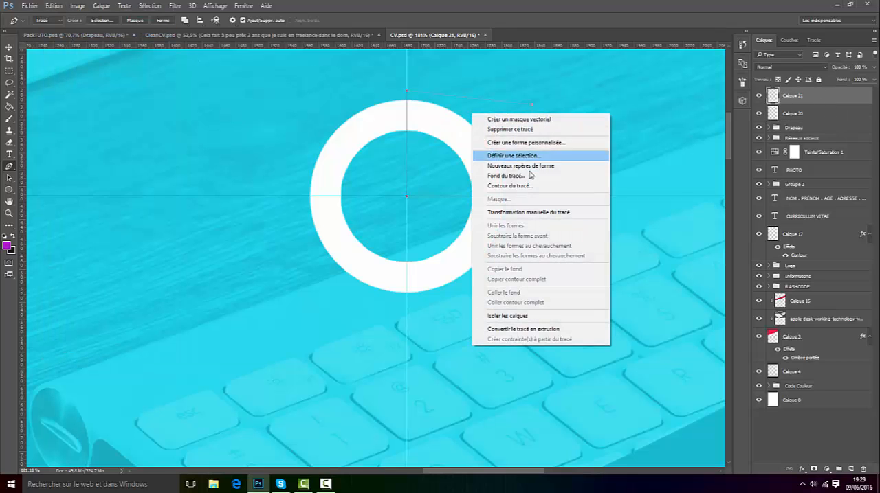
{"action": "left_click", "coordinate": [530, 176]}
{"action": "left_click", "coordinate": [498, 139]}
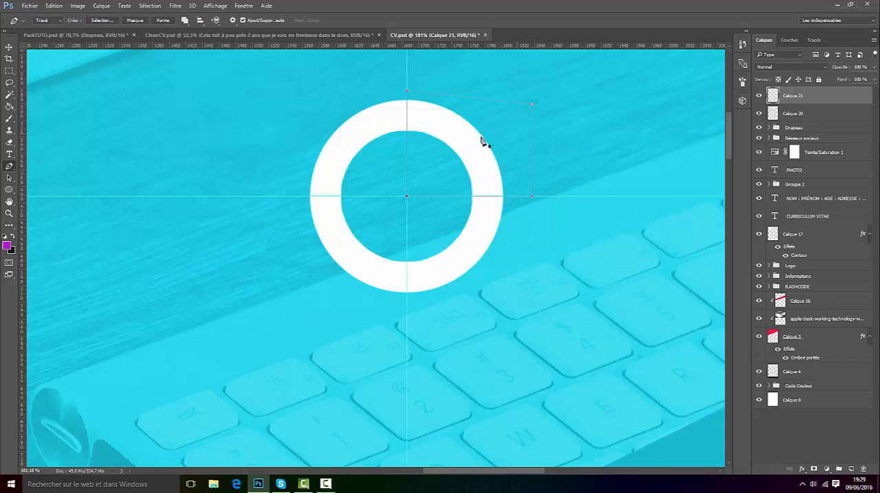
{"action": "right_click", "coordinate": [471, 139]}
{"action": "left_click", "coordinate": [514, 159]}
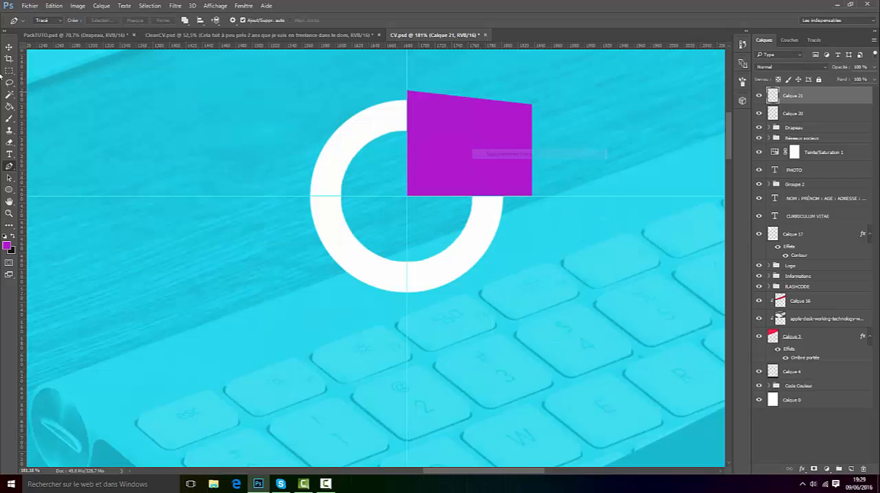
Step: Clip the purple shape's layer to the ring layer with a clipping mask and hide the guides
{"action": "left_click", "coordinate": [9, 48]}
{"action": "right_click", "coordinate": [806, 103]}
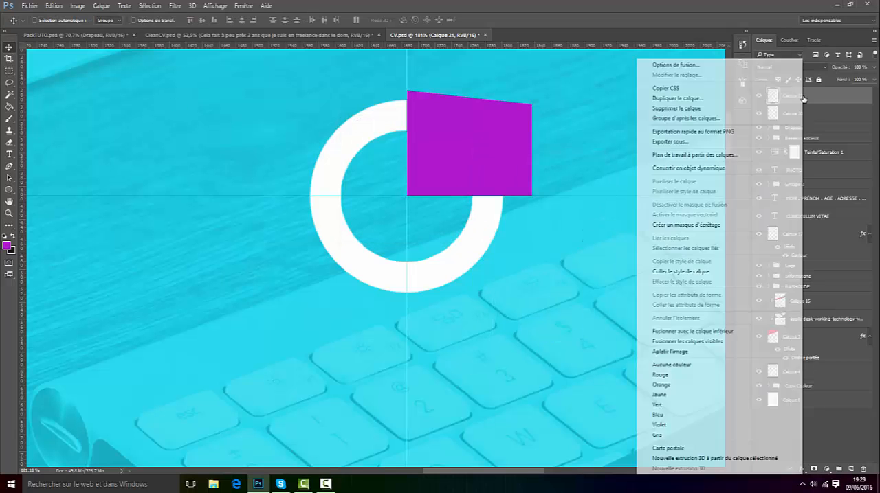
{"action": "left_click", "coordinate": [677, 224]}
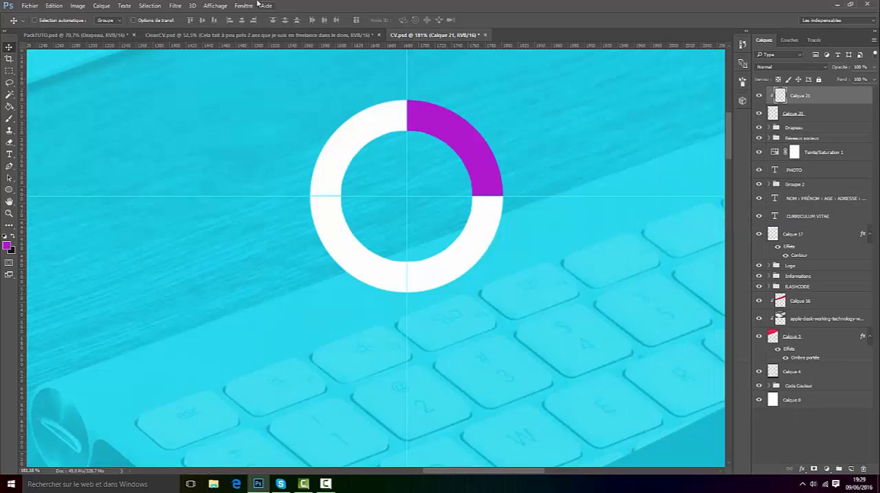
{"action": "left_click", "coordinate": [216, 6]}
{"action": "left_click", "coordinate": [221, 150]}
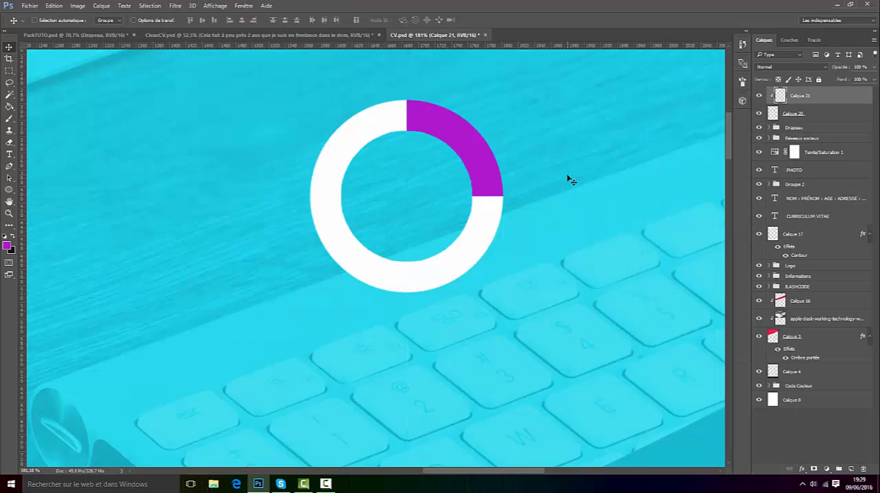
Step: Stretch the purple shape slightly downward and to the right with Free Transform so it covers just over a quarter ring
{"action": "scroll", "coordinate": [467, 124], "scroll_direction": "up", "scroll_amount": 5}
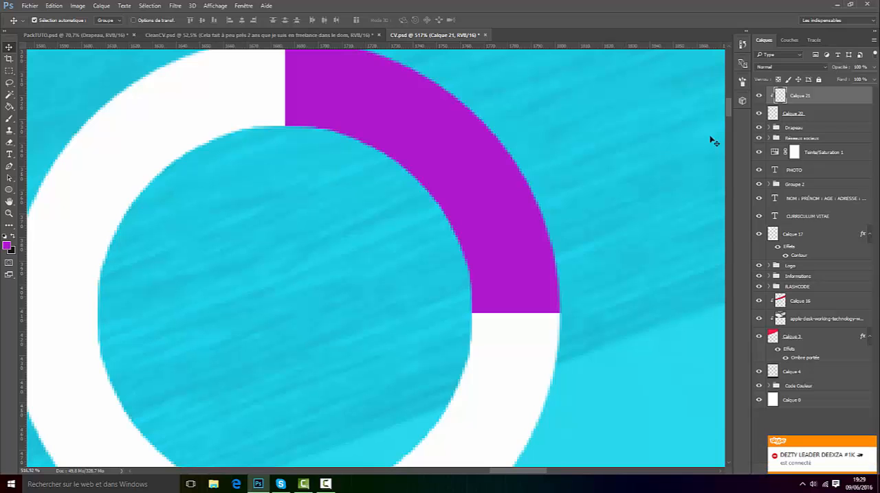
{"action": "key", "text": "ctrl+t"}
{"action": "scroll", "coordinate": [591, 162], "scroll_direction": "down", "scroll_amount": 3}
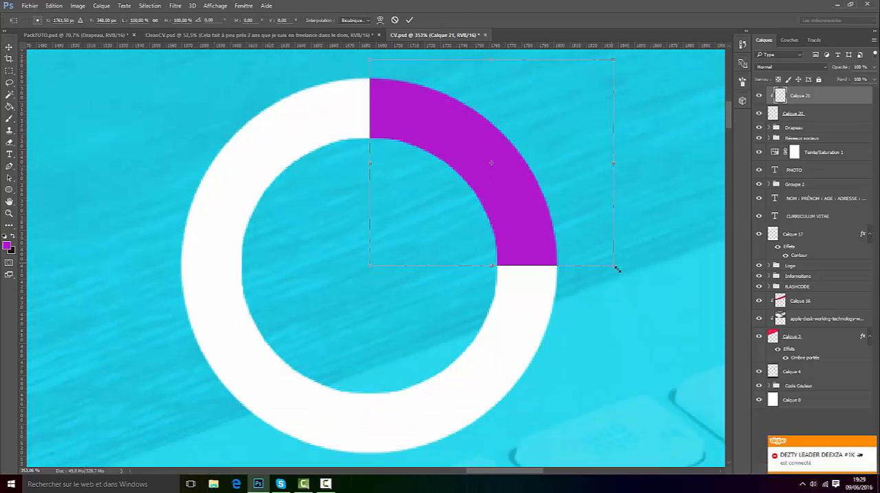
{"action": "left_click_drag", "start_coordinate": [617, 270], "coordinate": [626, 277]}
{"action": "left_click", "coordinate": [408, 21]}
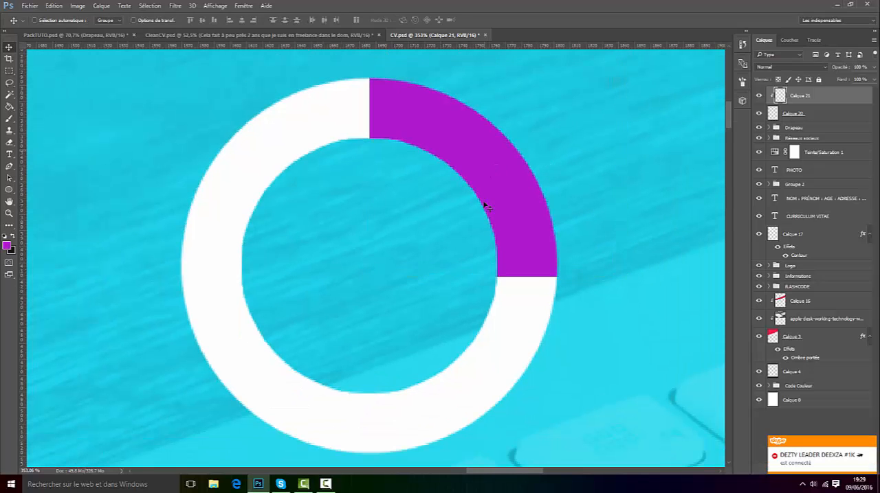
{"action": "scroll", "coordinate": [487, 202], "scroll_direction": "down", "scroll_amount": 10}
{"action": "scroll", "coordinate": [521, 348], "scroll_direction": "up", "scroll_amount": 2}
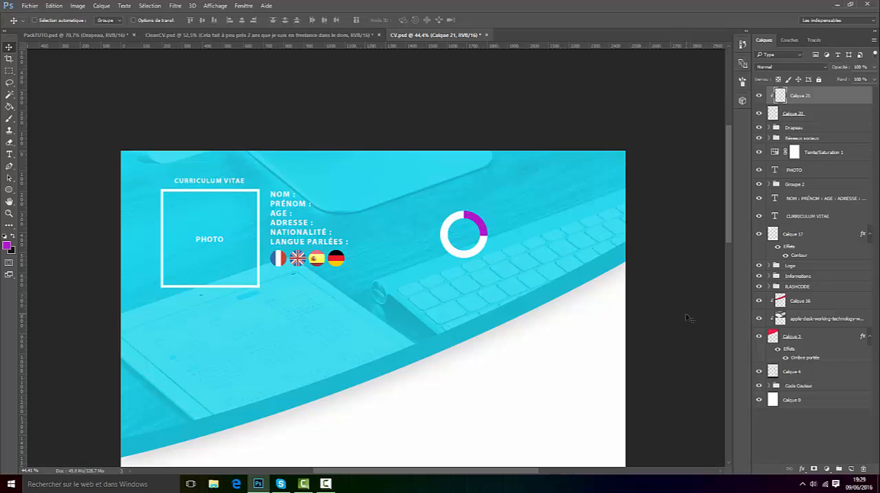
Step: Check the labelled skill rings in CleanCV.psd, and add the white text "AE" near the ring in CV.psd
{"action": "left_click", "coordinate": [312, 31]}
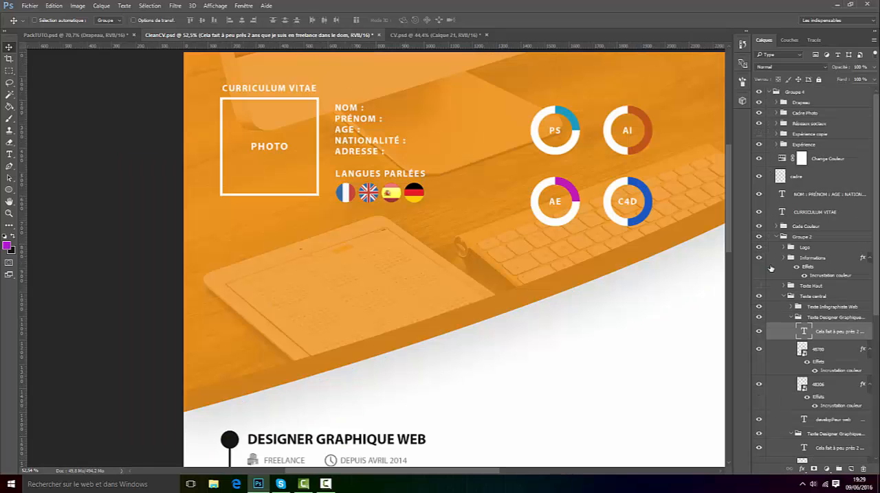
{"action": "scroll", "coordinate": [717, 209], "scroll_direction": "up", "scroll_amount": 4}
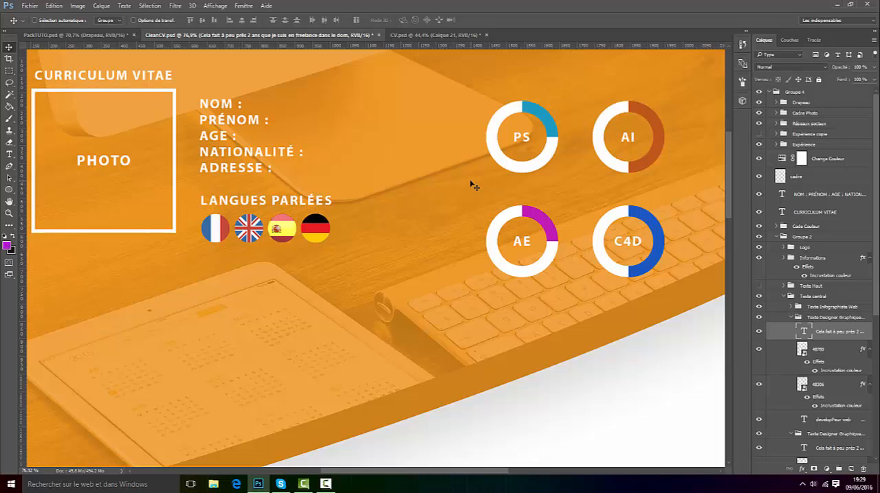
{"action": "left_click", "coordinate": [433, 34]}
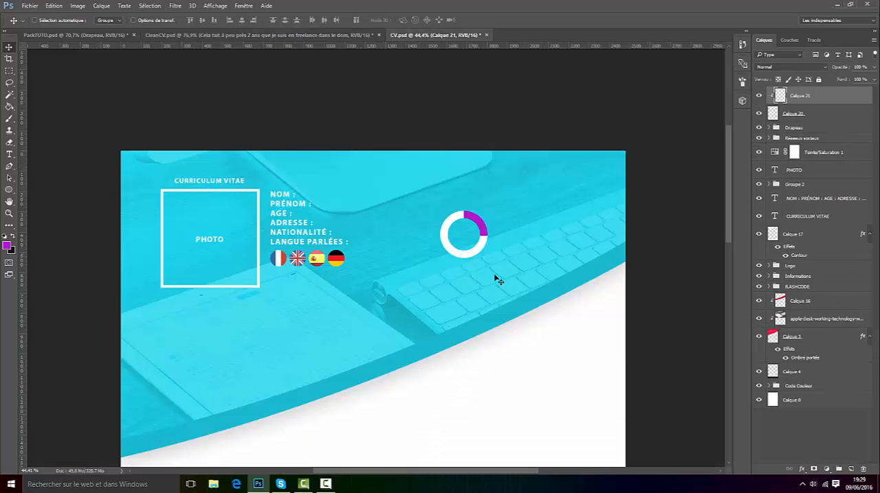
{"action": "scroll", "coordinate": [491, 268], "scroll_direction": "up", "scroll_amount": 2}
{"action": "scroll", "coordinate": [485, 244], "scroll_direction": "up", "scroll_amount": 2}
{"action": "left_click", "coordinate": [9, 154]}
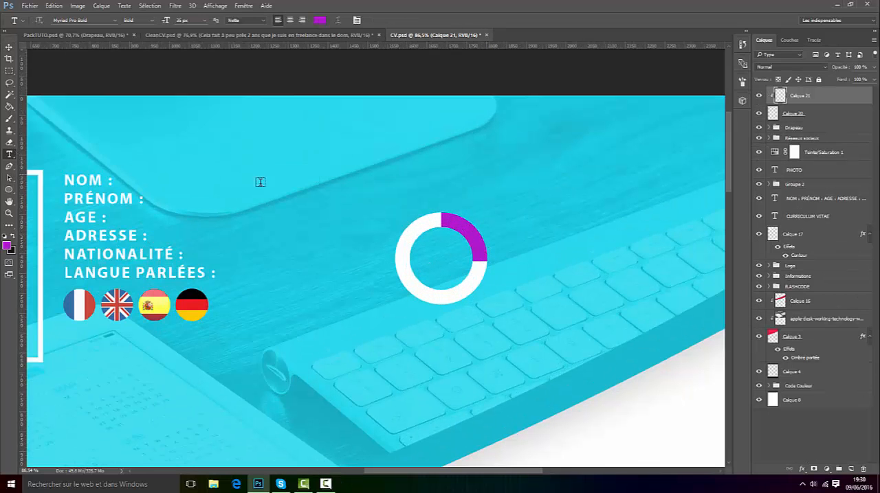
{"action": "left_click_drag", "start_coordinate": [301, 162], "coordinate": [501, 218]}
{"action": "left_click", "coordinate": [321, 20]}
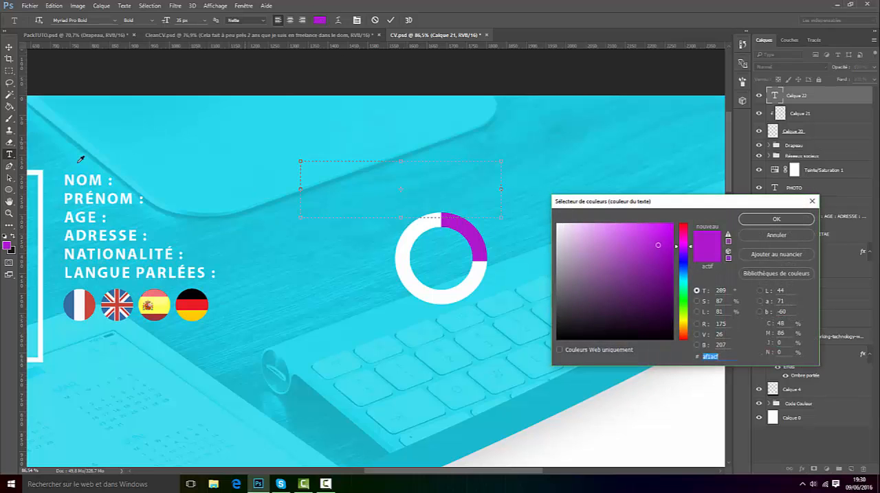
{"action": "left_click", "coordinate": [582, 235]}
{"action": "left_click", "coordinate": [775, 219]}
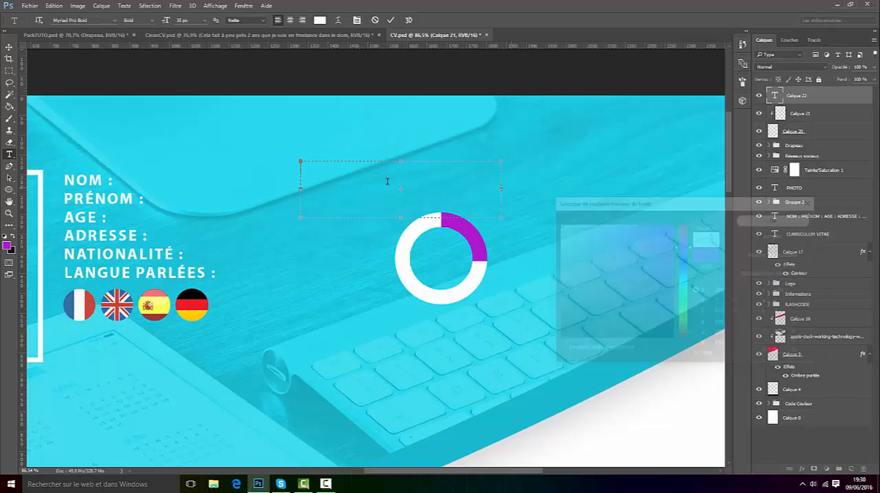
{"action": "type", "text": "AE"}
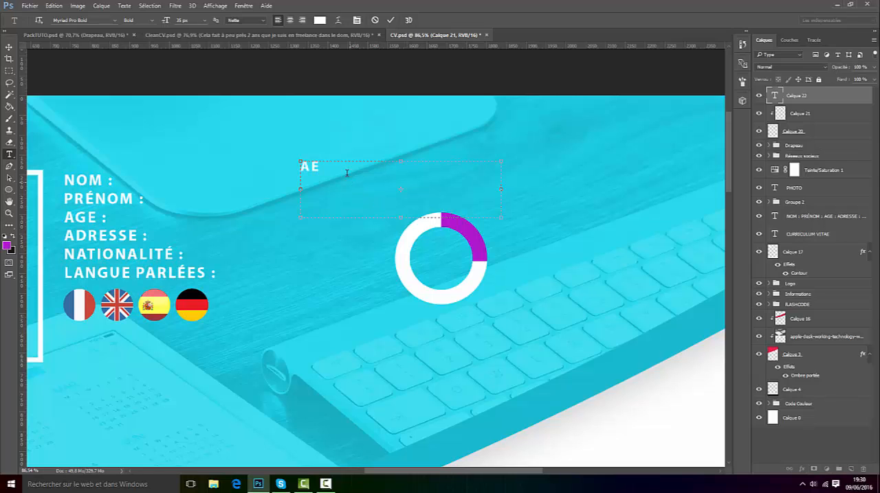
{"action": "key", "text": "ctrl+a"}
{"action": "left_click", "coordinate": [390, 19]}
Step: Centre the AE label inside the ring and enlarge its text to 41 px
{"action": "left_click", "coordinate": [9, 47]}
{"action": "left_click_drag", "start_coordinate": [328, 218], "coordinate": [496, 326]}
{"action": "scroll", "coordinate": [575, 259], "scroll_direction": "up", "scroll_amount": 2}
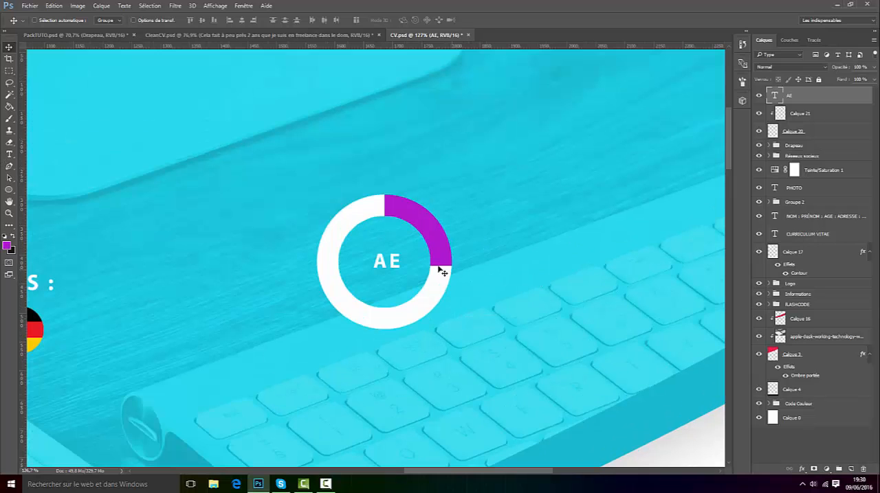
{"action": "left_click", "coordinate": [9, 154]}
{"action": "left_click_drag", "start_coordinate": [402, 262], "coordinate": [300, 229]}
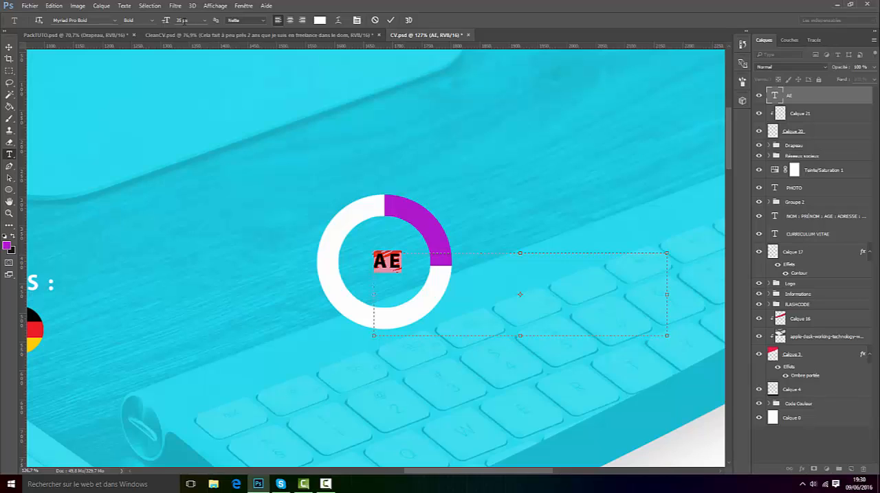
{"action": "scroll", "coordinate": [180, 21], "scroll_direction": "up", "scroll_amount": 3}
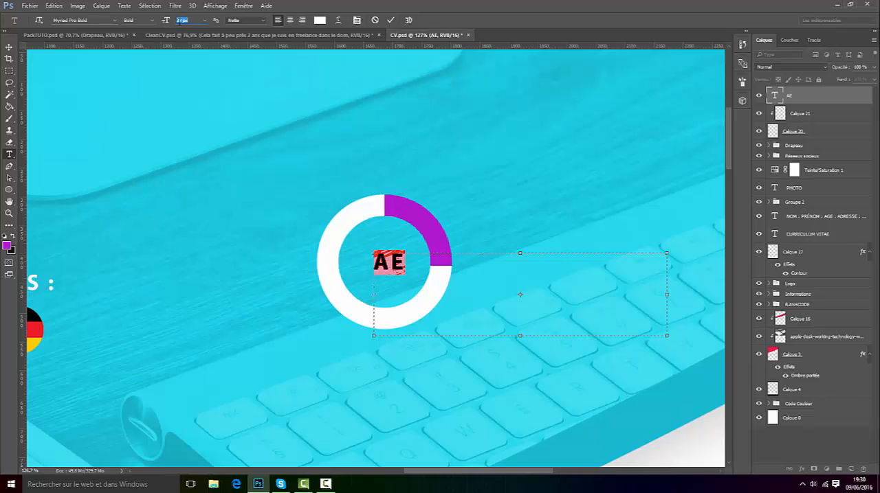
{"action": "left_click", "coordinate": [391, 20]}
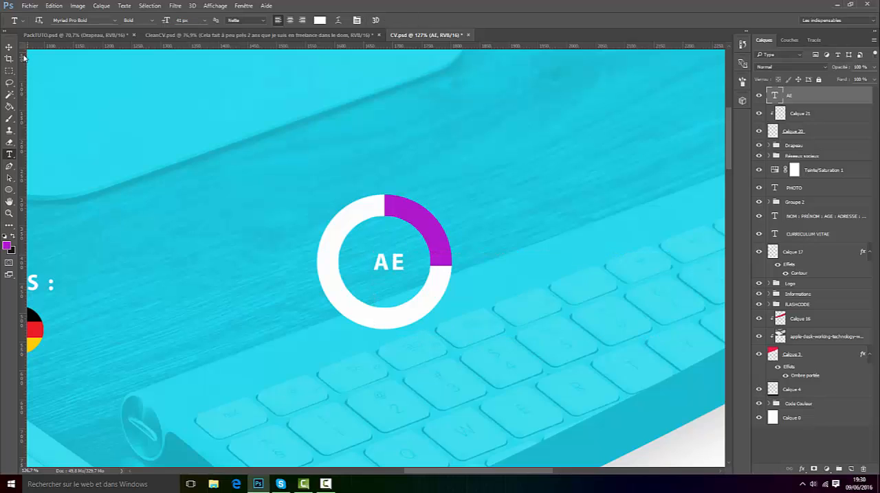
{"action": "left_click", "coordinate": [9, 47]}
{"action": "mouse_move", "coordinate": [413, 269]}
{"action": "left_mouse_down"}
{"action": "mouse_move", "coordinate": [416, 245]}
{"action": "mouse_move", "coordinate": [408, 272]}
{"action": "left_mouse_up"}
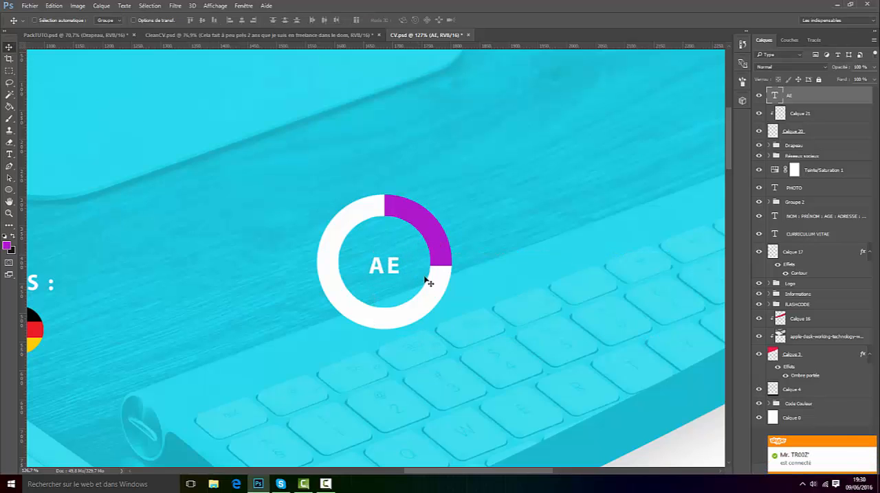
Step: Group the AE text layer with the purple arc and white ring layers
{"action": "scroll", "coordinate": [421, 287], "scroll_direction": "down", "scroll_amount": 4}
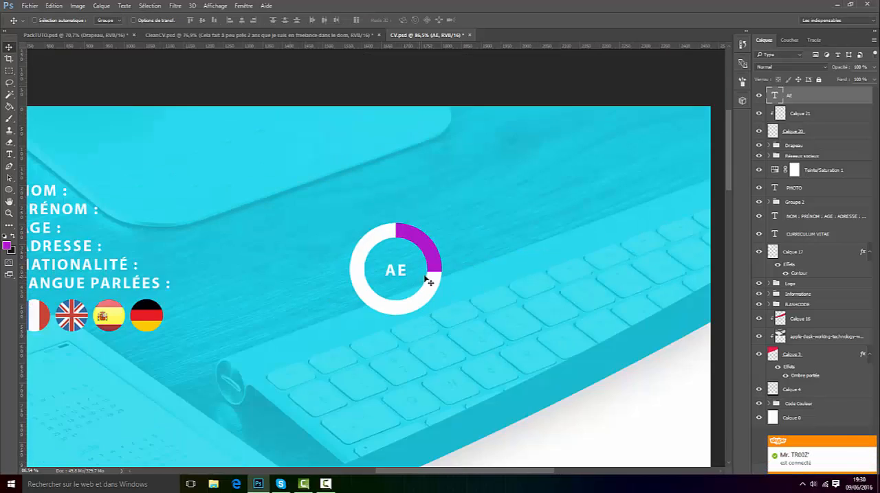
{"action": "scroll", "coordinate": [424, 293], "scroll_direction": "down", "scroll_amount": 2}
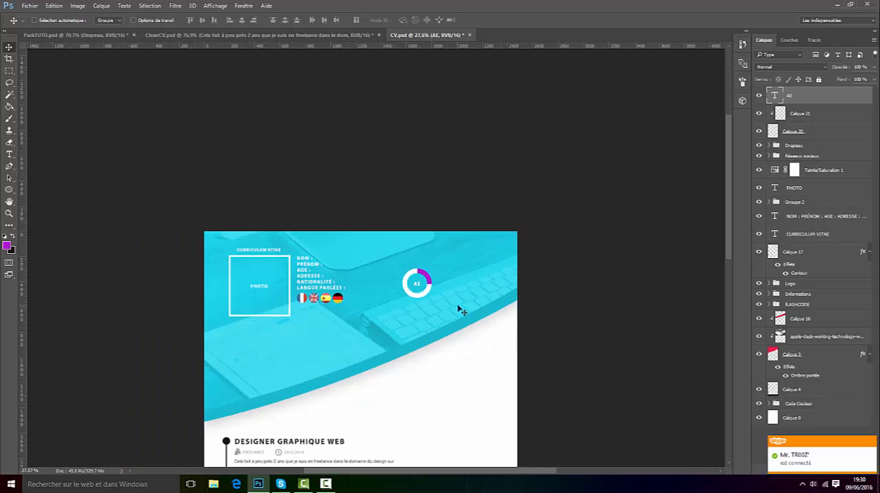
{"action": "left_click", "coordinate": [806, 131], "text": "shift"}
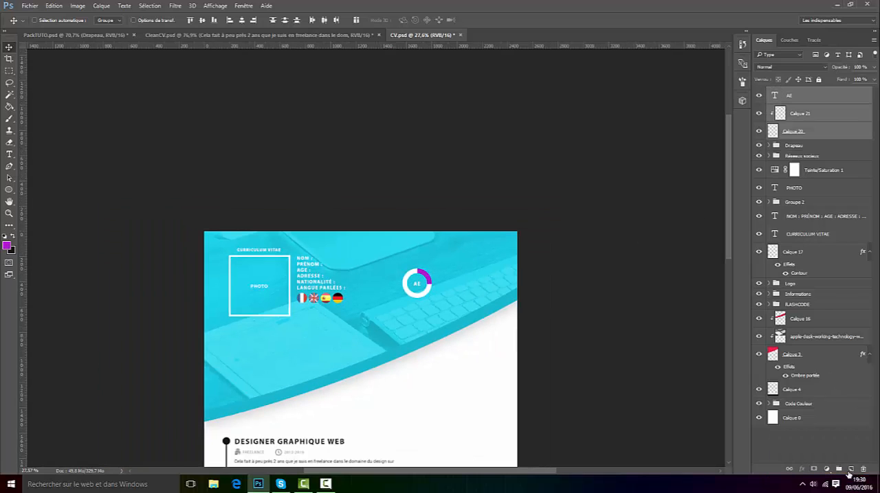
{"action": "key", "text": "ctrl+g"}
{"action": "scroll", "coordinate": [579, 304], "scroll_direction": "up", "scroll_amount": 3}
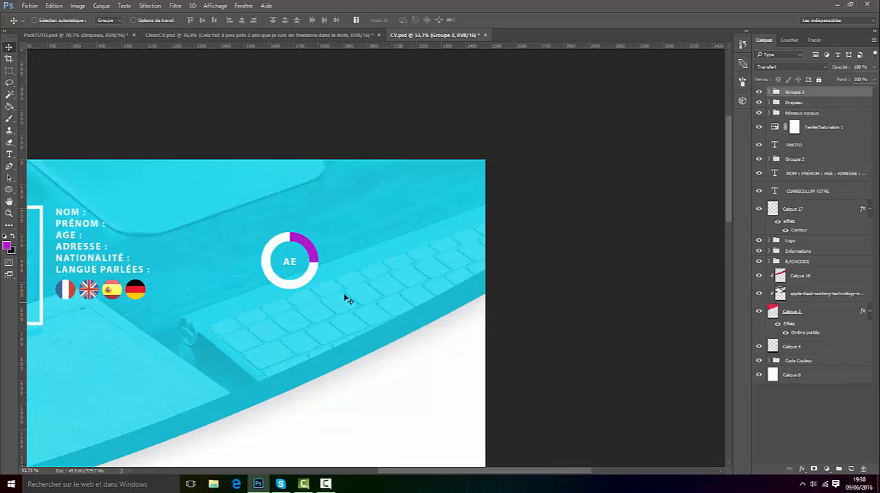
{"action": "left_click_drag", "start_coordinate": [296, 288], "coordinate": [351, 292], "text": "alt"}
{"action": "key", "text": "ctrl+z"}
Step: Show the guides and extras again and place a duplicate of the AE ring group to the right of the original
{"action": "left_click", "coordinate": [214, 6]}
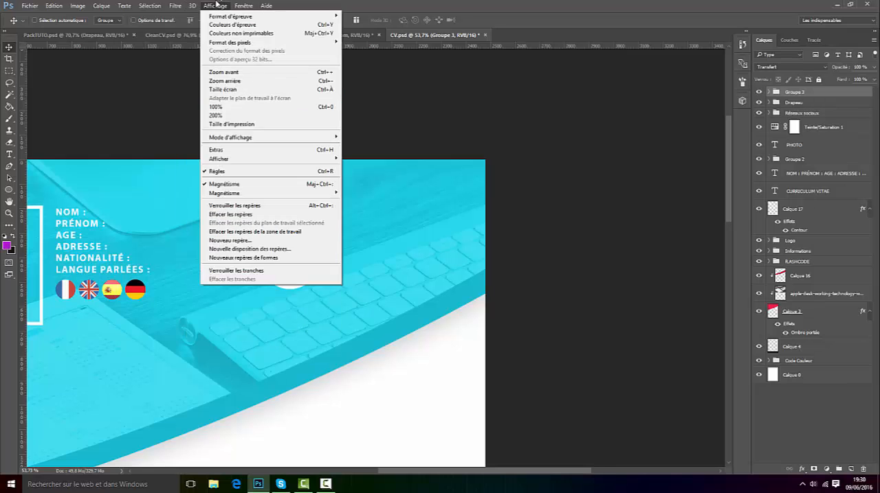
{"action": "left_click", "coordinate": [229, 150]}
{"action": "scroll", "coordinate": [323, 276], "scroll_direction": "up", "scroll_amount": 4}
{"action": "left_click_drag", "start_coordinate": [329, 274], "coordinate": [406, 277], "text": "alt"}
Step: Duplicate both ring groups directly below the first pair, and shift all four groups up and to the left in the header
{"action": "left_click", "coordinate": [809, 103], "text": "ctrl"}
{"action": "key", "text": "ctrl+j"}
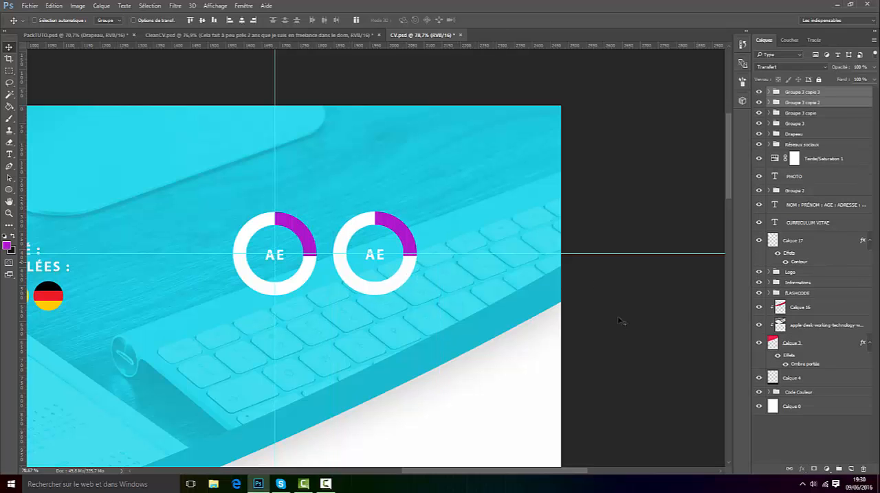
{"action": "left_click_drag", "start_coordinate": [374, 317], "coordinate": [374, 397]}
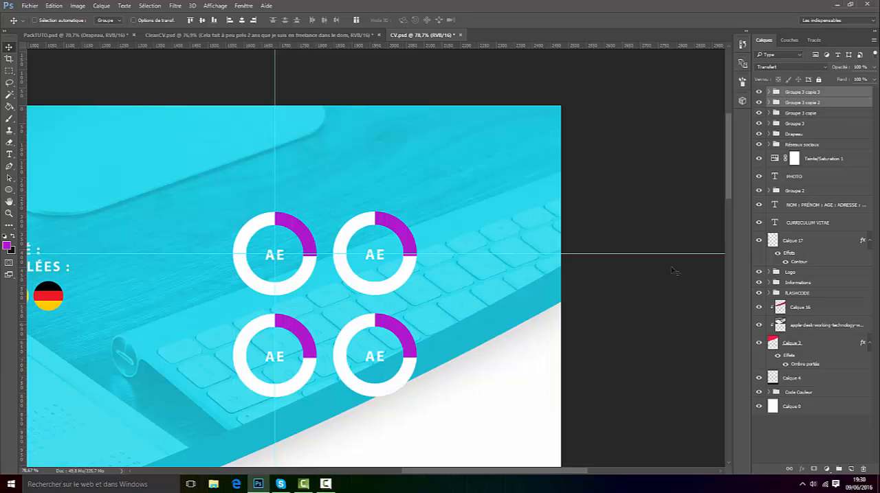
{"action": "left_click", "coordinate": [815, 103], "text": "ctrl"}
{"action": "left_click", "coordinate": [810, 124], "text": "shift"}
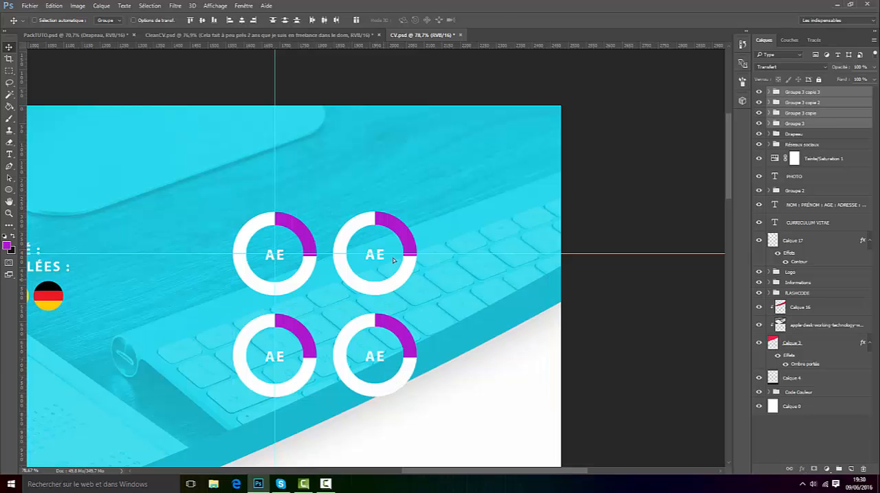
{"action": "left_click_drag", "start_coordinate": [393, 260], "coordinate": [353, 216]}
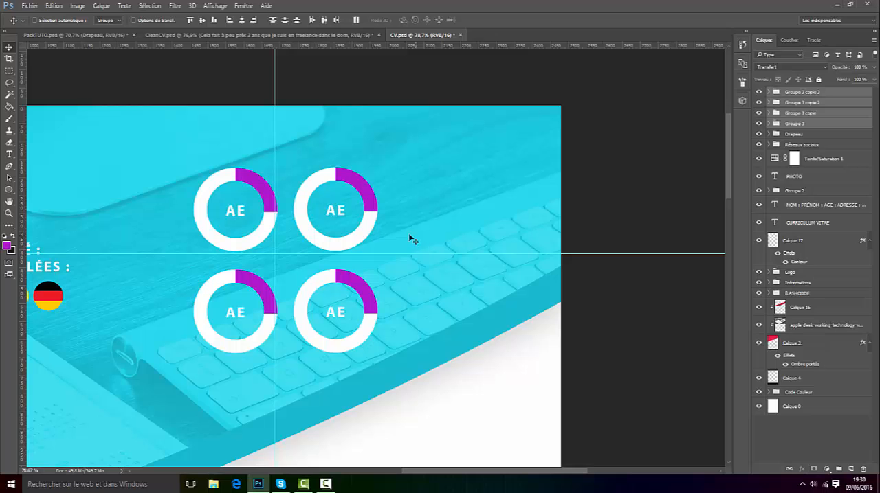
Step: Set the hue of the Teinte/Saturation 1 adjustment layer to +53 to recolour the header orange
{"action": "scroll", "coordinate": [353, 334], "scroll_direction": "down", "scroll_amount": 5}
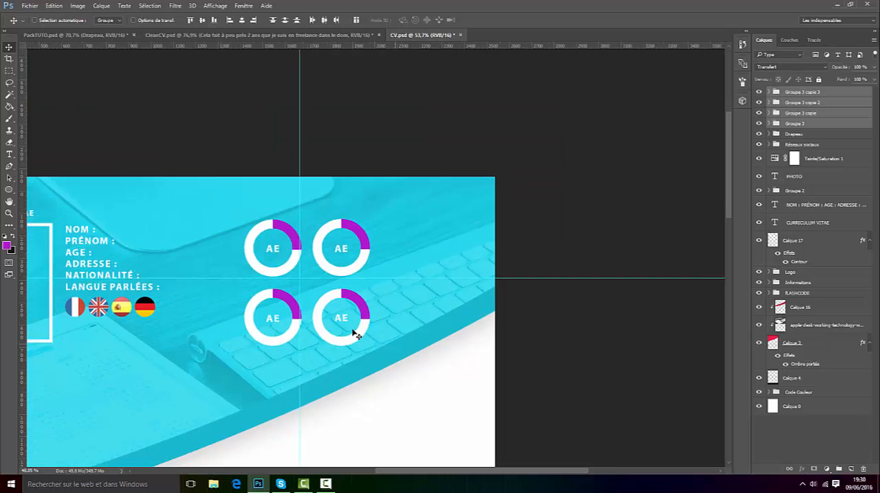
{"action": "scroll", "coordinate": [315, 294], "scroll_direction": "down", "scroll_amount": 4}
{"action": "right_click", "coordinate": [319, 295]}
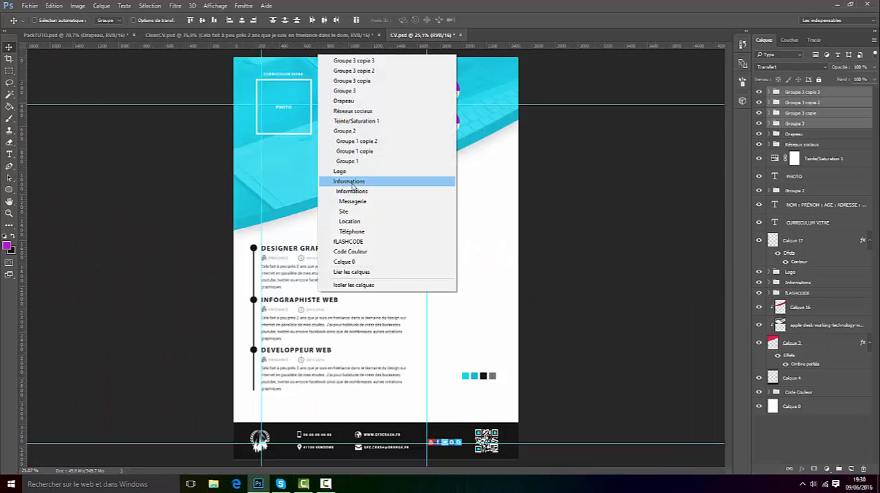
{"action": "left_click", "coordinate": [493, 173]}
{"action": "scroll", "coordinate": [465, 119], "scroll_direction": "up", "scroll_amount": 4}
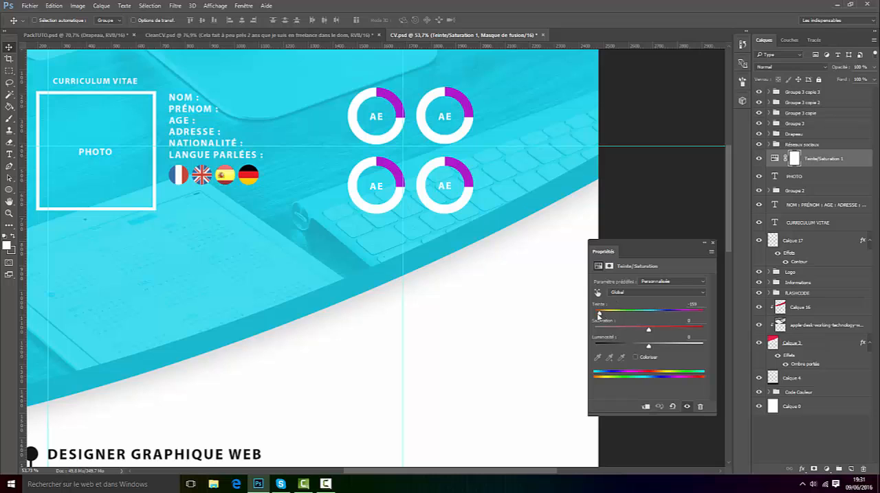
{"action": "left_click_drag", "start_coordinate": [599, 314], "coordinate": [673, 319]}
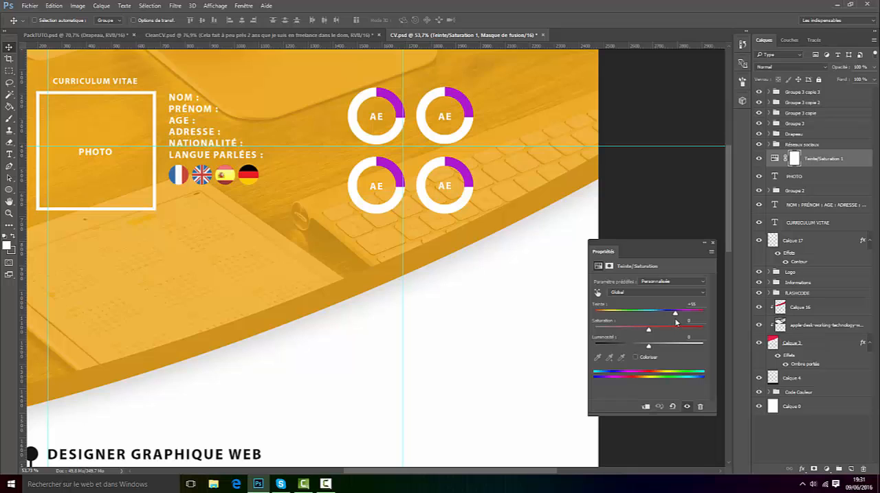
{"action": "left_click", "coordinate": [713, 245]}
Step: Replace the AE label in the upper-right ring with PS
{"action": "scroll", "coordinate": [385, 87], "scroll_direction": "up", "scroll_amount": 3}
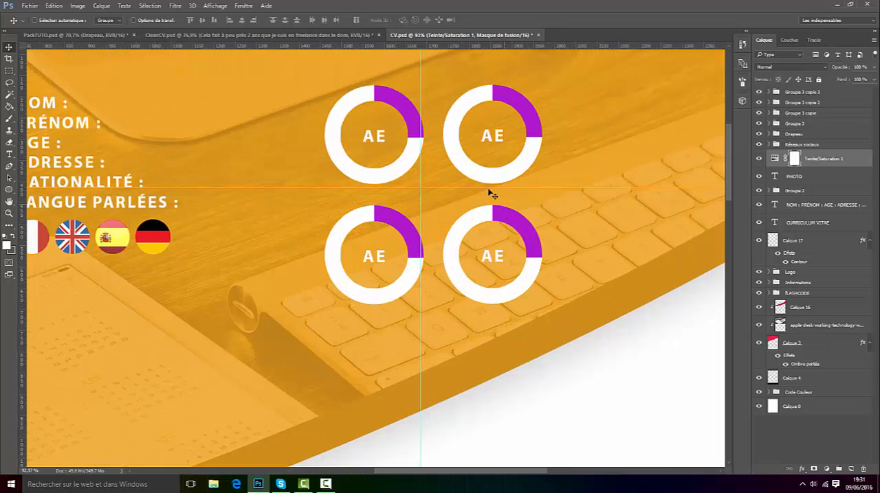
{"action": "left_click", "coordinate": [10, 154]}
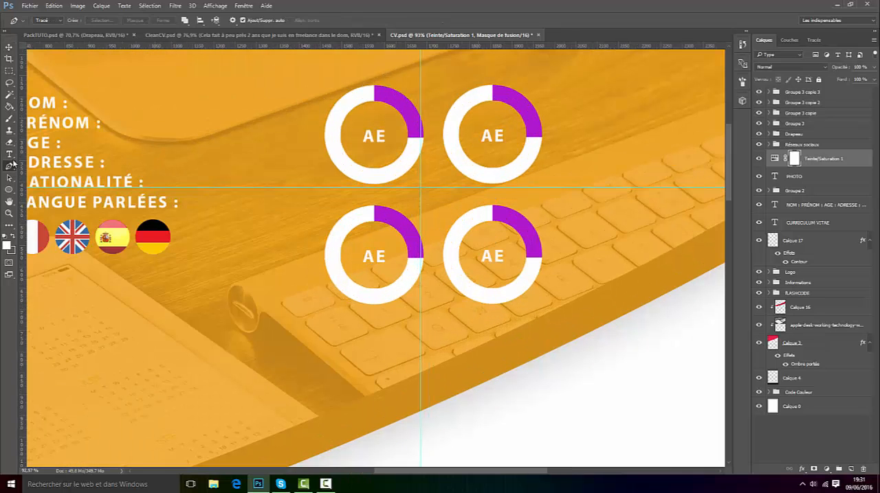
{"action": "left_click", "coordinate": [480, 126]}
{"action": "left_click_drag", "start_coordinate": [505, 136], "coordinate": [464, 139]}
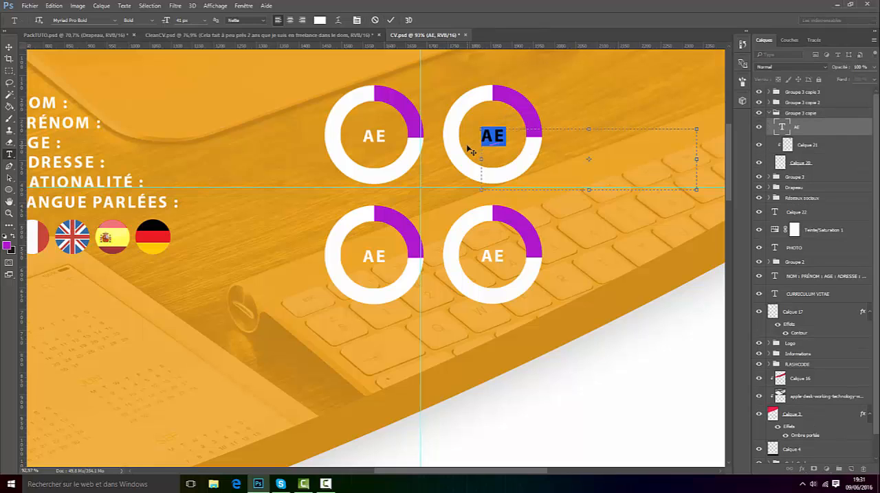
{"action": "type", "text": "PS"}
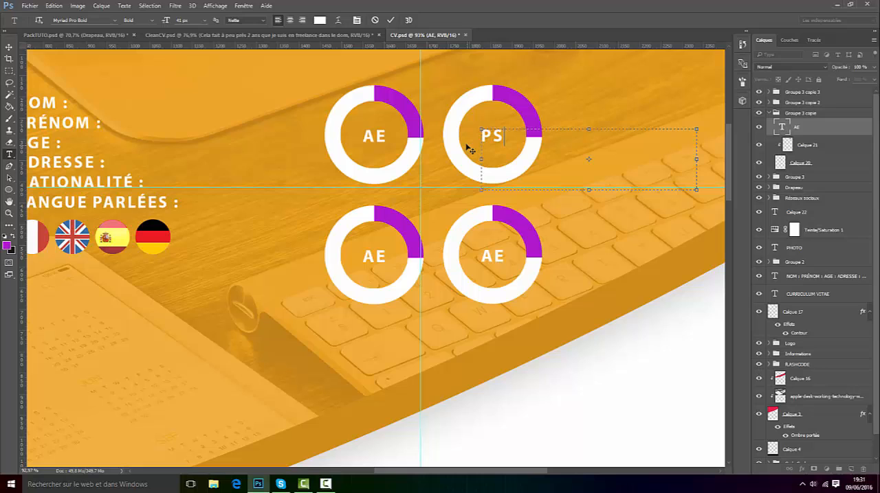
{"action": "left_click", "coordinate": [392, 21]}
Step: Replace the AE label in the lower-left ring with AI
{"action": "left_click", "coordinate": [377, 256]}
{"action": "left_click_drag", "start_coordinate": [386, 256], "coordinate": [354, 254]}
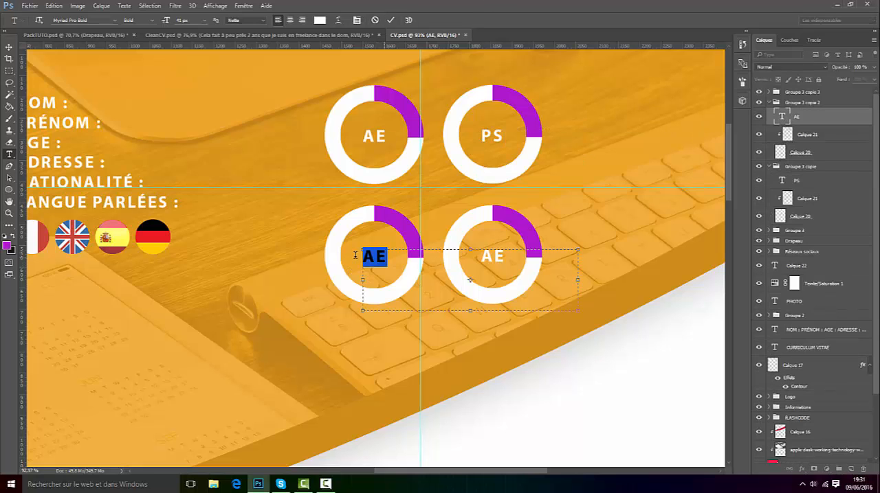
{"action": "type", "text": "AI"}
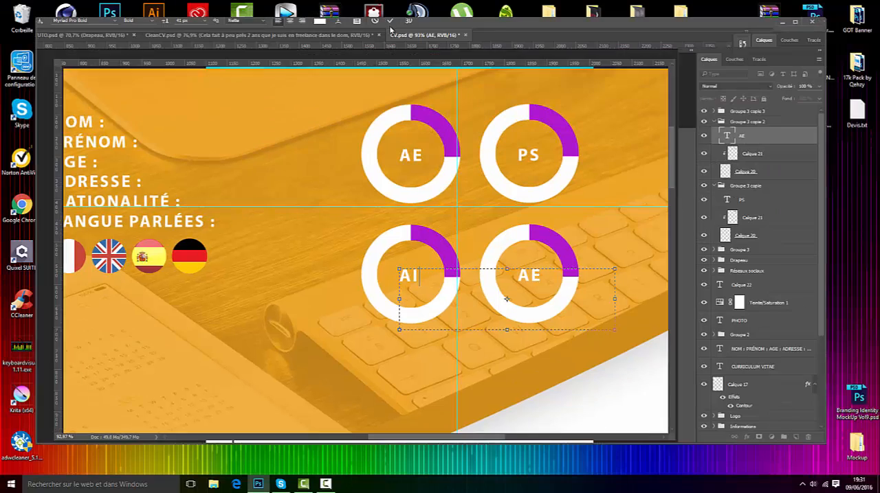
{"action": "left_click", "coordinate": [796, 22]}
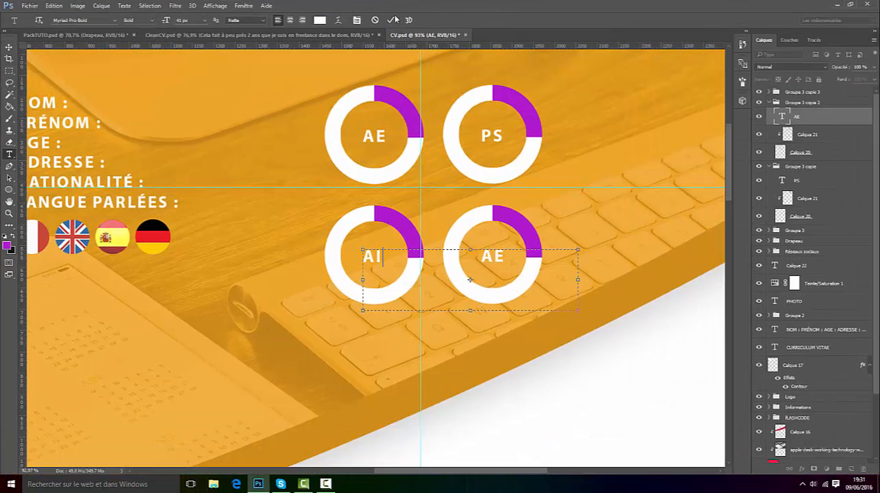
{"action": "left_click", "coordinate": [392, 20]}
Step: Replace the AE label in the lower-right ring with C4D and nudge it left to centre it in the ring
{"action": "left_click", "coordinate": [500, 263]}
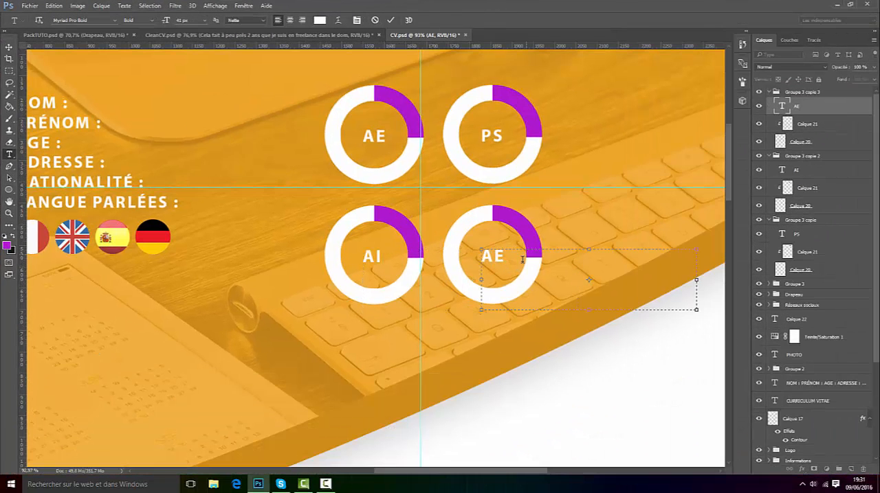
{"action": "key", "text": "ctrl+a"}
{"action": "type", "text": "C4D"}
{"action": "left_click", "coordinate": [392, 20]}
{"action": "left_click", "coordinate": [9, 47]}
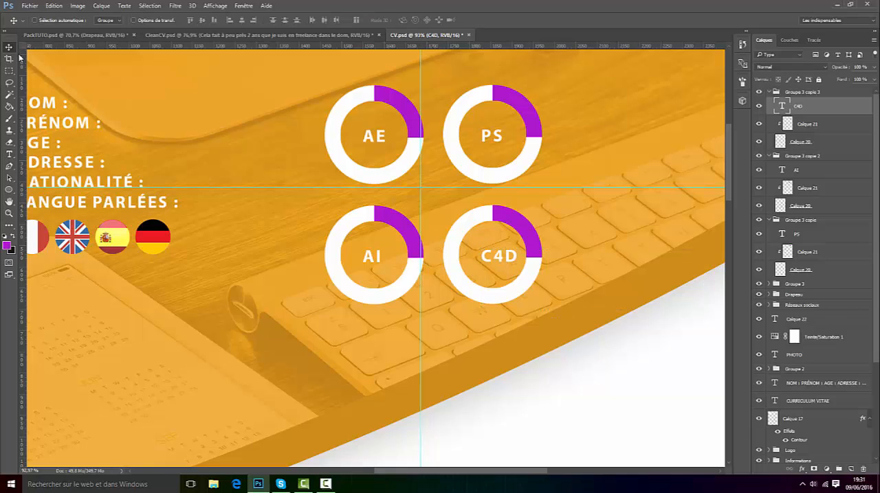
{"action": "key", "text": "Left"}
{"action": "key", "text": "Left"}
{"action": "key", "text": "Left"}
{"action": "key", "text": "Left"}
{"action": "key", "text": "Left"}
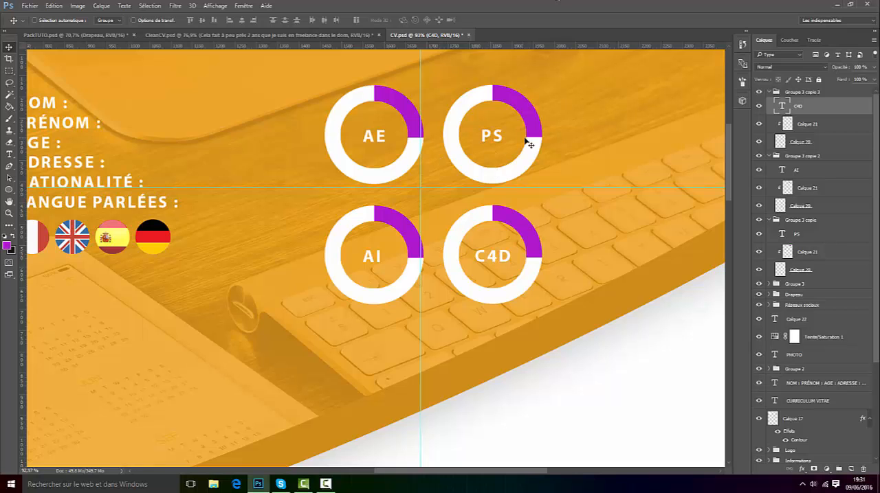
{"action": "scroll", "coordinate": [529, 143], "scroll_direction": "up", "scroll_amount": 3}
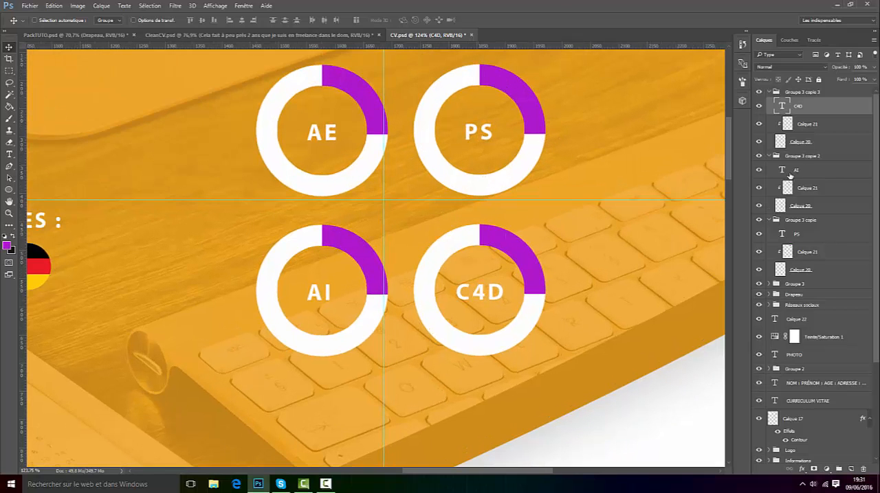
{"action": "left_click", "coordinate": [758, 105]}
{"action": "left_click", "coordinate": [759, 105]}
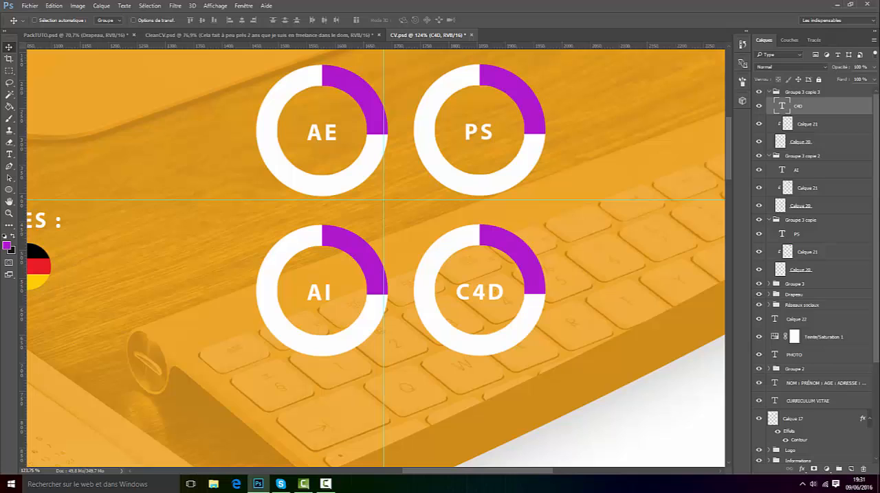
{"action": "left_click", "coordinate": [826, 470]}
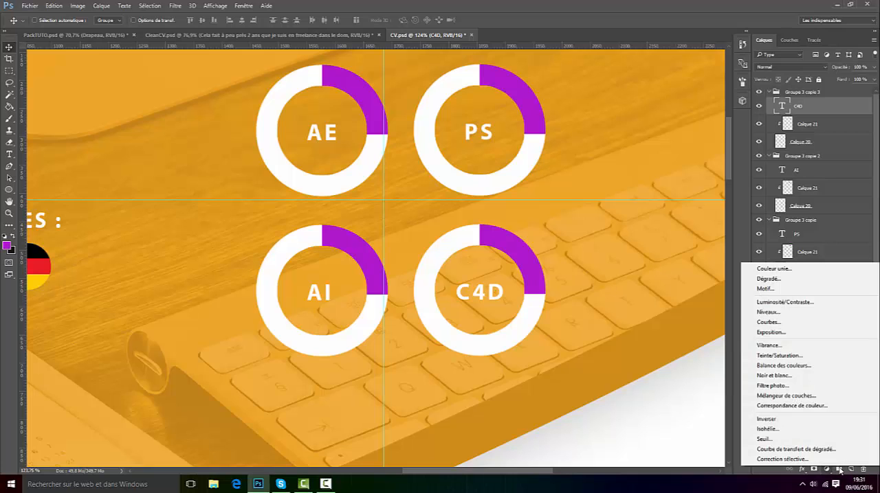
{"action": "left_click", "coordinate": [758, 165]}
{"action": "left_click", "coordinate": [758, 128]}
{"action": "left_click", "coordinate": [758, 129]}
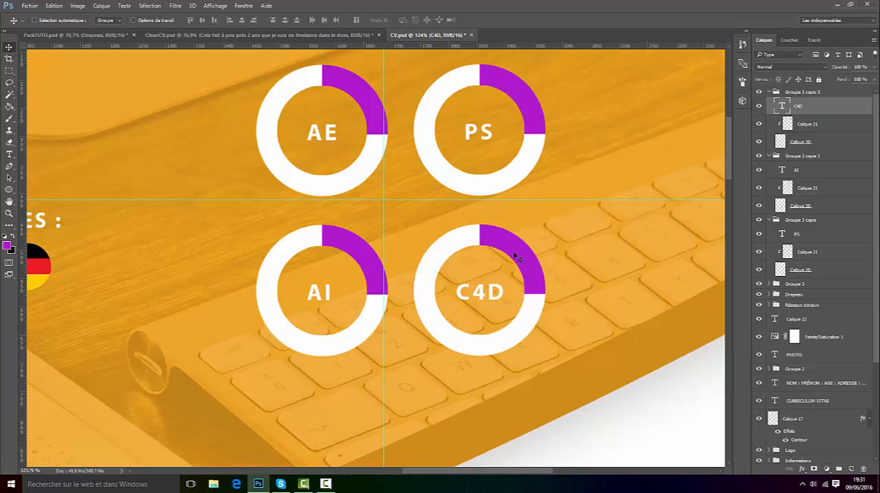
Step: Add a clipped Teinte/Saturation adjustment to the C4D ring's coloured segment and shift its hue to about -70 for blue
{"action": "left_click", "coordinate": [800, 124]}
{"action": "left_click", "coordinate": [828, 470]}
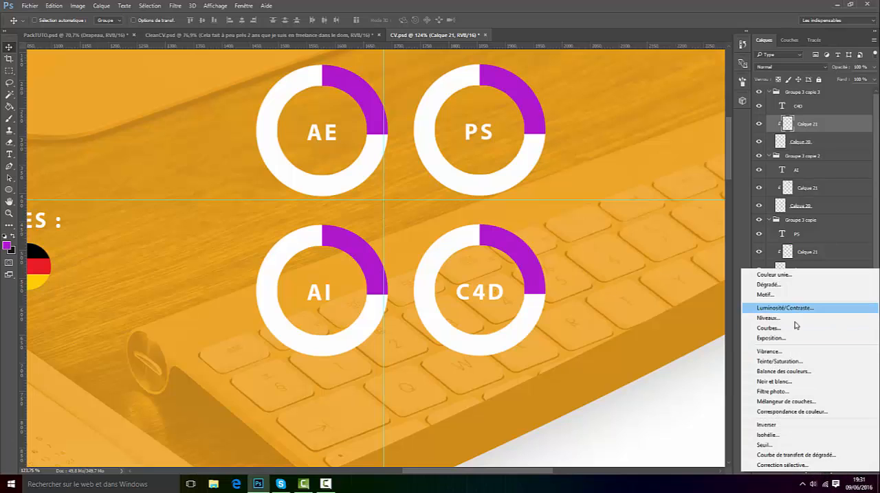
{"action": "left_click", "coordinate": [783, 362]}
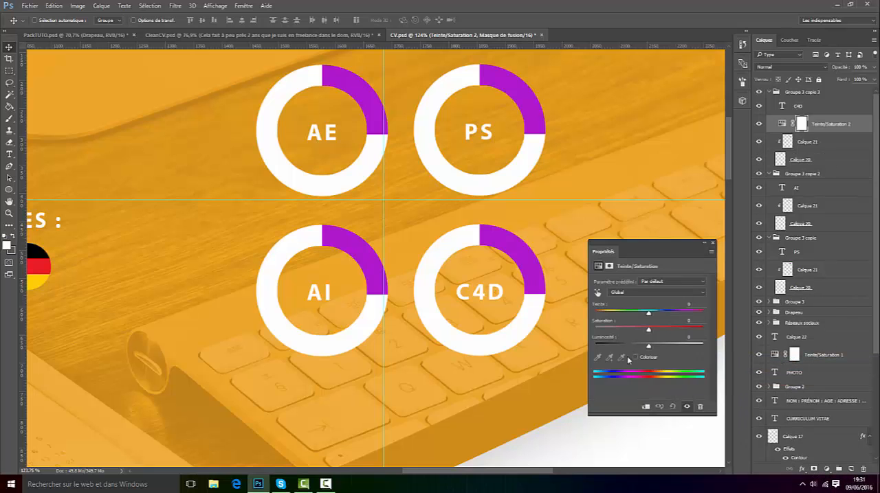
{"action": "left_click", "coordinate": [646, 407]}
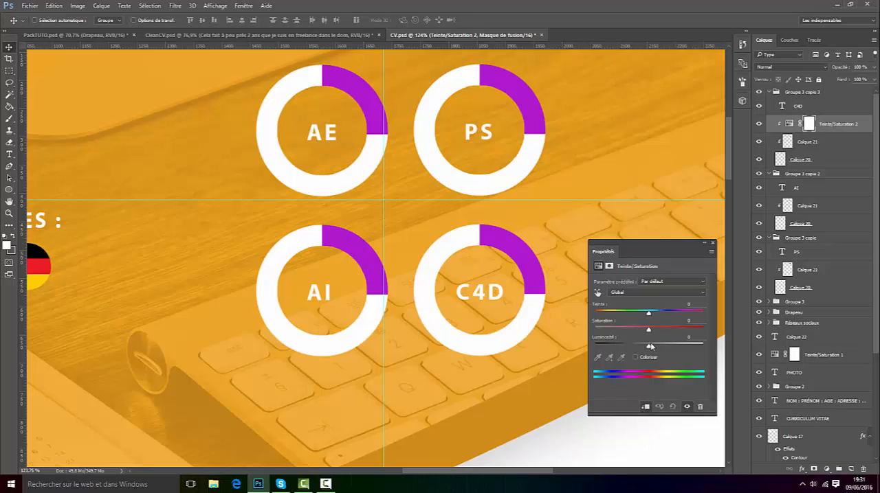
{"action": "left_click_drag", "start_coordinate": [648, 313], "coordinate": [619, 312]}
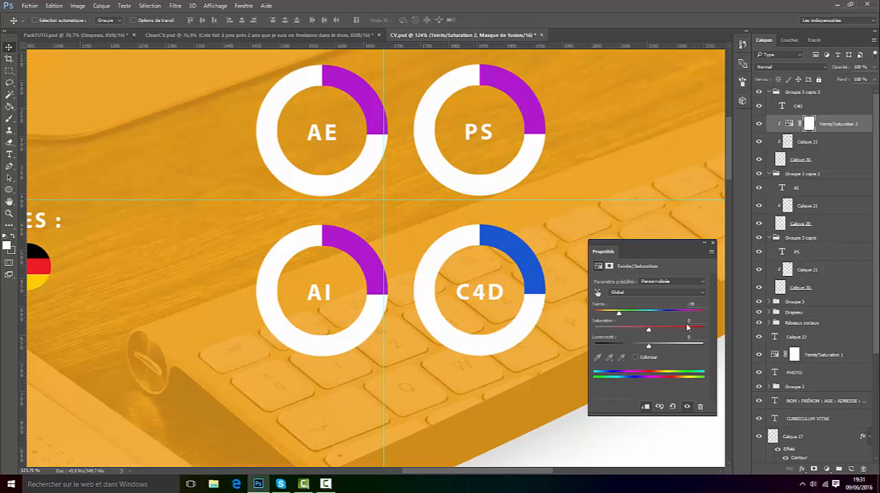
{"action": "left_click", "coordinate": [713, 243]}
Step: Add a clipped Teinte/Saturation adjustment to the PS ring's coloured segment and set its hue to -107 for cyan
{"action": "scroll", "coordinate": [484, 69], "scroll_direction": "up", "scroll_amount": 2}
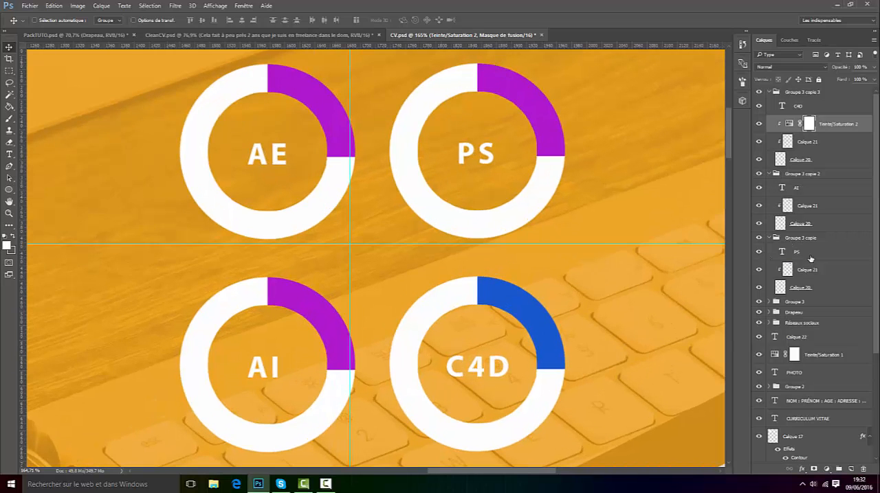
{"action": "left_click", "coordinate": [801, 275]}
{"action": "left_click", "coordinate": [827, 470]}
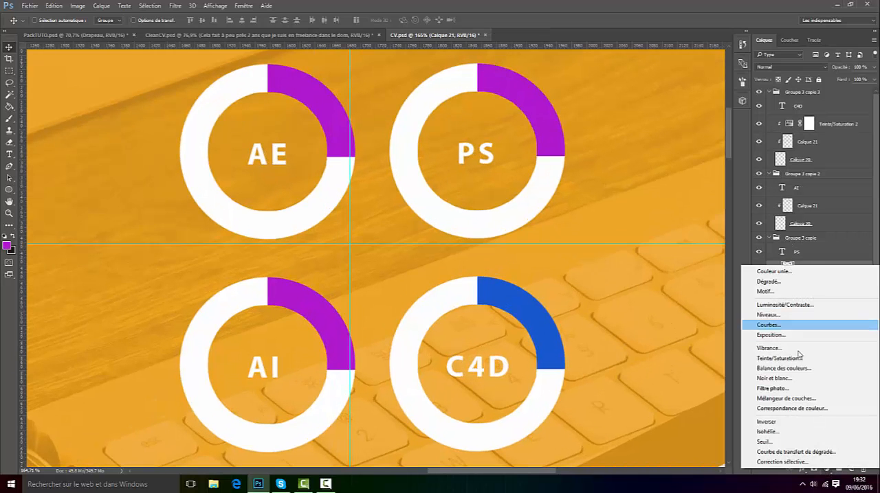
{"action": "left_click", "coordinate": [749, 355]}
{"action": "left_click", "coordinate": [645, 407]}
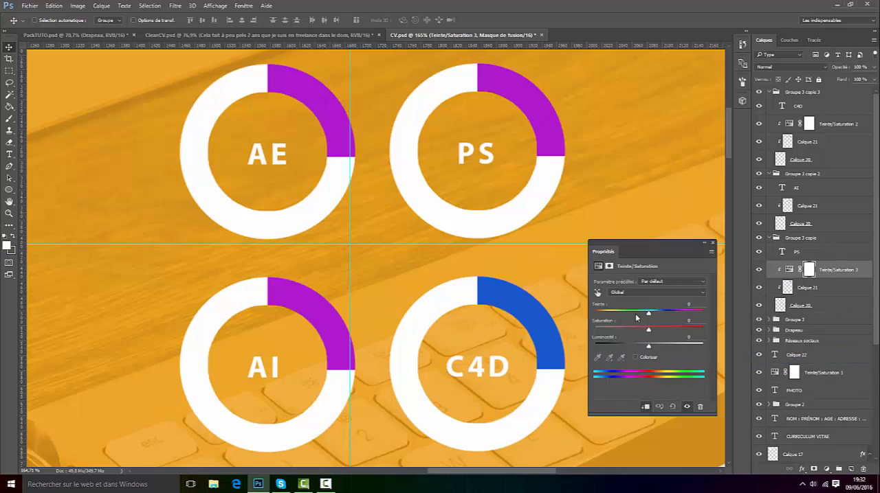
{"action": "left_click_drag", "start_coordinate": [648, 312], "coordinate": [611, 311]}
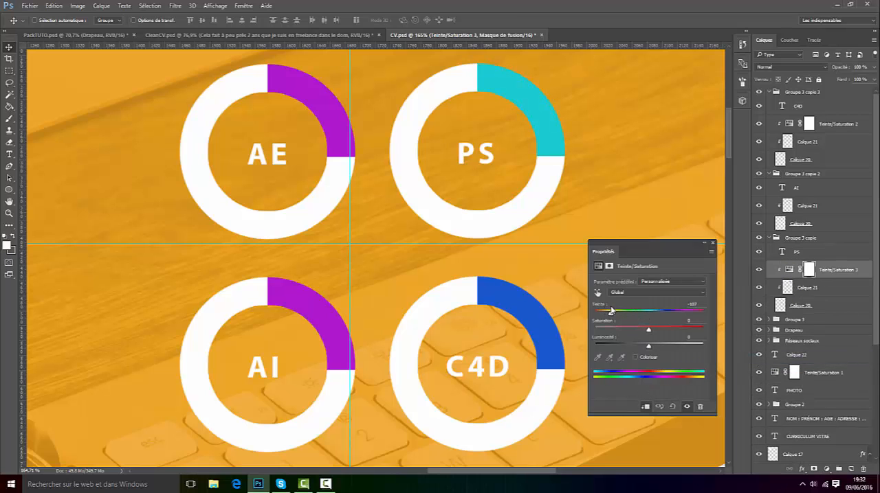
{"action": "left_click", "coordinate": [712, 243]}
Step: Compare the whole CV page with the CleanCV.psd reference design and return to CV.psd
{"action": "scroll", "coordinate": [416, 265], "scroll_direction": "down", "scroll_amount": 8}
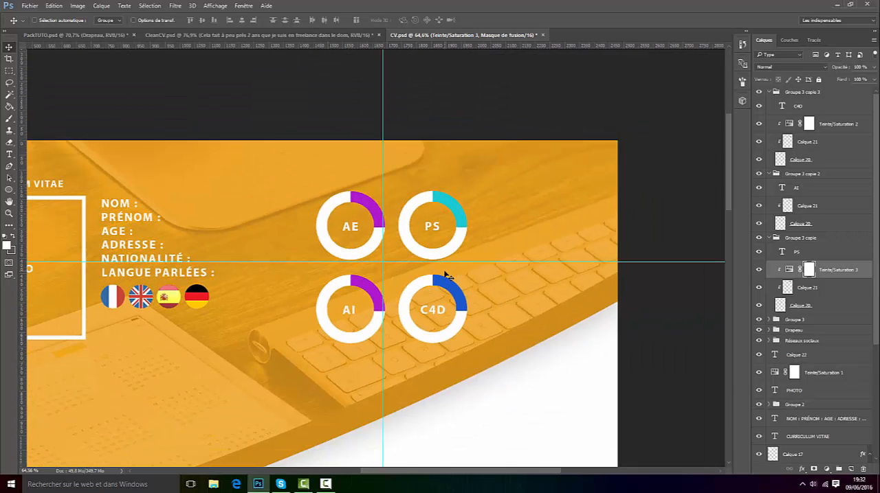
{"action": "scroll", "coordinate": [371, 242], "scroll_direction": "down", "scroll_amount": 3}
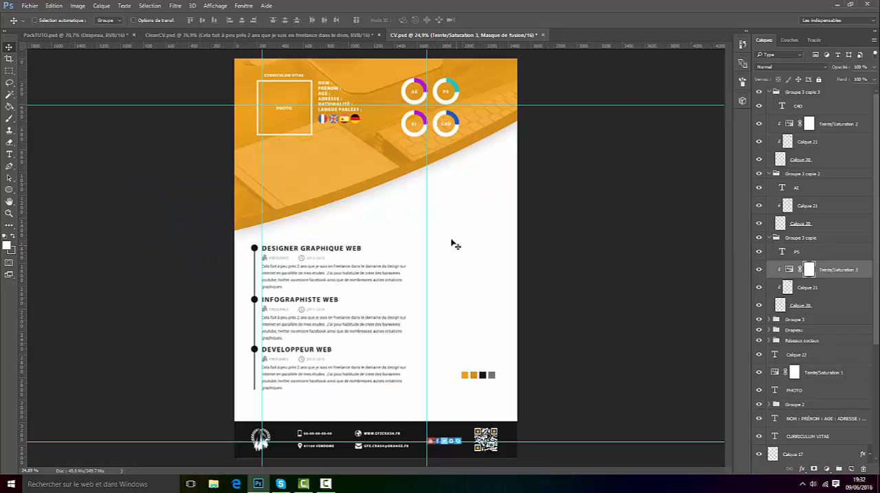
{"action": "left_click", "coordinate": [307, 34]}
{"action": "scroll", "coordinate": [254, 118], "scroll_direction": "down", "scroll_amount": 5}
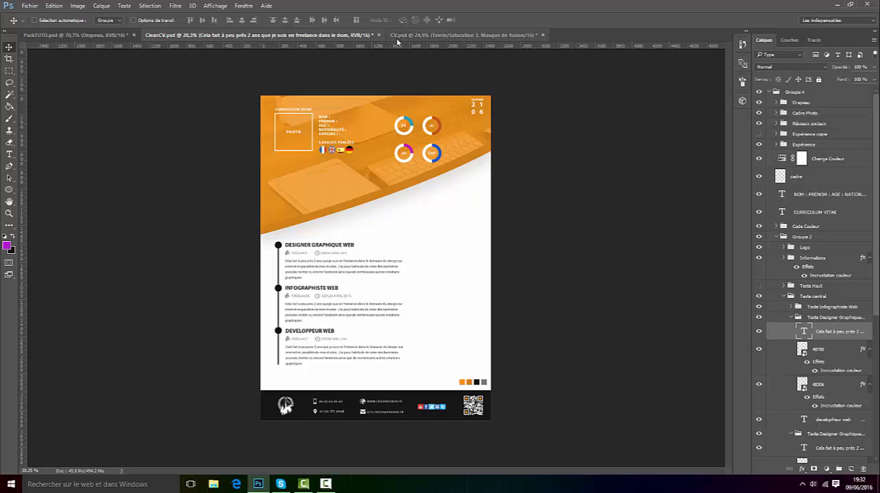
{"action": "left_click", "coordinate": [426, 35]}
{"action": "scroll", "coordinate": [368, 231], "scroll_direction": "up", "scroll_amount": 1}
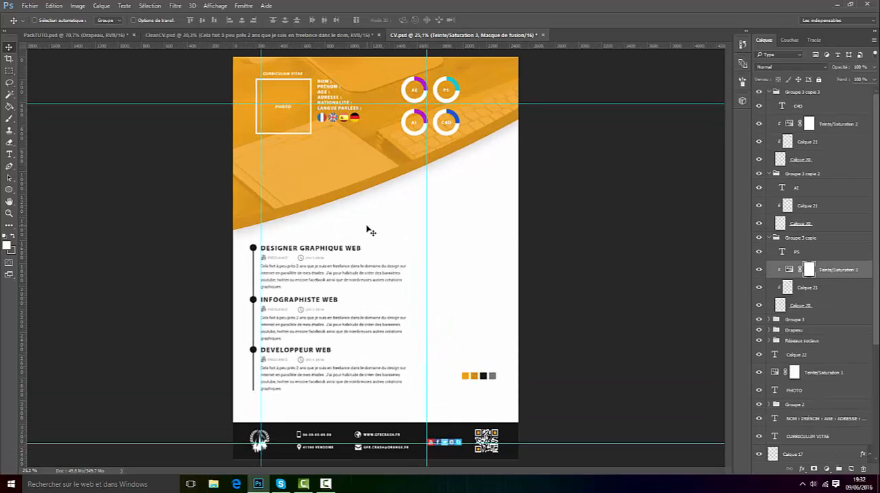
{"action": "left_click", "coordinate": [325, 484]}
{"action": "left_click", "coordinate": [326, 484]}
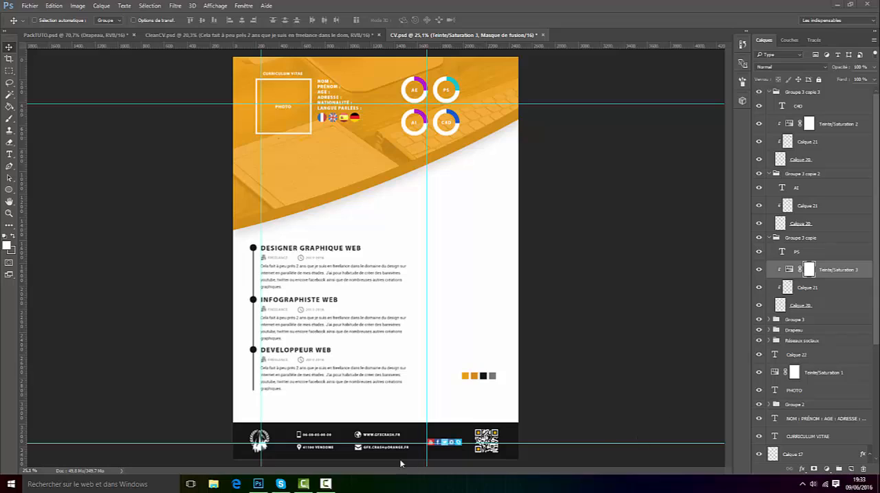
{"action": "left_click", "coordinate": [326, 483]}
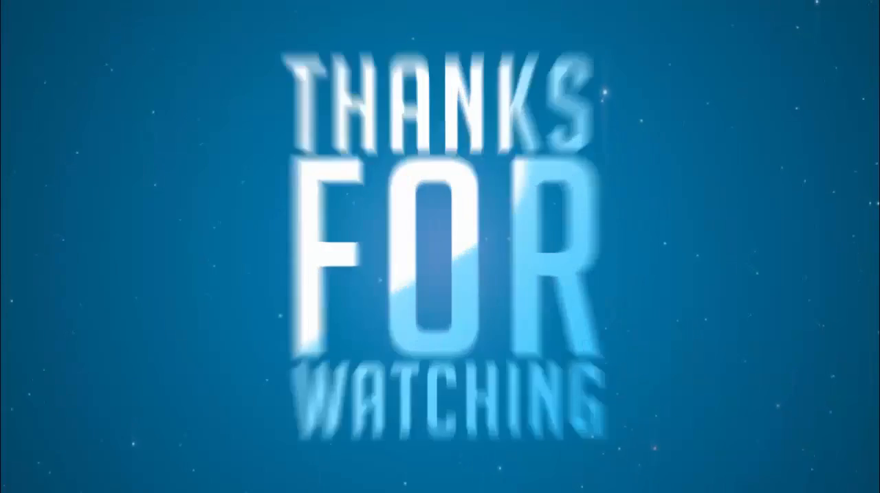